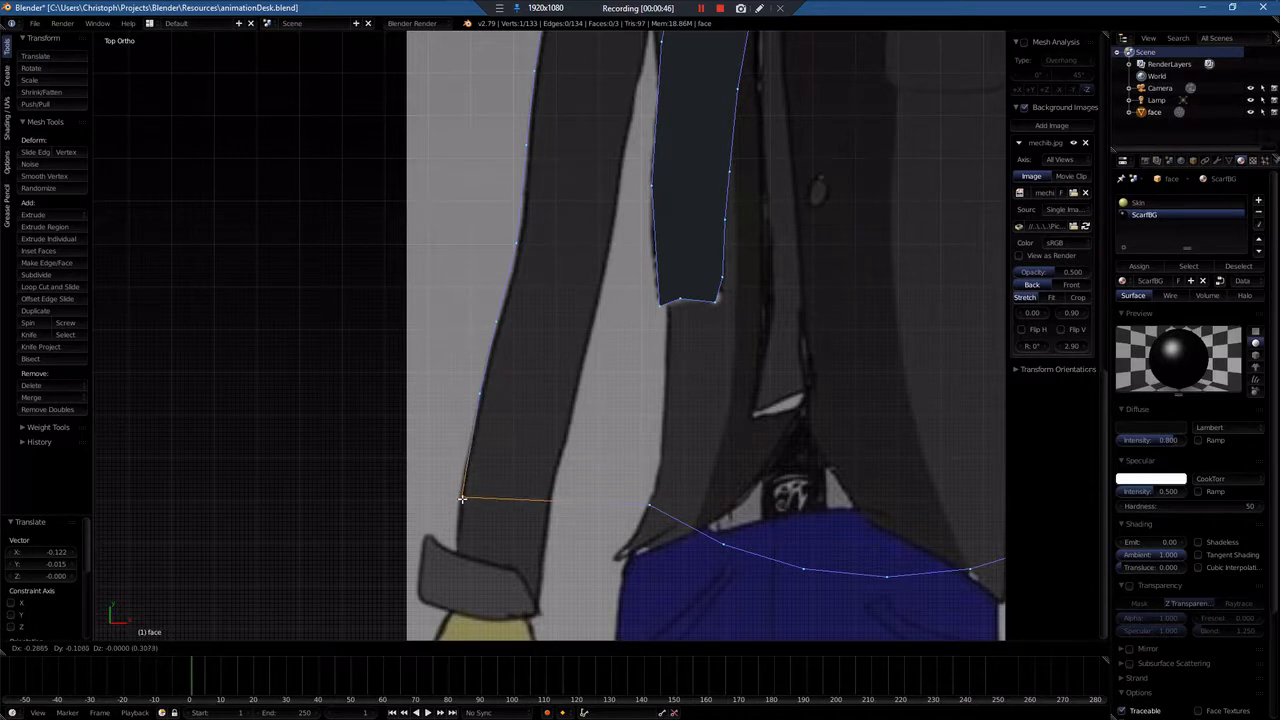
Step: Place two outline vertices along the lower outer edge of the reference drawing's left-hand sleeve, down to where it meets the cuff
left_click(460, 492)
right_click(646, 502)
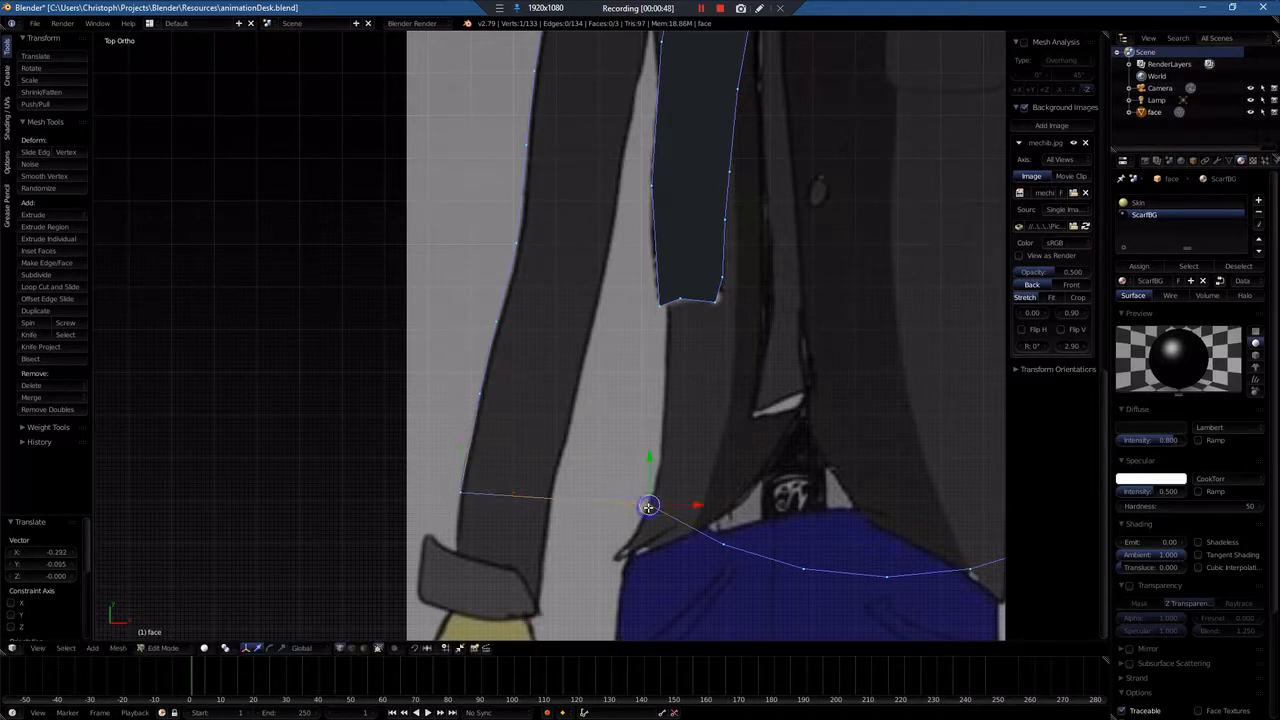
key("g")
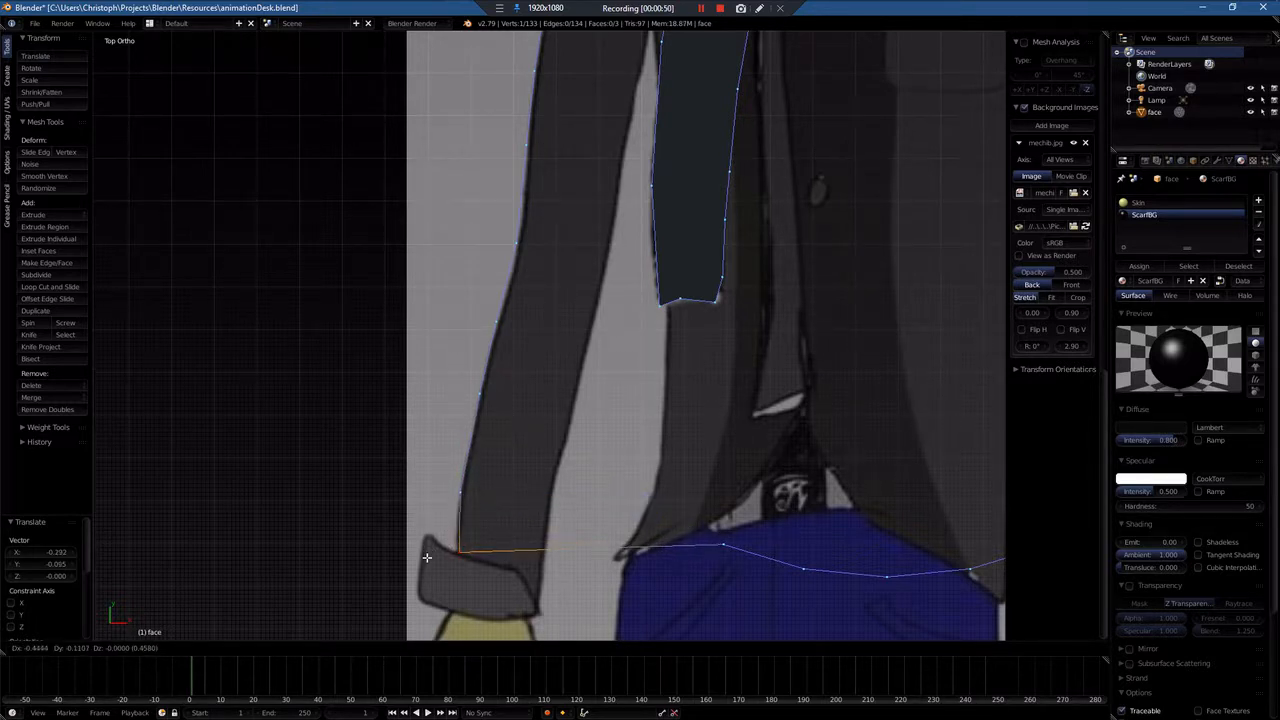
left_click(424, 551)
Step: Move the next two outline vertices onto the slanted upper edge and raised outer tip of the sleeve's cuff
right_click(723, 543)
key("g")
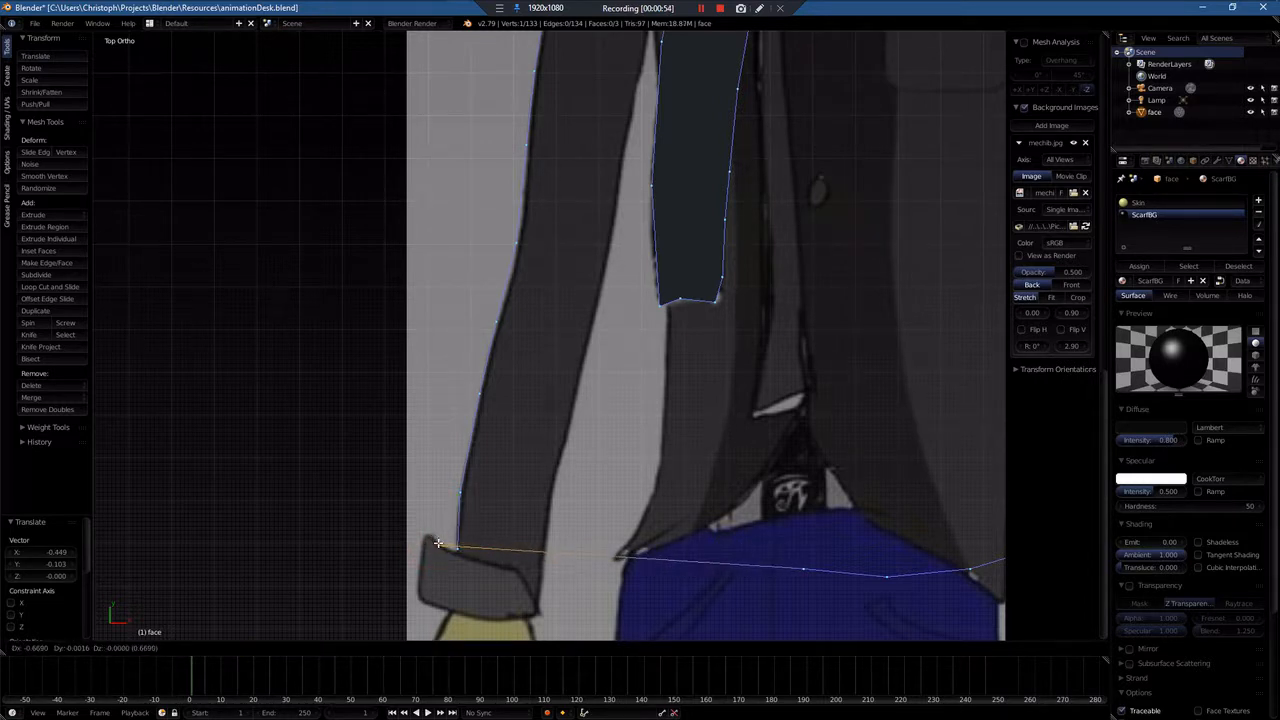
left_click(440, 544)
right_click(803, 568)
key("g")
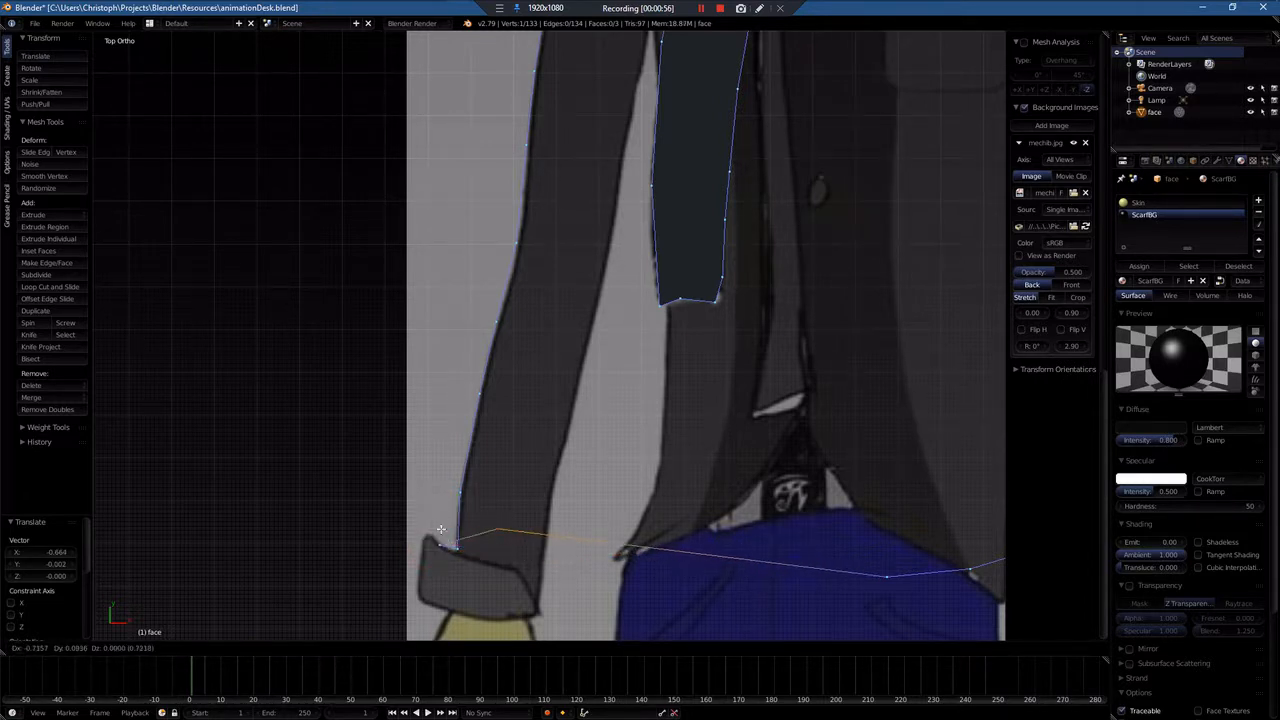
left_click(385, 535)
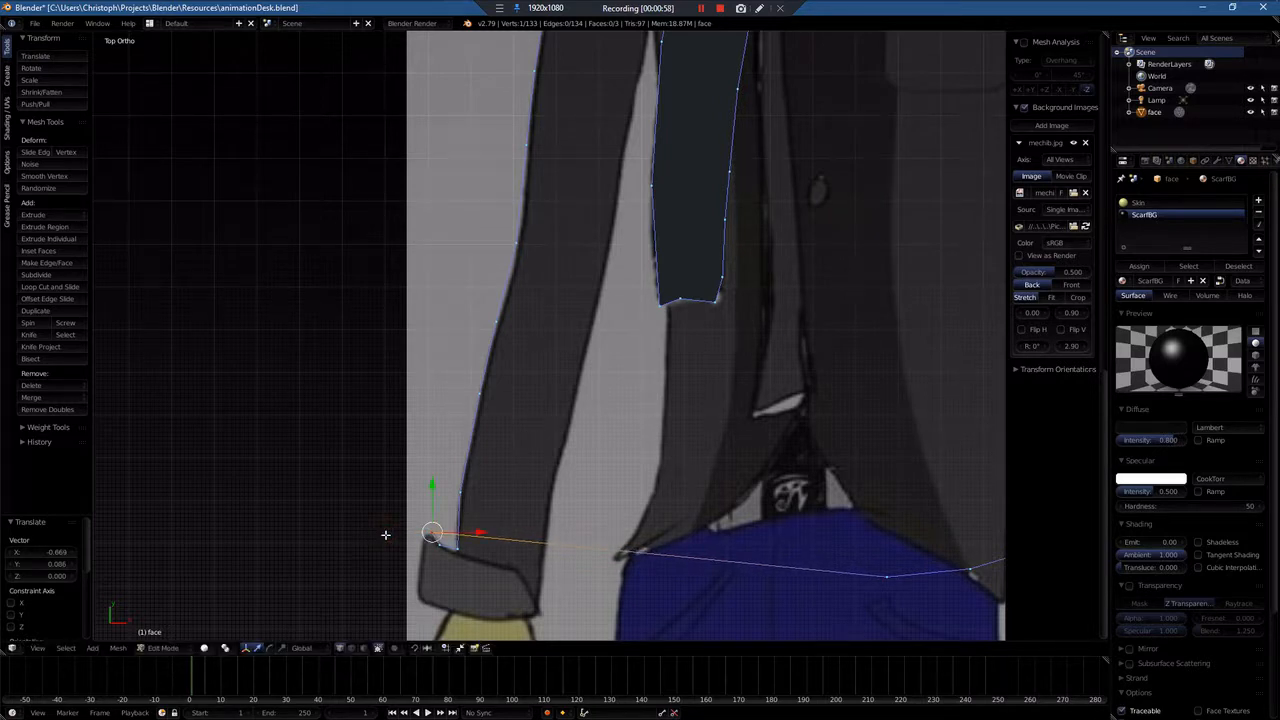
key("shift+a")
Step: Add ten vertices with Loop Cut and Slide on the outline edge running from the cuff's tip towards the hips
scroll(590, 557, "down", 2)
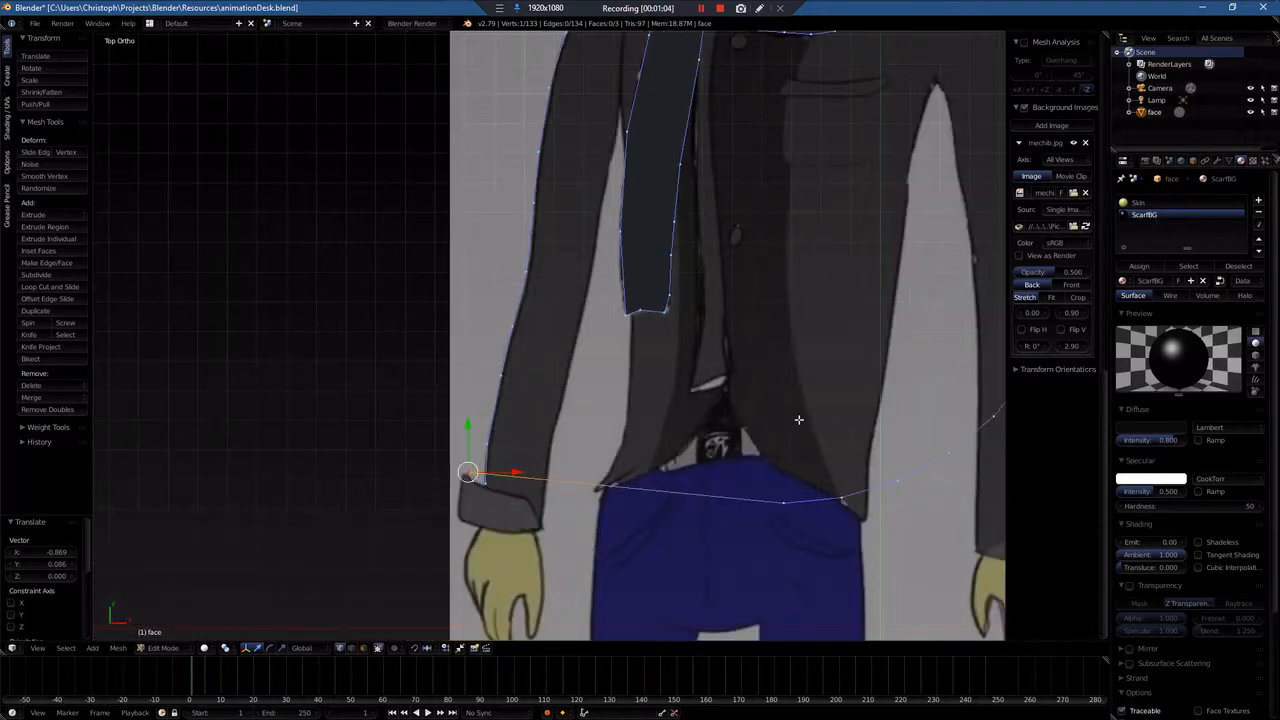
scroll(468, 515, "up", 1)
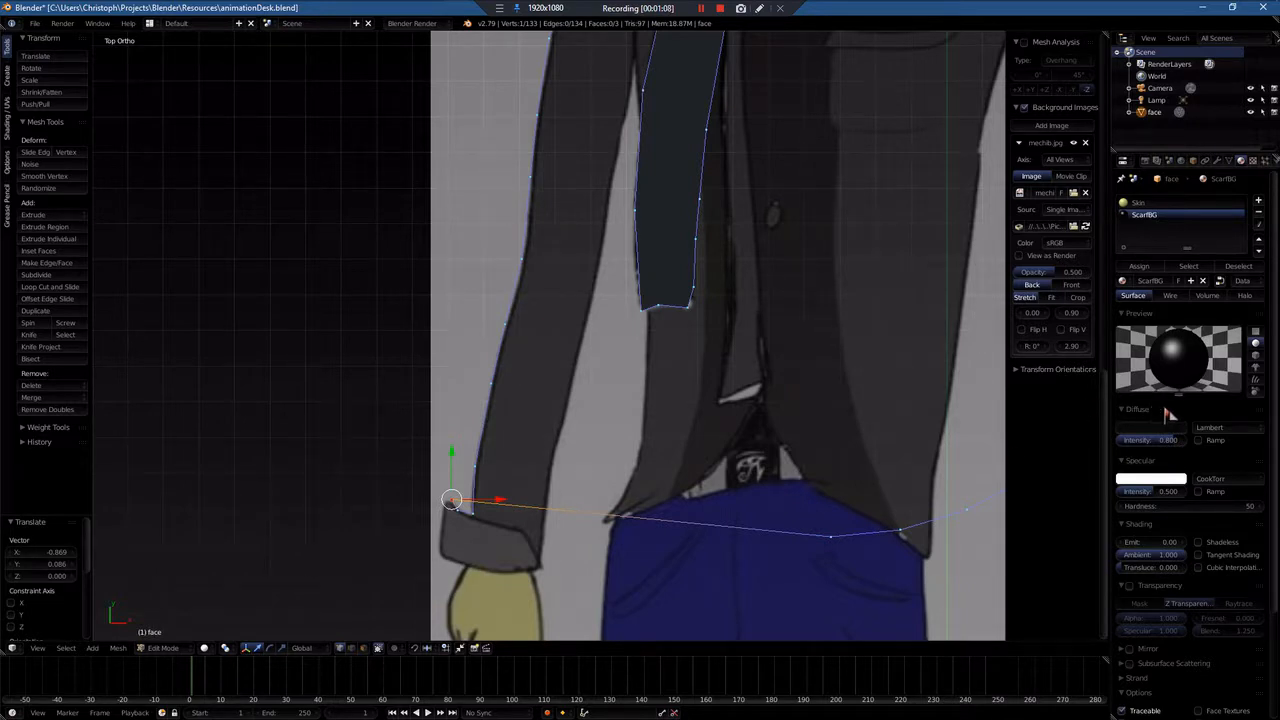
scroll(397, 549, "up", 2)
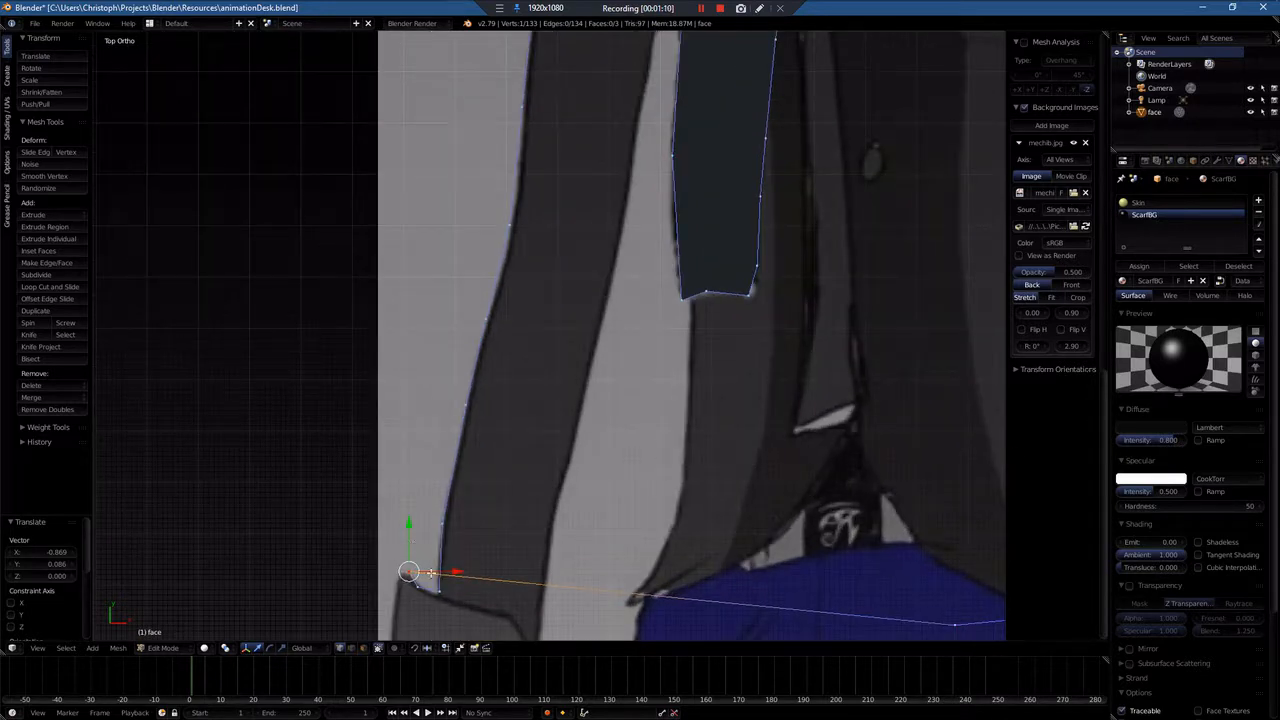
key("ctrl+r")
left_click(500, 583)
right_click(500, 583)
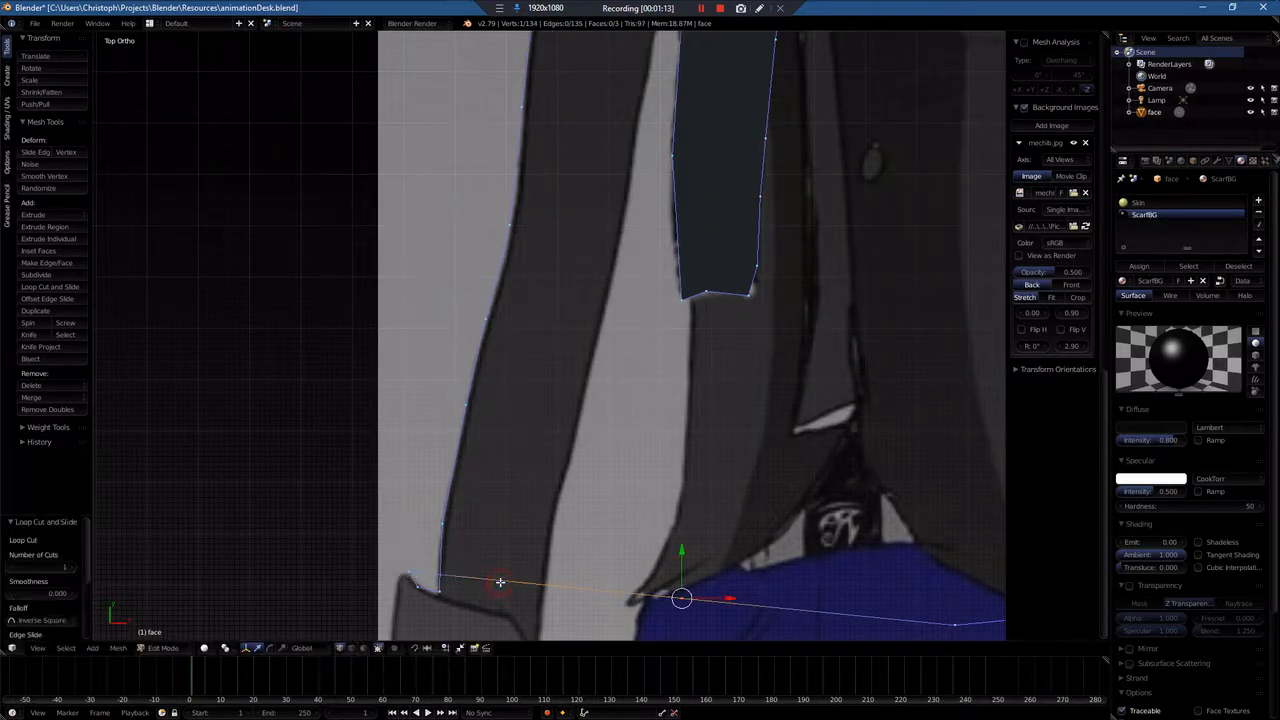
key("ctrl+r")
left_click(494, 579)
right_click(494, 579)
key("ctrl+r")
double_click(471, 577)
key("ctrl+r")
double_click(446, 575)
key("ctrl+r")
double_click(517, 583)
key("ctrl+r")
double_click(582, 586)
key("ctrl+r")
double_click(588, 587)
key("ctrl+r")
double_click(527, 583)
key("ctrl+r")
double_click(504, 581)
key("ctrl+r")
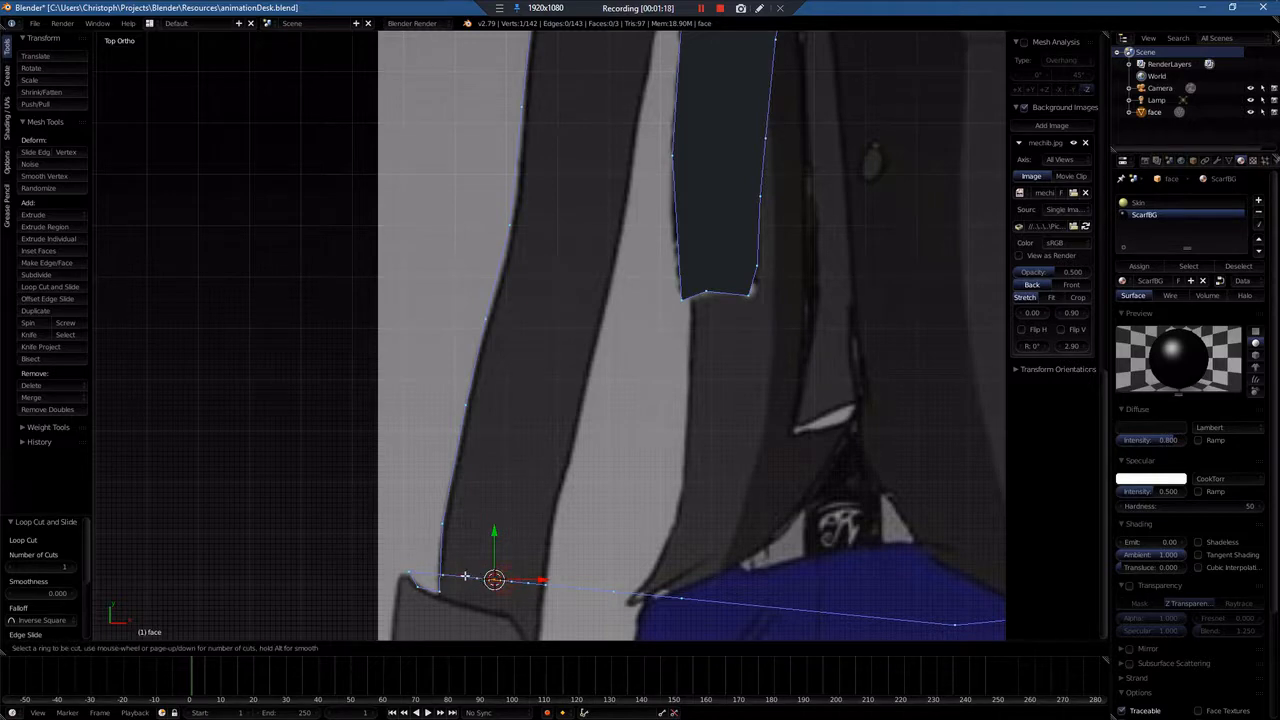
double_click(463, 574)
Step: Move three of the added vertices onto the cuff's outer side, from its raised tip down to its lower outer corner
scroll(506, 573, "down", 3)
scroll(505, 571, "up", 2)
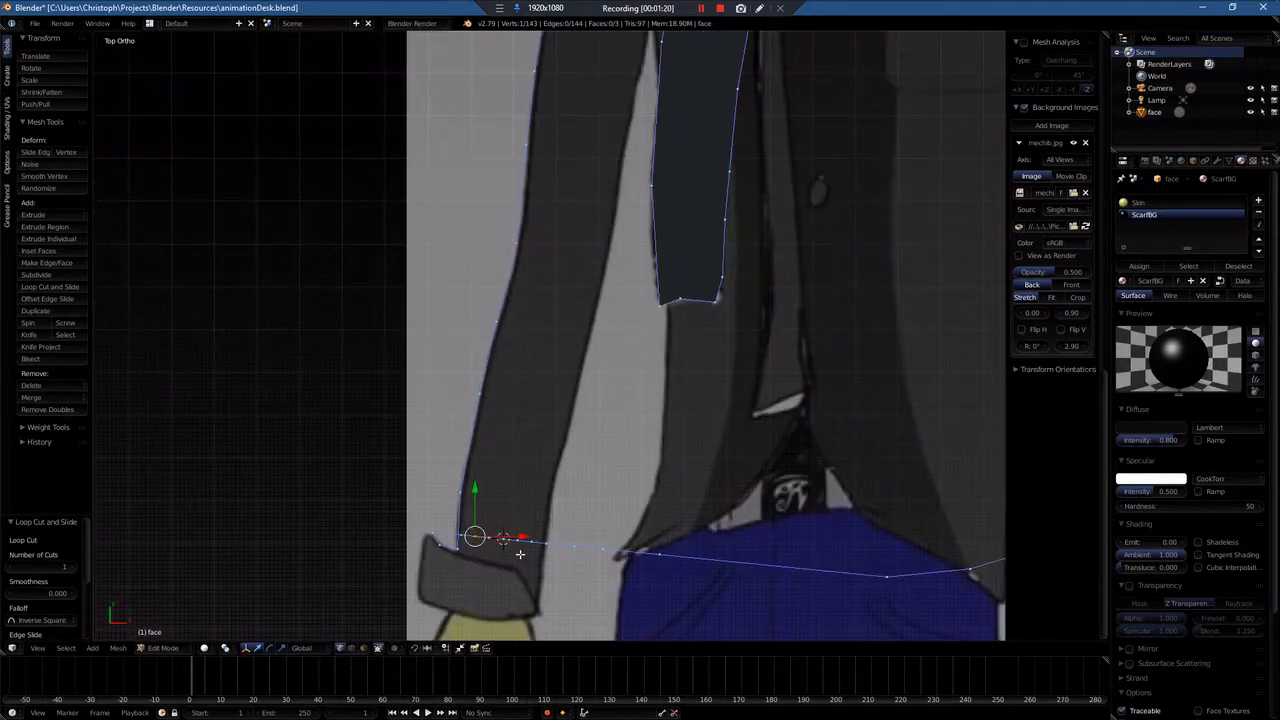
middle_click_drag(518, 556, 666, 296, "shift")
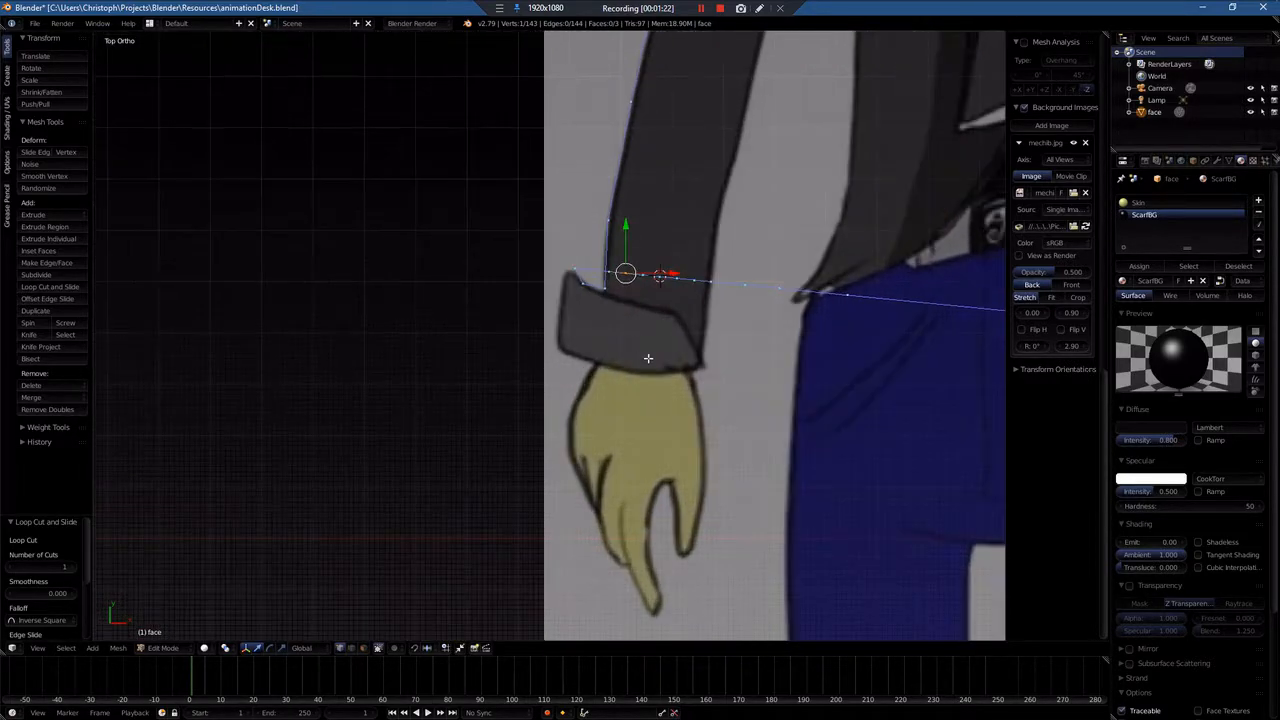
scroll(666, 302, "up", 4)
right_click(653, 232)
key("g")
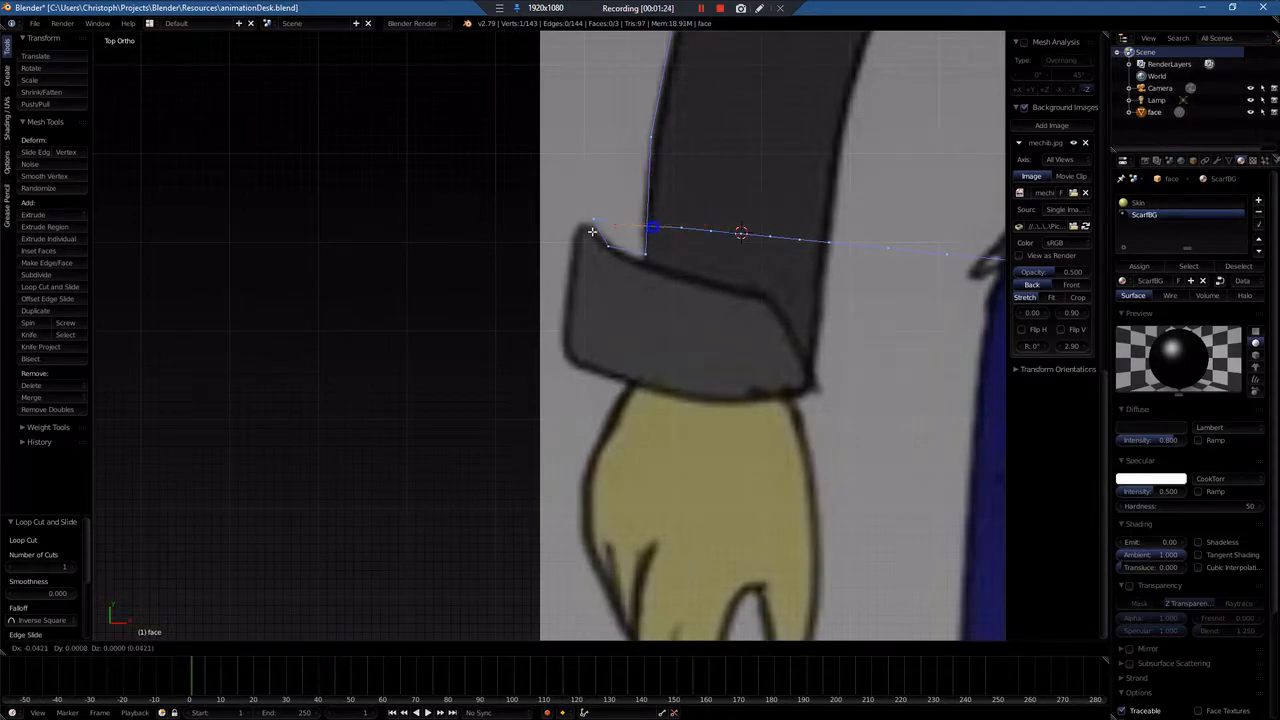
left_click(576, 229)
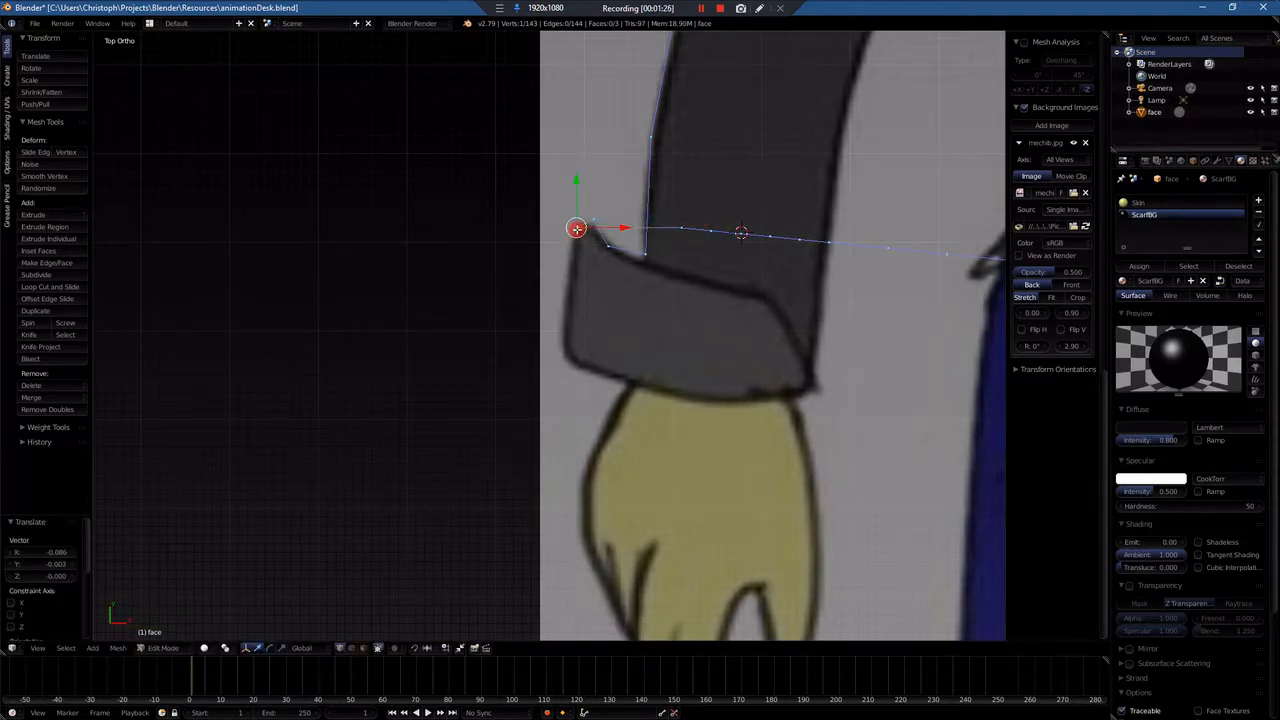
right_click(684, 228)
key("g")
left_click(565, 307)
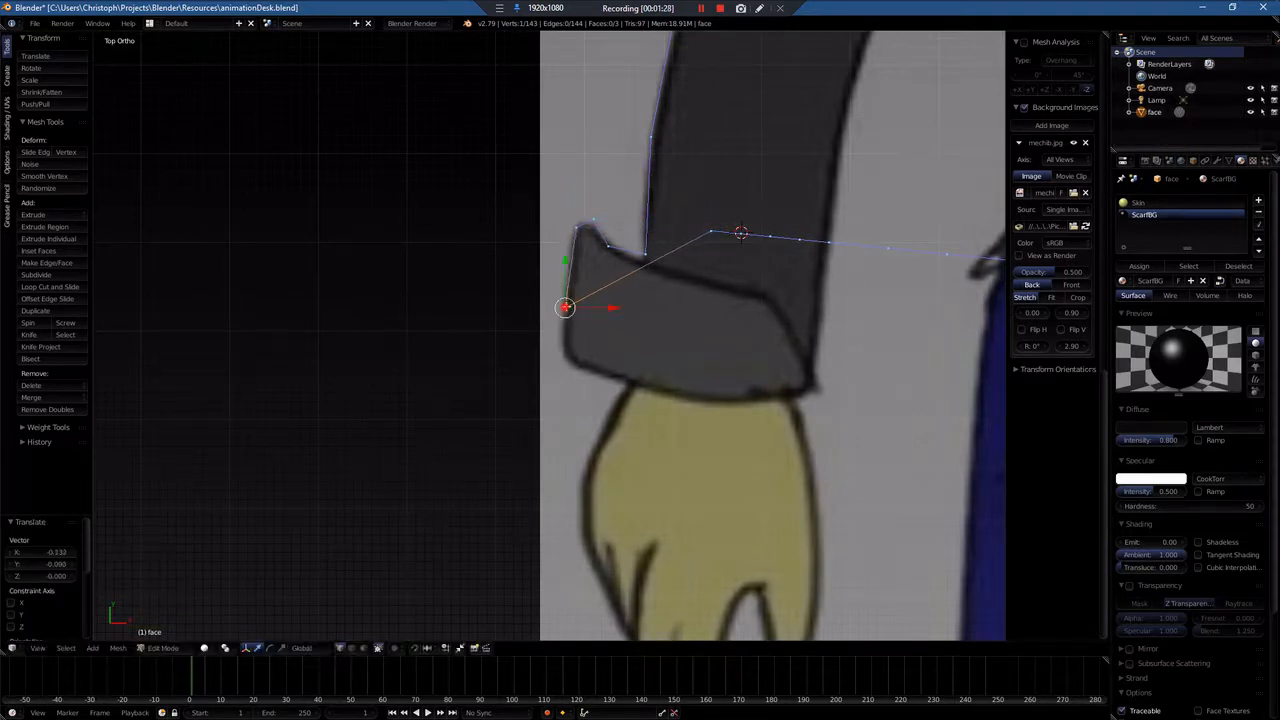
key("g")
left_click(697, 259)
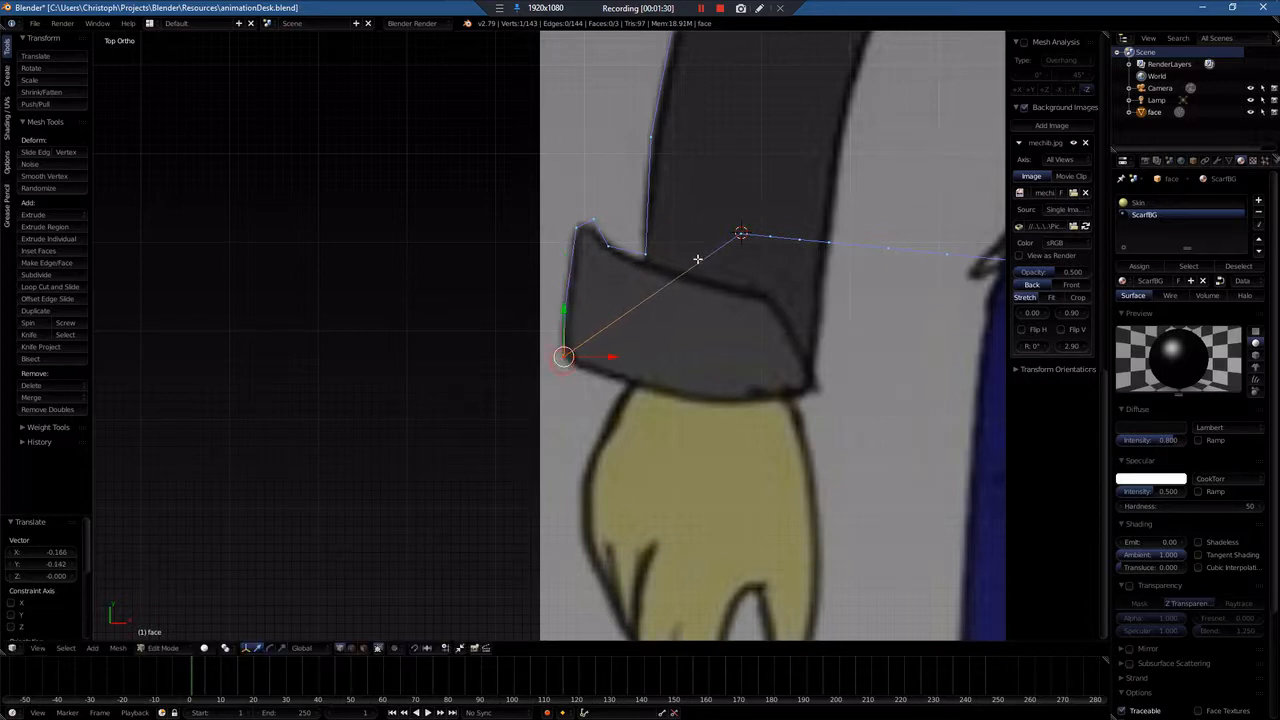
Step: Position the next four outline vertices along the cuff's bottom edge, following the curve above the hand
right_click(739, 234)
key("g")
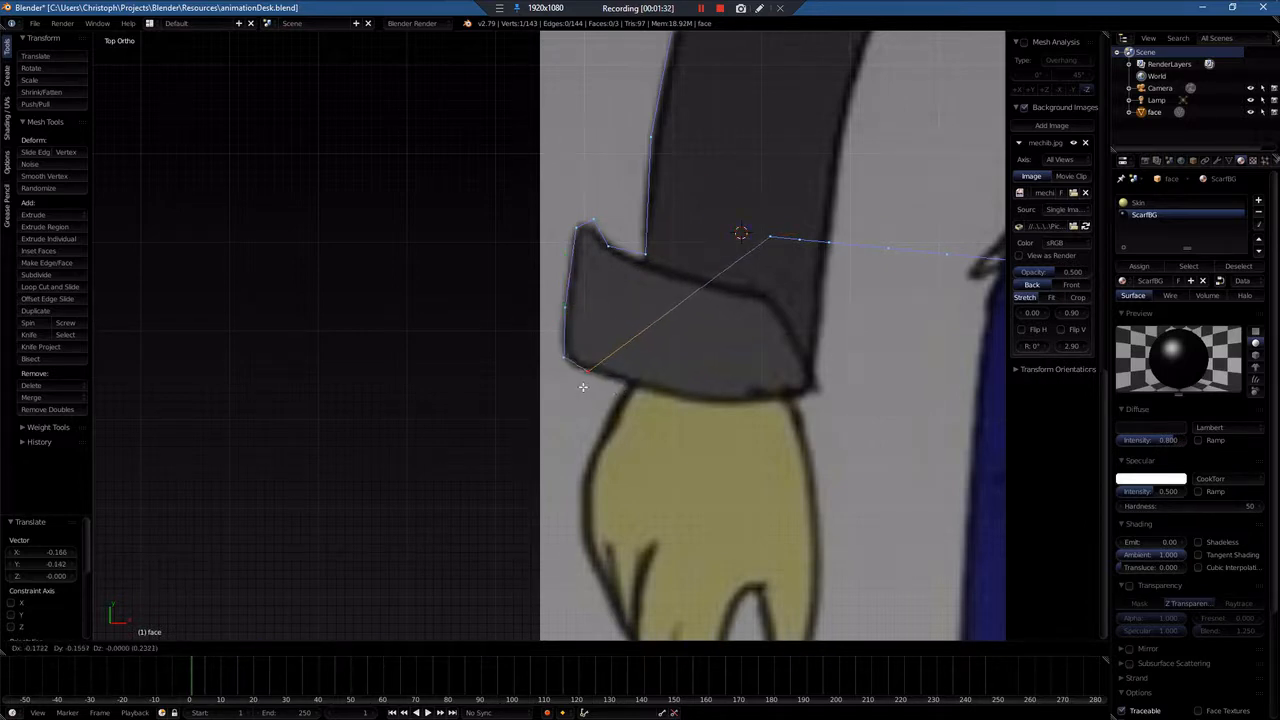
left_click(570, 383)
key("g")
left_click(751, 300)
key("g")
left_click(824, 250)
right_click(826, 252)
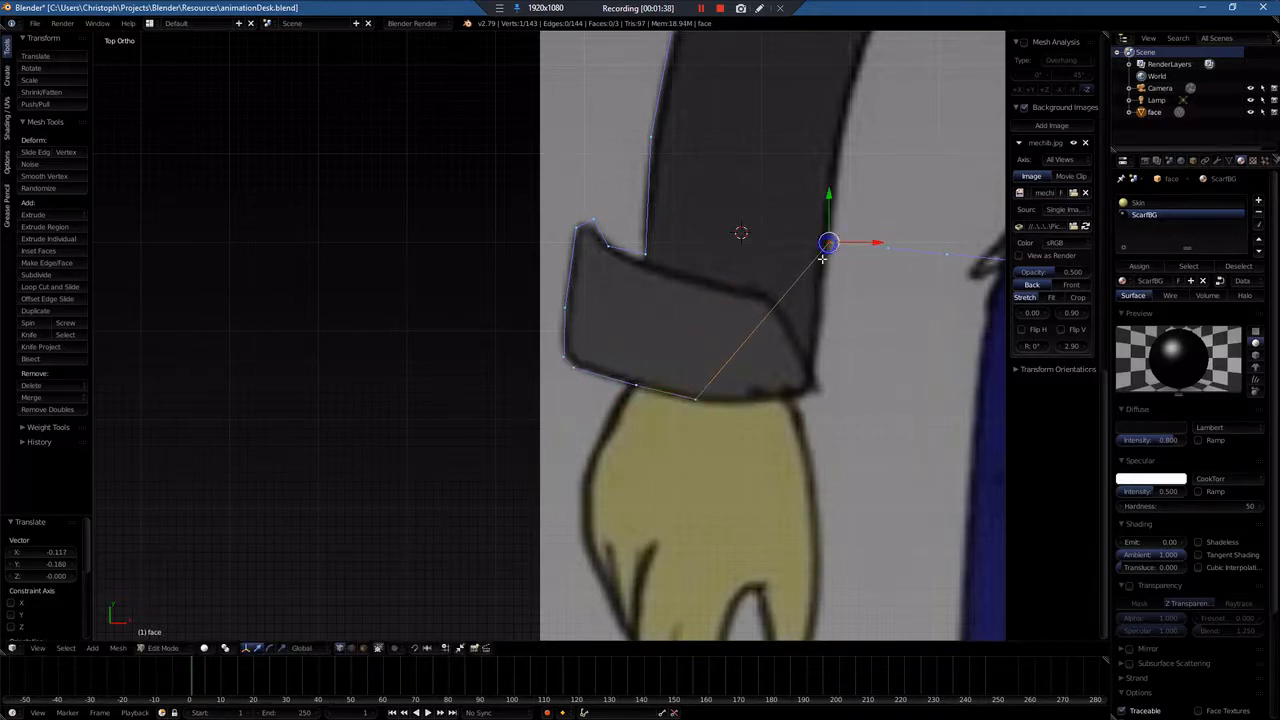
key("g")
left_click(750, 413)
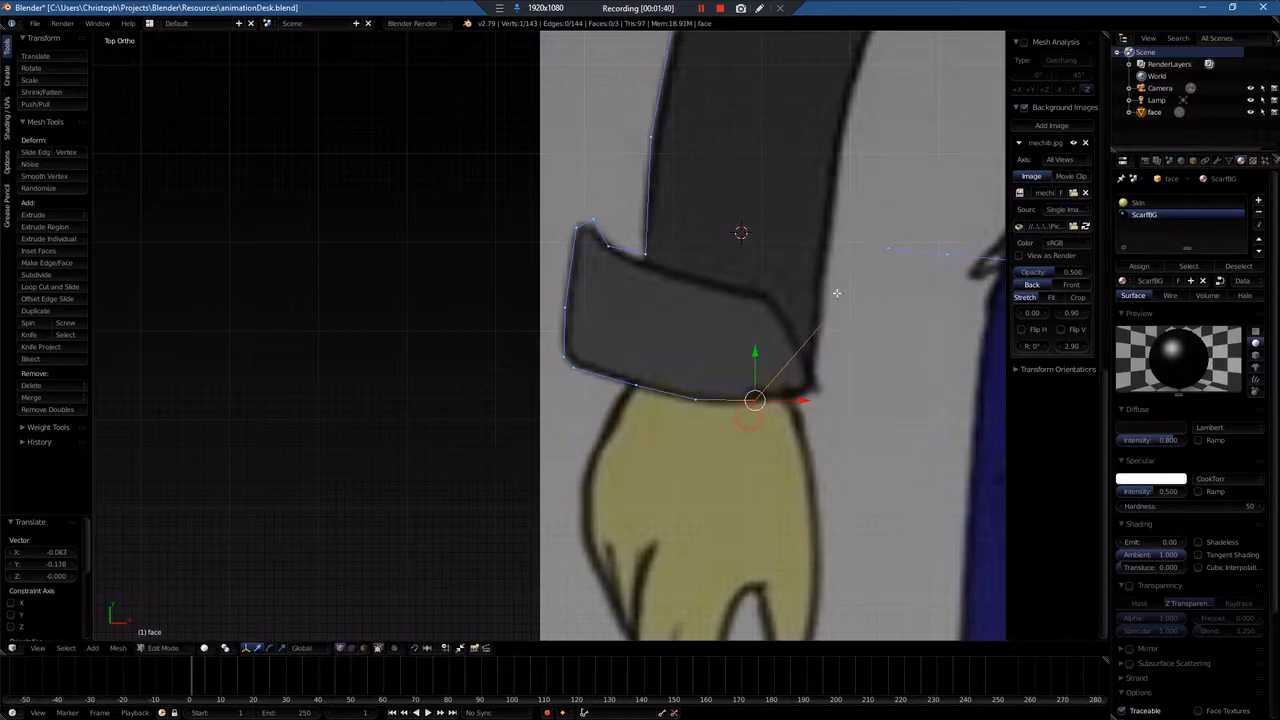
Step: Place three more outline vertices around the cuff's lower inner corner and just above it on the sleeve's inner edge
right_click(887, 250)
key("g")
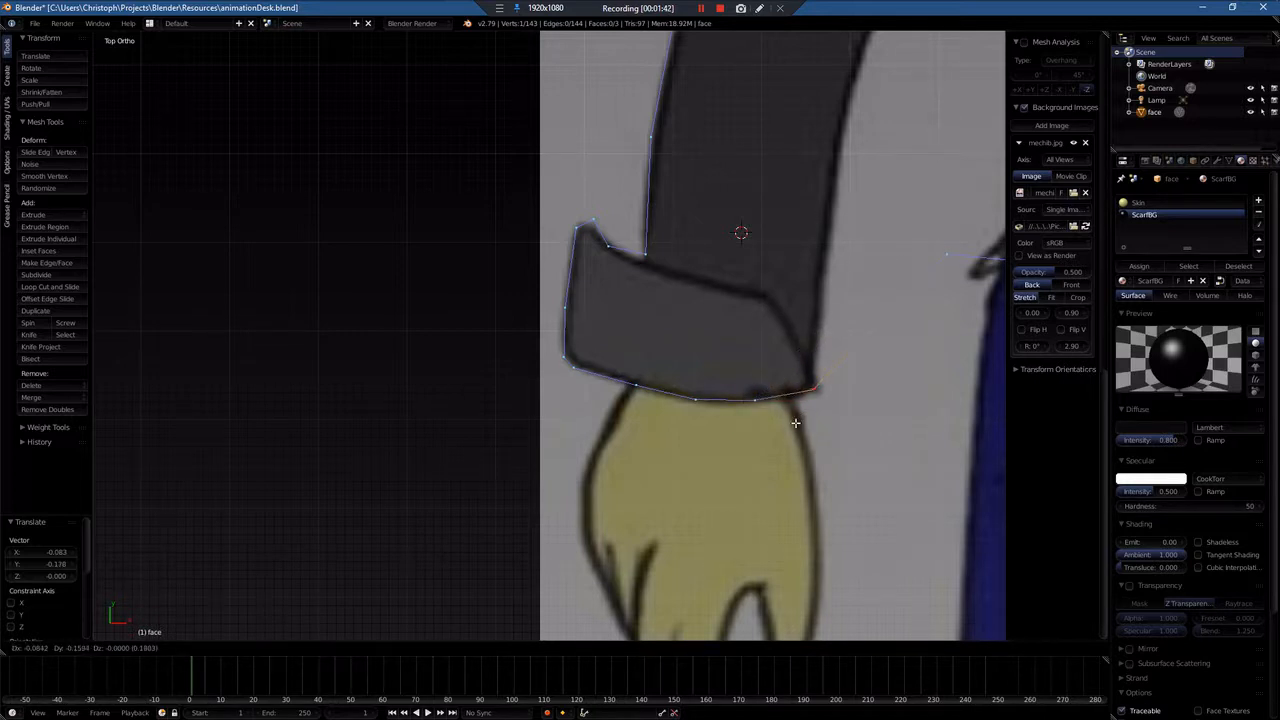
left_click(790, 425)
right_click(947, 254)
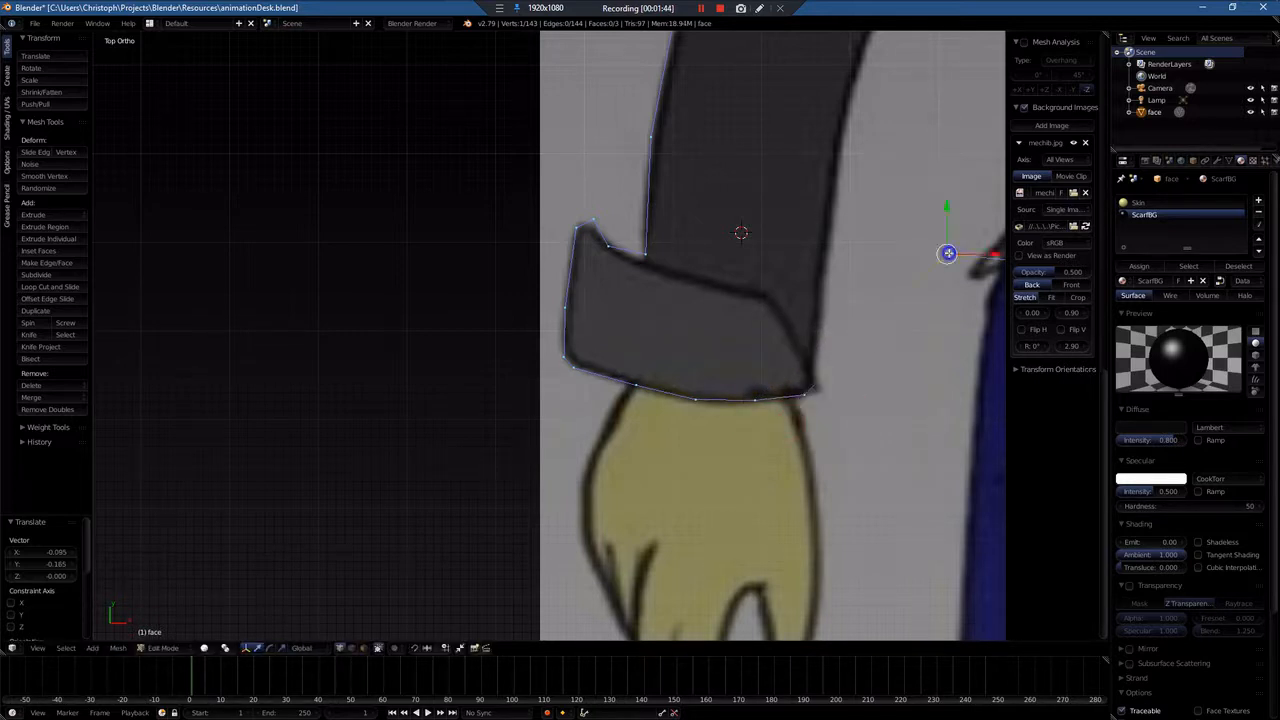
key("g")
left_click(829, 386)
middle_click_drag(875, 365, 554, 442)
key("KP_7")
right_click(712, 340)
key("g")
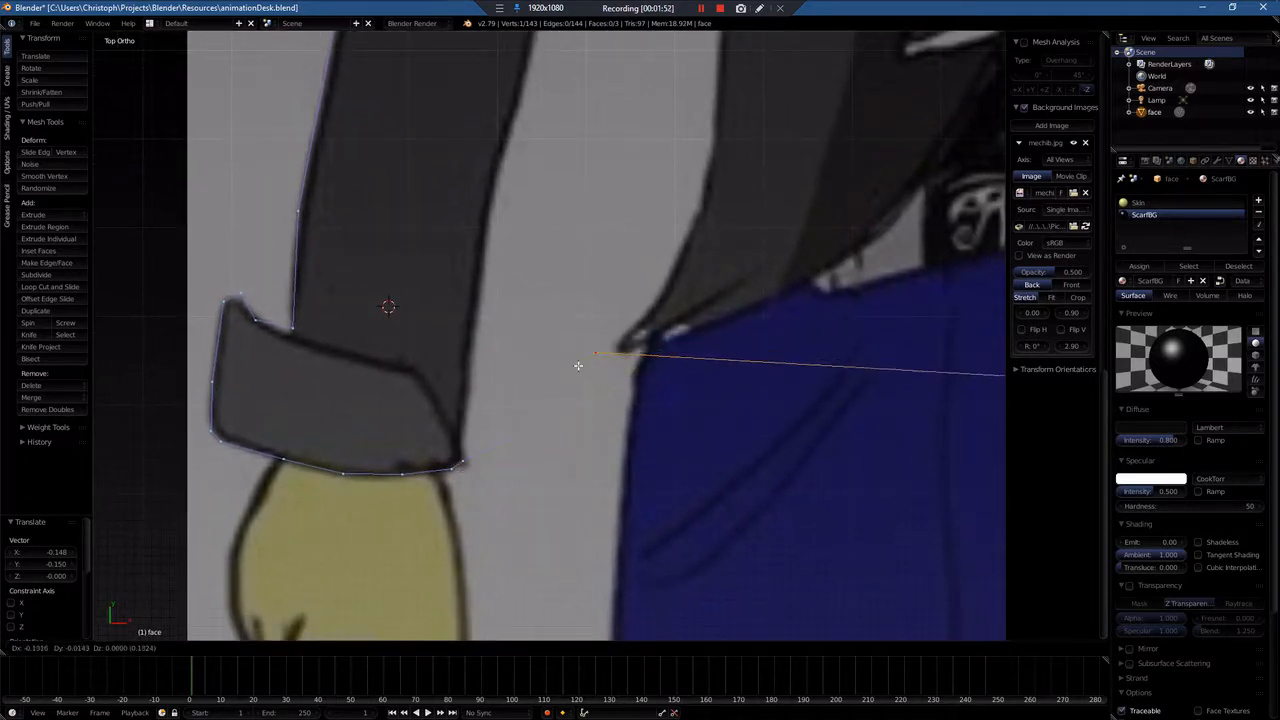
left_click(466, 428)
Step: Add eight vertices with Loop Cut and Slide on the outline edge between the cuff's inner corner and the hips
scroll(542, 465, "down", 3)
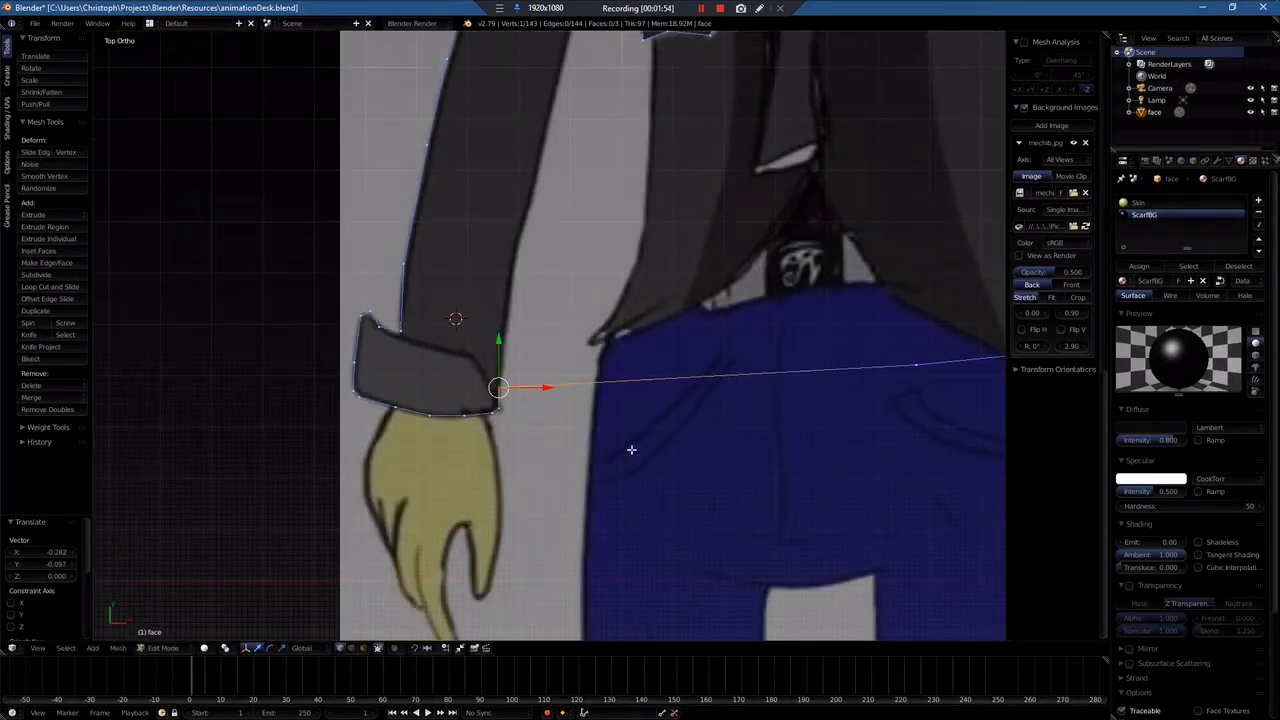
key("ctrl+r")
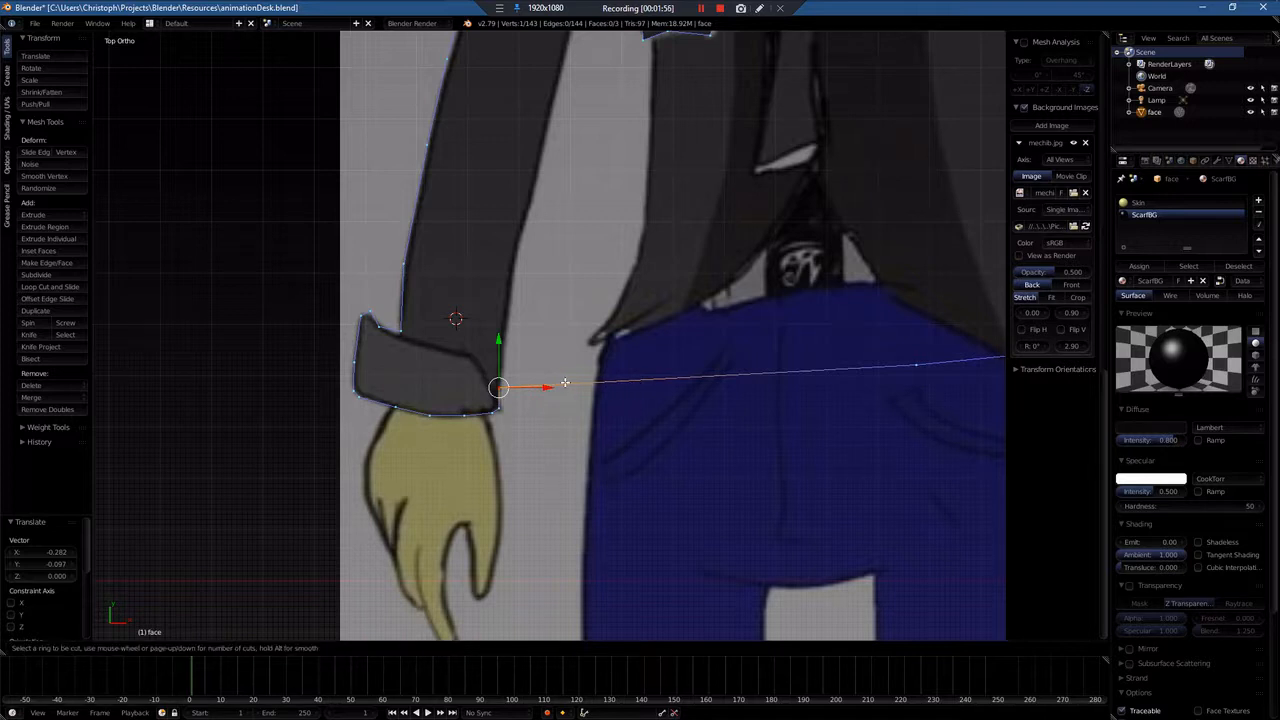
left_click(571, 383)
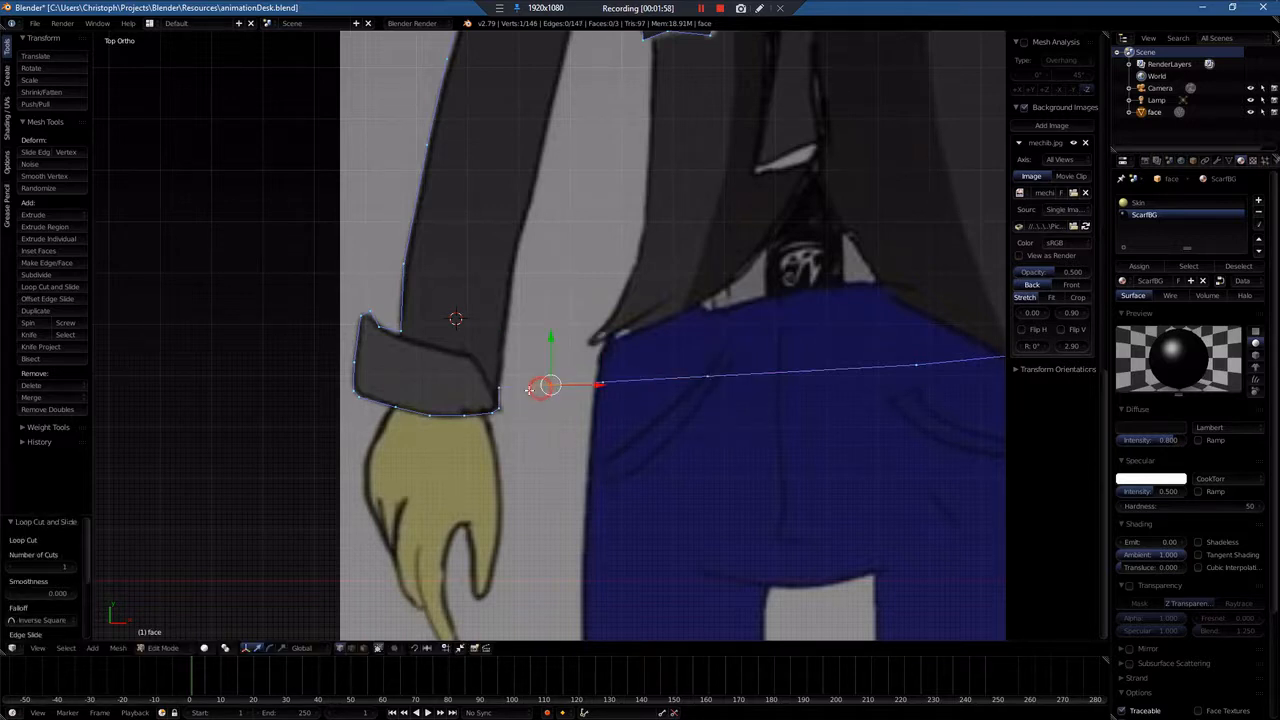
left_click(567, 387)
key("ctrl+r")
left_click(538, 385)
key("ctrl+r")
left_click(565, 385)
key("ctrl+r")
left_click(513, 384)
Step: Move four of the new vertices up the inner edge of the sleeve, starting just above the cuff
key("g")
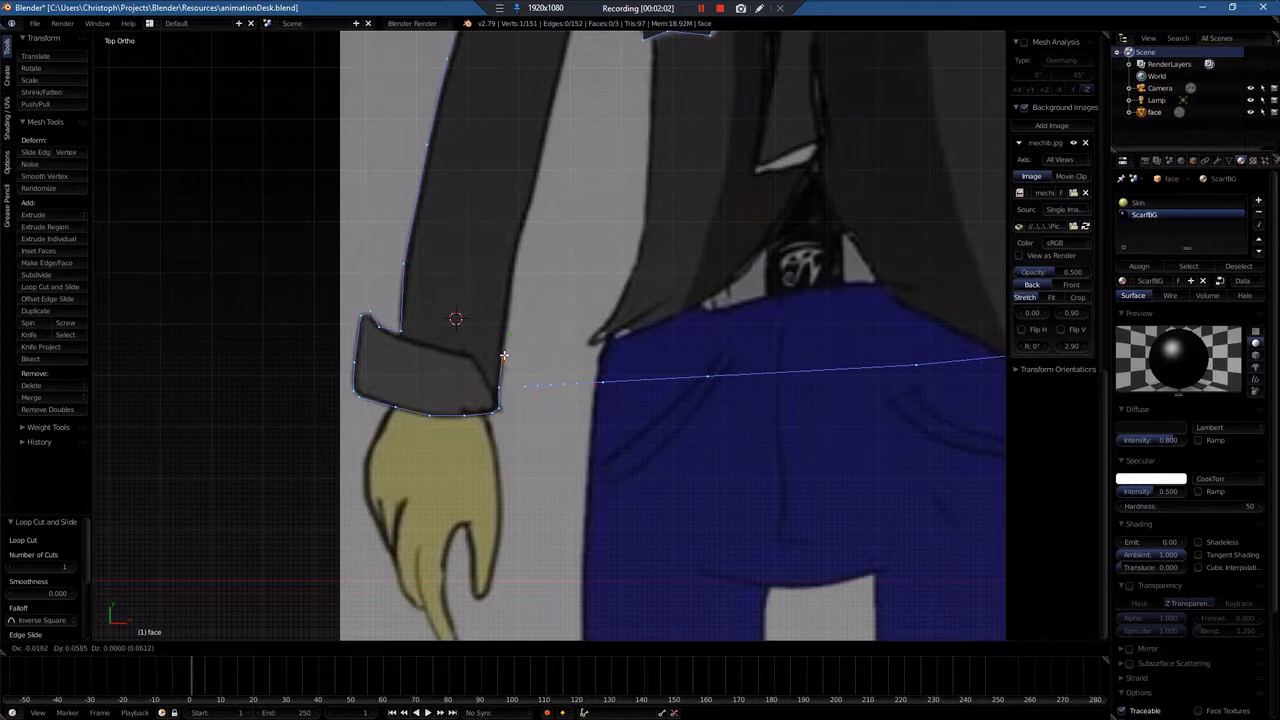
left_click(504, 356)
right_click(523, 384)
key("g")
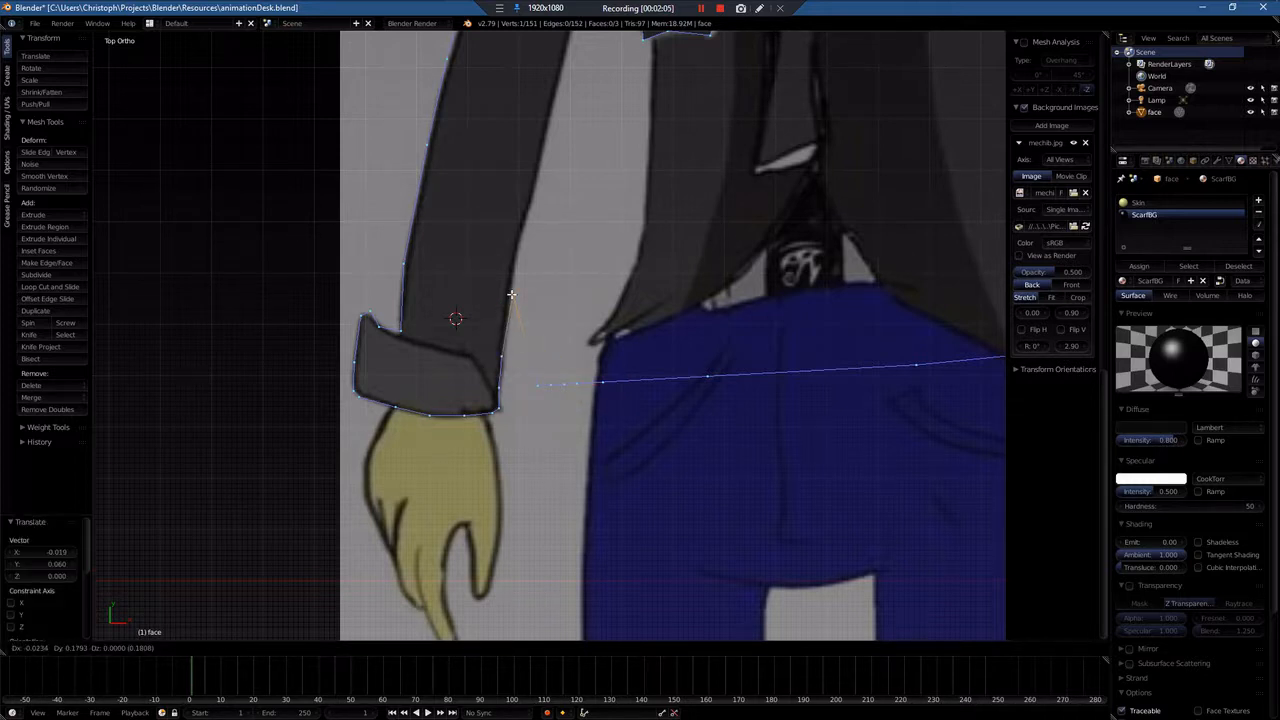
left_click(512, 292)
right_click(537, 385)
key("g")
left_click(520, 240)
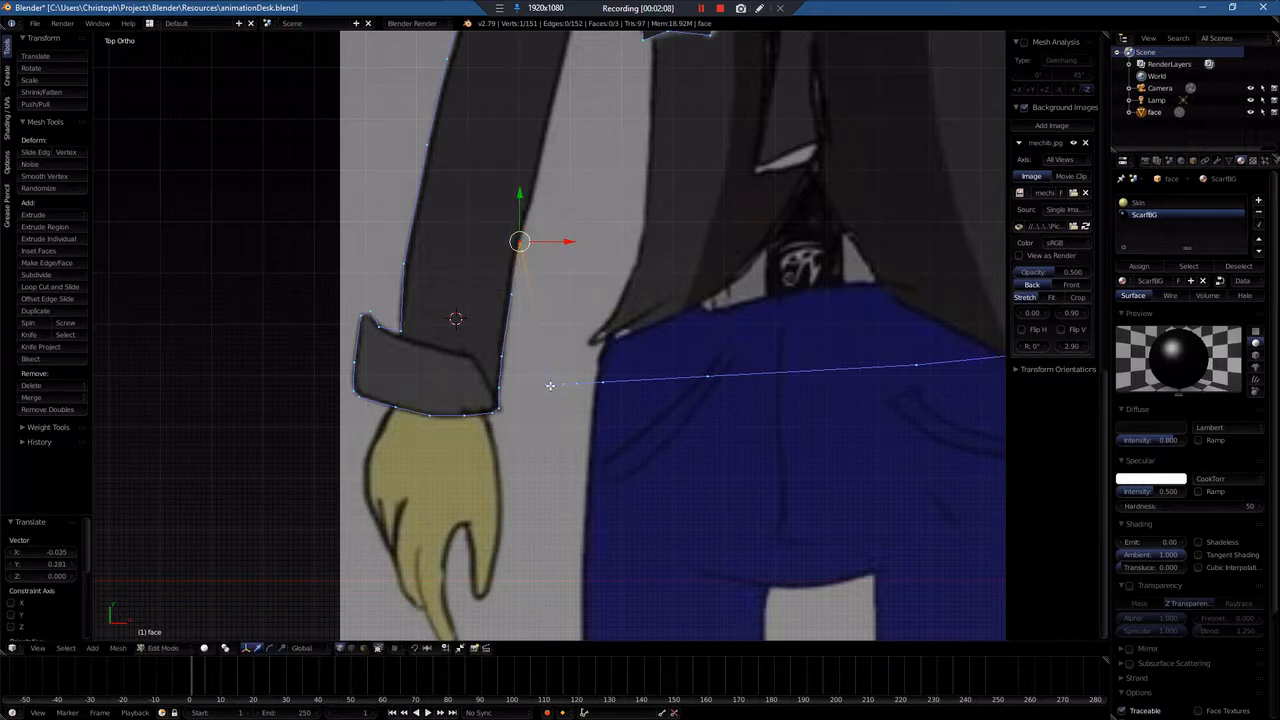
right_click(550, 385)
key("g")
left_click(545, 113)
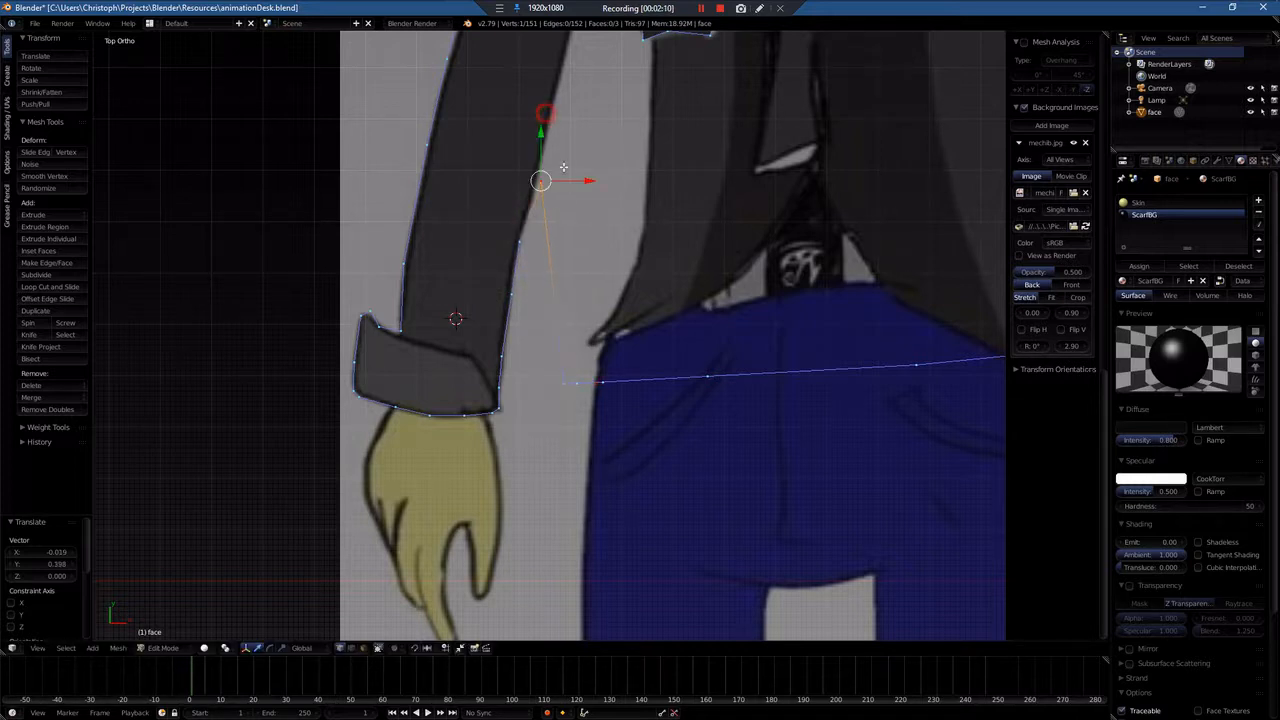
Step: Continue the outline up the sleeve's inner edge with two more vertices, reaching the height of the scarf's lower end
right_click(573, 378)
scroll(597, 270, "down", 1)
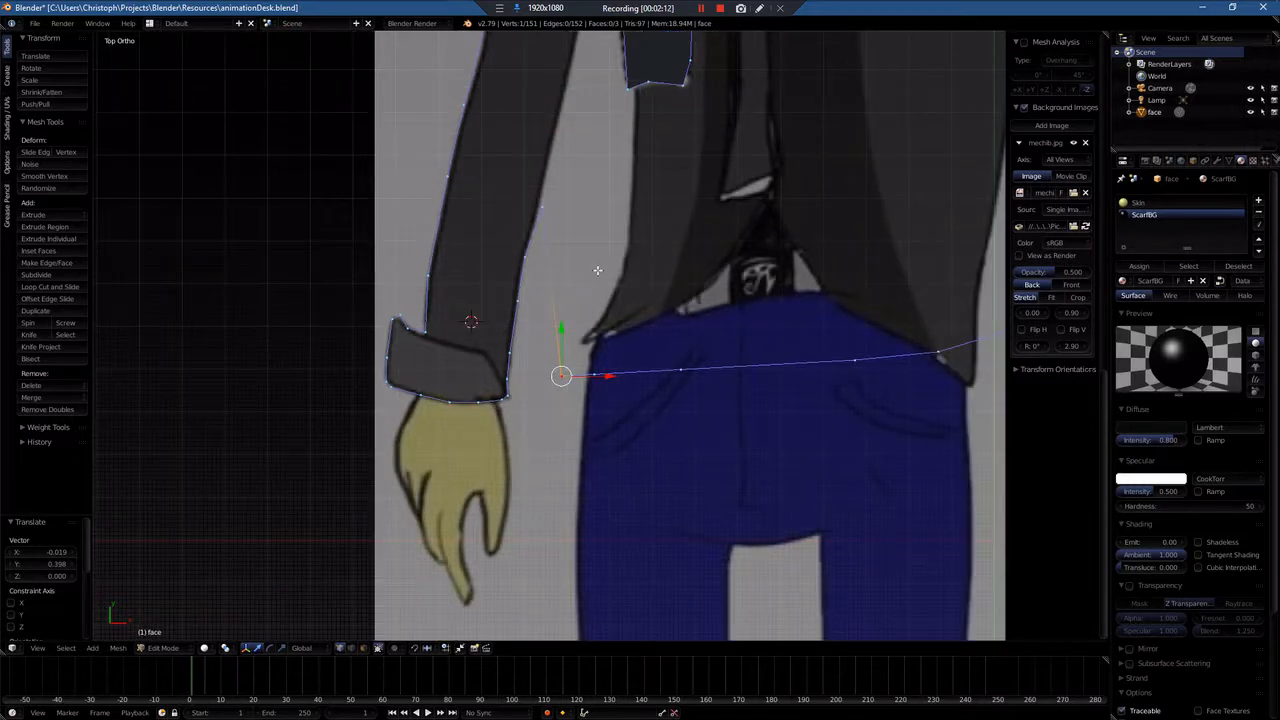
key("g")
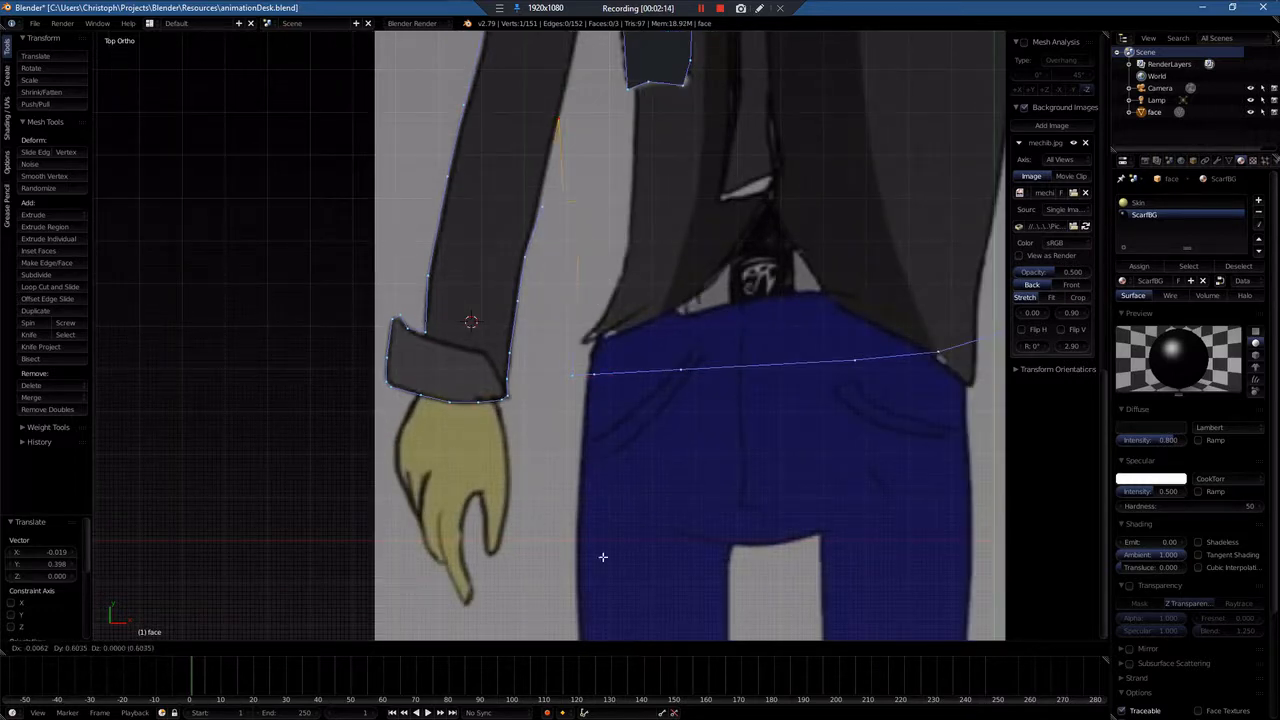
left_click(604, 559)
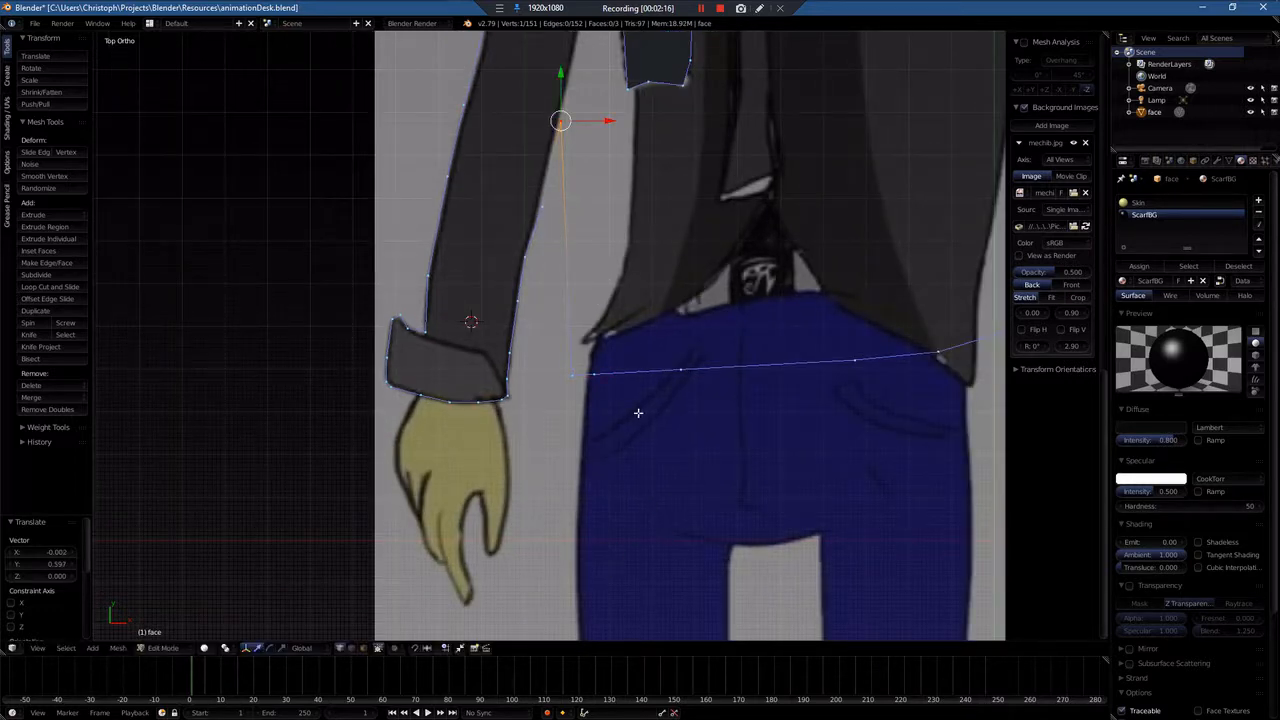
middle_click_drag(562, 381, 514, 575, "shift")
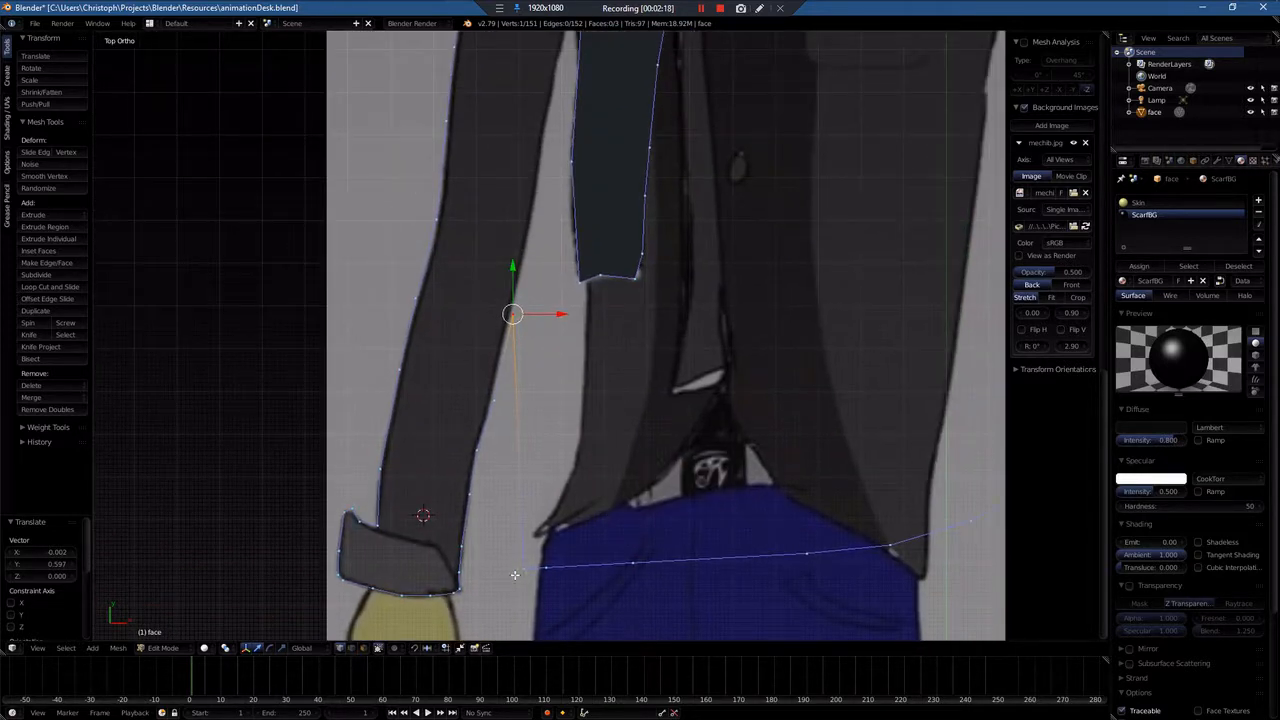
key("g")
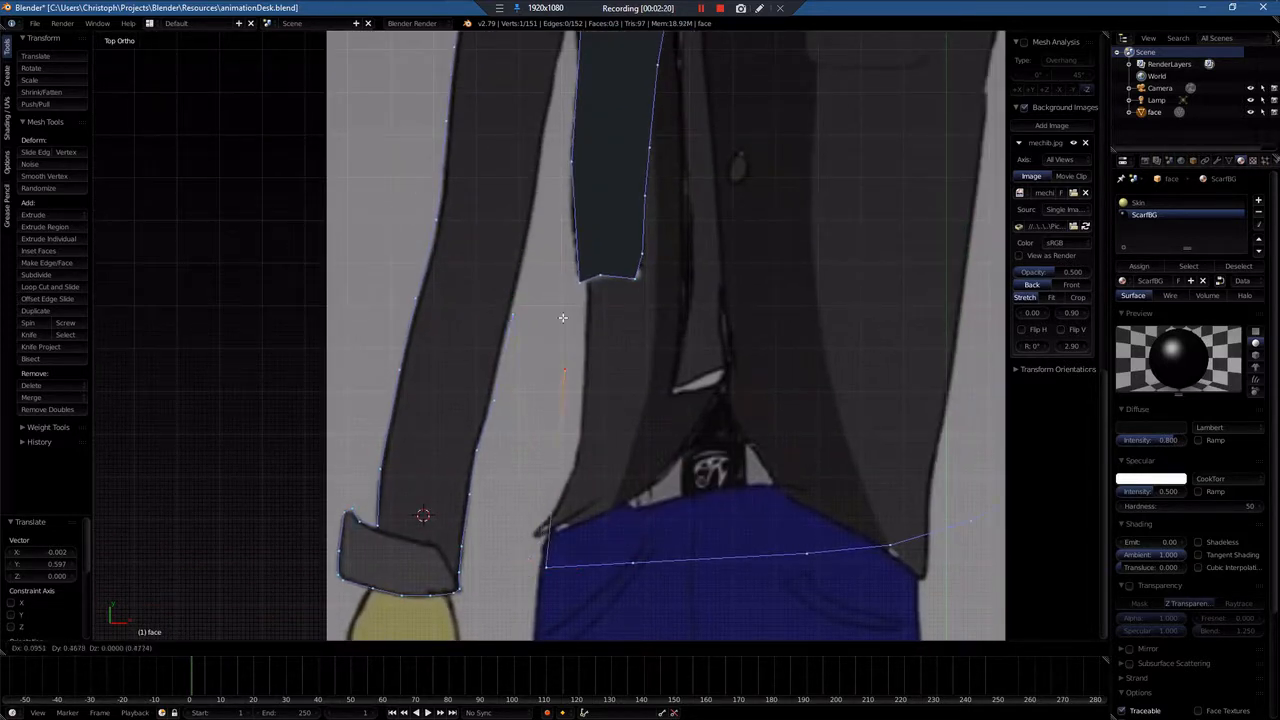
left_click(530, 242)
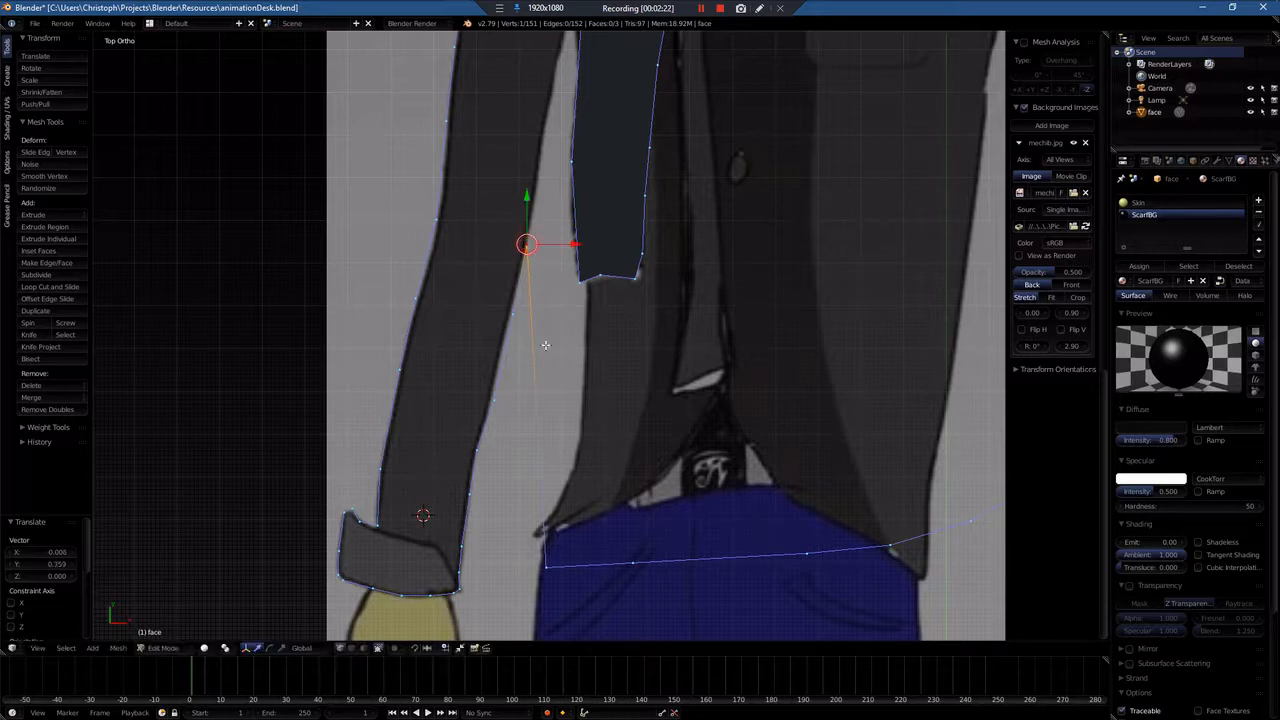
Step: Move two more outline vertices up the sleeve's inner edge, placing the upper one at the narrow tip of the gap between sleeve and scarf
right_click(547, 567)
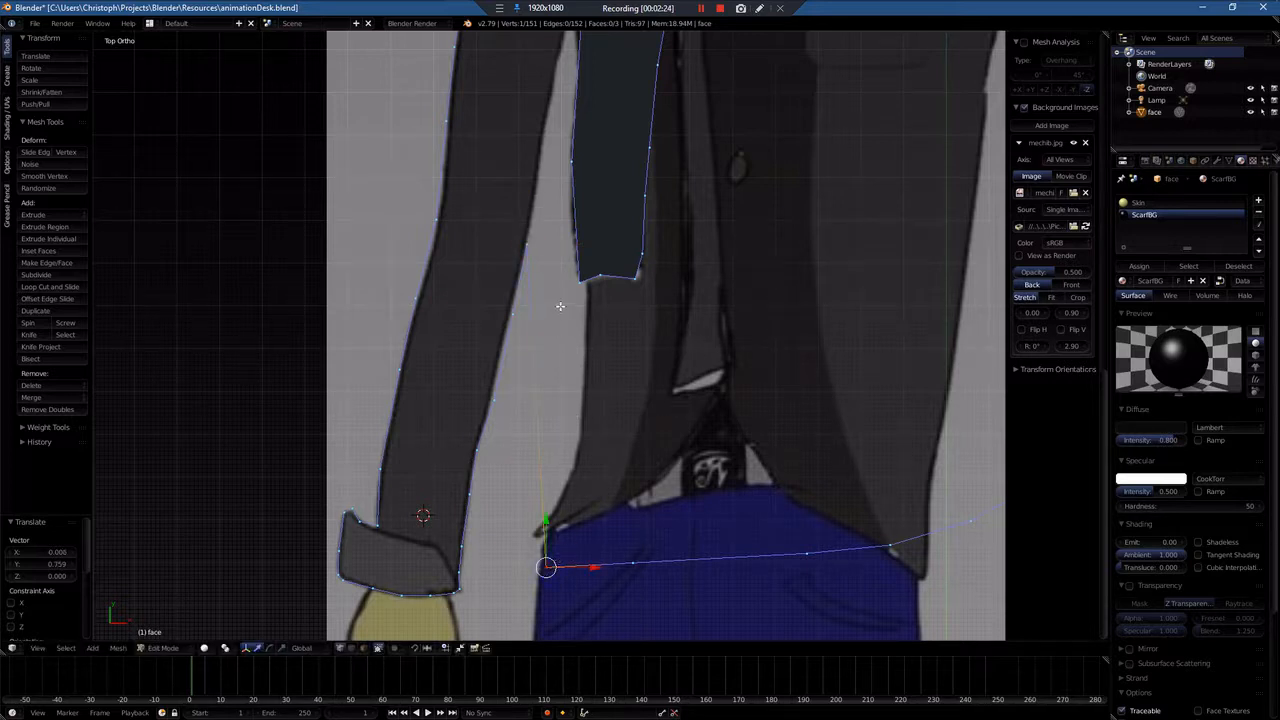
middle_click_drag(560, 306, 543, 363, "shift")
key("g")
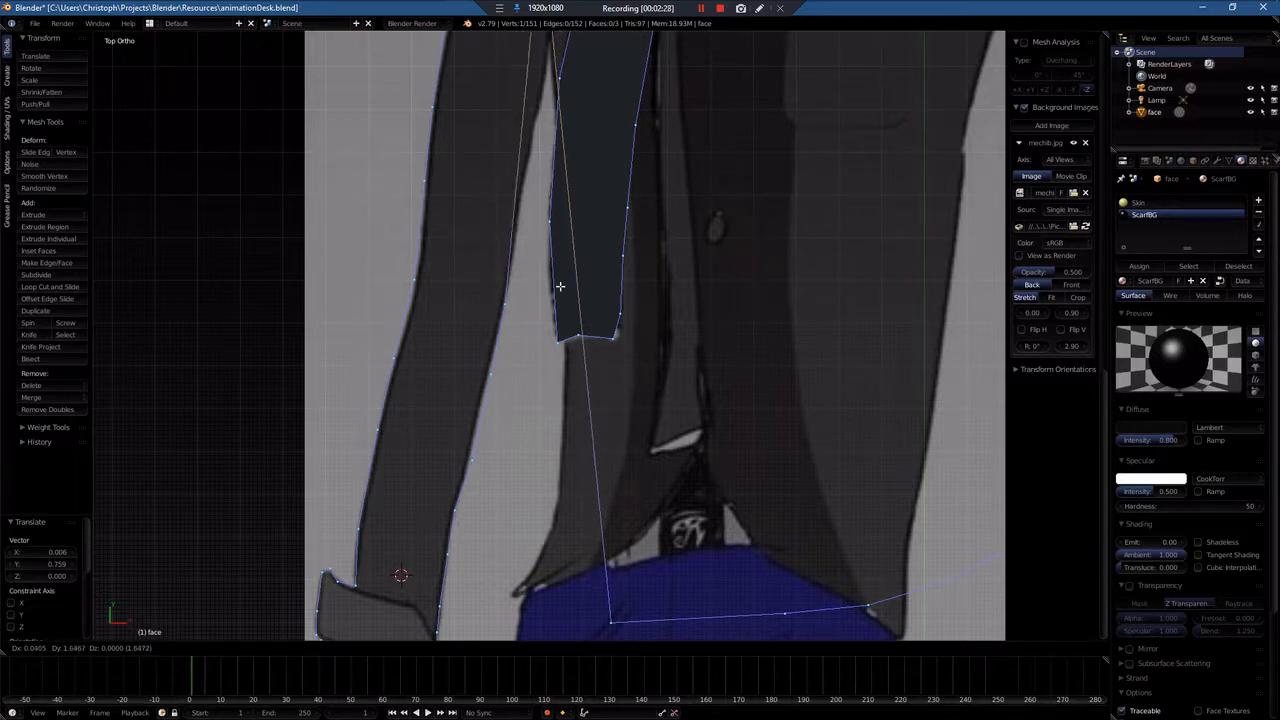
left_click(547, 499)
right_click(610, 622)
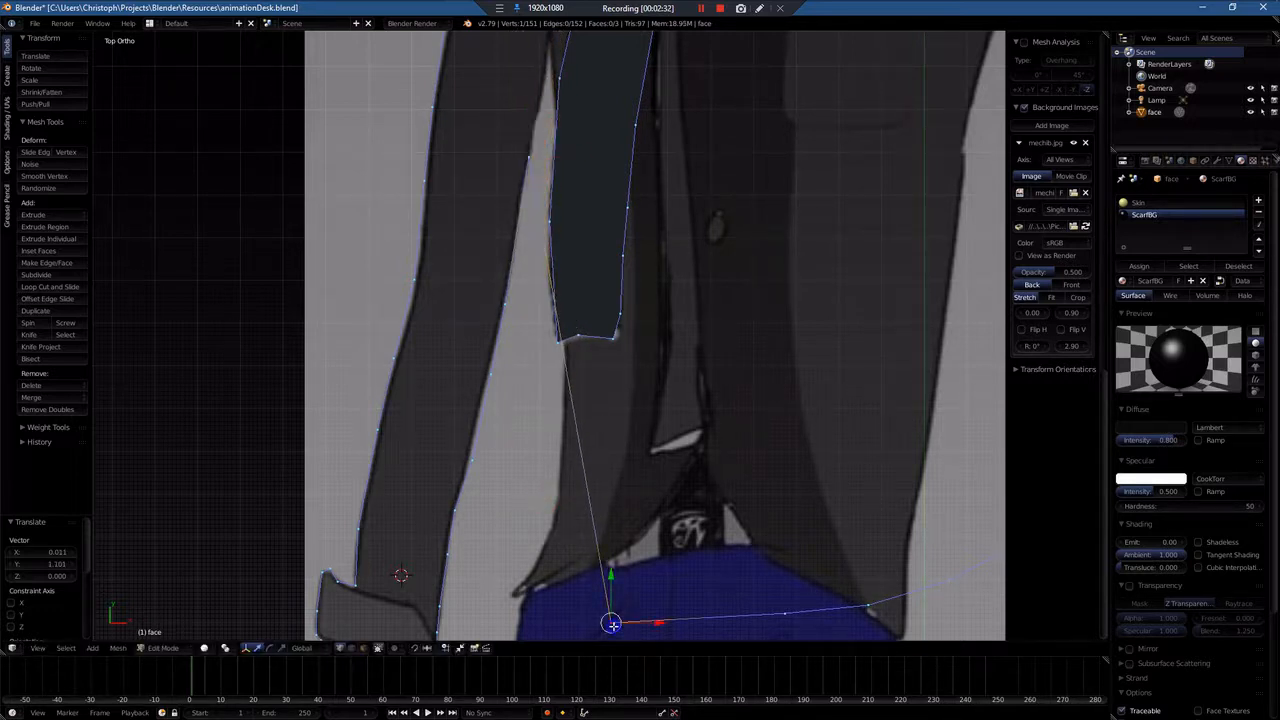
key("g")
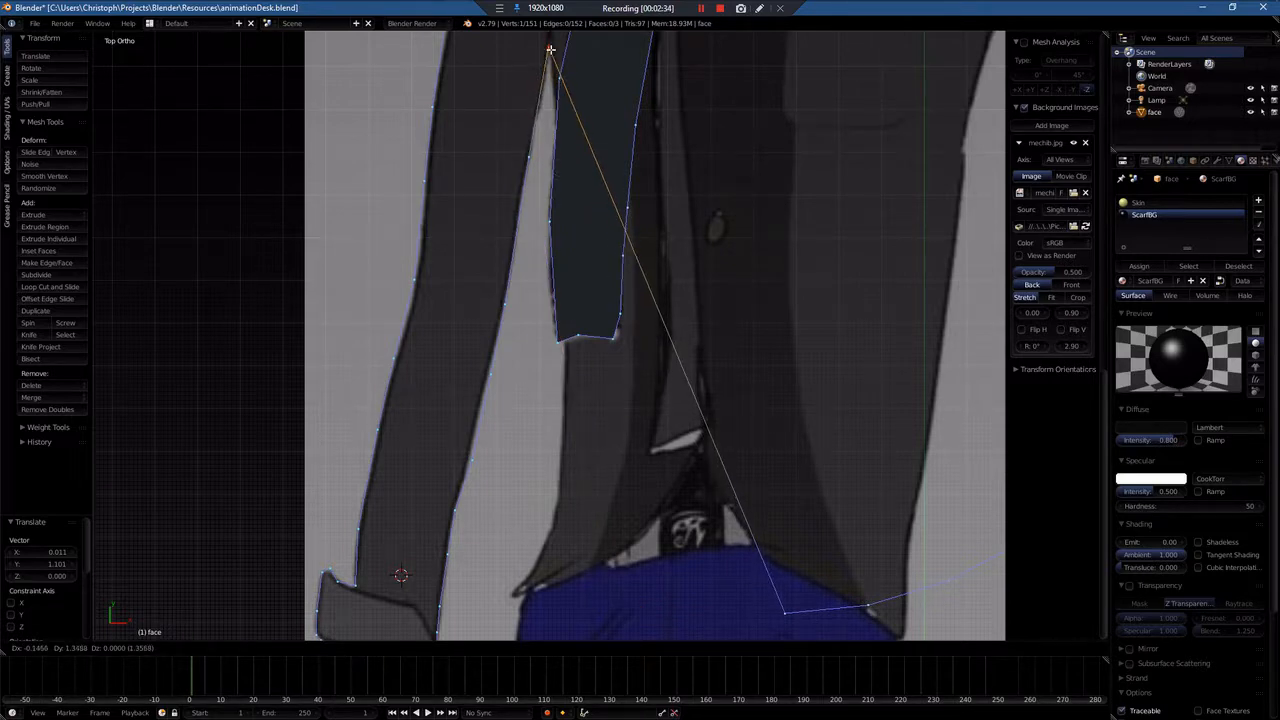
left_click(550, 48)
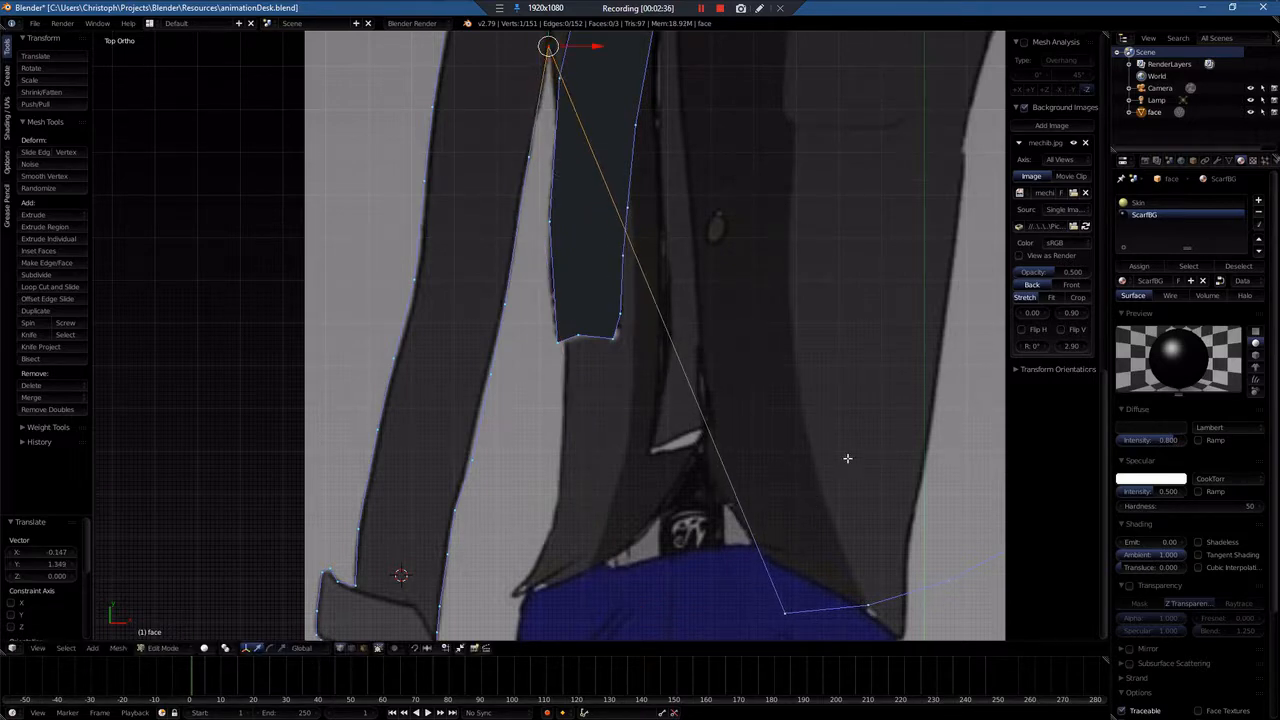
middle_click_drag(842, 448, 790, 400)
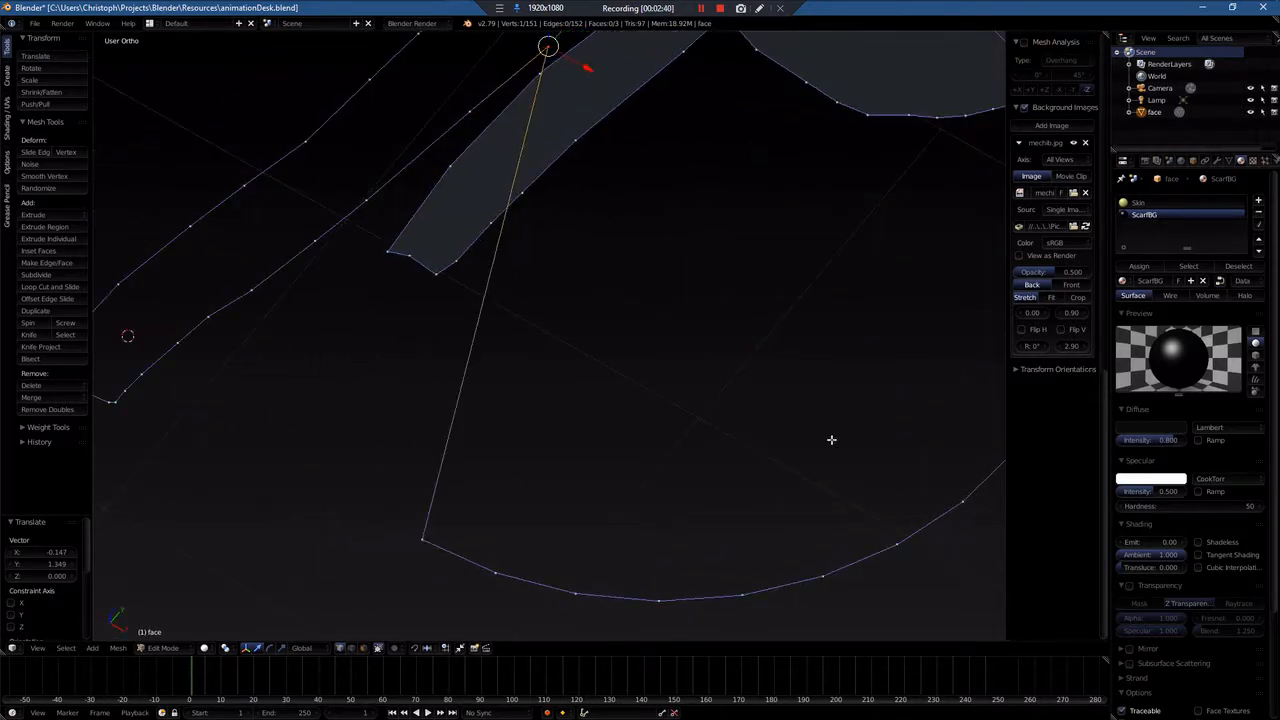
key("KP_7")
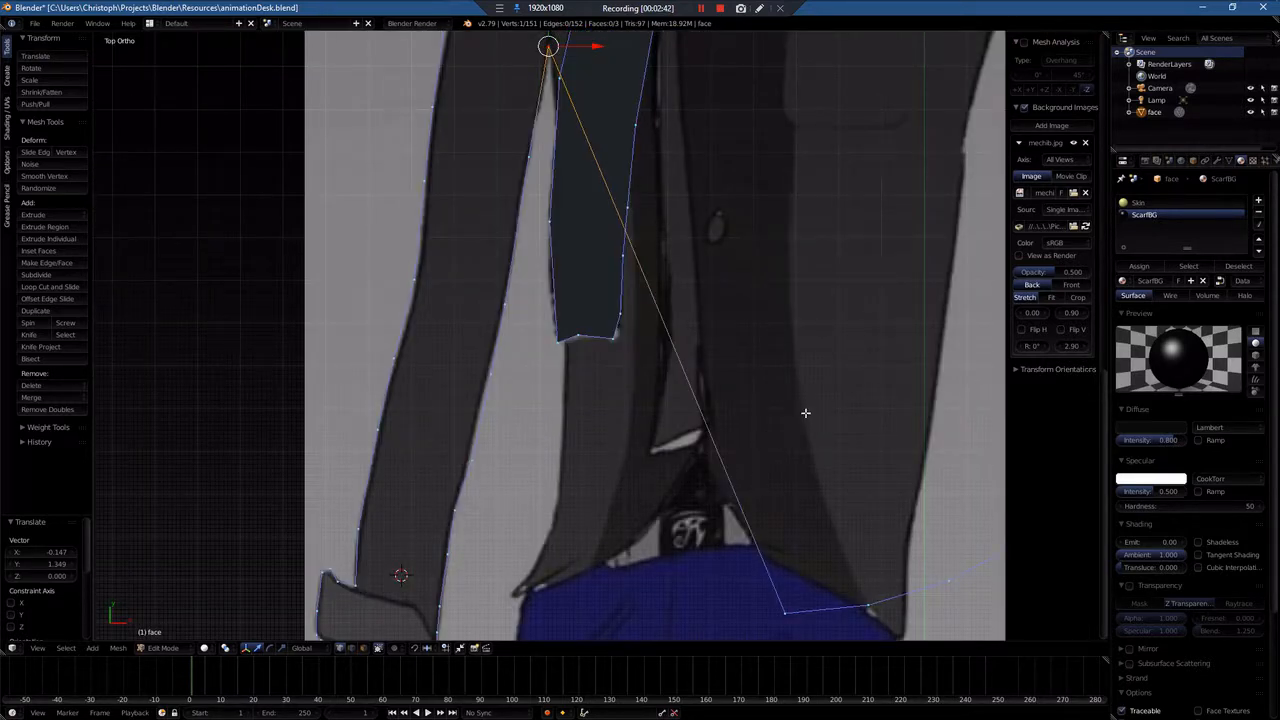
middle_click_drag(824, 400, 823, 398)
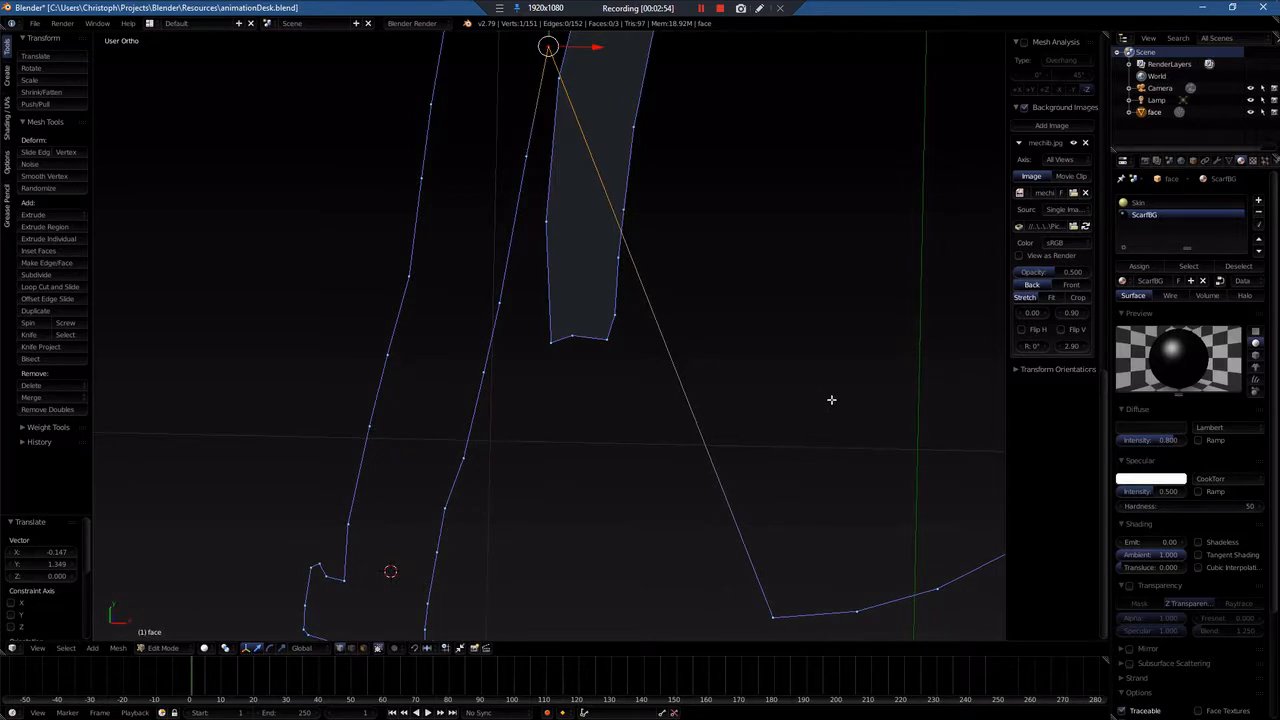
key("KP_7")
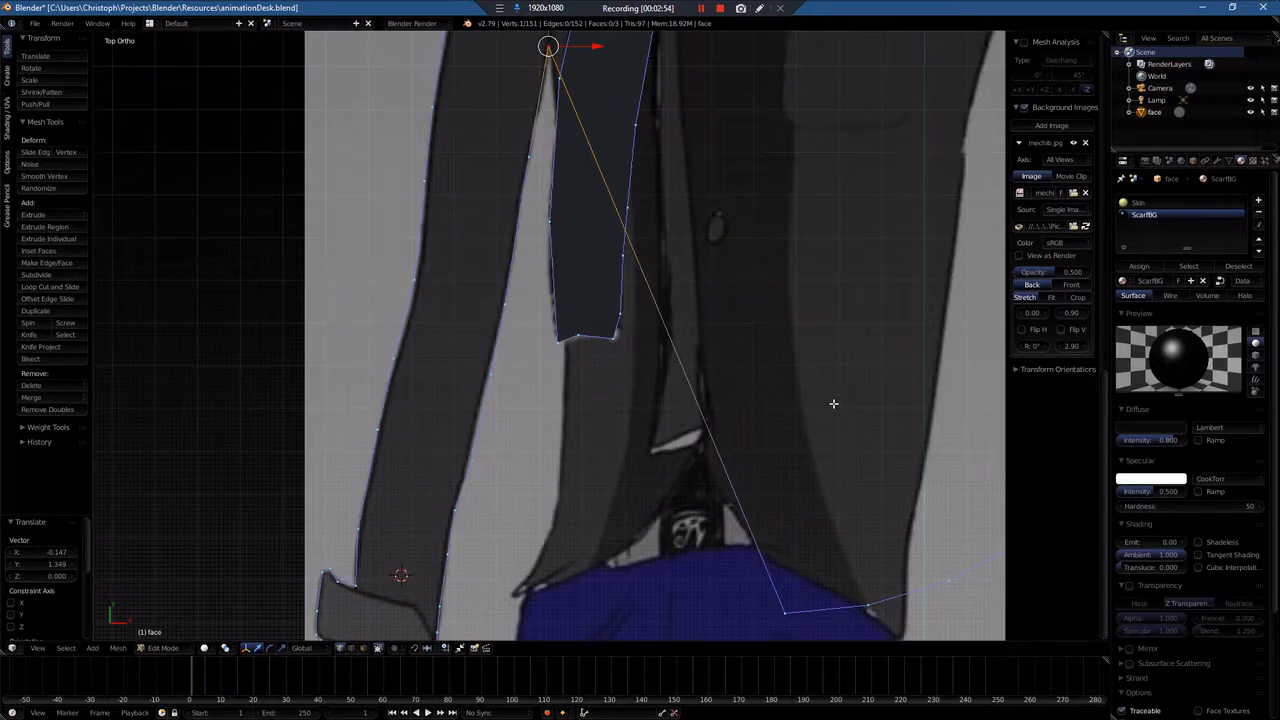
Step: Add seven vertices with Loop Cut and Slide on the long outline edge between the sleeve gap's tip and the hips
right_click(579, 339)
key("ctrl+r")
left_click(669, 335)
right_click(667, 333)
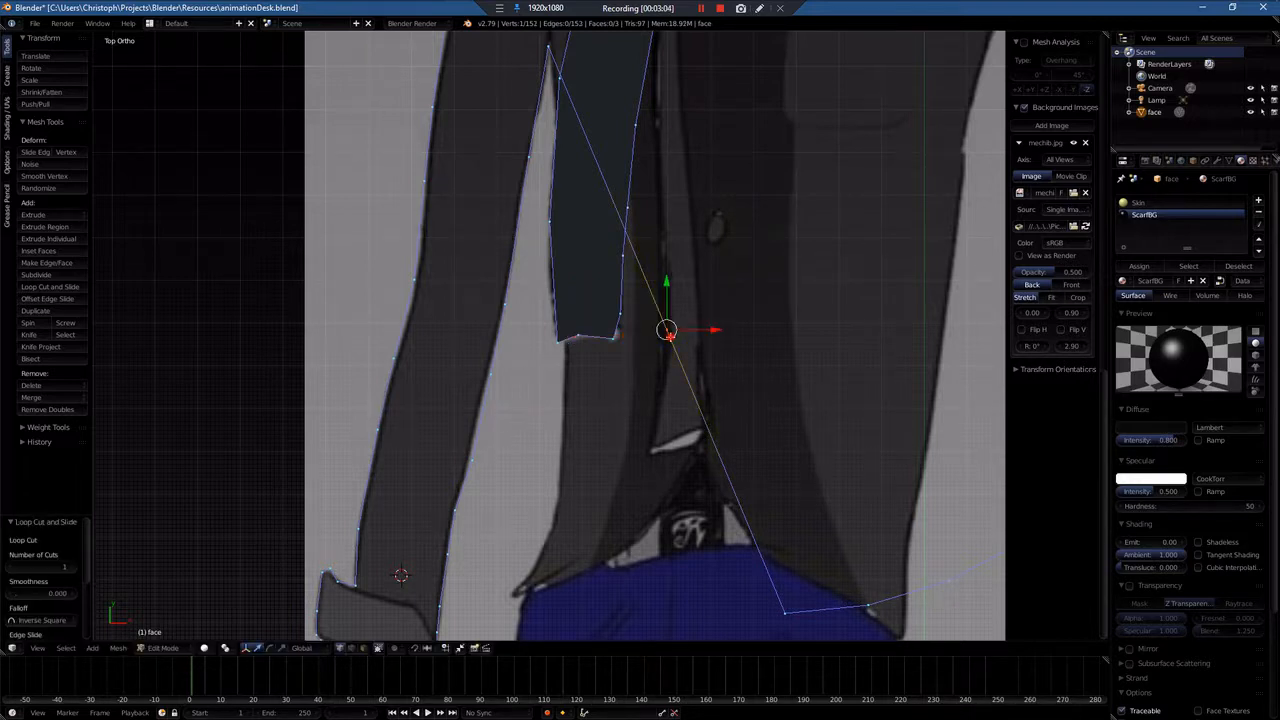
key("ctrl+r")
left_click(630, 238)
right_click(630, 238)
key("ctrl+r")
left_click(629, 235)
right_click(629, 235)
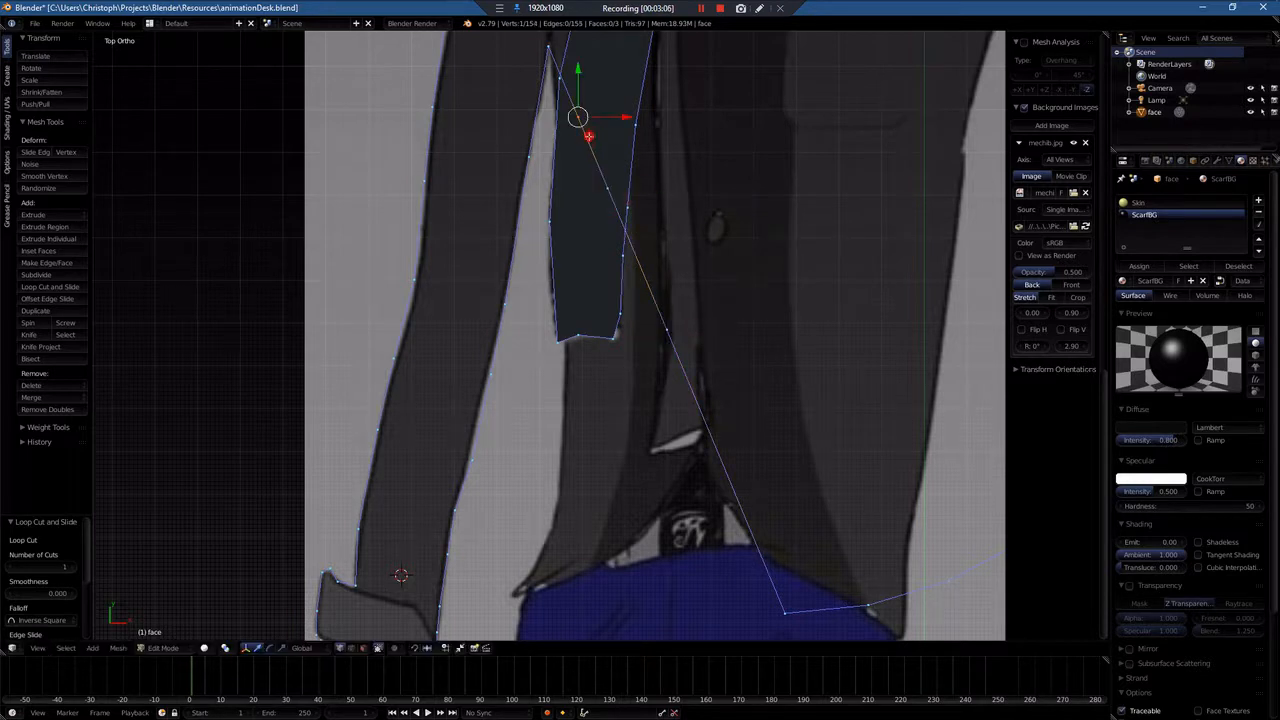
key("ctrl+r")
left_click(630, 235)
right_click(630, 235)
key("ctrl+r")
left_click(695, 386)
right_click(695, 388)
key("ctrl+r")
left_click(695, 393)
right_click(695, 395)
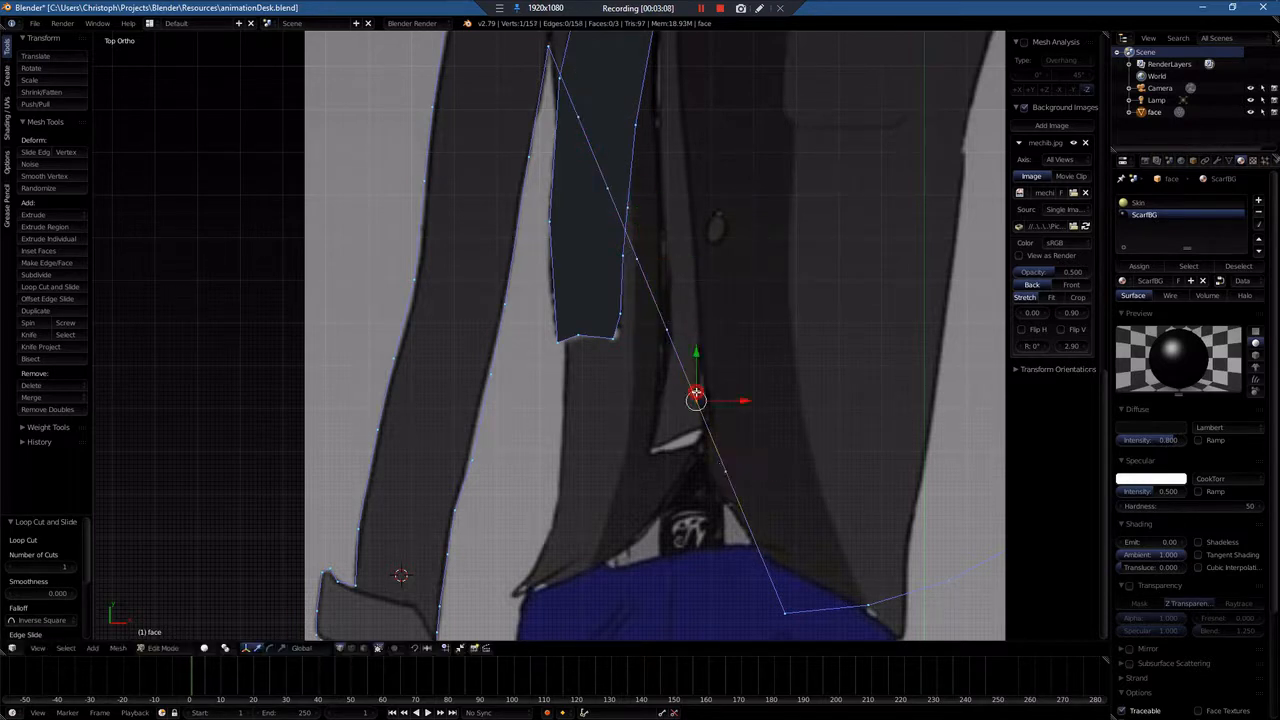
left_click(755, 545)
right_click(755, 545)
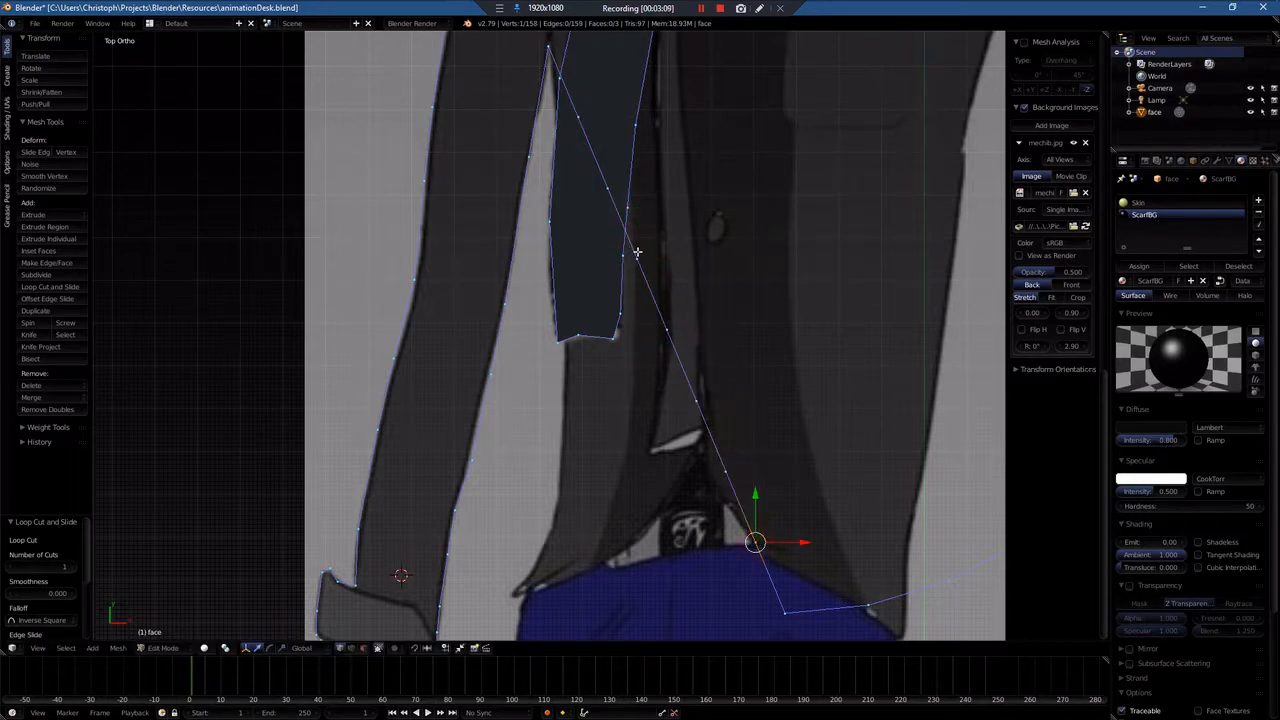
Step: Nudge the scarf vertex beside the sleeve gap and place two of the new outline vertices down the scarf's outer edge
right_click(564, 78)
key("g")
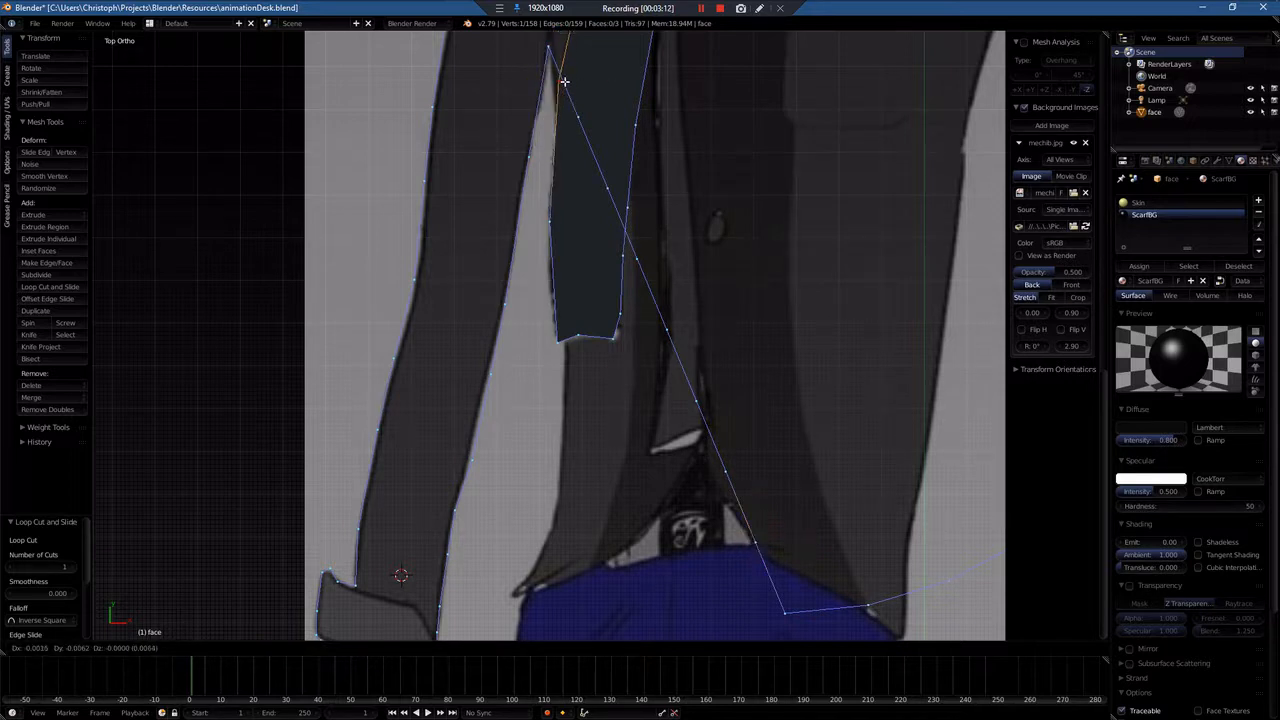
left_click(560, 81)
right_click(579, 117)
key("g")
left_click(555, 133)
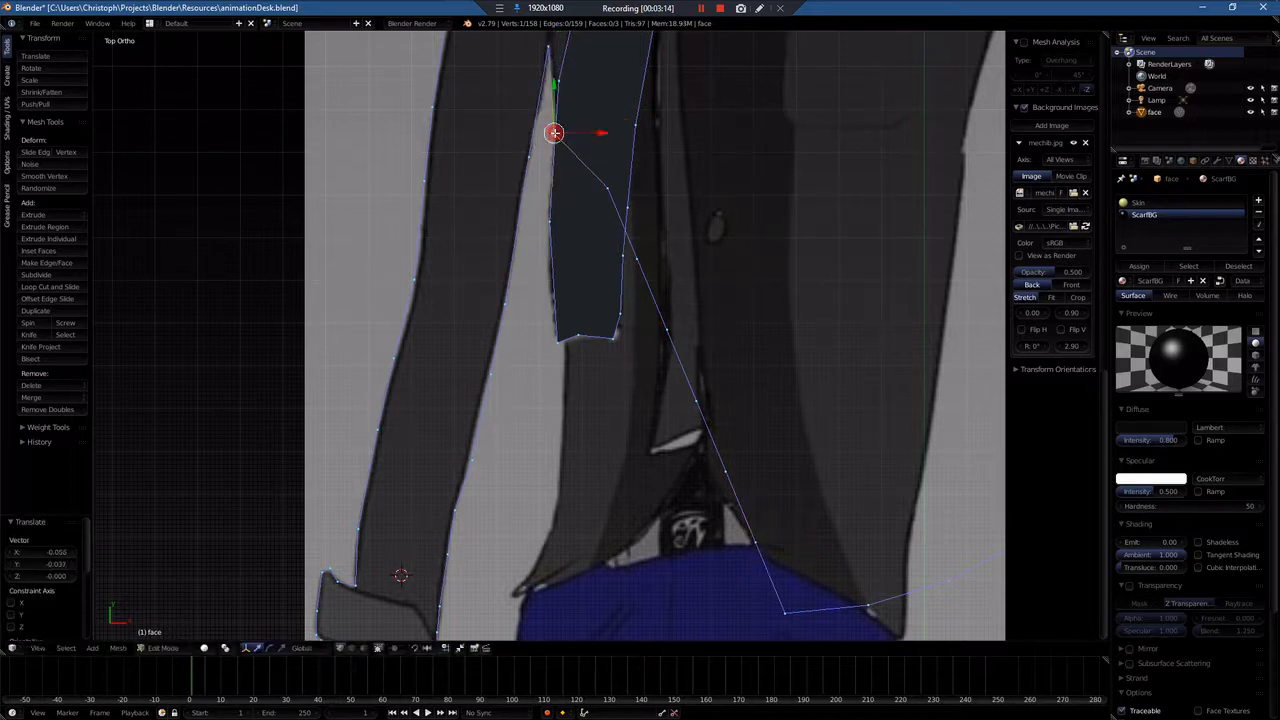
right_click(609, 189)
key("g")
left_click(551, 243)
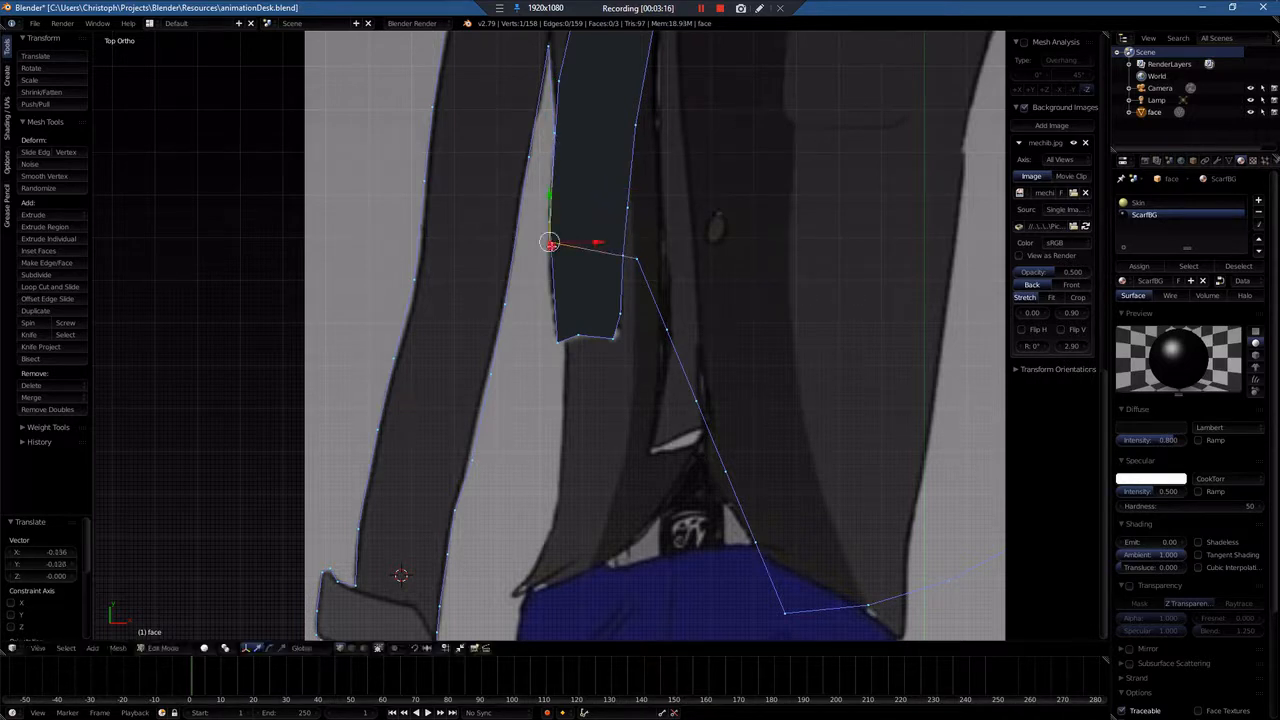
Step: Place three outline vertices down the jacket's side edge, from just below the scarf's end to where the edge flares outward
right_click(634, 259)
key("g")
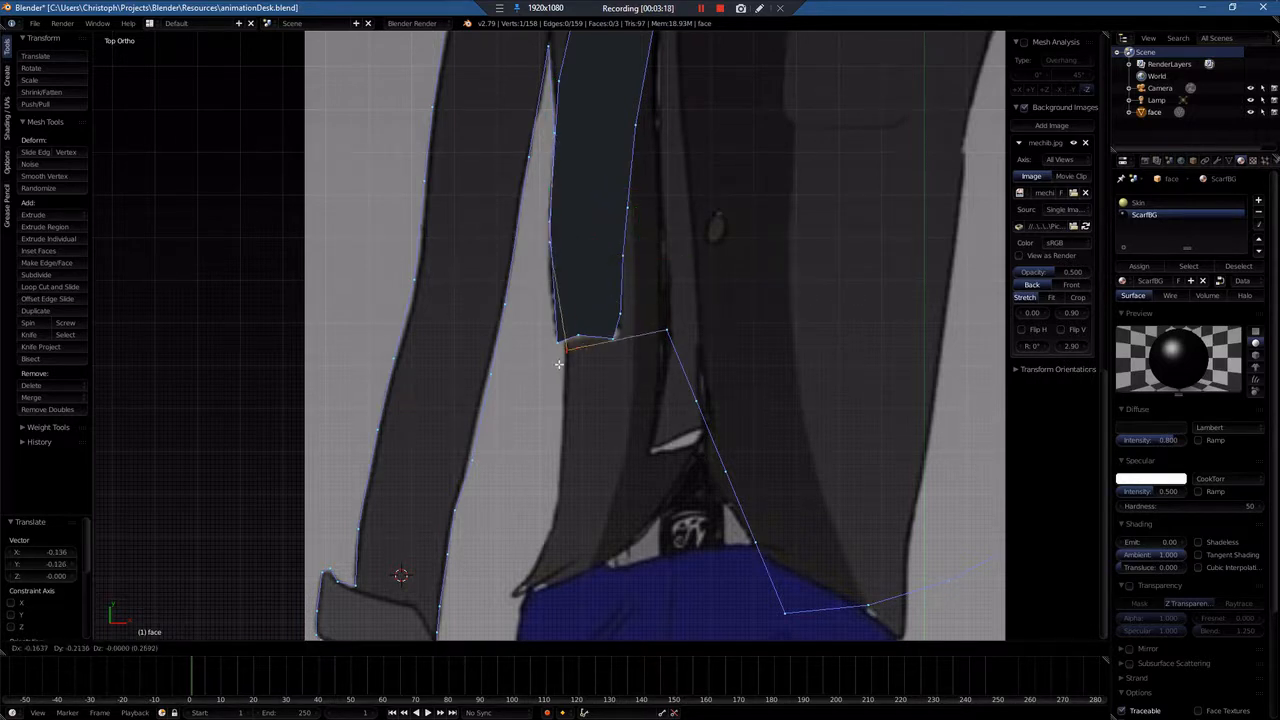
left_click(564, 357)
right_click(670, 333)
key("g")
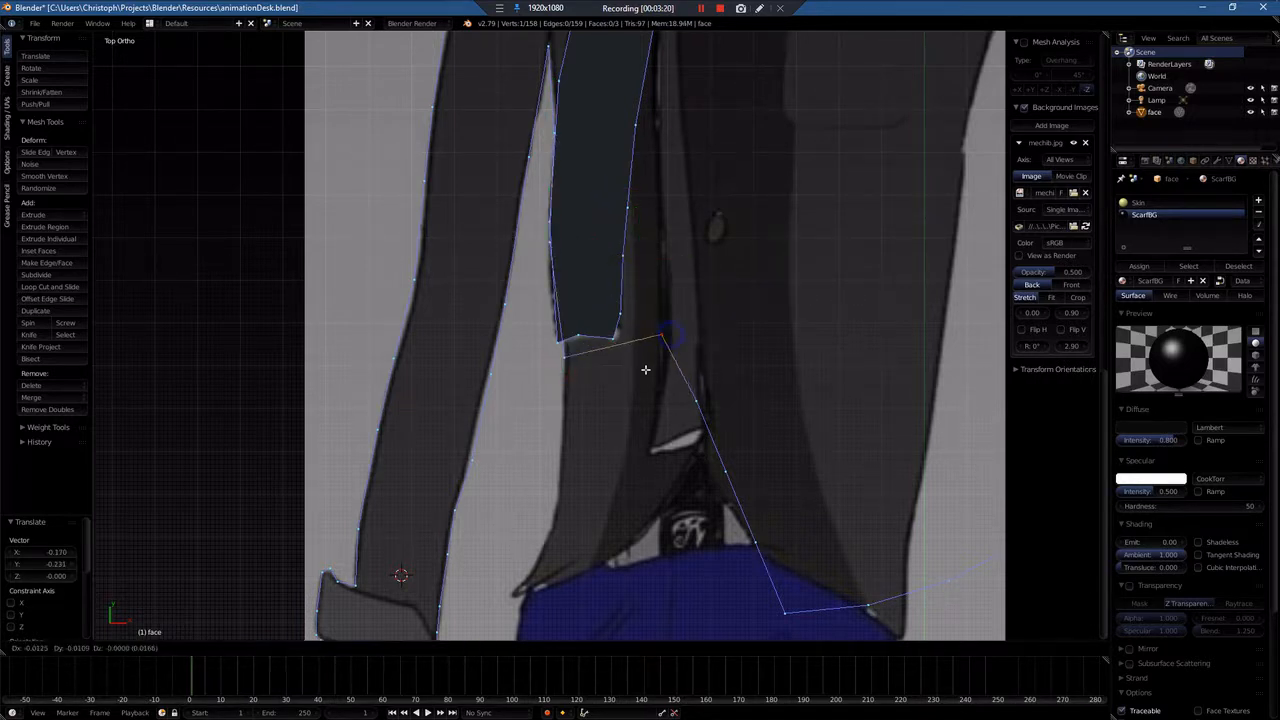
left_click(564, 444)
right_click(691, 410)
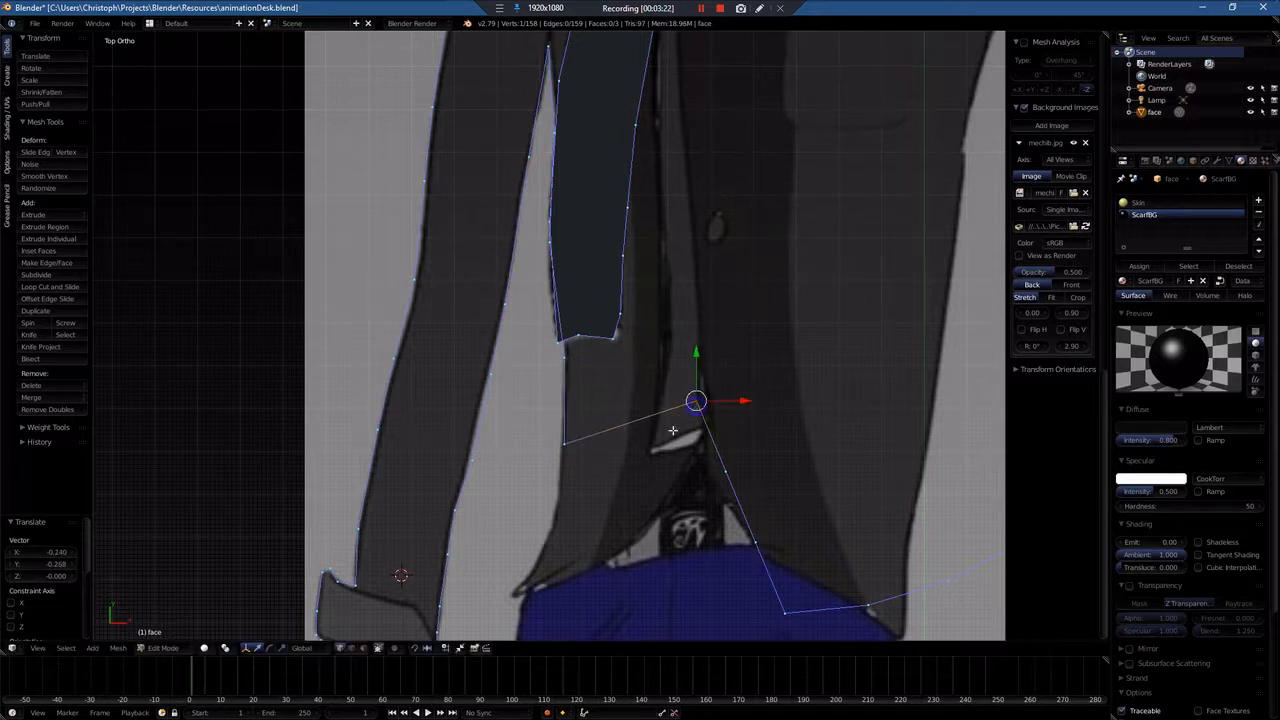
key("g")
left_click(582, 507)
Step: Place three outline vertices along the flared part of the jacket's side edge, ending at its pointed lower corner
right_click(720, 474)
key("g")
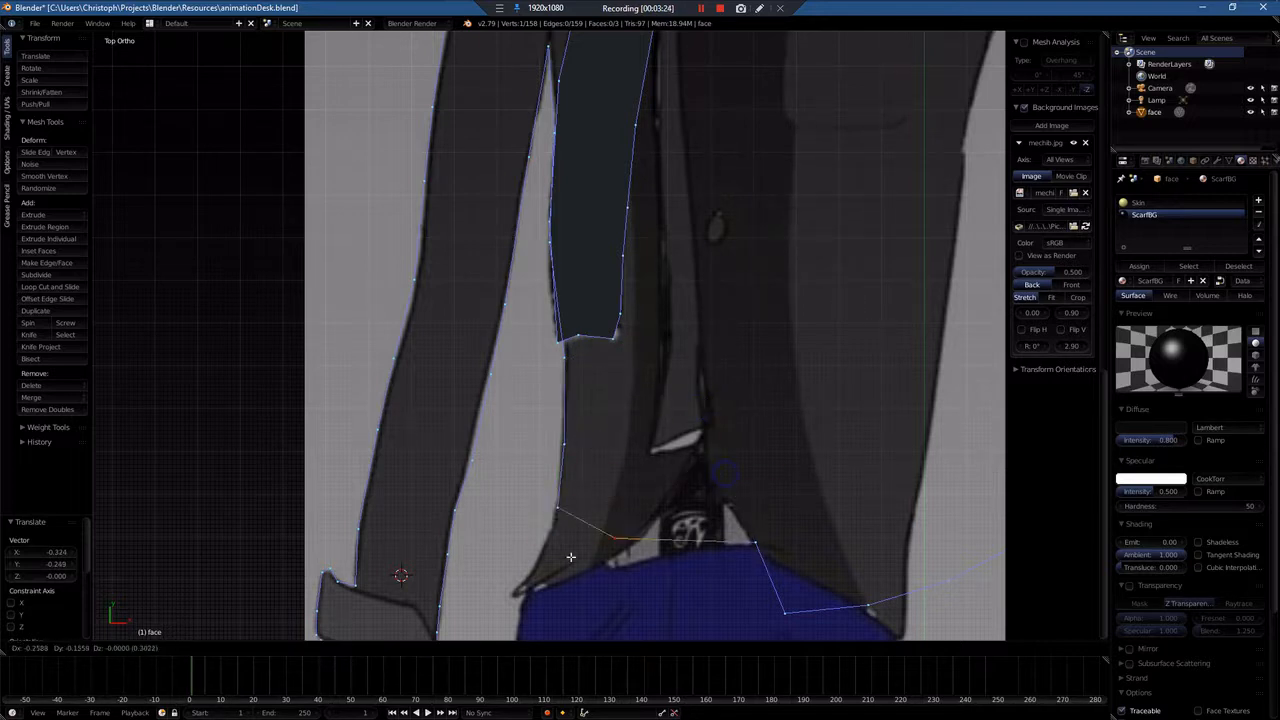
left_click(542, 549)
right_click(758, 543)
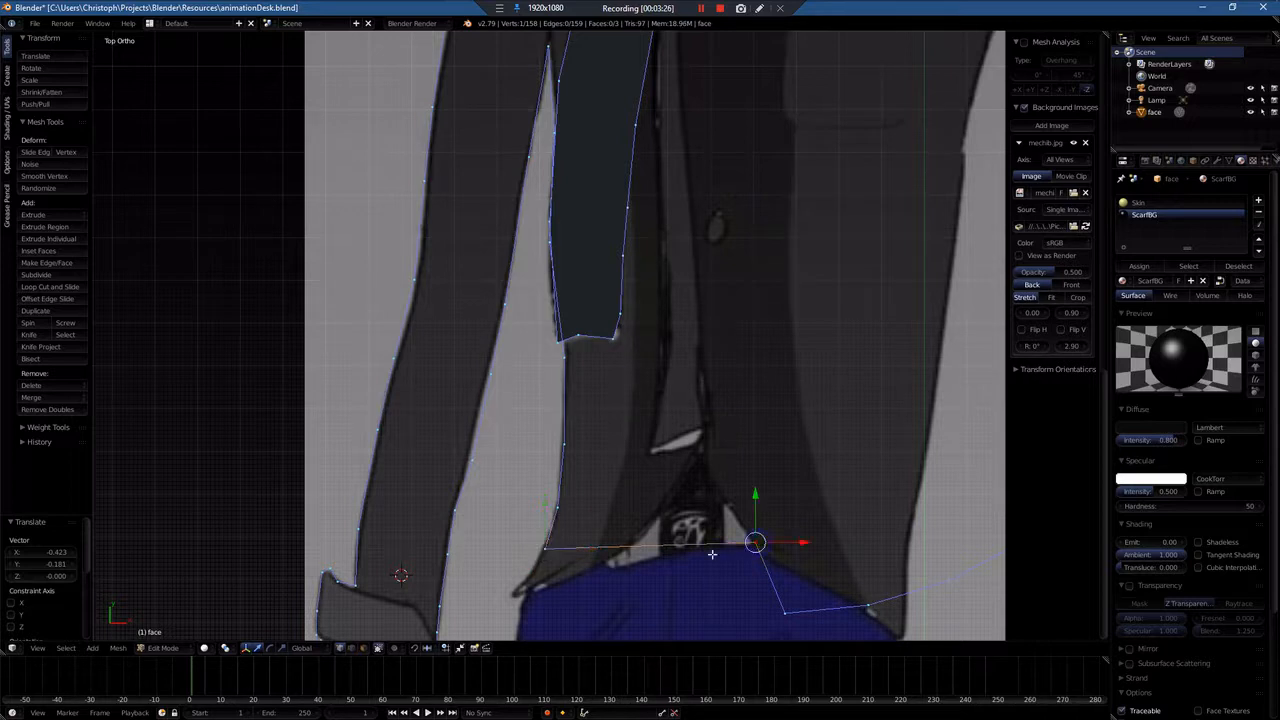
key("g")
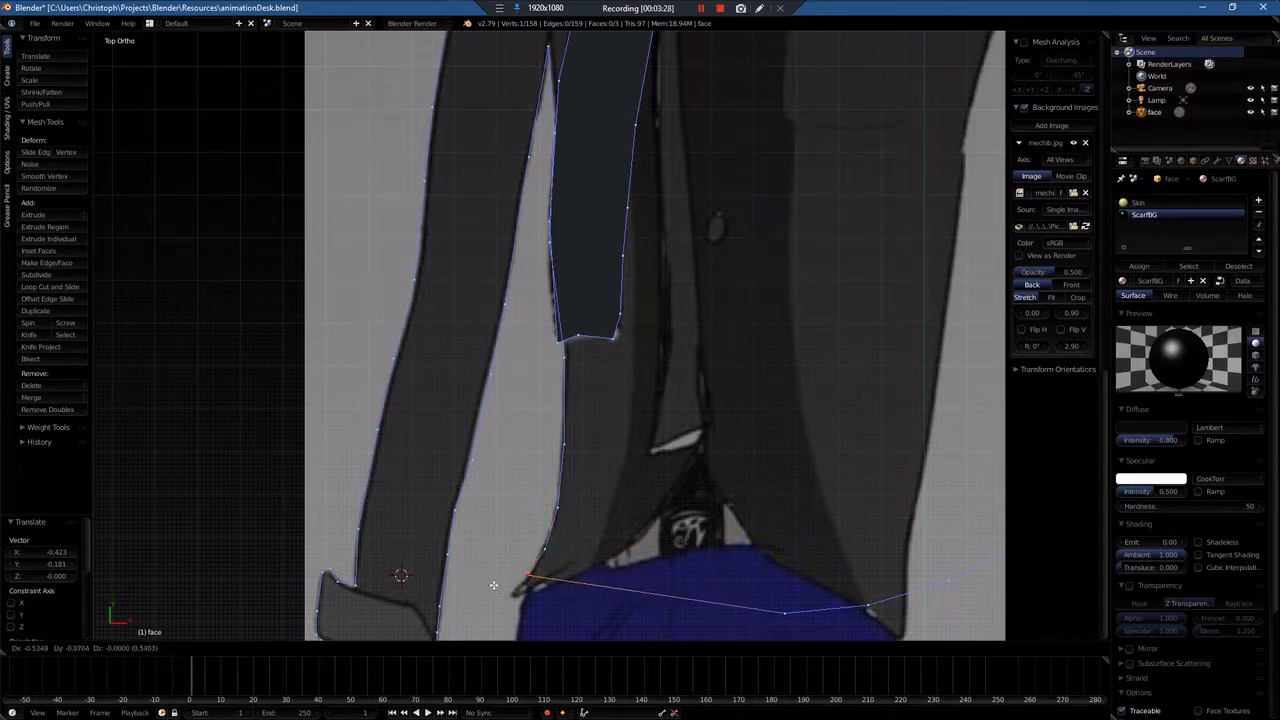
left_click(497, 589)
right_click(787, 611)
key("g")
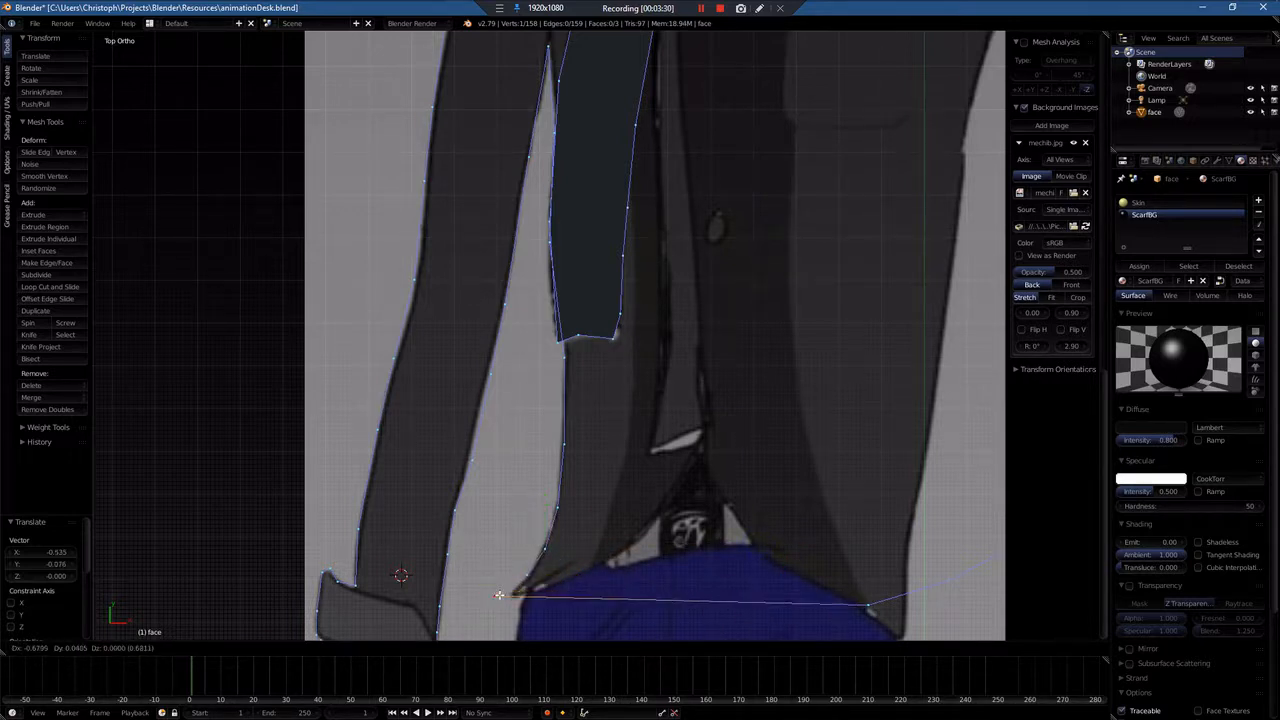
left_click(507, 596)
Step: Add seven vertices with Loop Cut and Slide on the outline edge crossing the trousers from the jacket's pointed corner
scroll(629, 590, "down", 1)
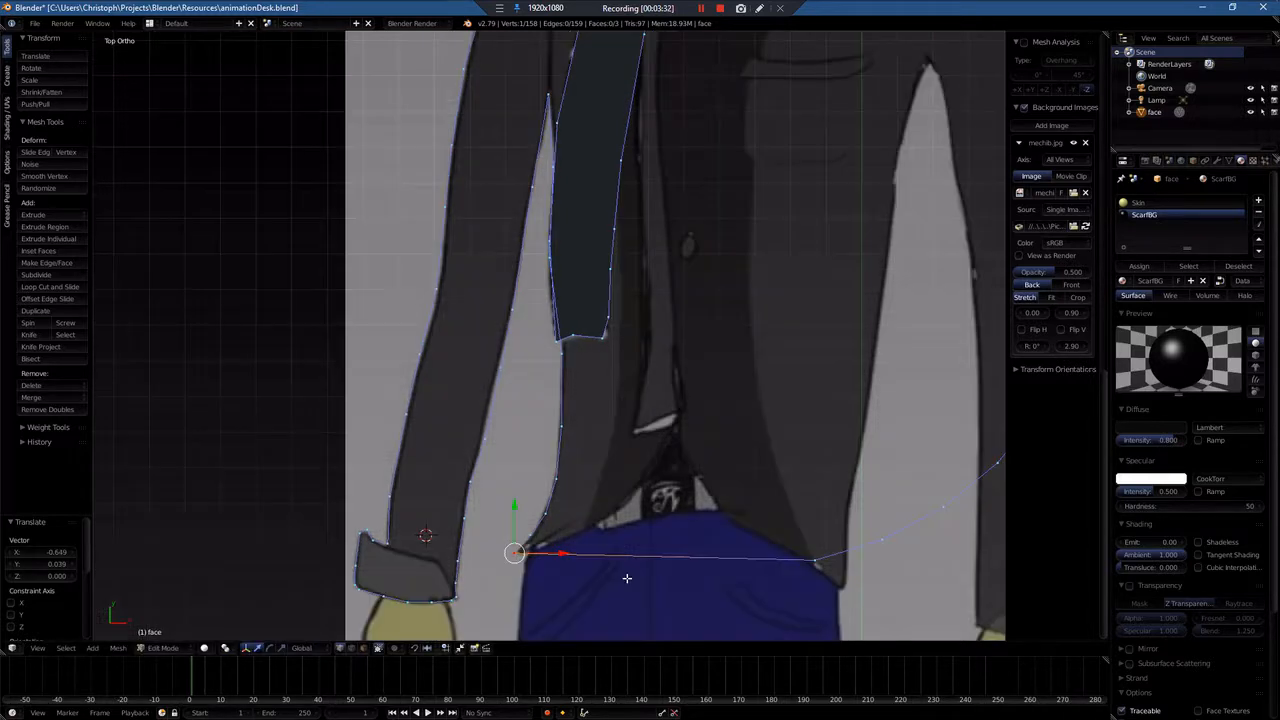
key("ctrl+r")
double_click(591, 560)
key("ctrl+r")
double_click(581, 557)
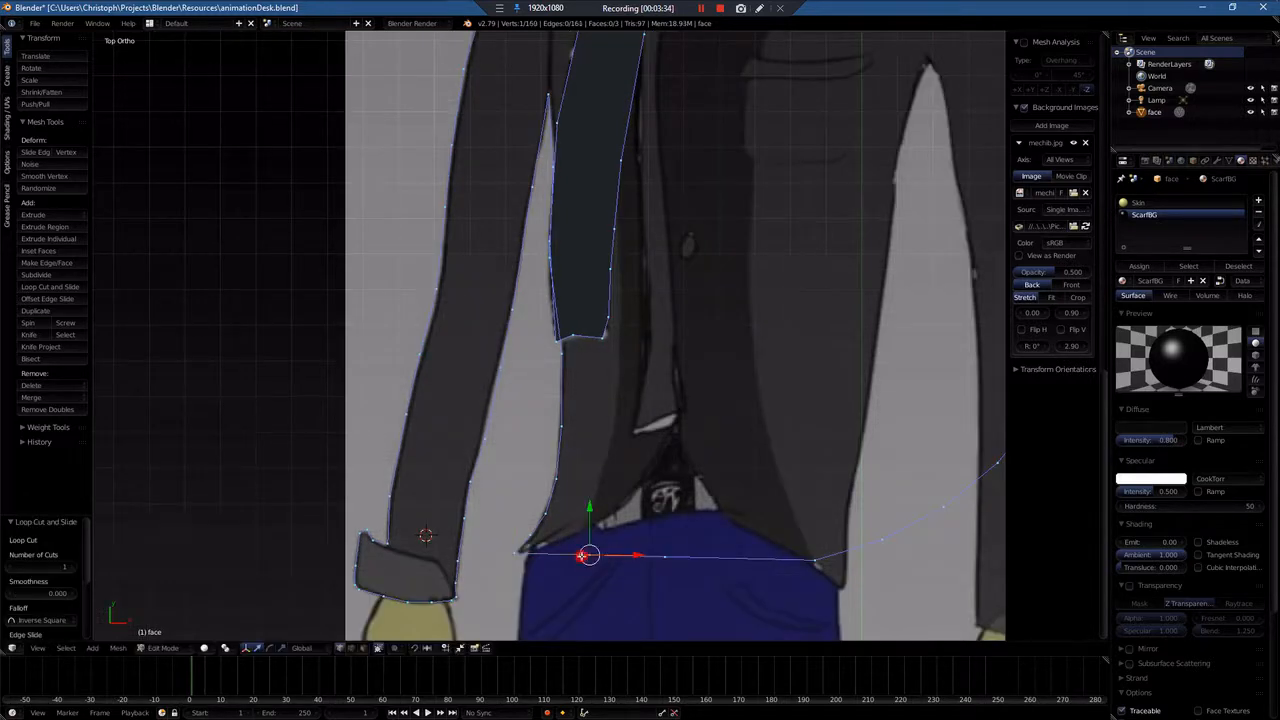
key("ctrl+r")
double_click(573, 556)
key("ctrl+r")
double_click(599, 557)
key("ctrl+r")
double_click(568, 555)
key("ctrl+r")
double_click(536, 554)
key("ctrl+r")
double_click(601, 554)
Step: Place the first new vertices along the jacket's hem from its pointed corner to the small light gap beside the belt buckle
right_click(534, 554)
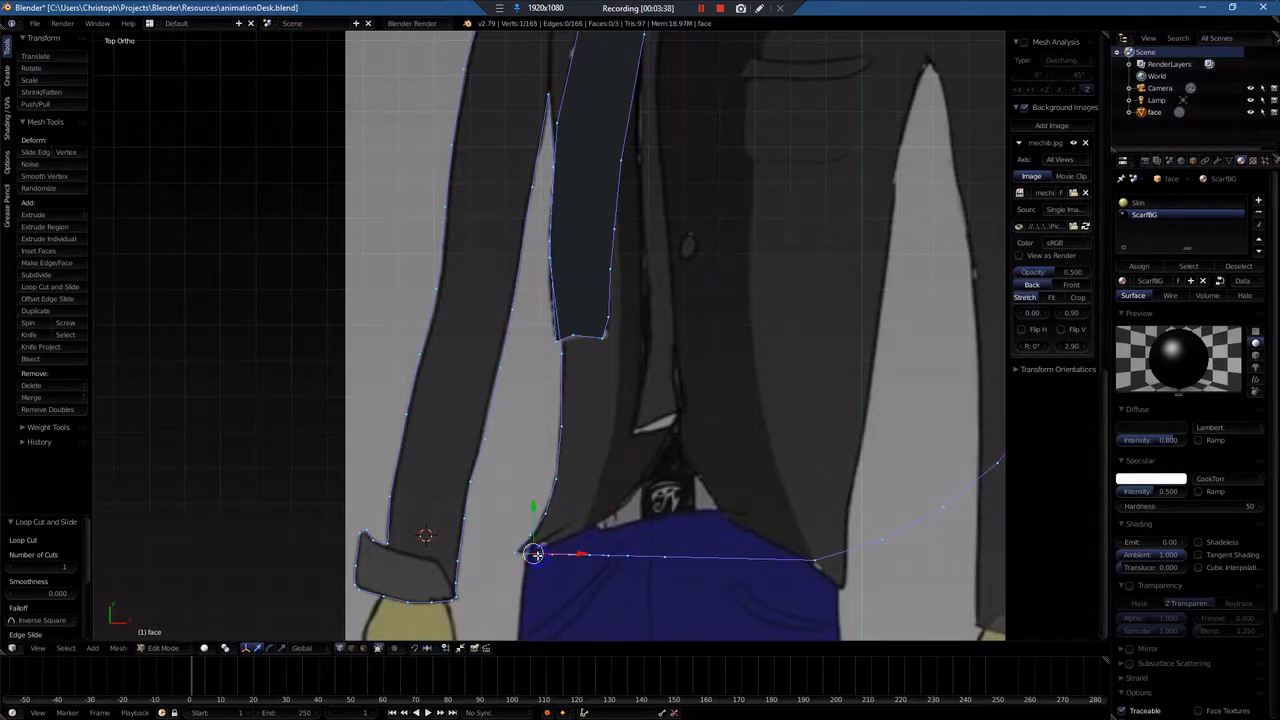
key("g")
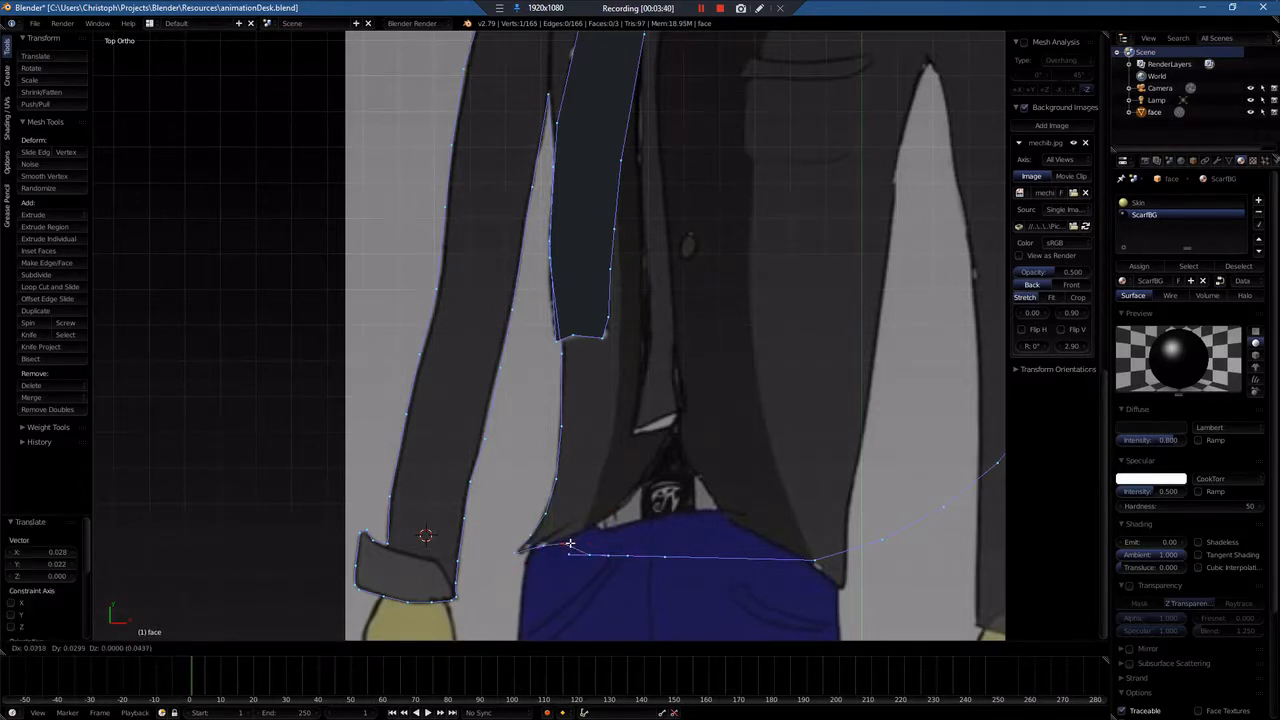
left_click(567, 541)
key("g")
left_click(651, 523)
right_click(590, 557)
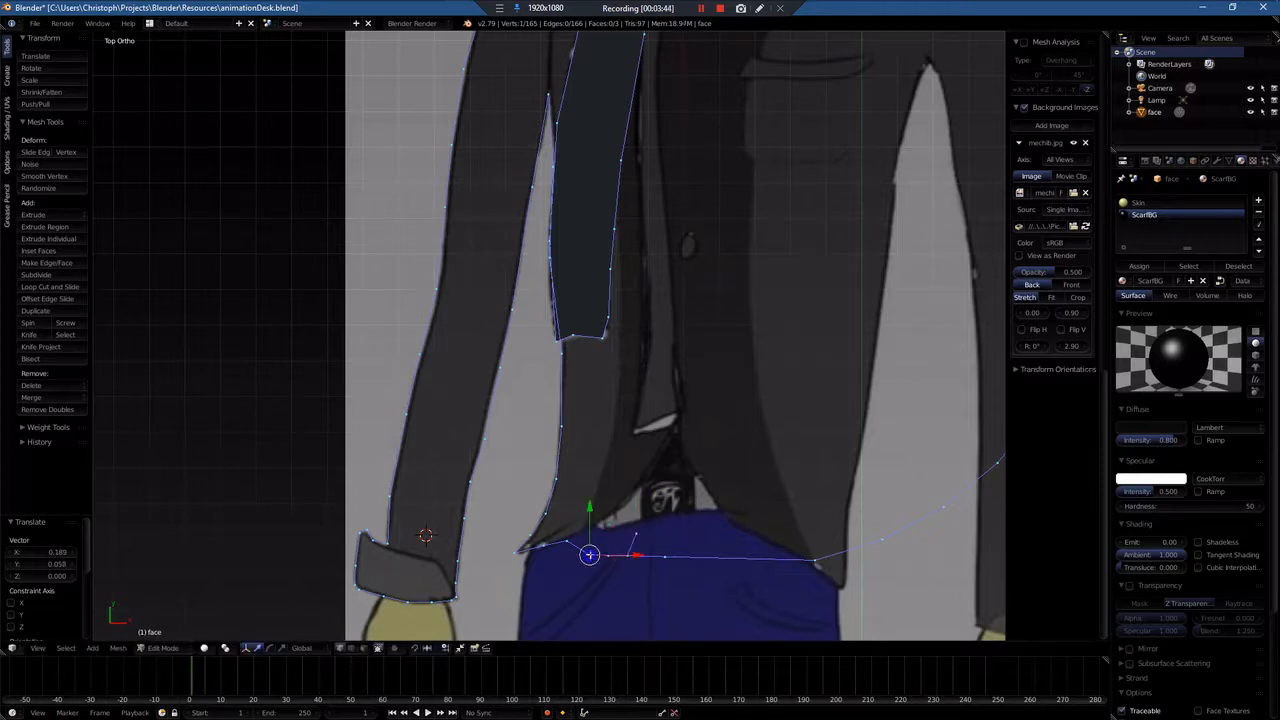
key("g")
left_click(595, 527)
Step: Place two more outline vertices up the slanted front hem, ending beside the belt buckle
right_click(608, 552)
key("g")
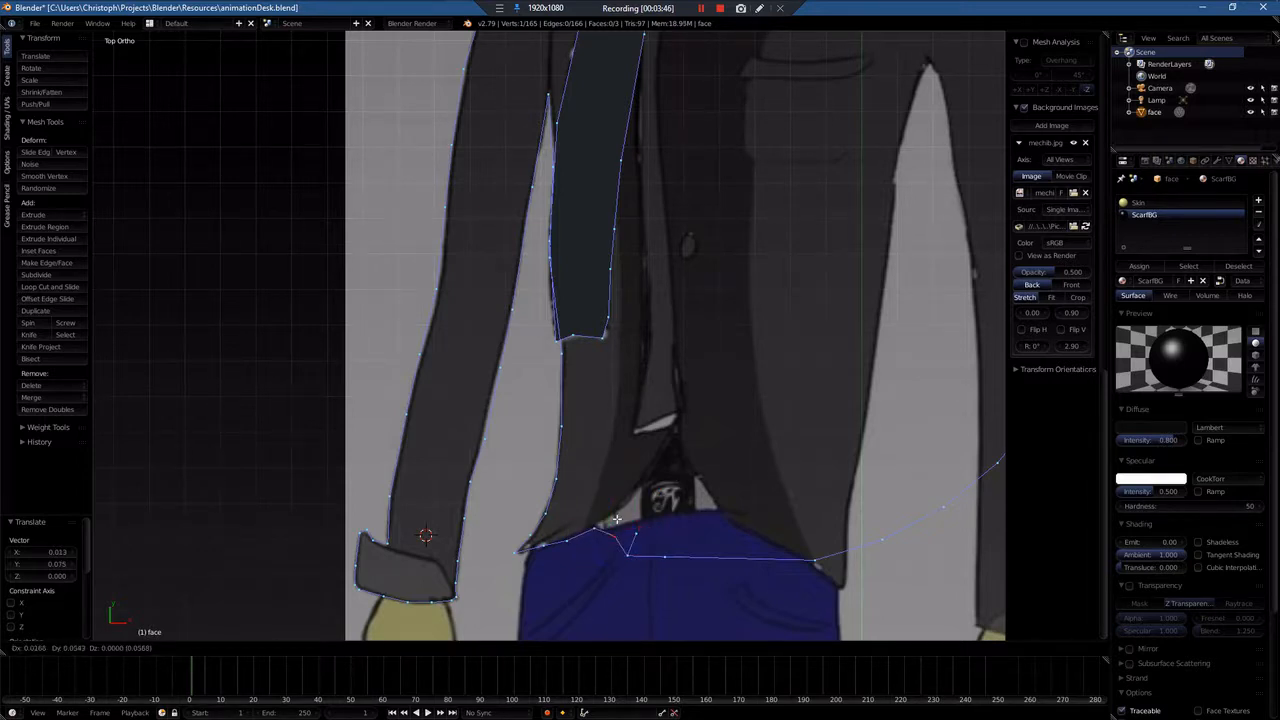
left_click(620, 494)
right_click(627, 553)
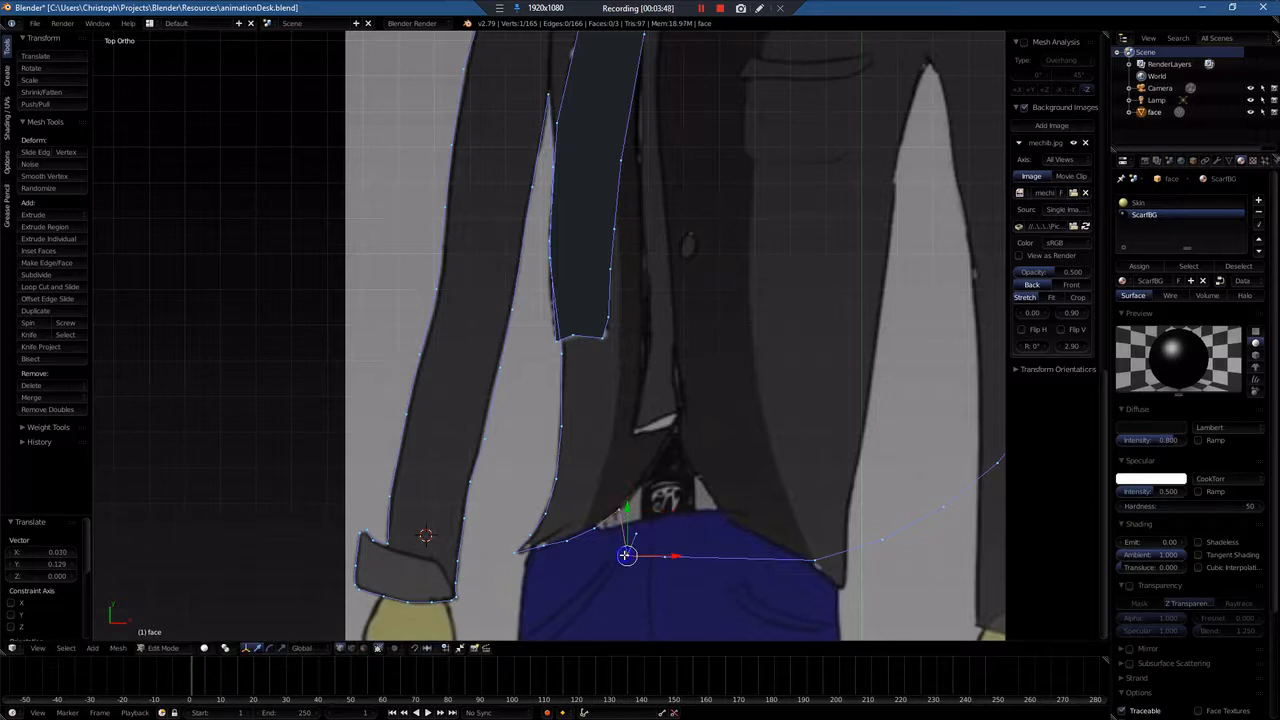
key("g")
left_click(632, 494)
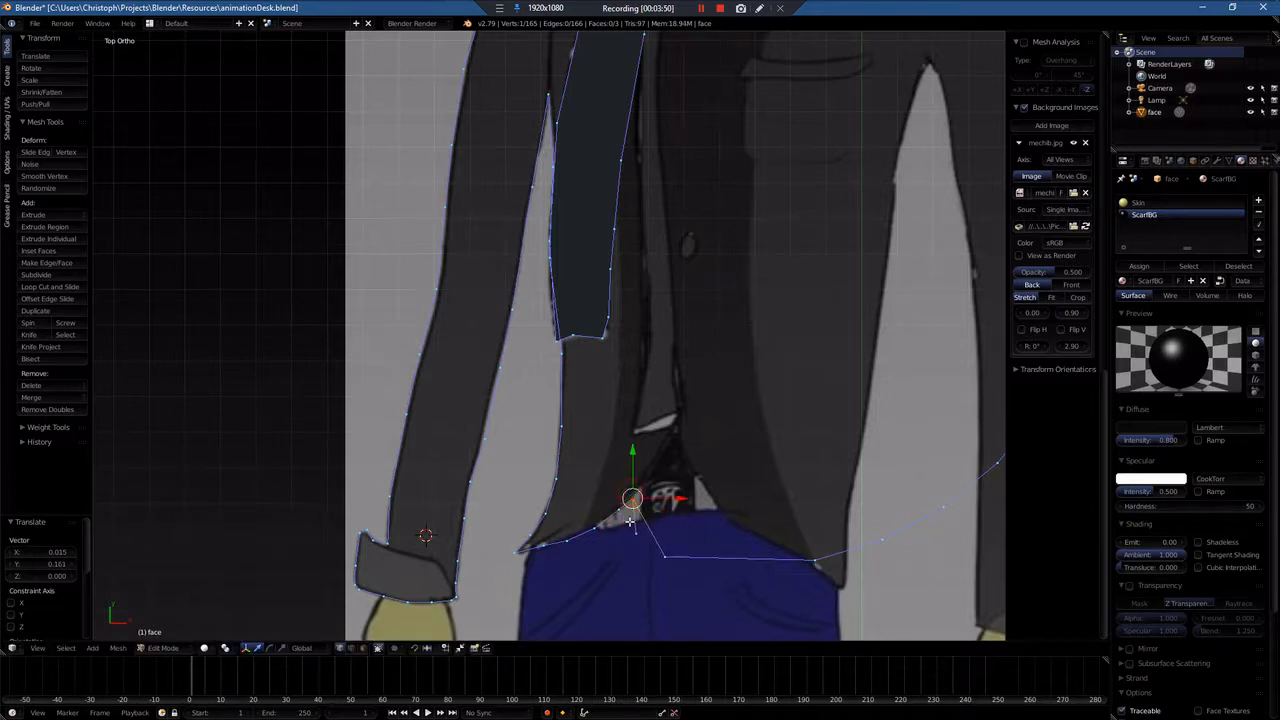
Step: Move the stray vertex down over the trousers and place the next outline vertex just above the belt buckle
right_click(634, 531)
key("g")
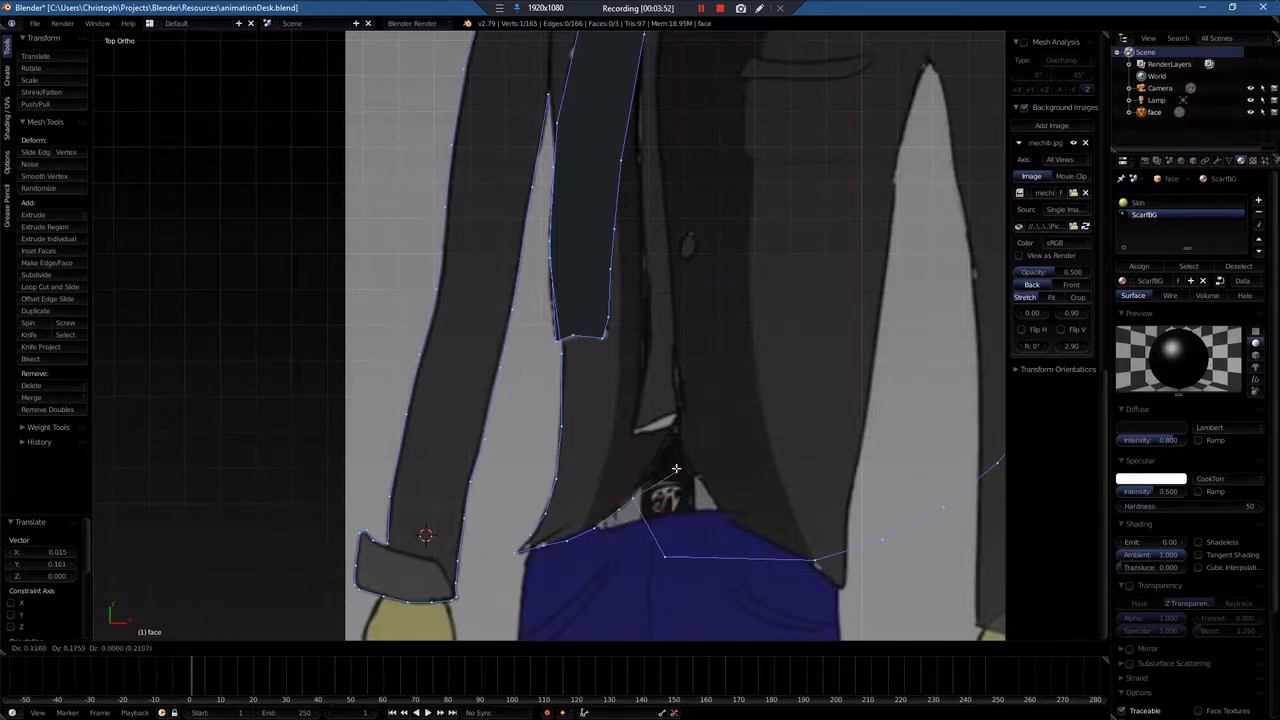
left_click(623, 565)
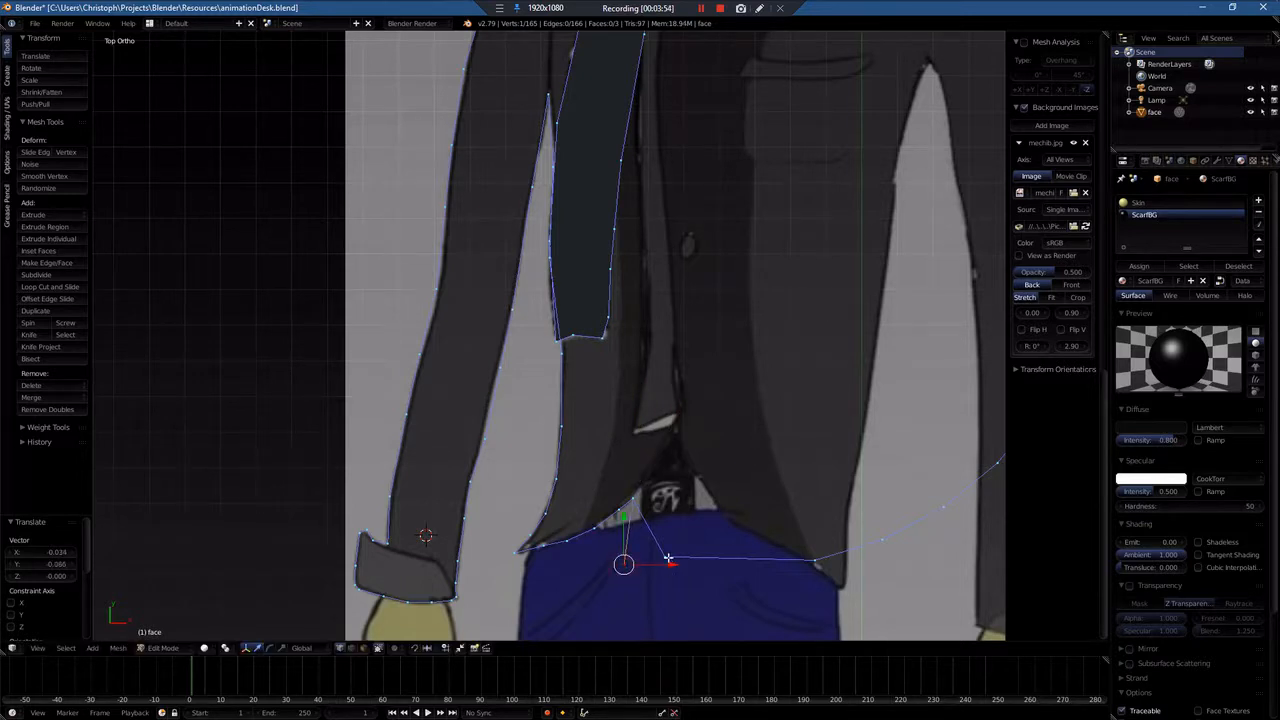
right_click(668, 557)
key("g")
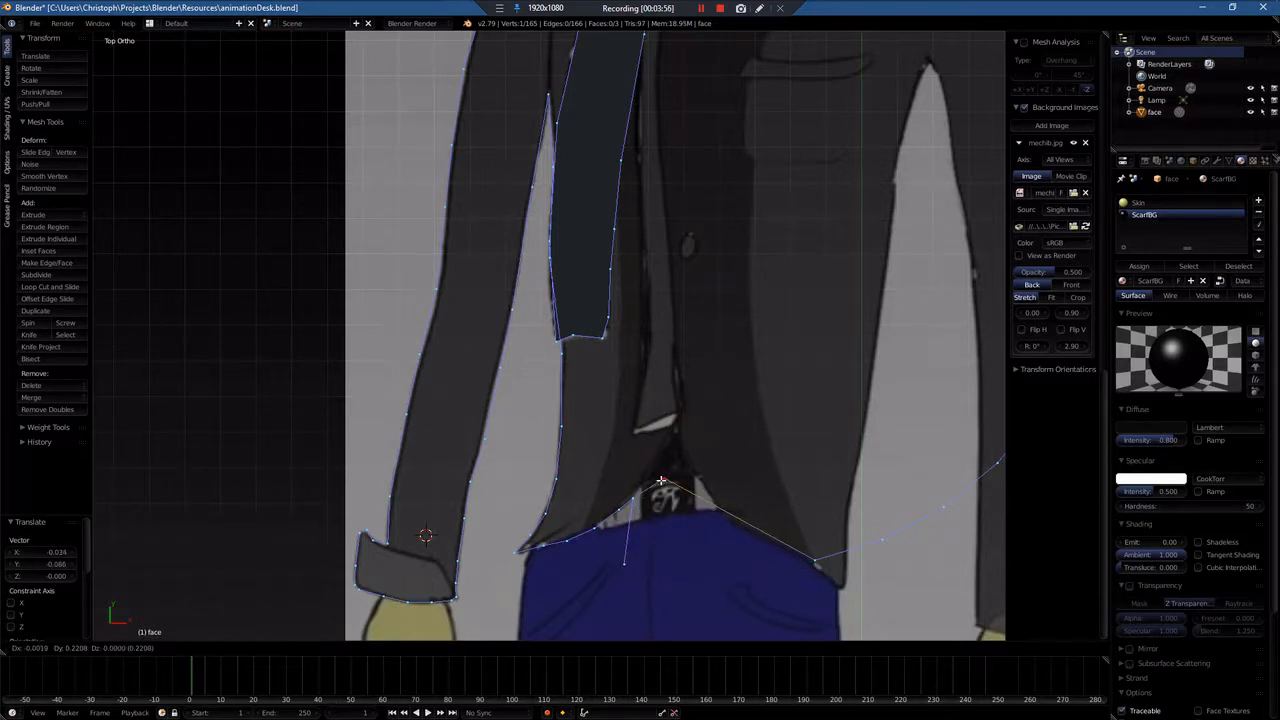
left_click(657, 473)
Step: Delete the stray vertex over the trousers and add three vertices with Loop Cut and Slide on the hem edge beyond the belt buckle
right_click(623, 564)
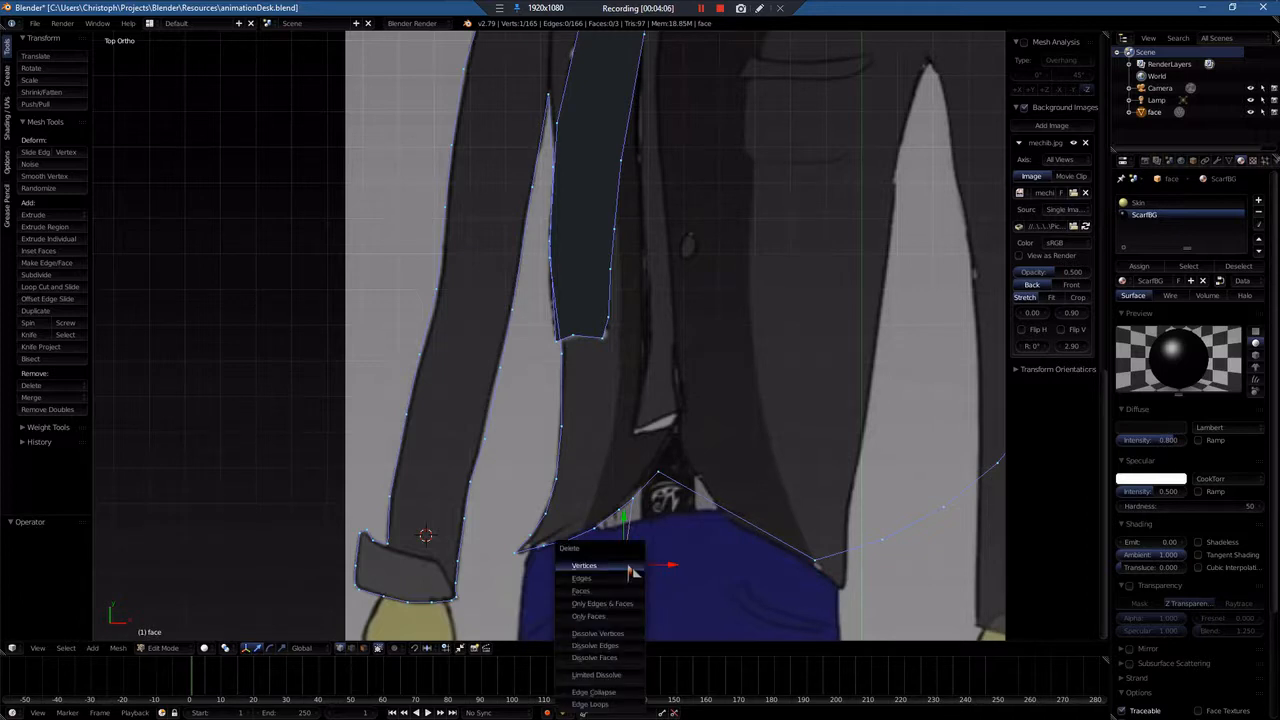
left_click(600, 566)
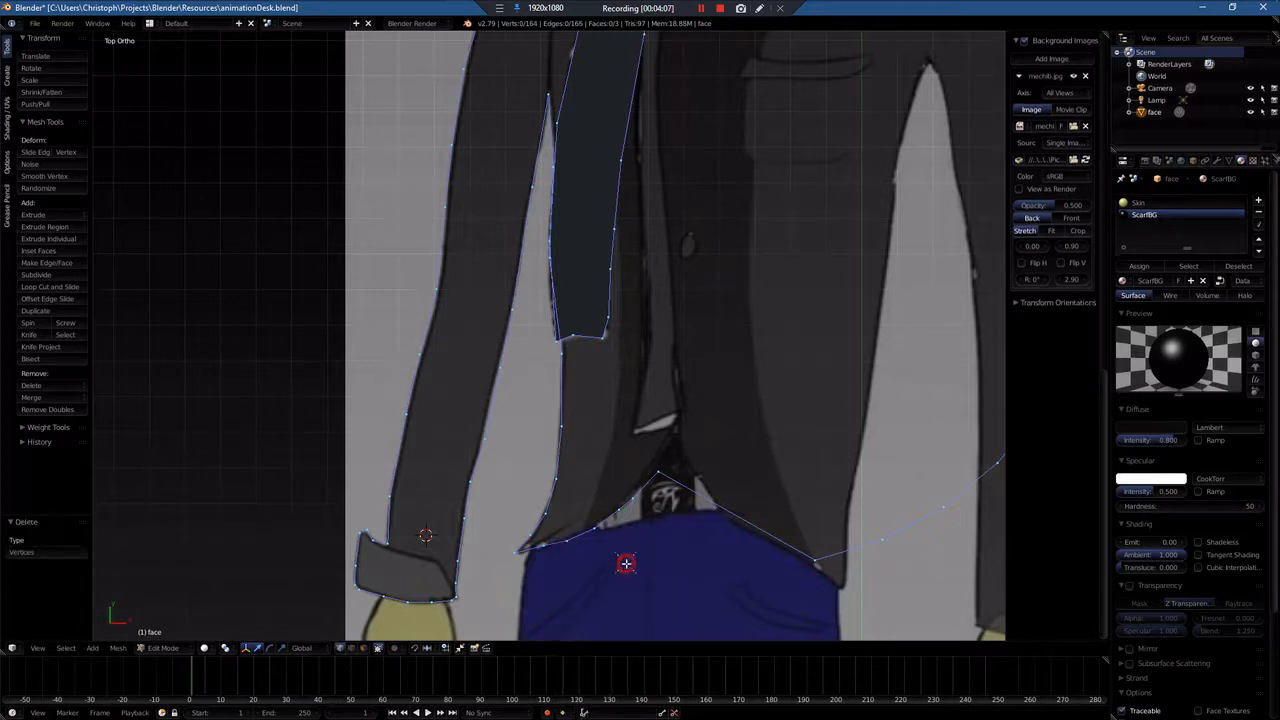
key("ctrl+r")
left_click(684, 491)
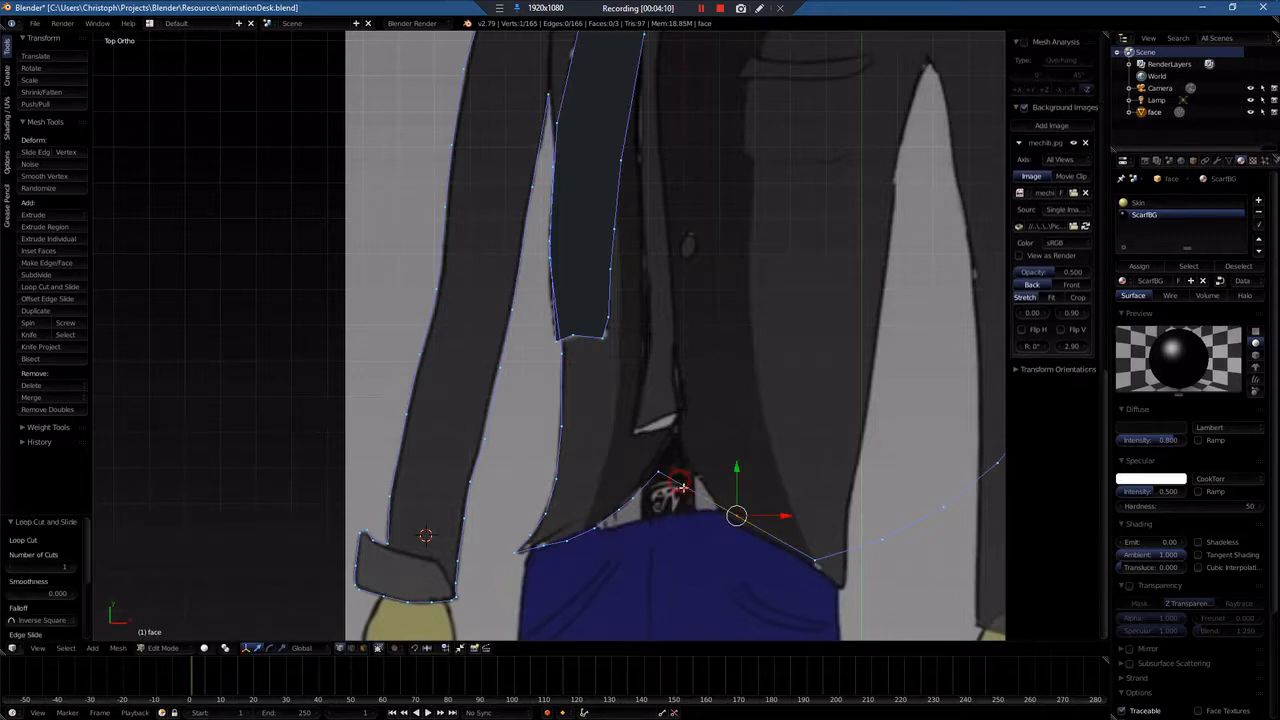
left_click(679, 487)
left_click(679, 487, "ctrl")
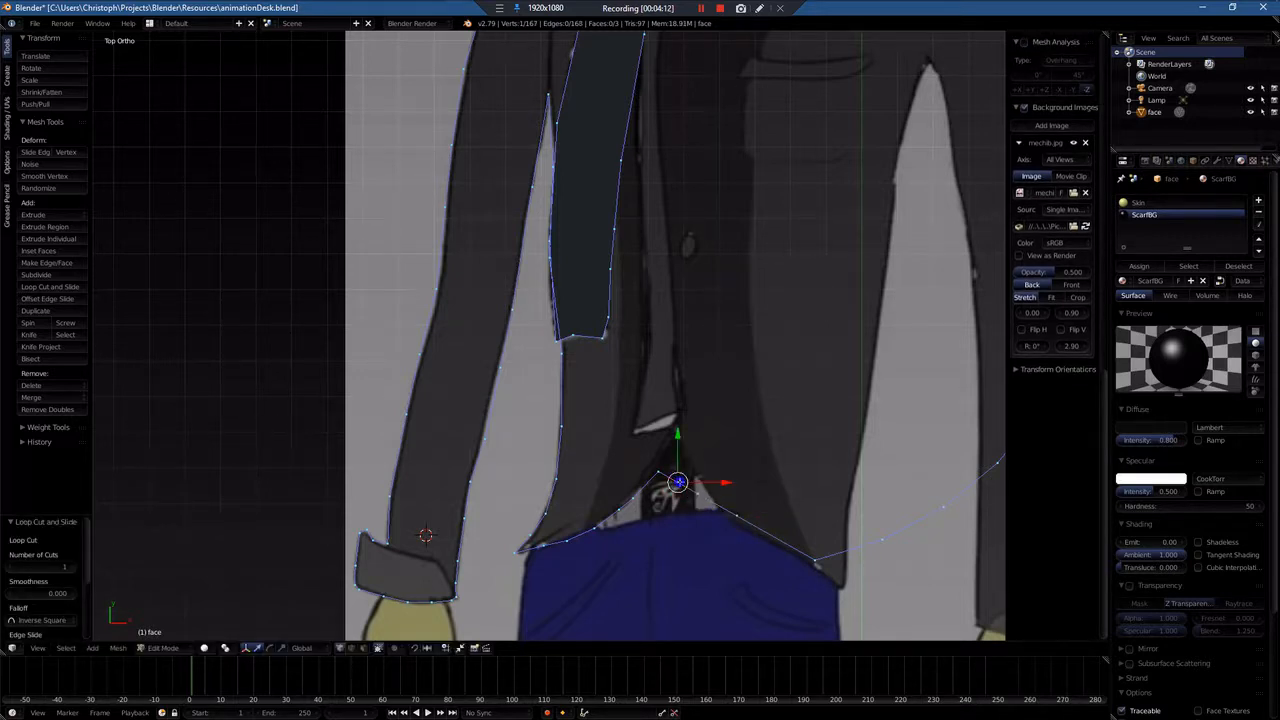
Step: Place three outline vertices from the hem's peak above the belt buckle down its far side to the trousers' upper edge
key("g")
left_click(675, 440)
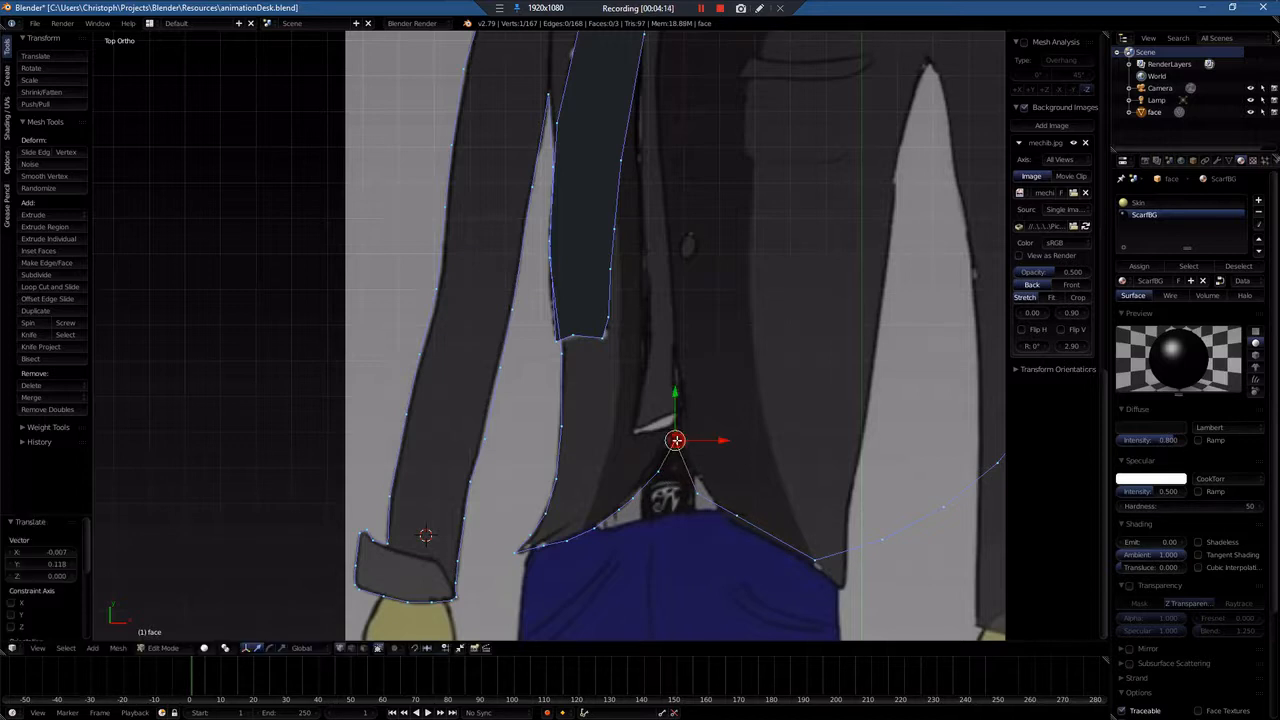
right_click(699, 496)
key("g")
left_click(697, 493)
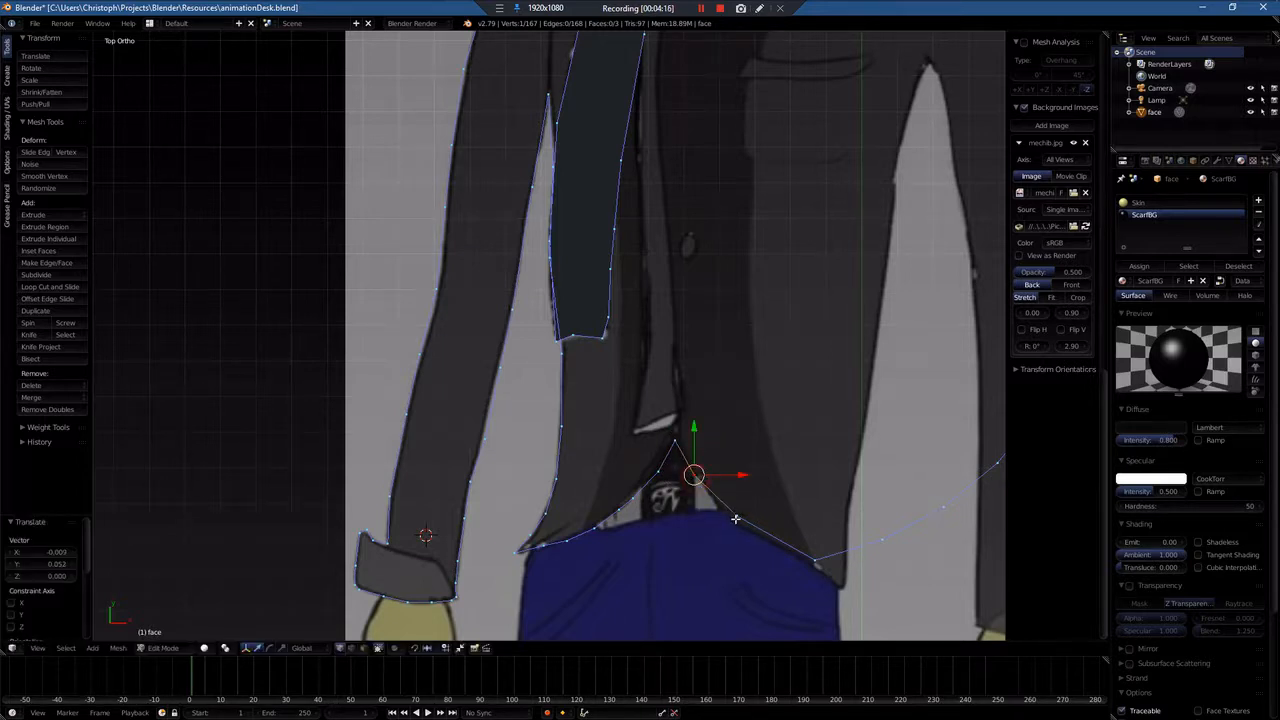
key("g")
left_click(762, 542)
Step: Place the next two outline vertices along the slanted hem, ending at the jacket's far lower corner
right_click(811, 561)
key("g")
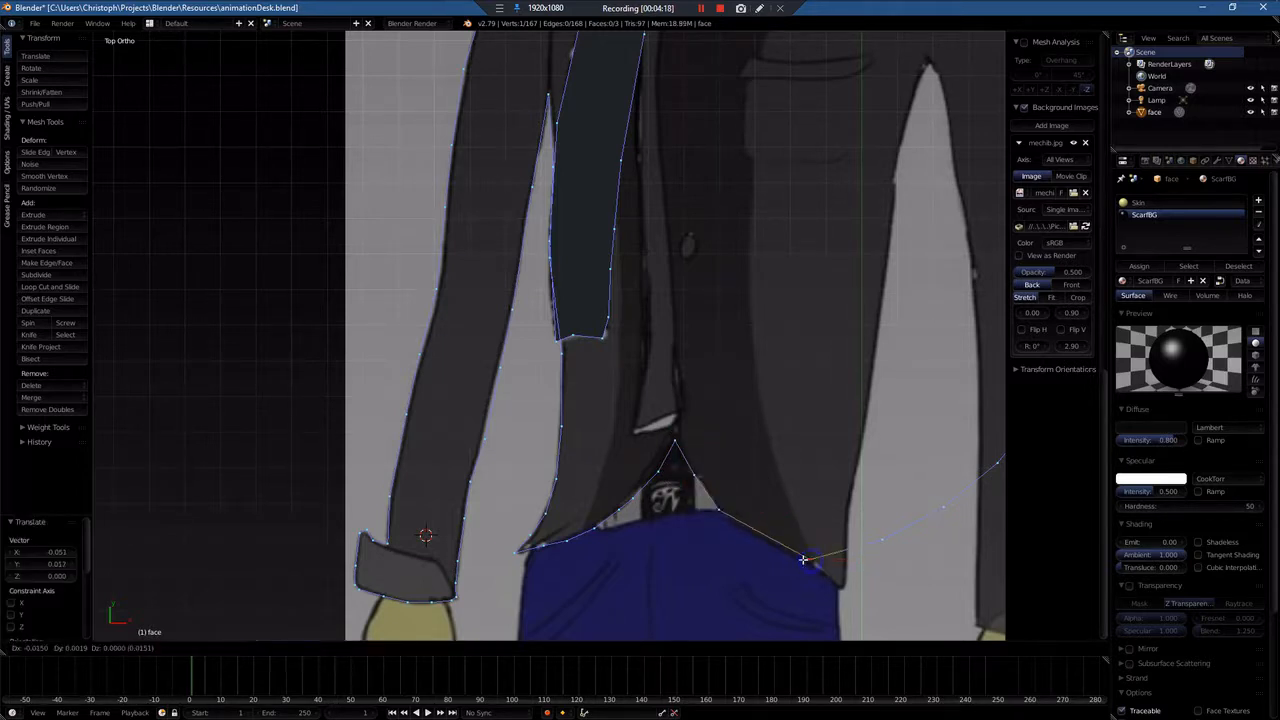
left_click(803, 559)
right_click(885, 539)
key("g")
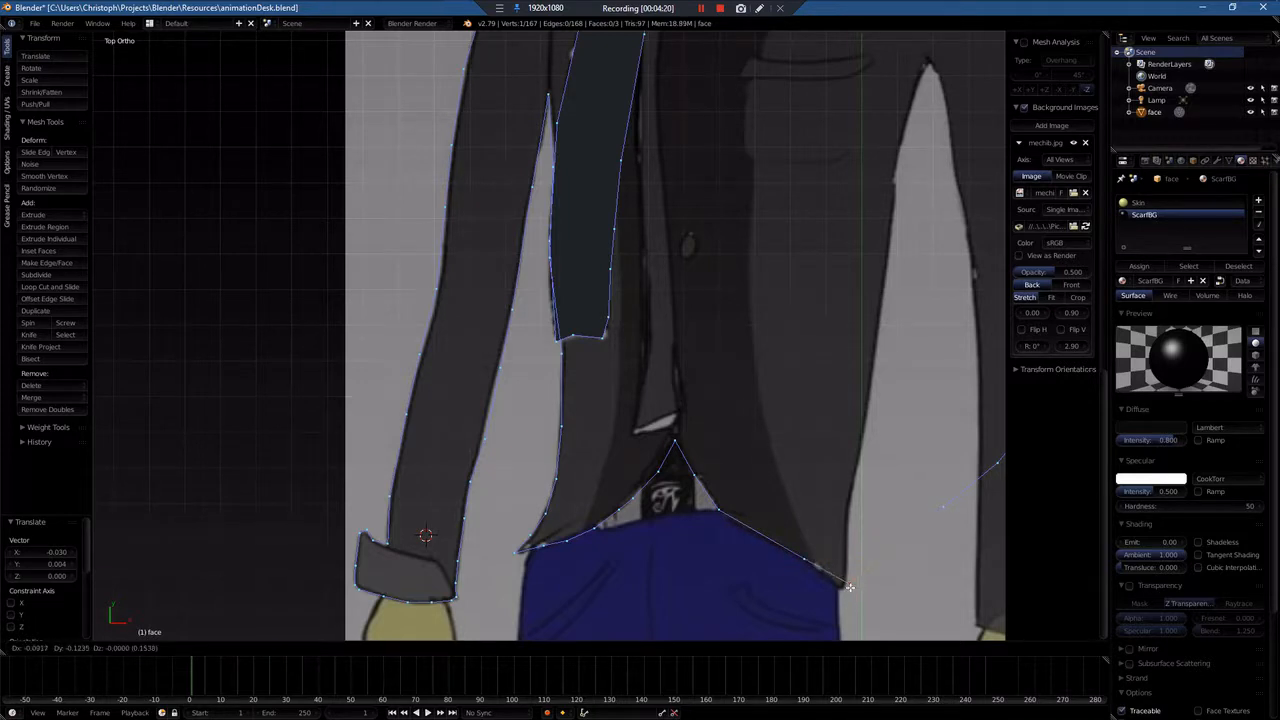
left_click(843, 585)
Step: Place three outline vertices up the lower part of the jacket's side edge, starting just above the far hem corner
right_click(942, 508)
key("g")
left_click(848, 562)
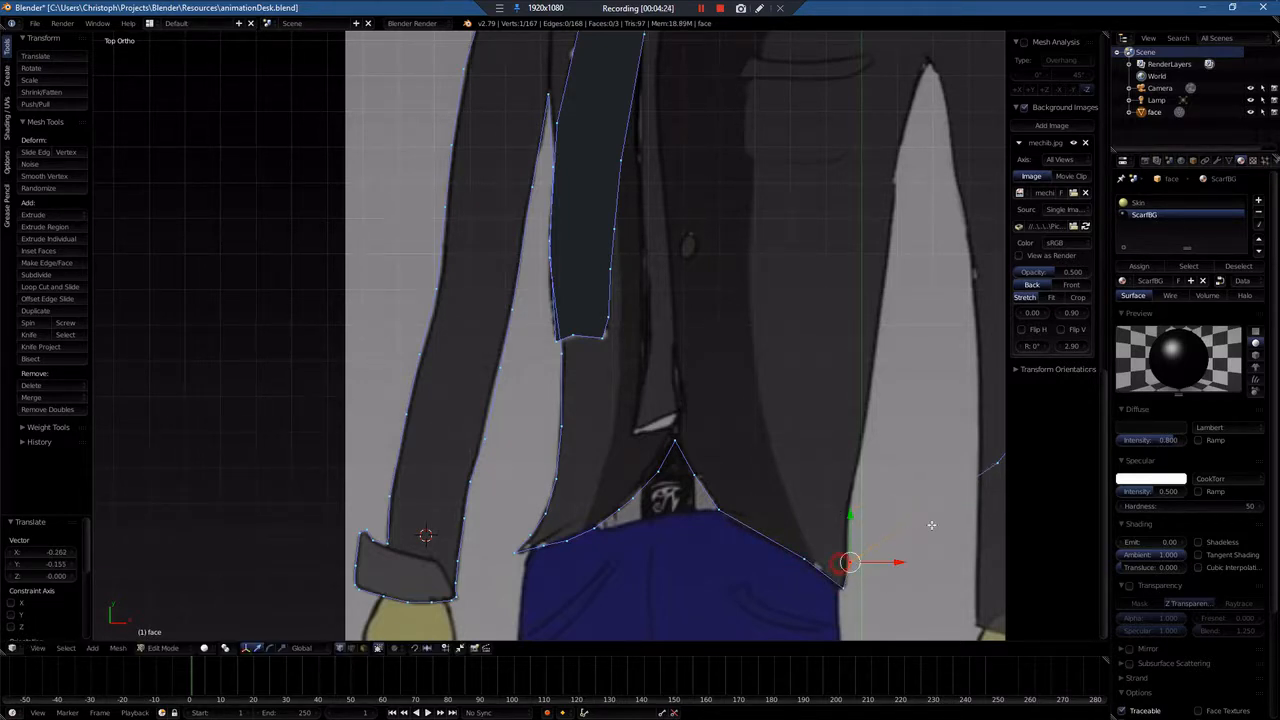
right_click(995, 467)
key("g")
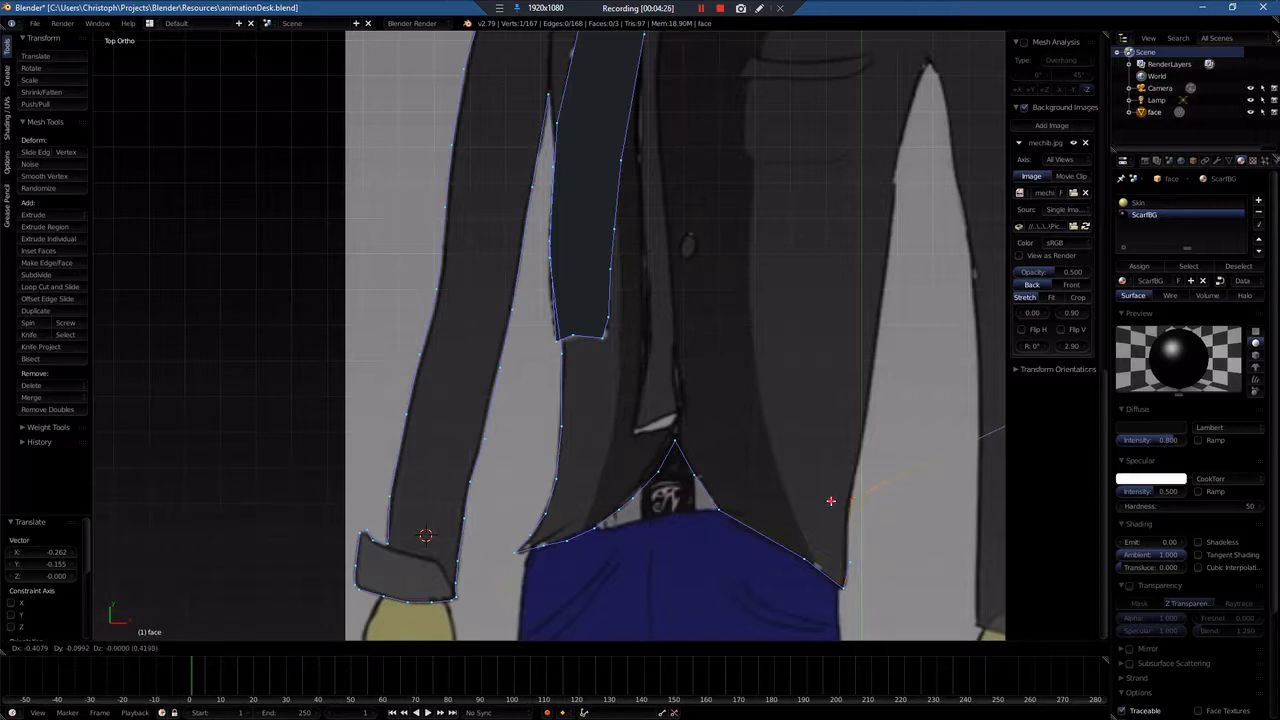
left_click(830, 500)
middle_click_drag(933, 485, 741, 525, "shift")
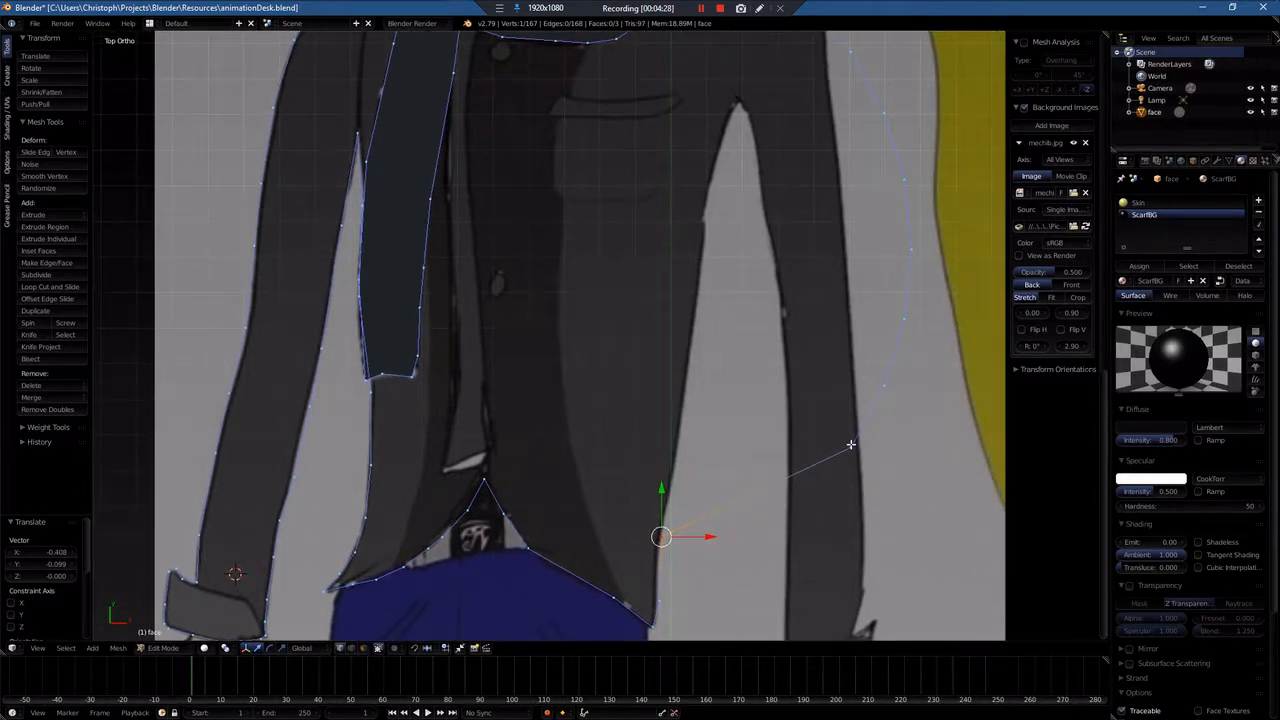
right_click(852, 448)
key("g")
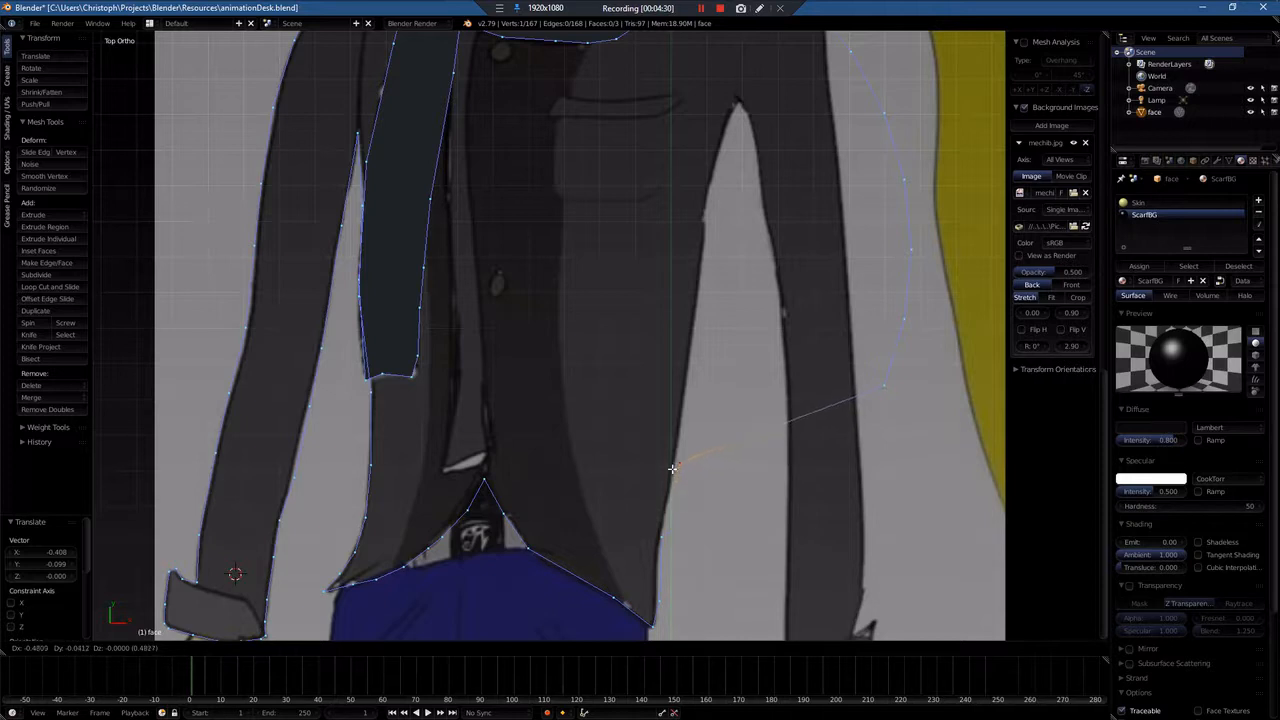
left_click(672, 478)
Step: Place two more outline vertices on the upper part of the jacket's side edge, next to the gap beside the untraced sleeve
right_click(877, 388)
key("g")
left_click(683, 268)
right_click(893, 316)
key("g")
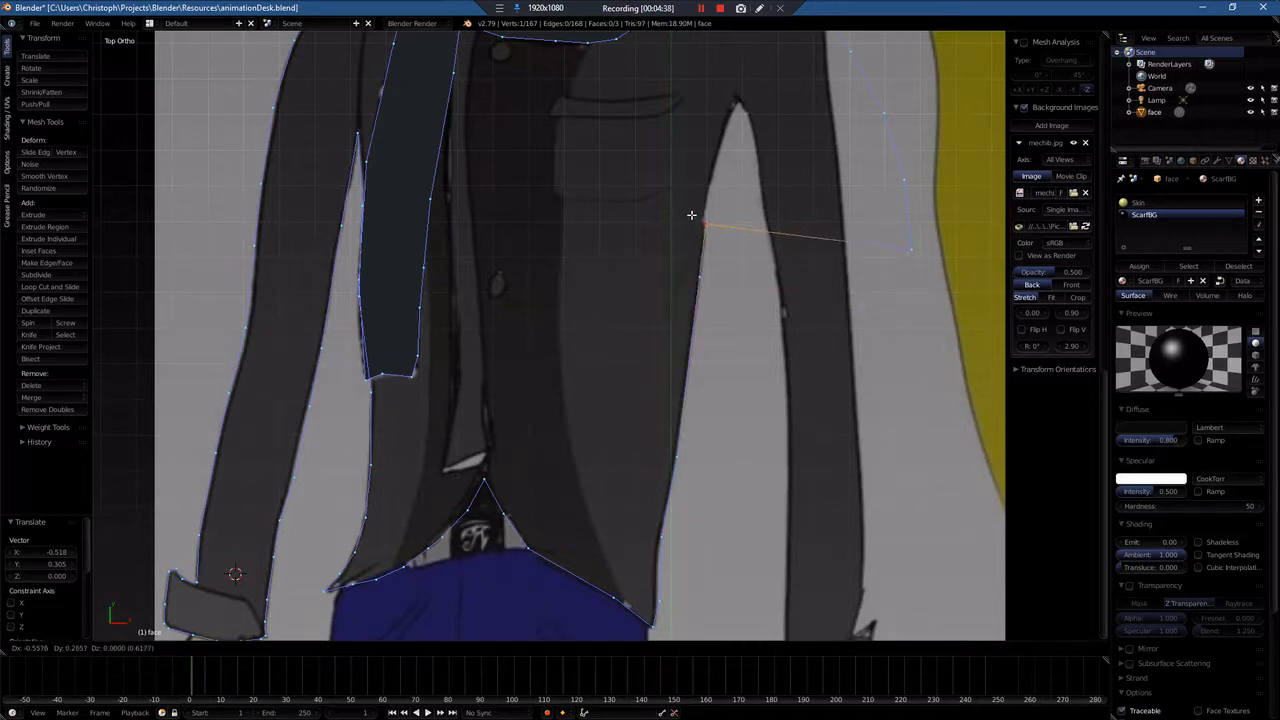
left_click(689, 210)
Step: Place three outline vertices along the curved upper side edge, ending at the armpit peak between the jacket body and untraced sleeve
scroll(872, 292, "up", 1)
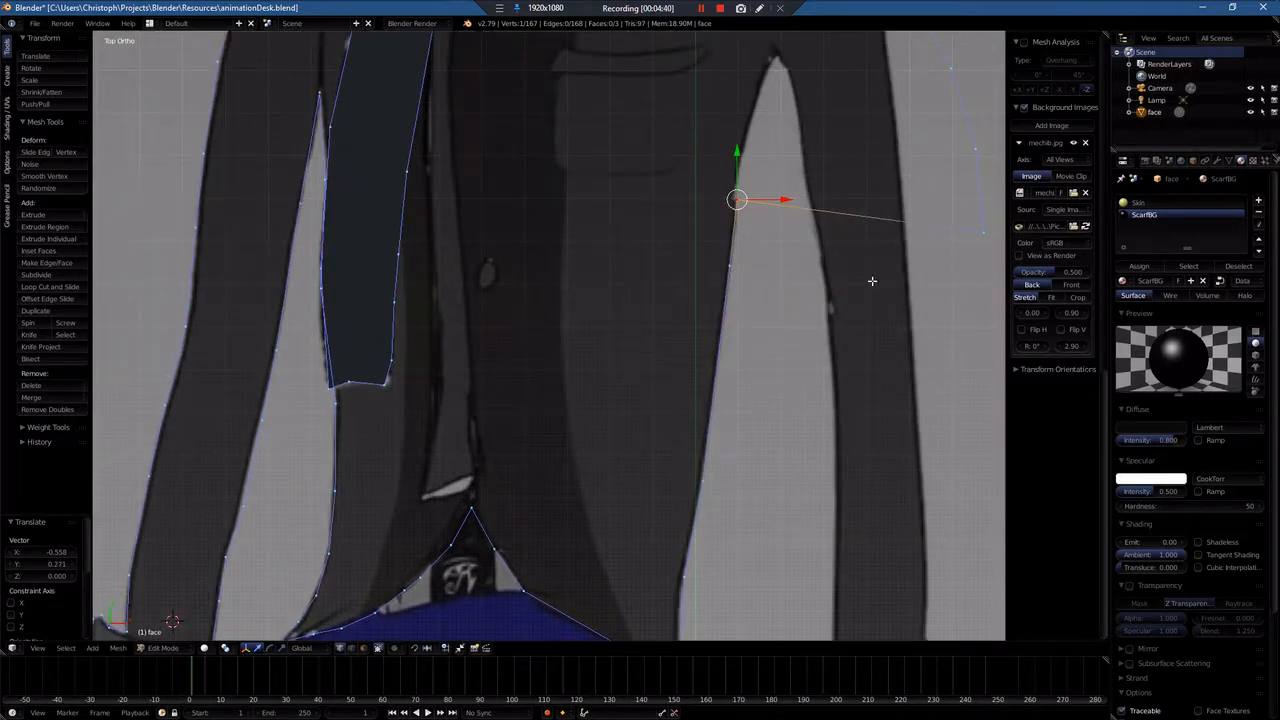
middle_click_drag(872, 281, 809, 346)
key("KP_7")
right_click(812, 345)
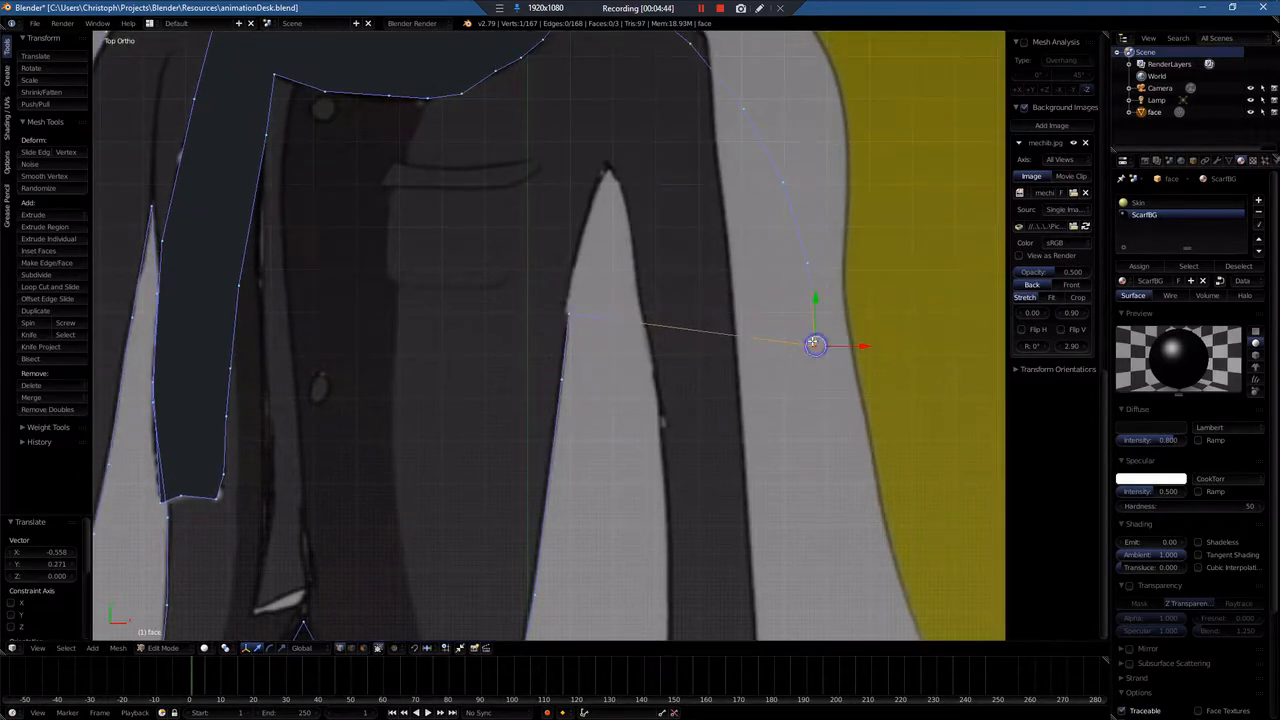
key("g")
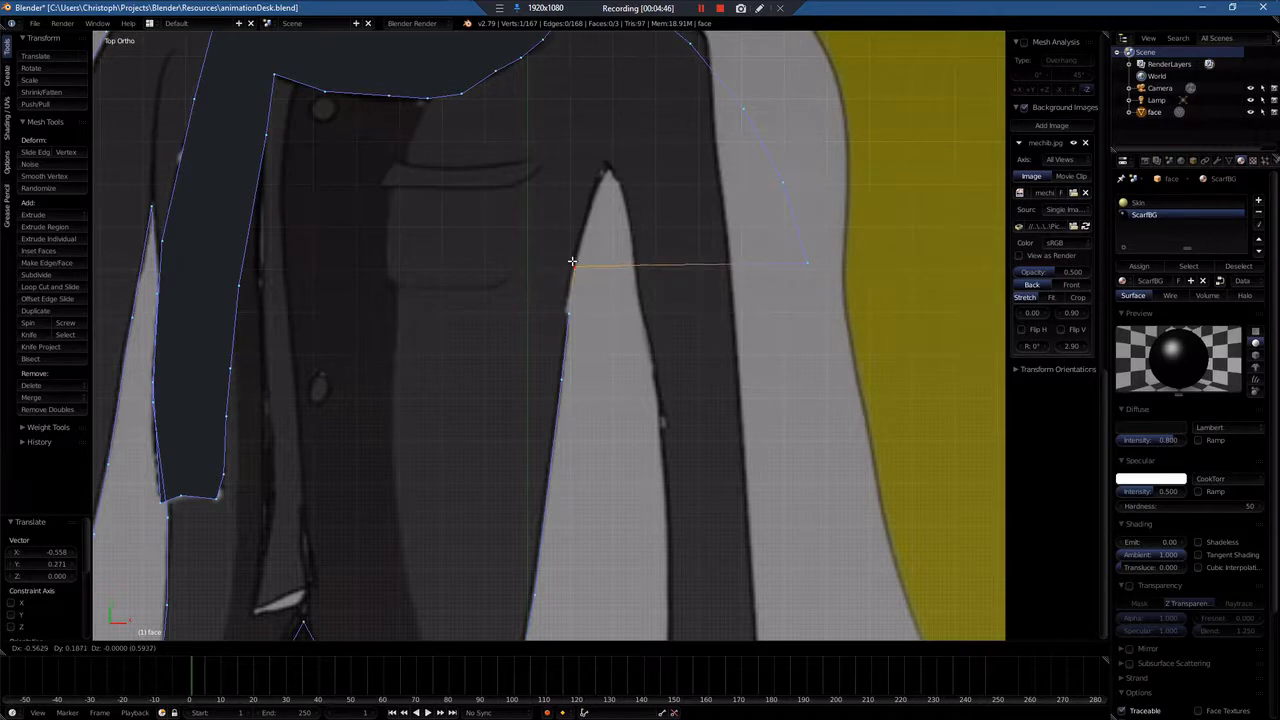
left_click(567, 290)
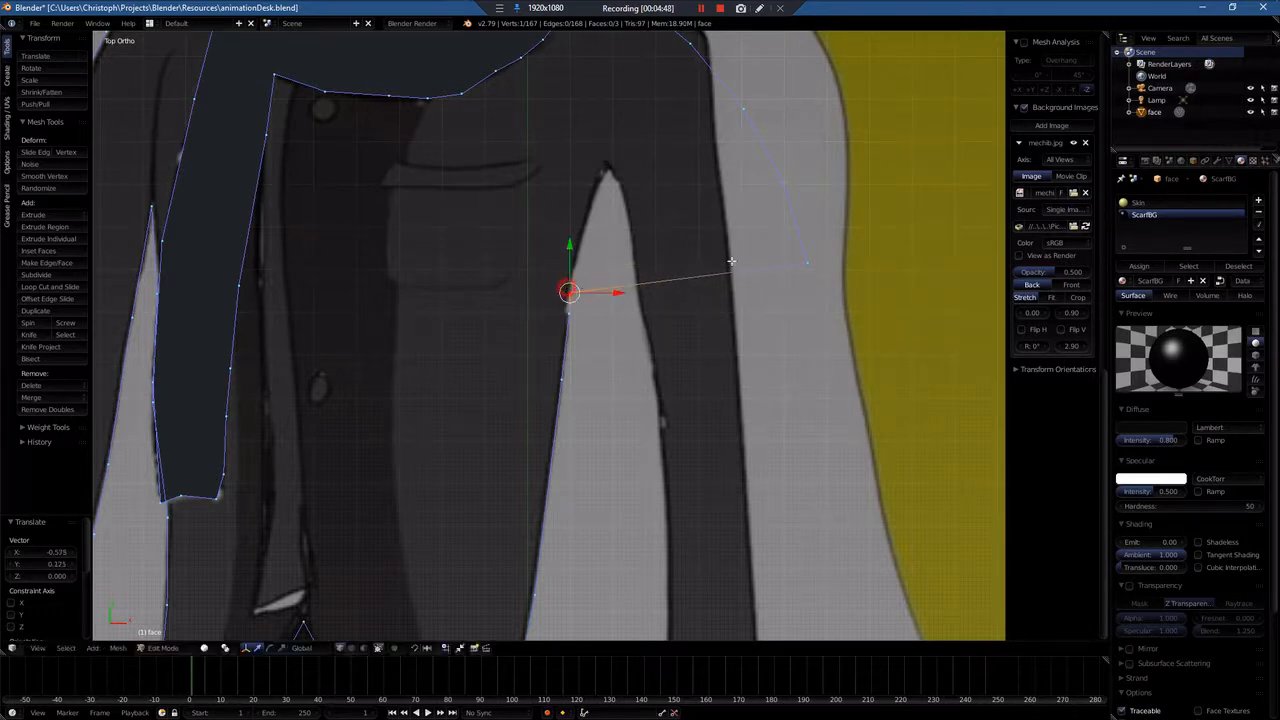
right_click(802, 264)
key("g")
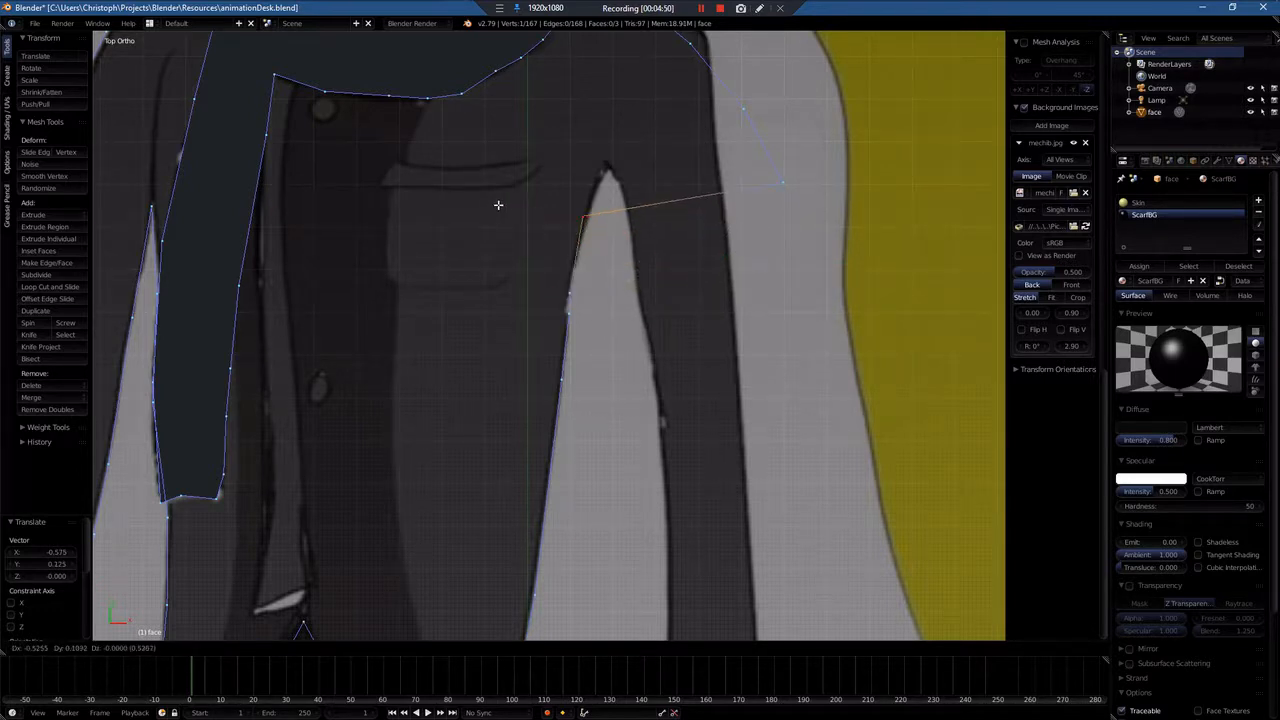
left_click(505, 207)
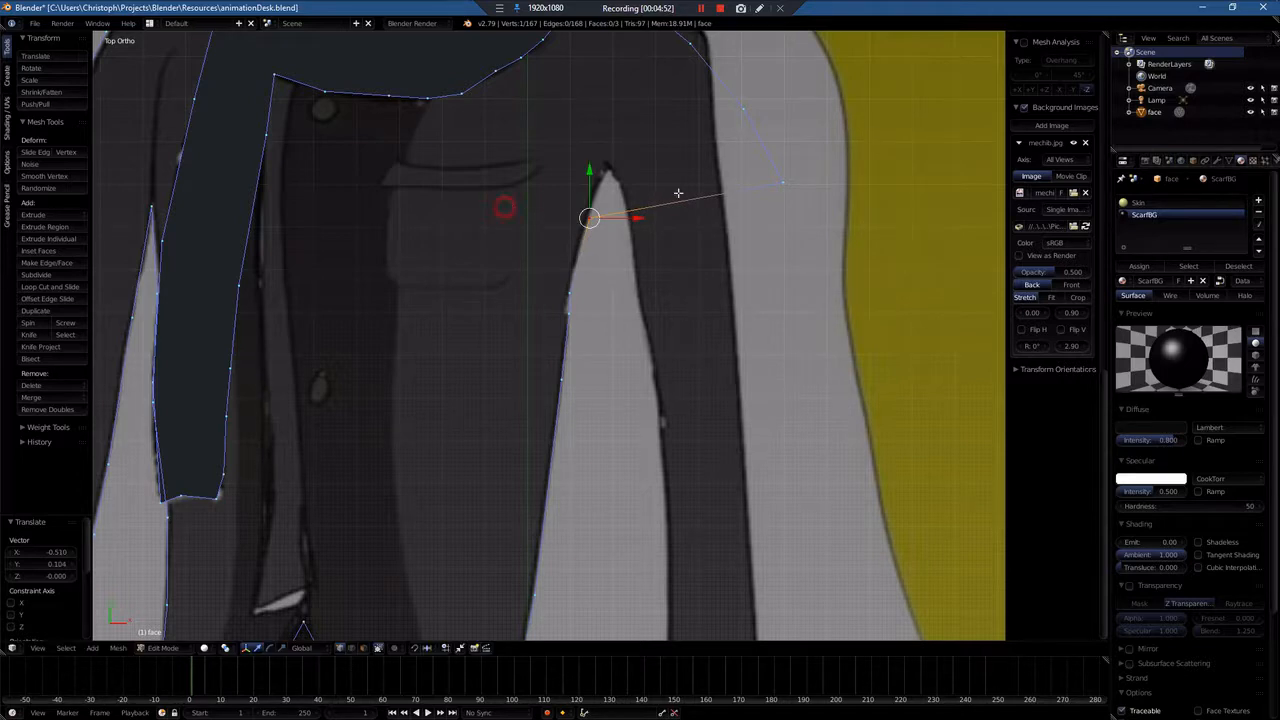
right_click(778, 183)
key("g")
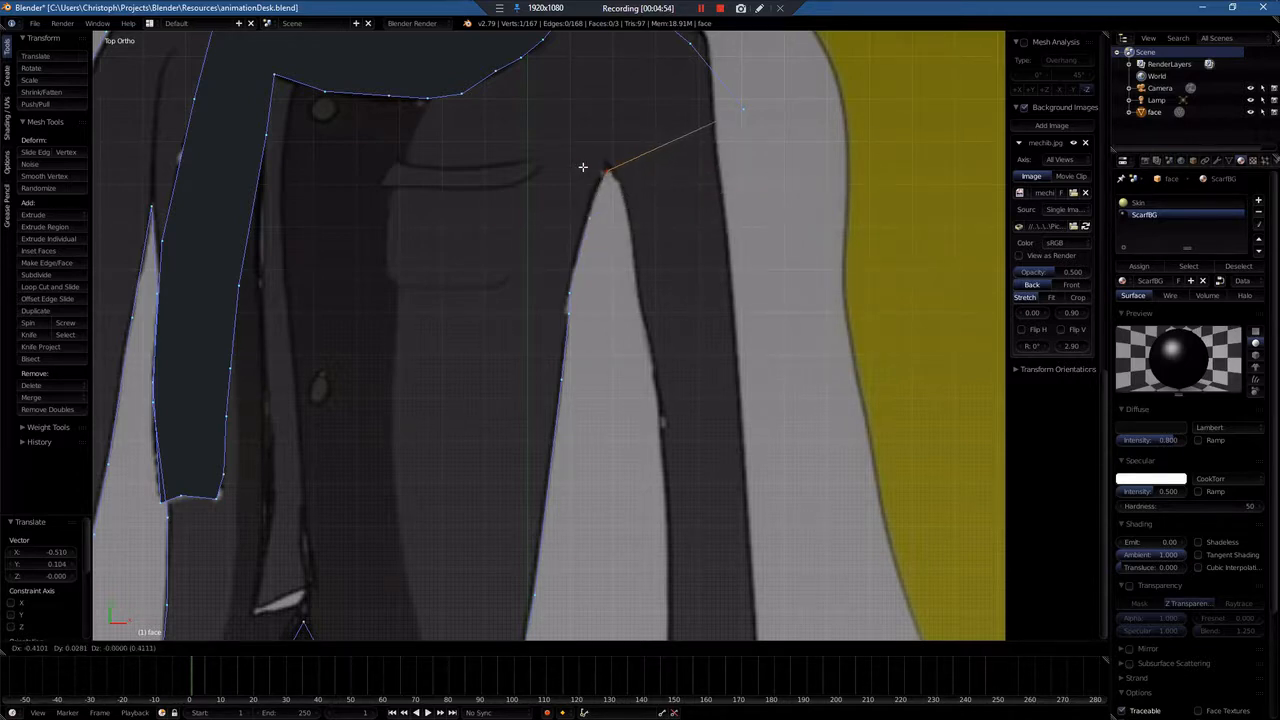
left_click(583, 167)
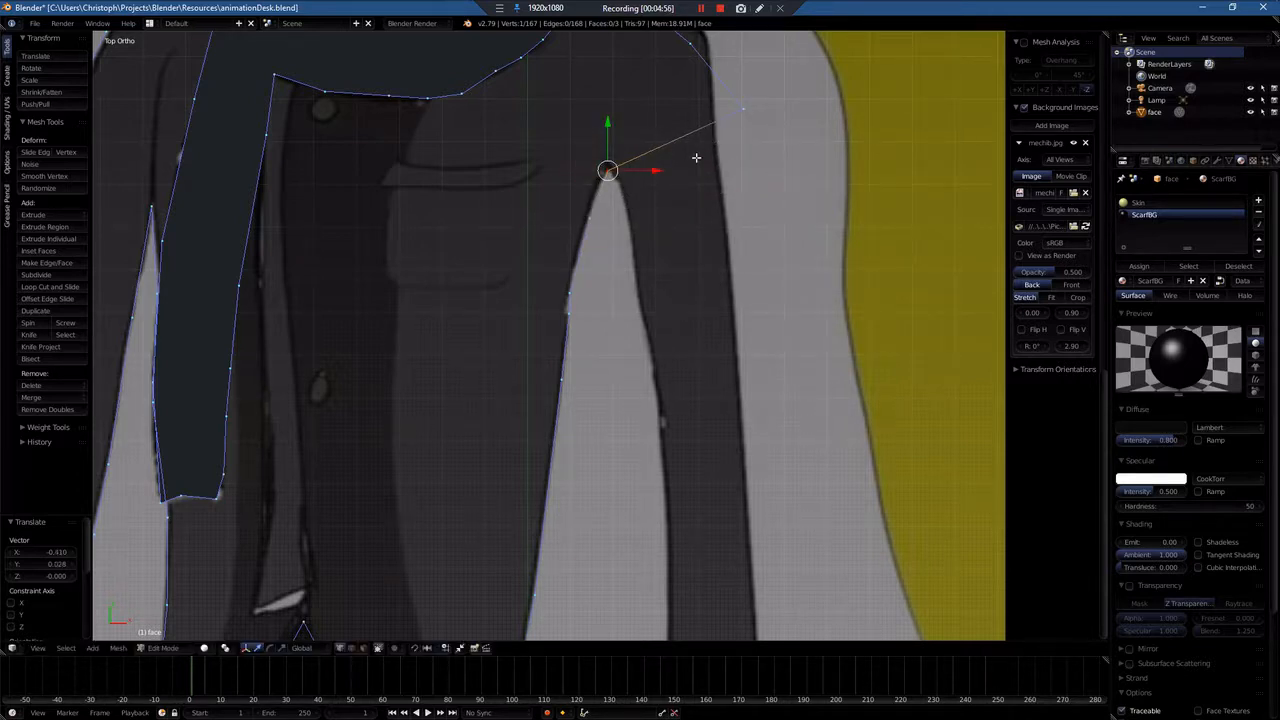
Step: Place one outline vertex on the untraced sleeve's inner edge near the elbow and one opposite it on the outer edge
scroll(687, 160, "down", 3)
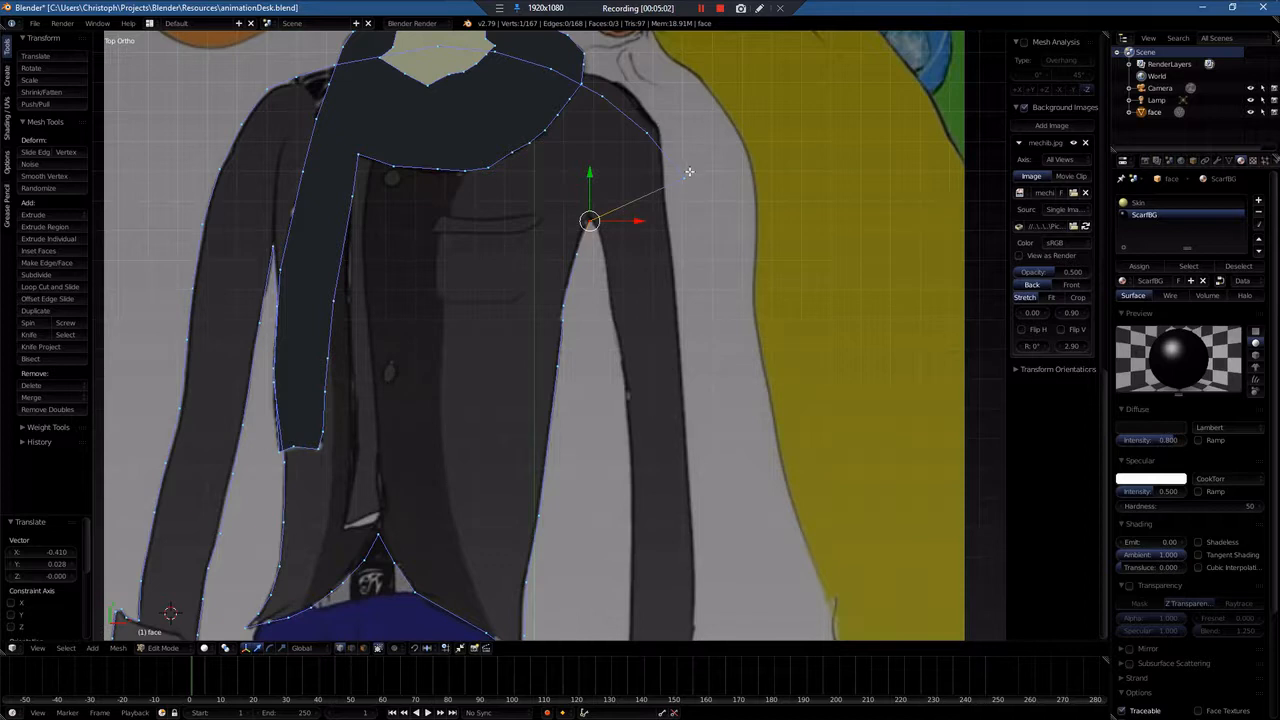
key("g")
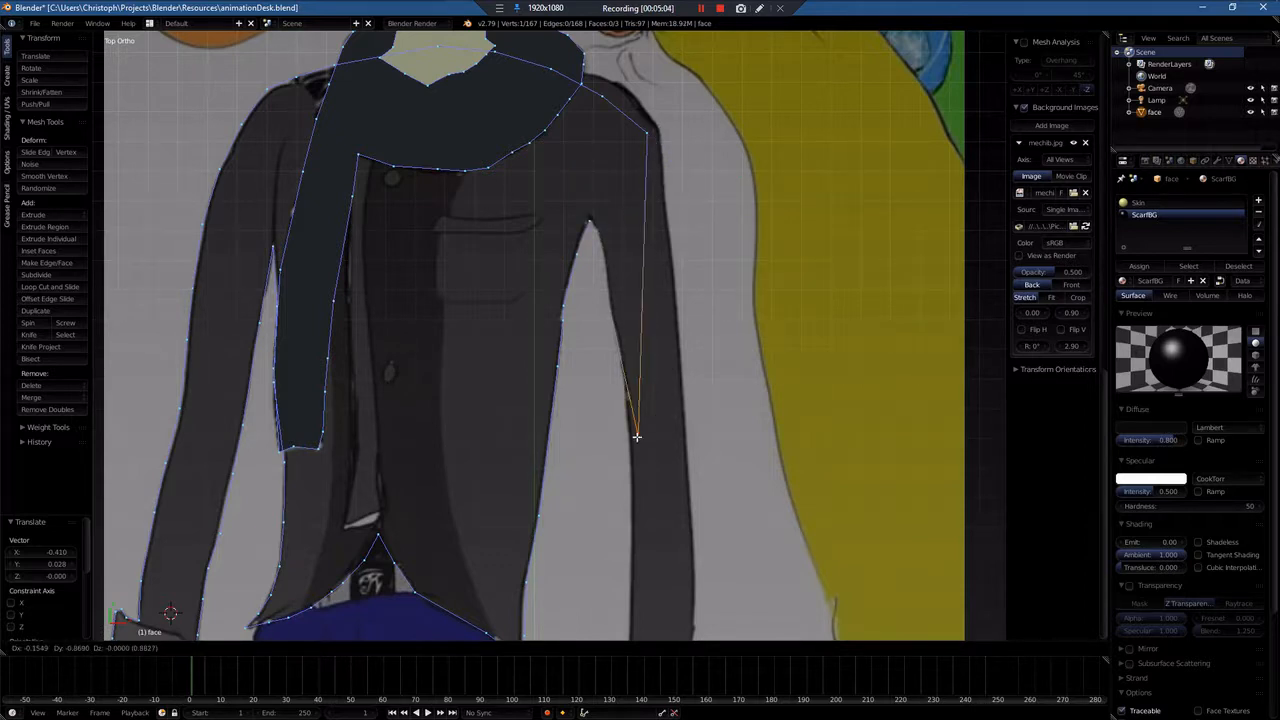
left_click(622, 363)
right_click(649, 131)
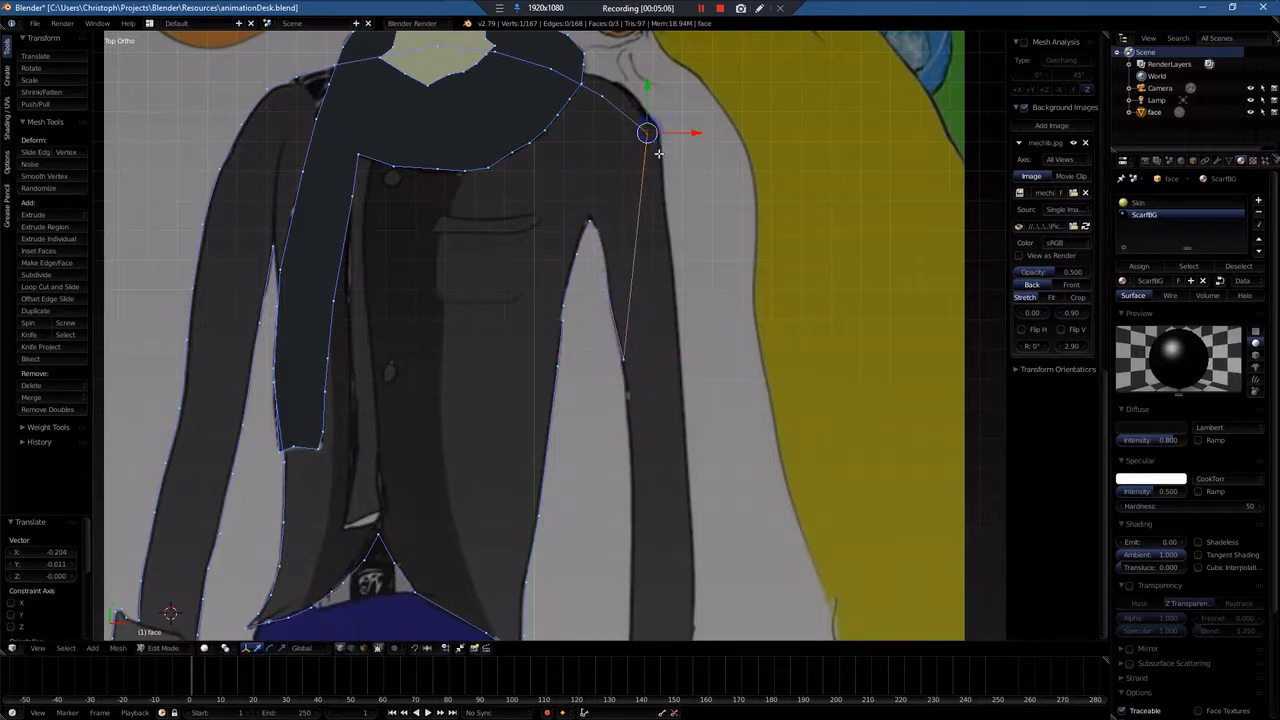
key("g")
left_click(688, 350)
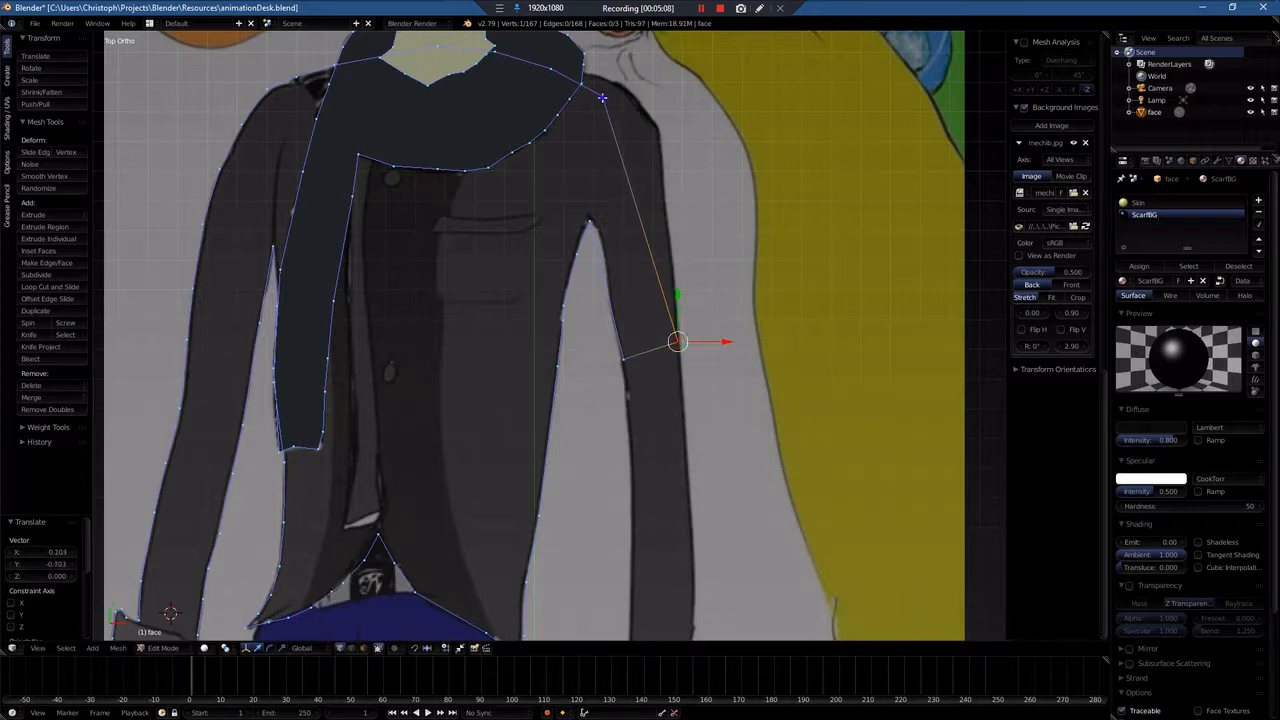
Step: Place four outline vertices from the sleeve's upper outer edge around the shoulder to where it meets the scarf
right_click(606, 99)
key("g")
left_click(665, 151)
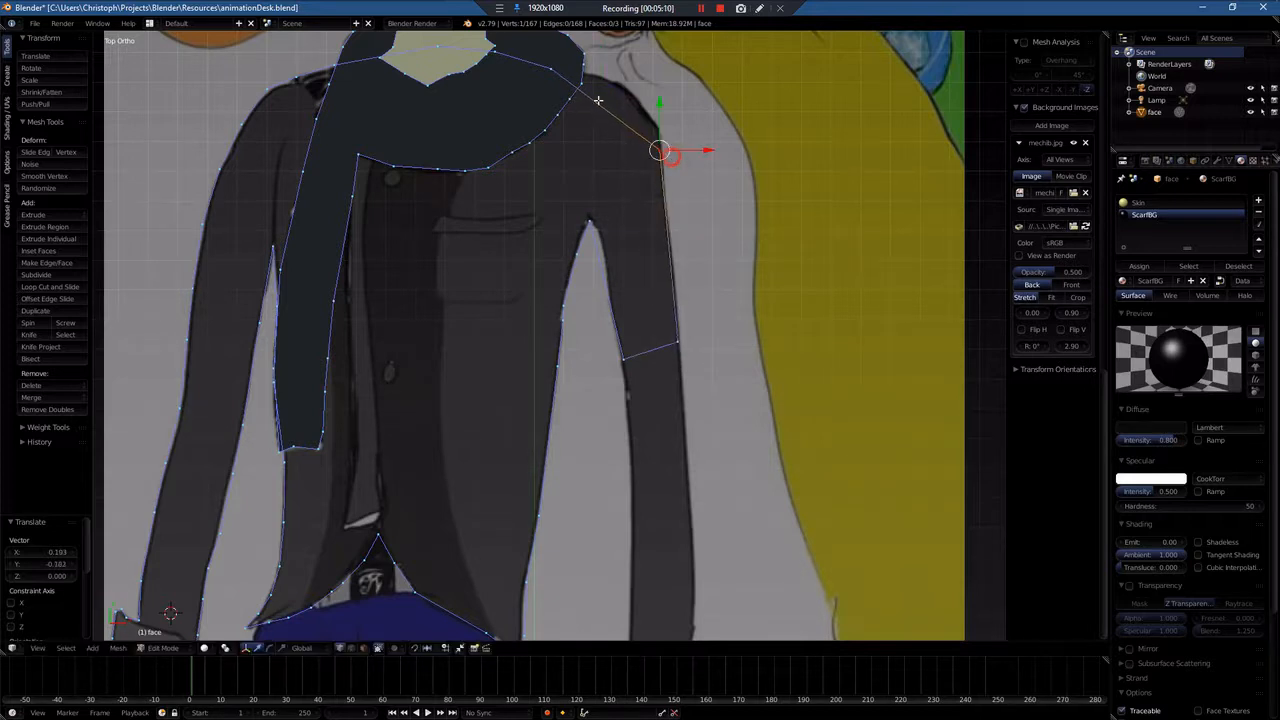
right_click(548, 68)
key("g")
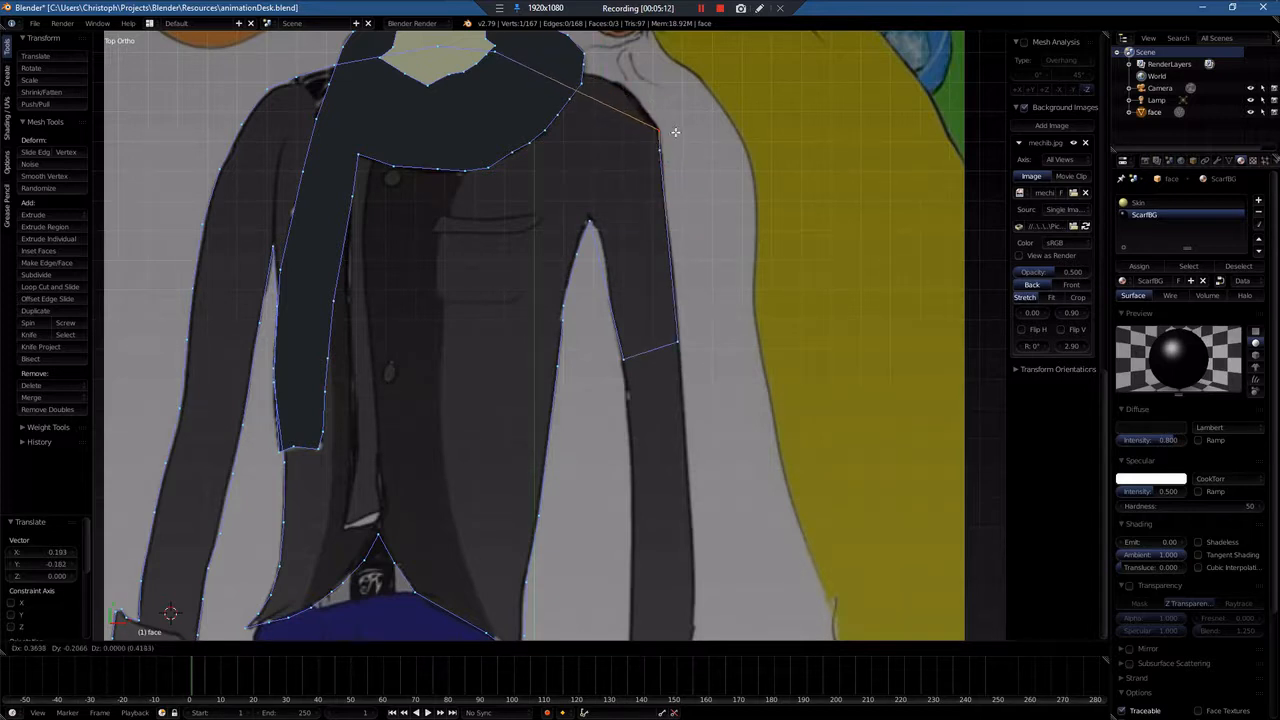
left_click(674, 133)
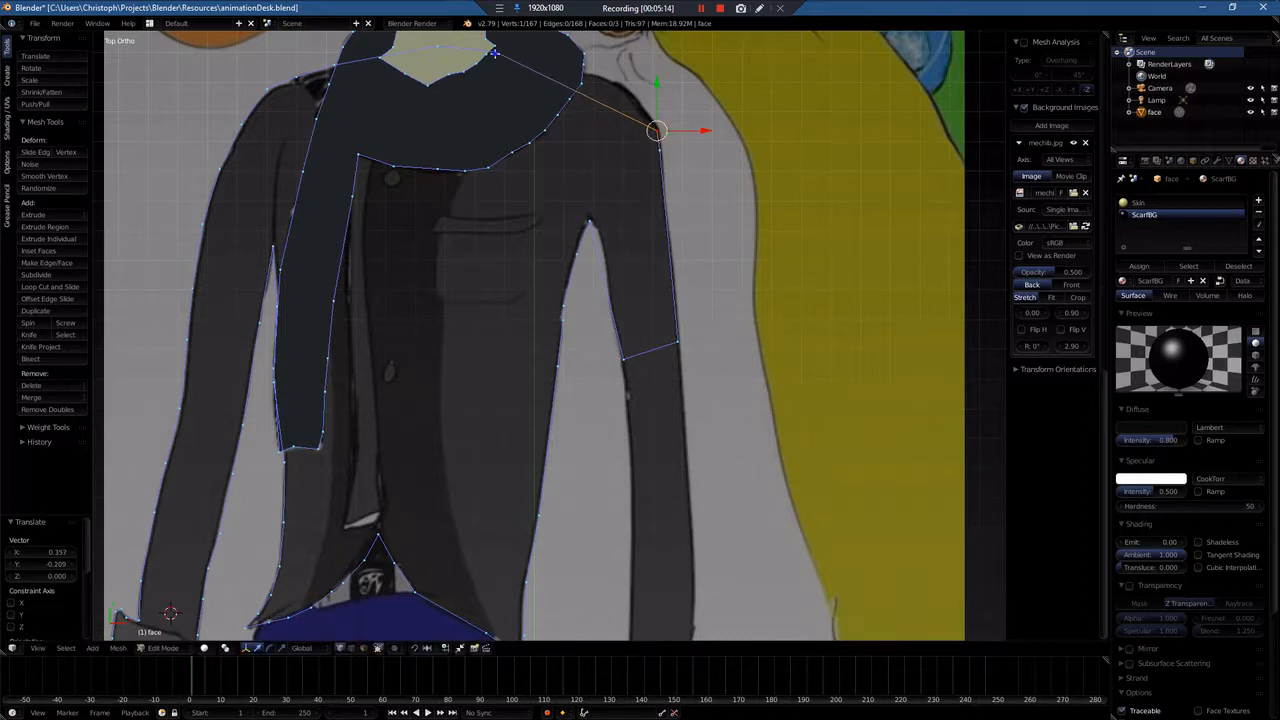
right_click(499, 55)
key("g")
left_click(661, 104)
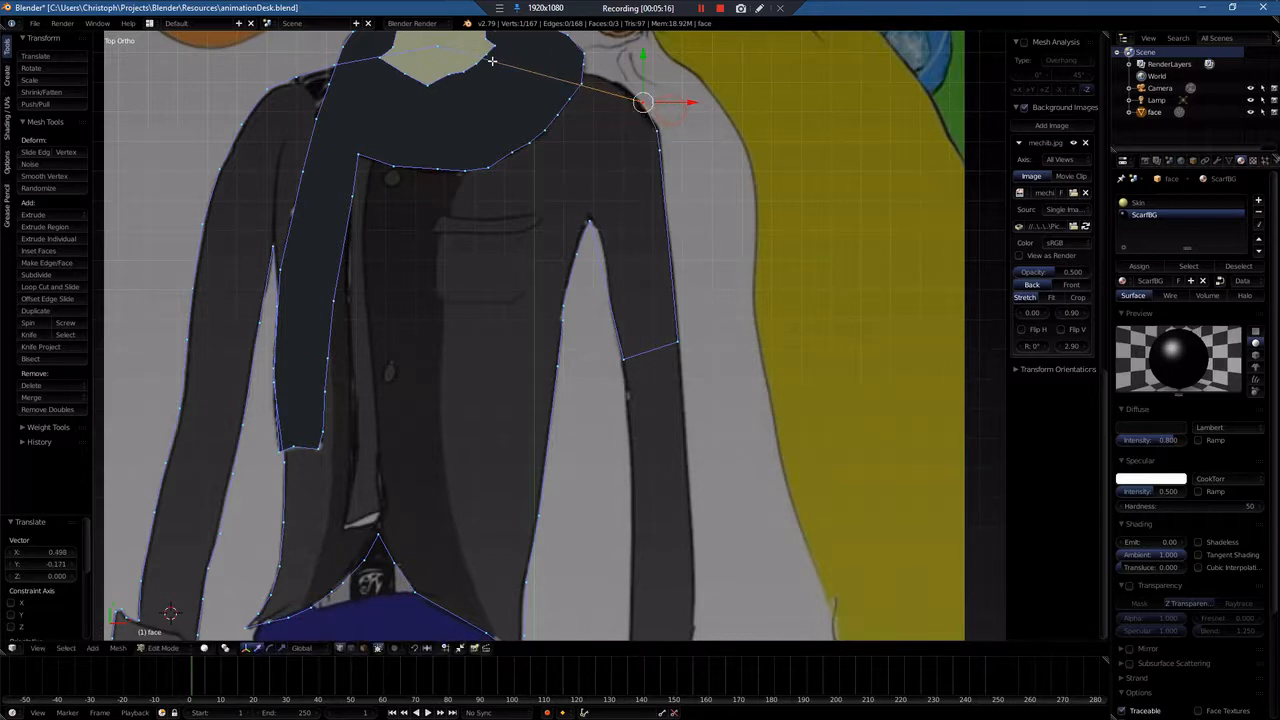
right_click(441, 46)
key("g")
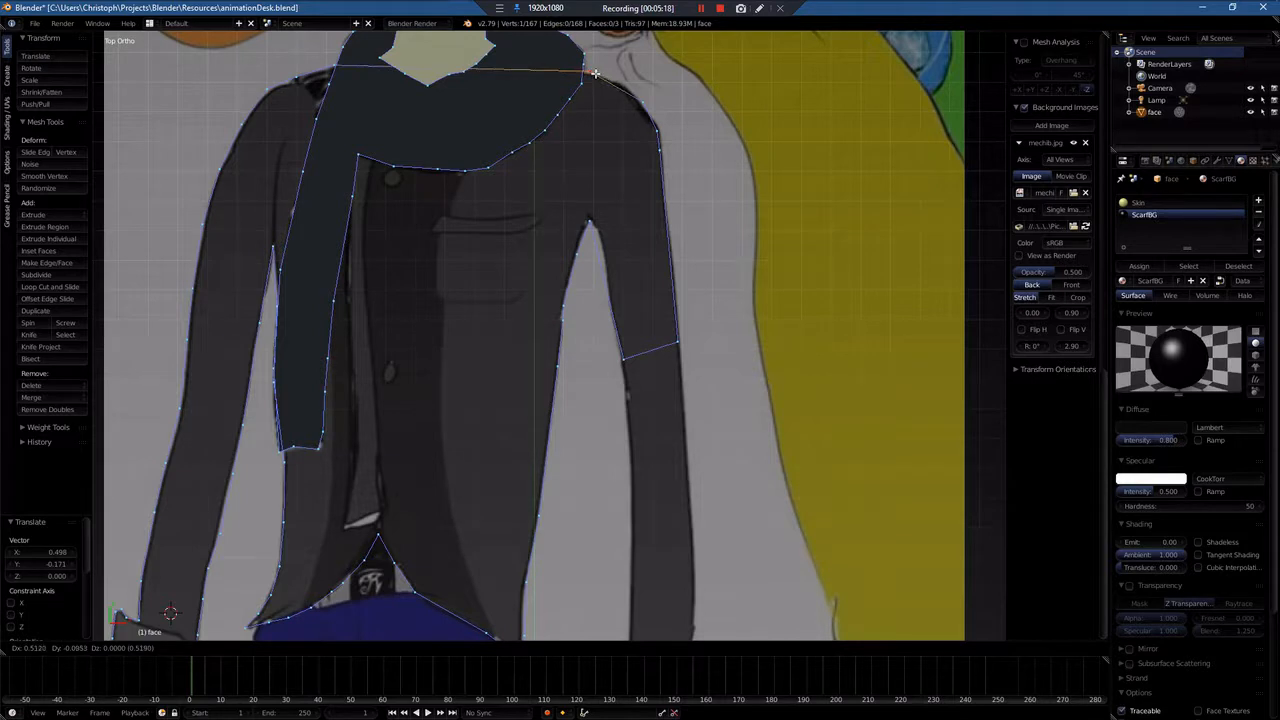
left_click(588, 72)
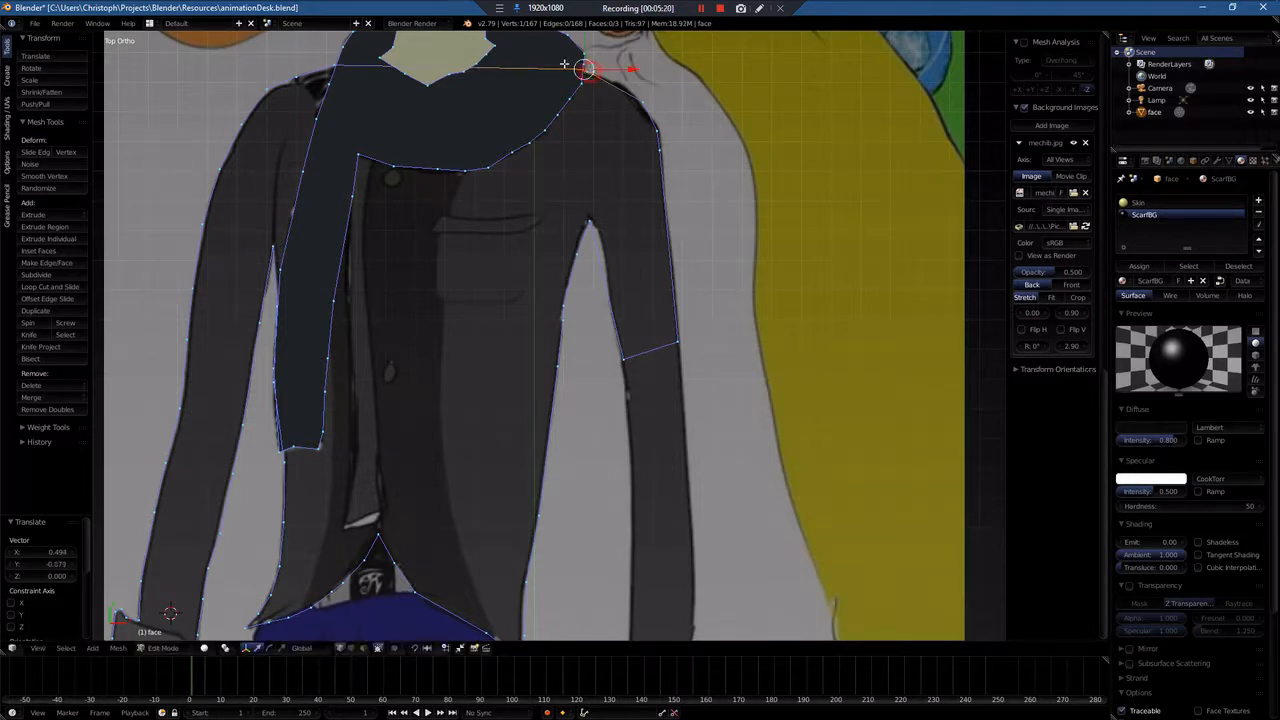
Step: Add three vertices with Loop Cut and Slide on the edge crossing the sleeve near the elbow
scroll(491, 94, "up", 1)
scroll(493, 101, "down", 1)
key("ctrl+r")
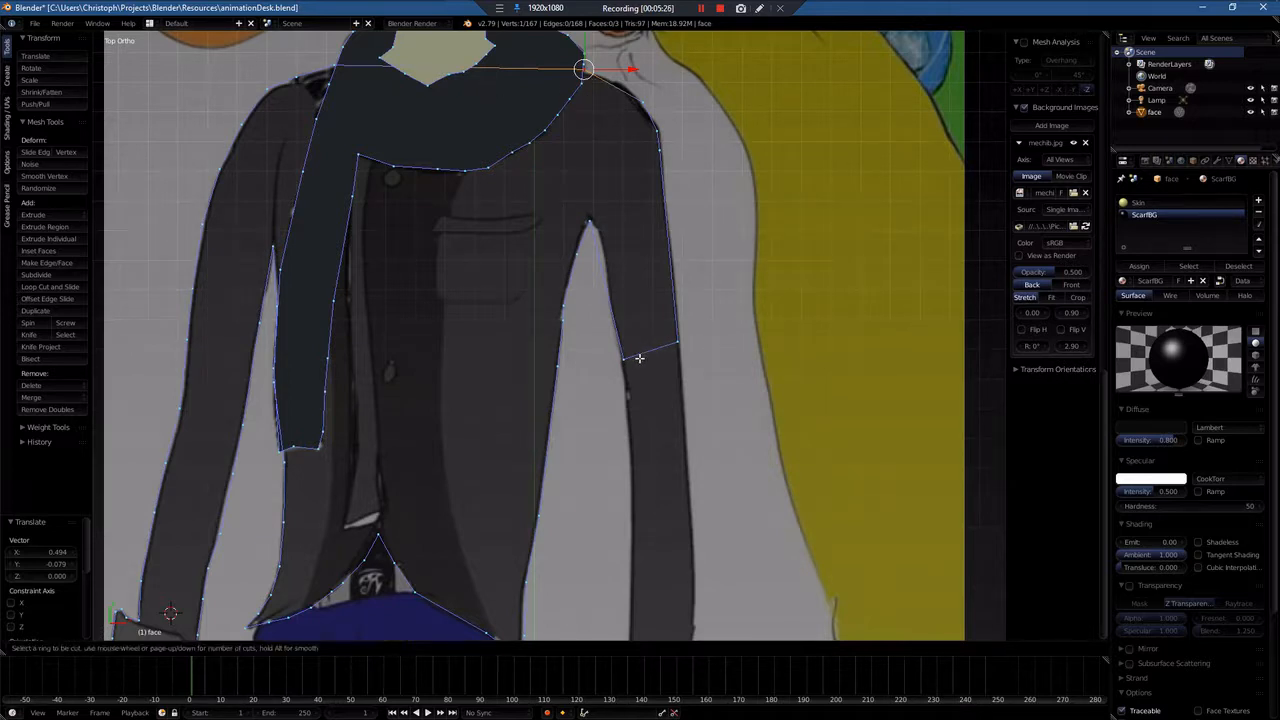
double_click(639, 357)
key("ctrl+r")
double_click(640, 356)
key("ctrl+r")
double_click(662, 349)
Step: Place two outline vertices along the forearm sleeve's inner edge, one below the elbow and one above the cuff
right_click(637, 355)
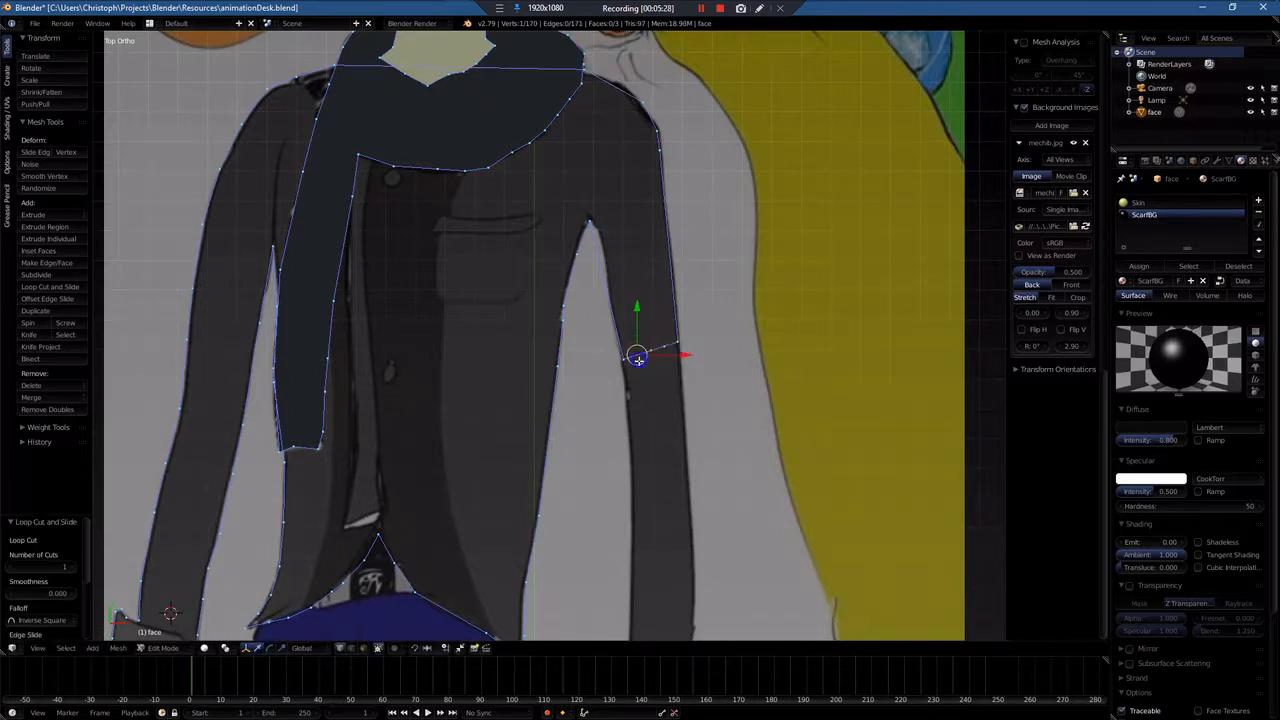
key("g")
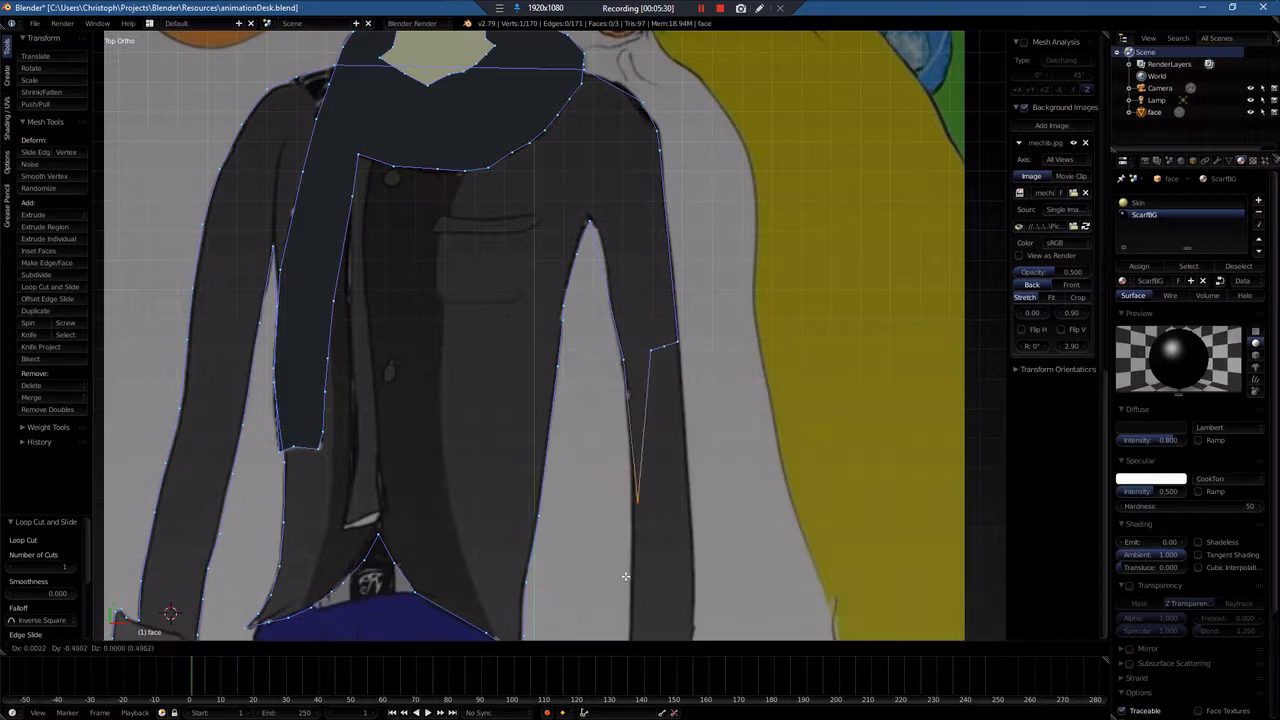
left_click(622, 575)
right_click(664, 343)
right_click(653, 347)
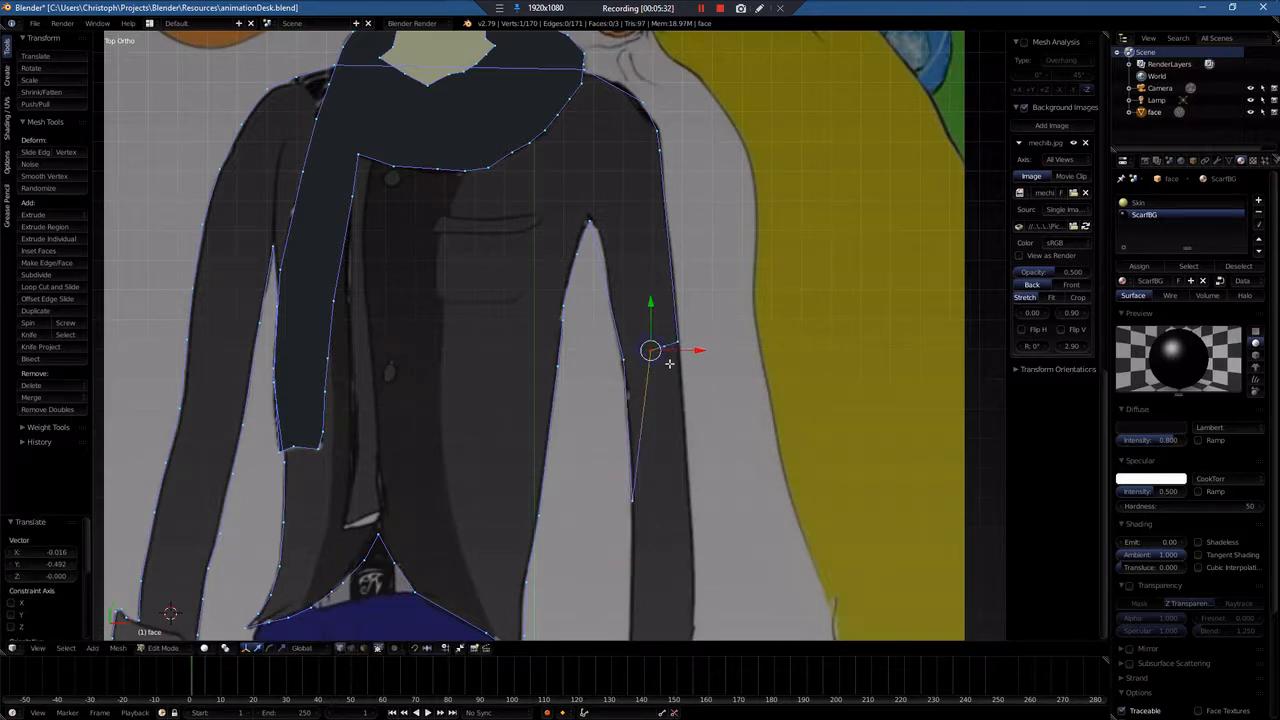
scroll(669, 364, "down", 2)
scroll(660, 392, "down", 2, "shift")
scroll(657, 397, "down", 1, "shift")
key("g")
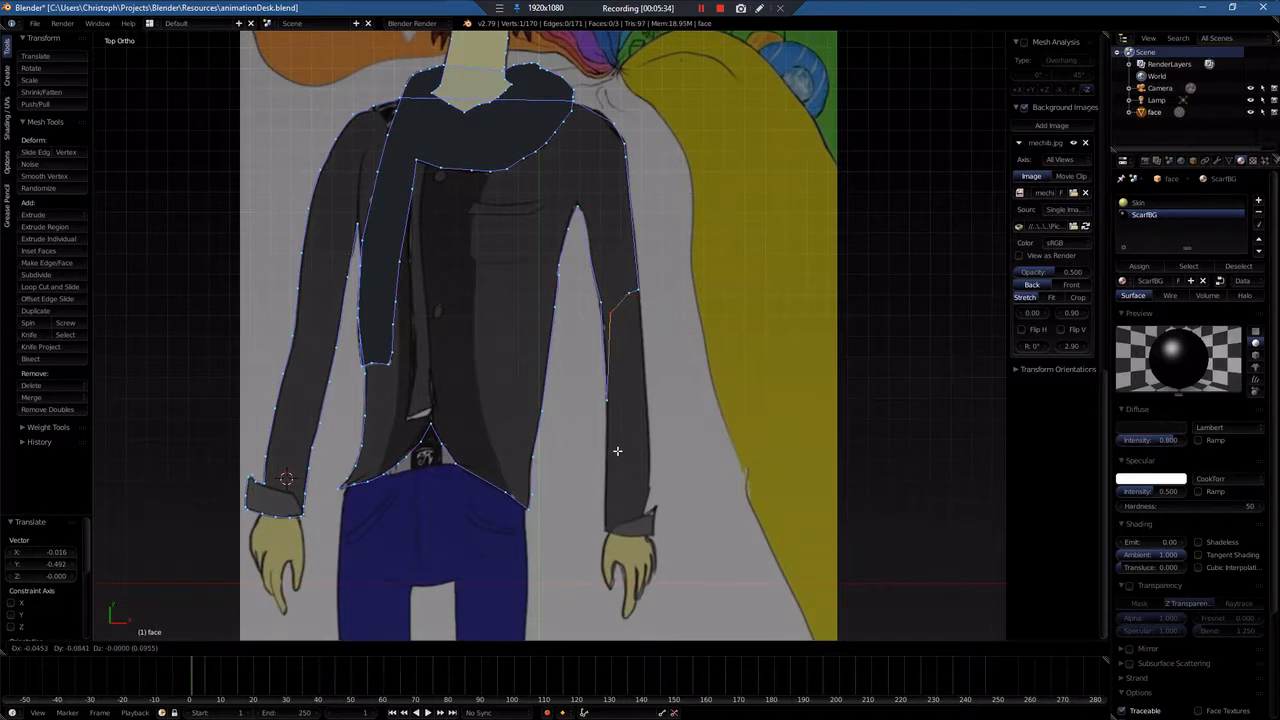
left_click(620, 607)
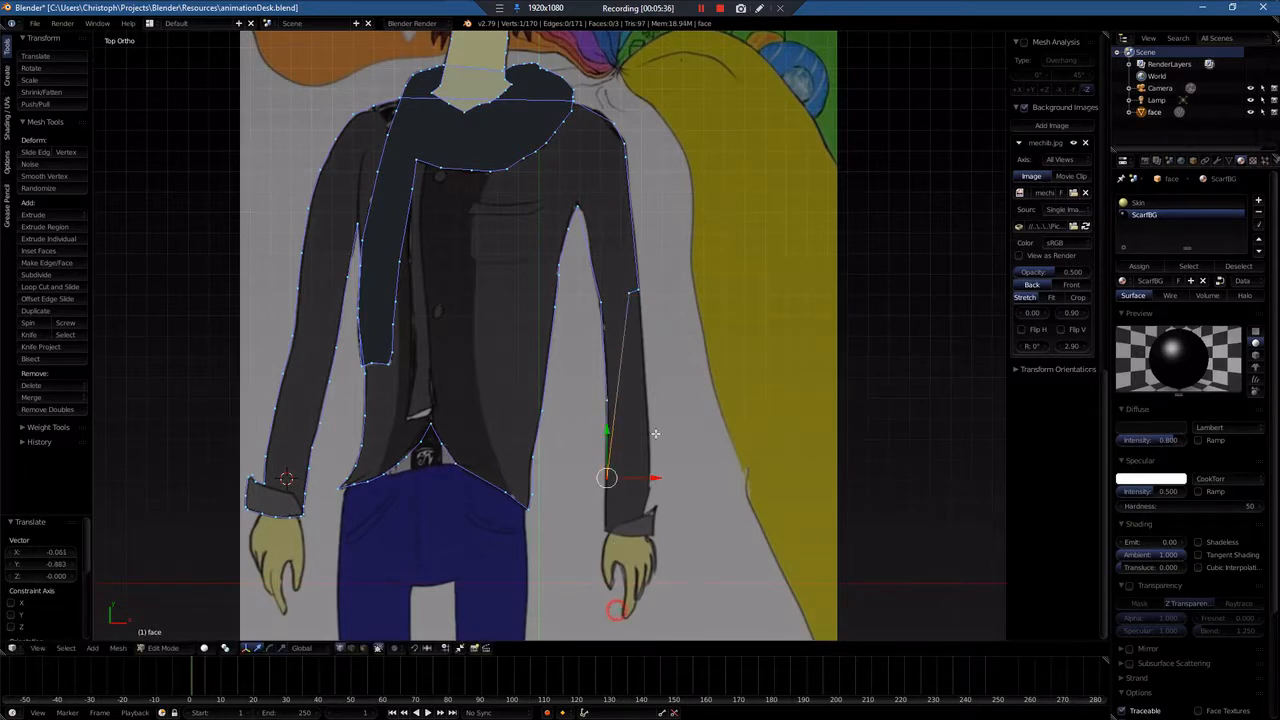
Step: Place the remaining elbow-edge vertex on the sleeve's outer edge just above the cuff
right_click(628, 290)
key("g")
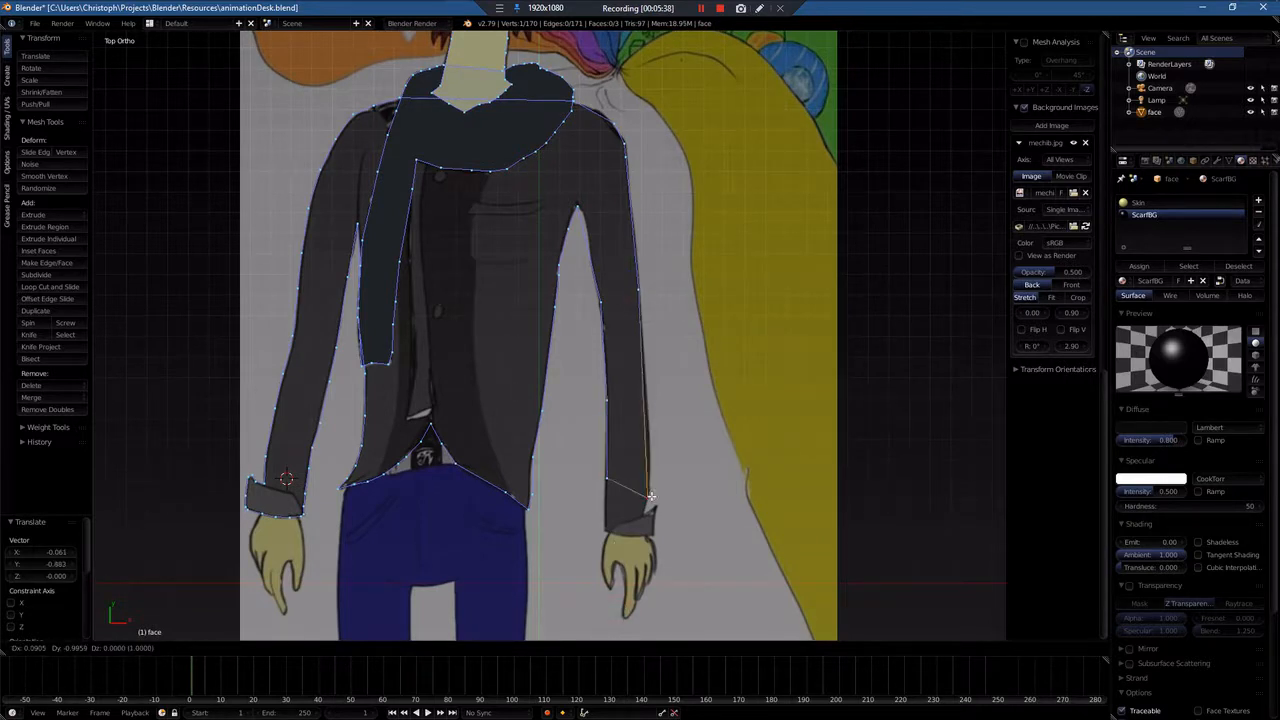
left_click(651, 488)
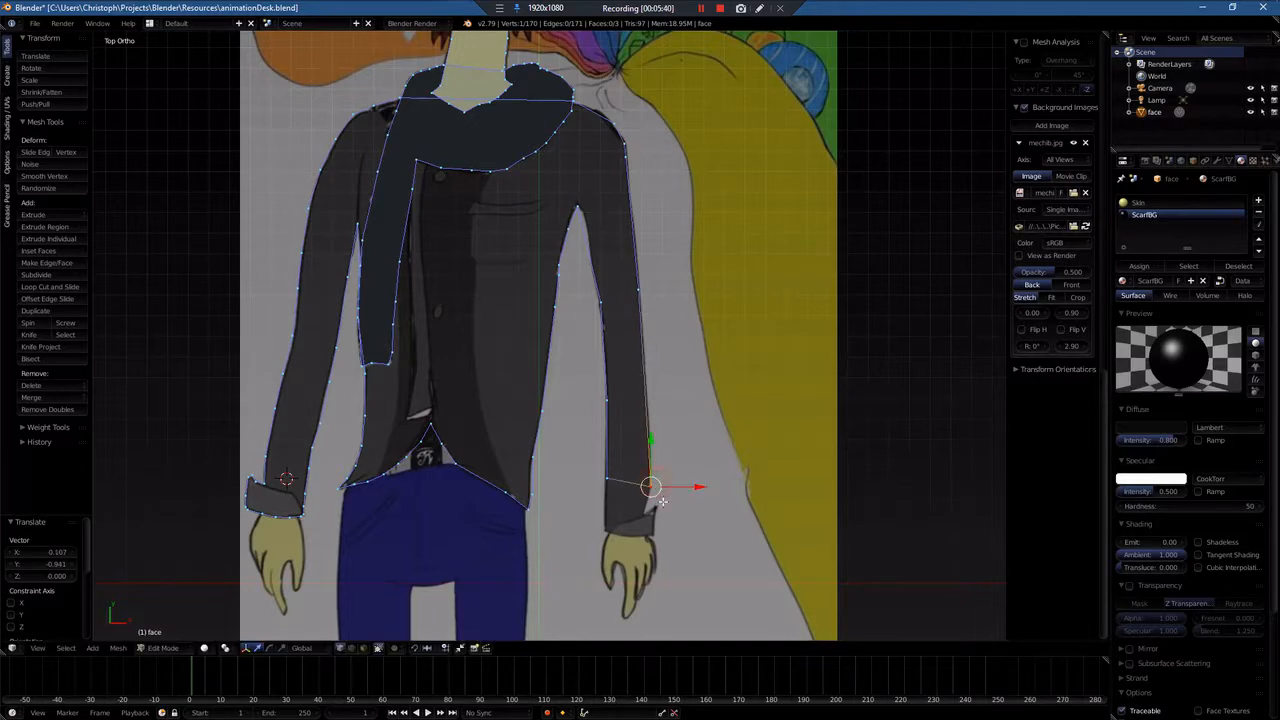
Step: Add three vertices with Loop Cut and Slide on the edge crossing the sleeve above the cuff
scroll(652, 538, "up", 4)
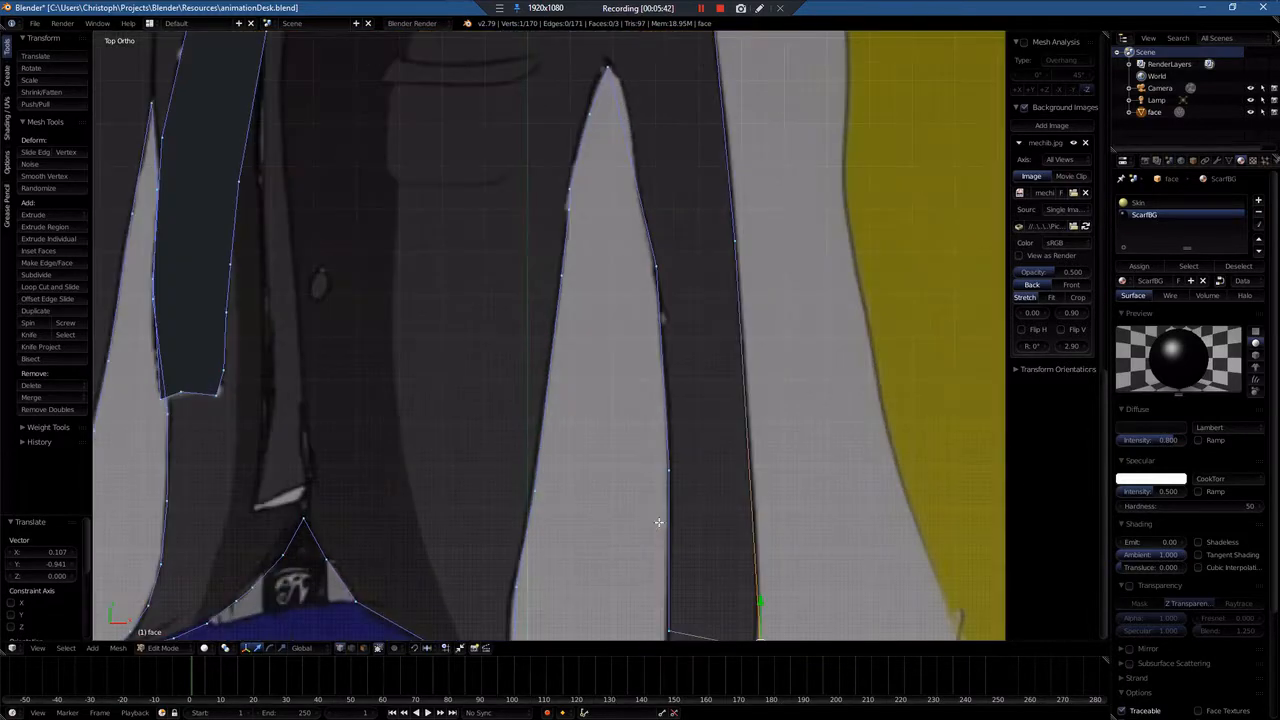
scroll(680, 500, "down", 5, "shift")
scroll(685, 482, "down", 1, "shift")
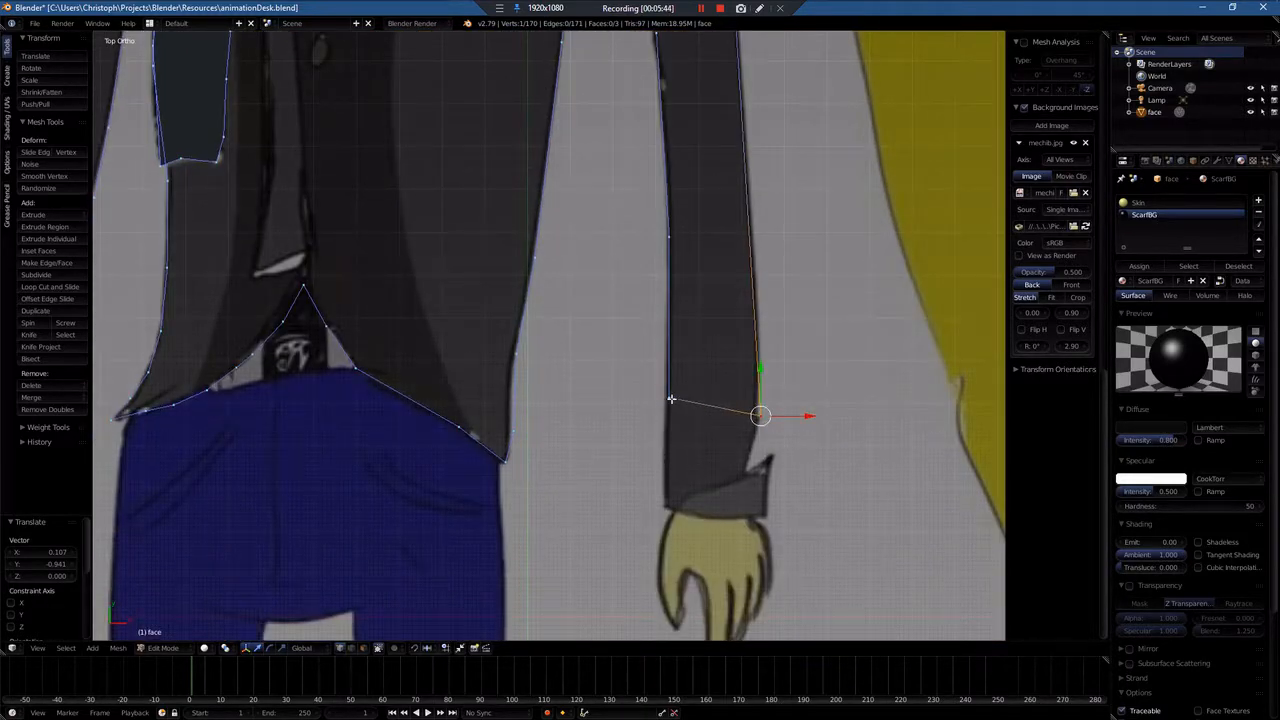
right_click(670, 398)
key("ctrl+r")
left_click(684, 398)
left_click(694, 403)
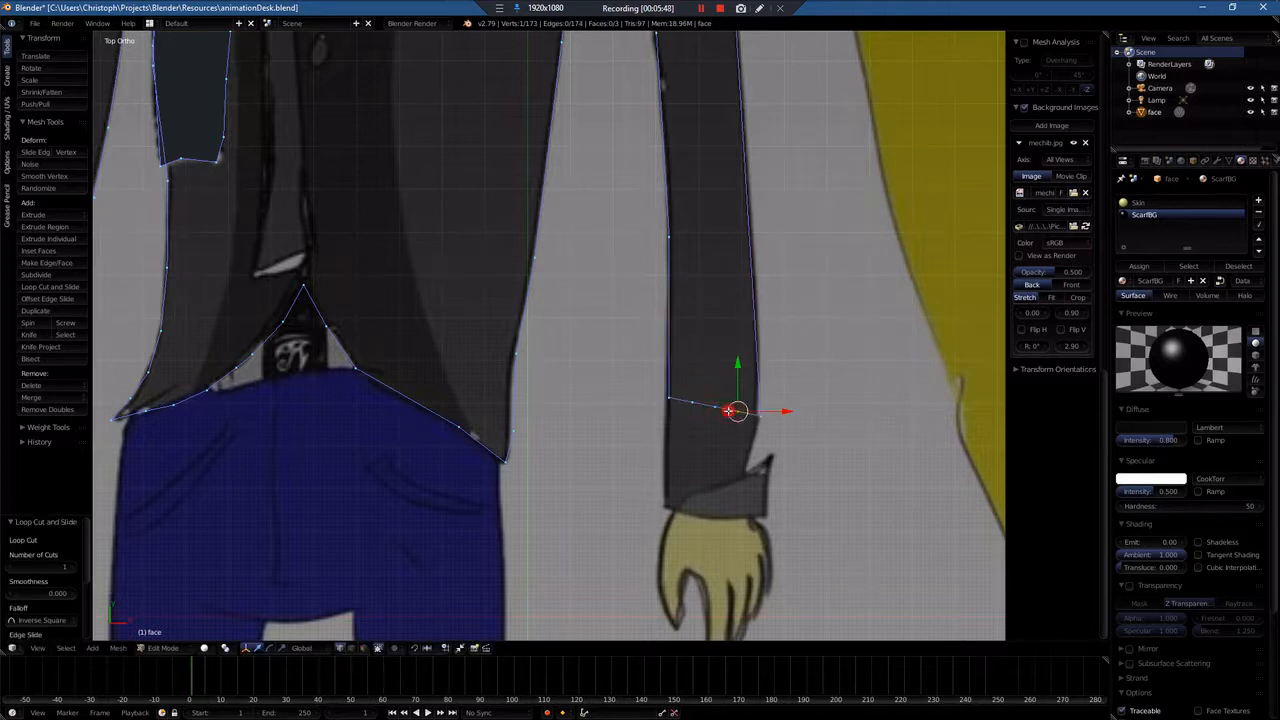
Step: Place the three new vertices down the sleeve's inner edge, at the cuff's inner corner and just along its lower edge
right_click(693, 404)
key("g")
left_click(665, 464)
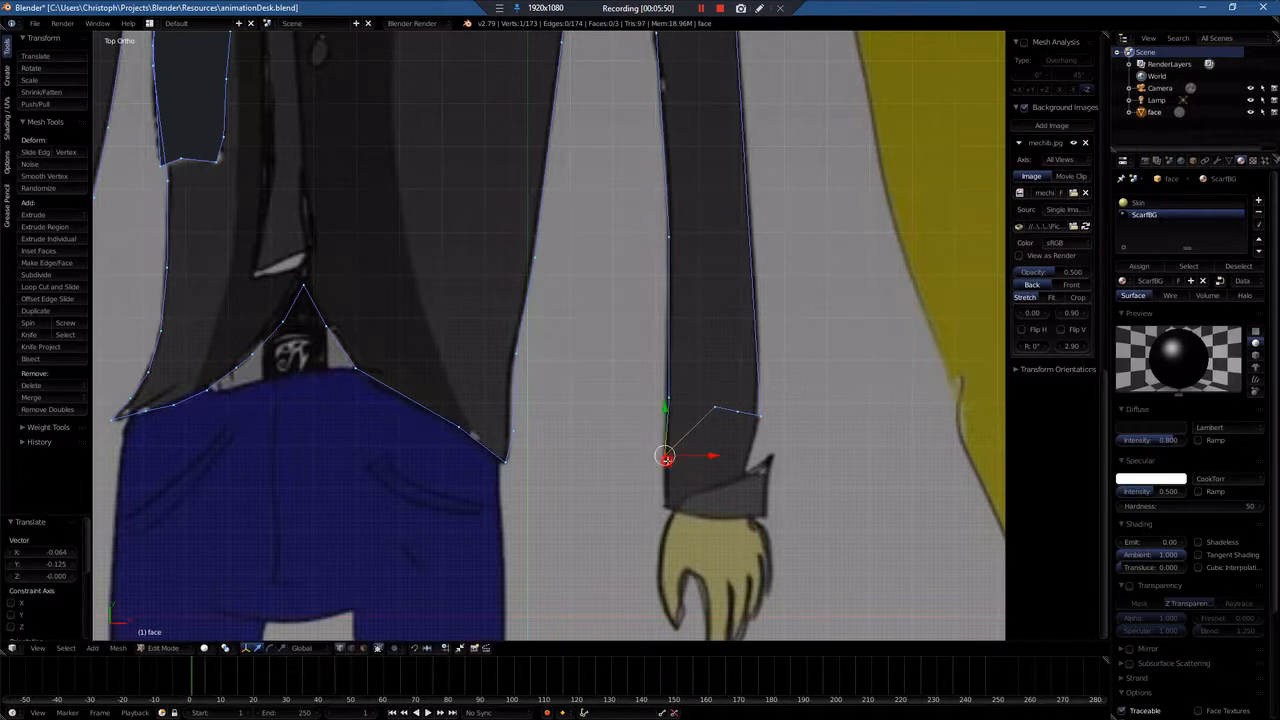
right_click(715, 412)
key("g")
left_click(668, 507)
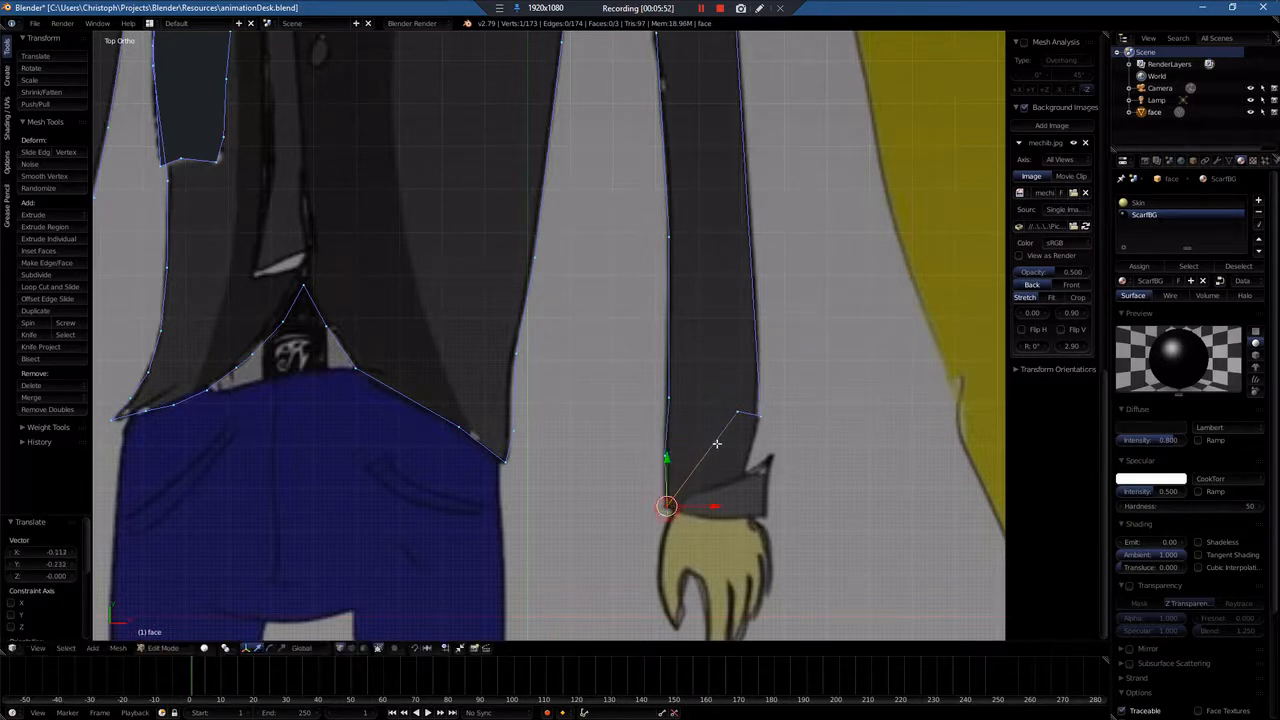
right_click(737, 410)
key("g")
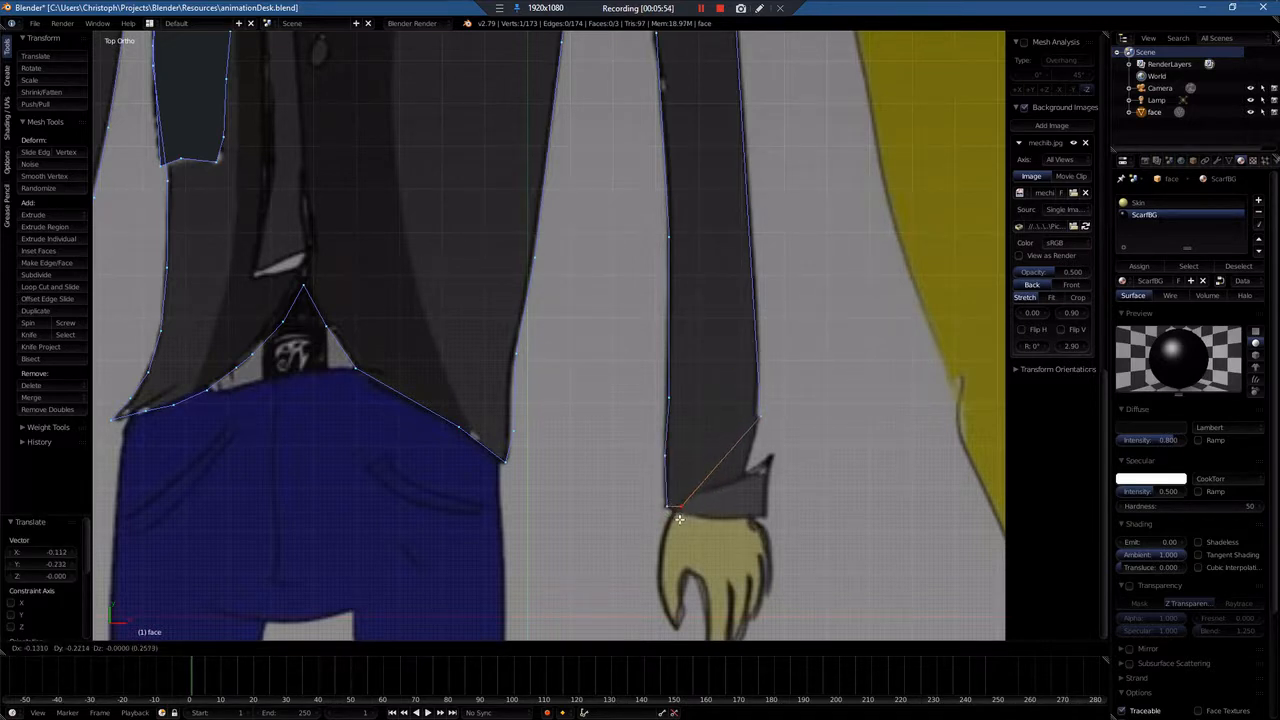
left_click(679, 507)
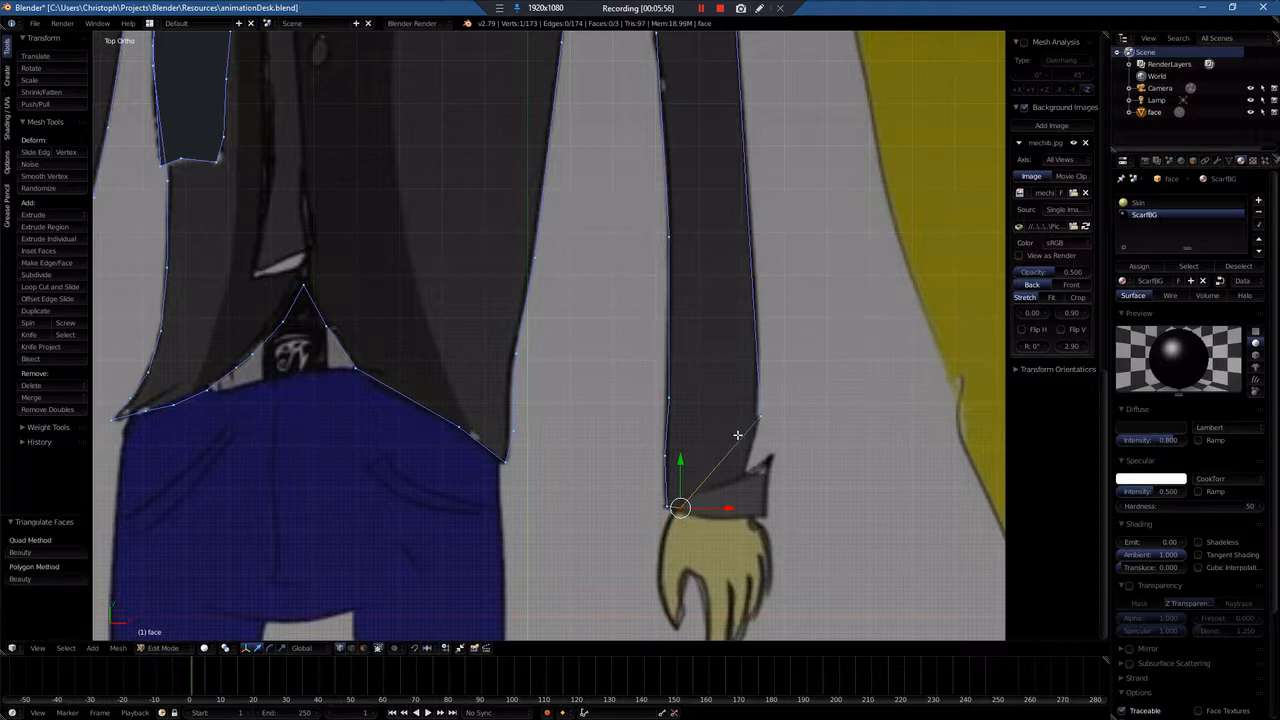
Step: Add three vertices with Loop Cut and Slide on the diagonal edge crossing the cuff
key("ctrl+r")
left_click(735, 447)
key("ctrl+r")
left_click(734, 447)
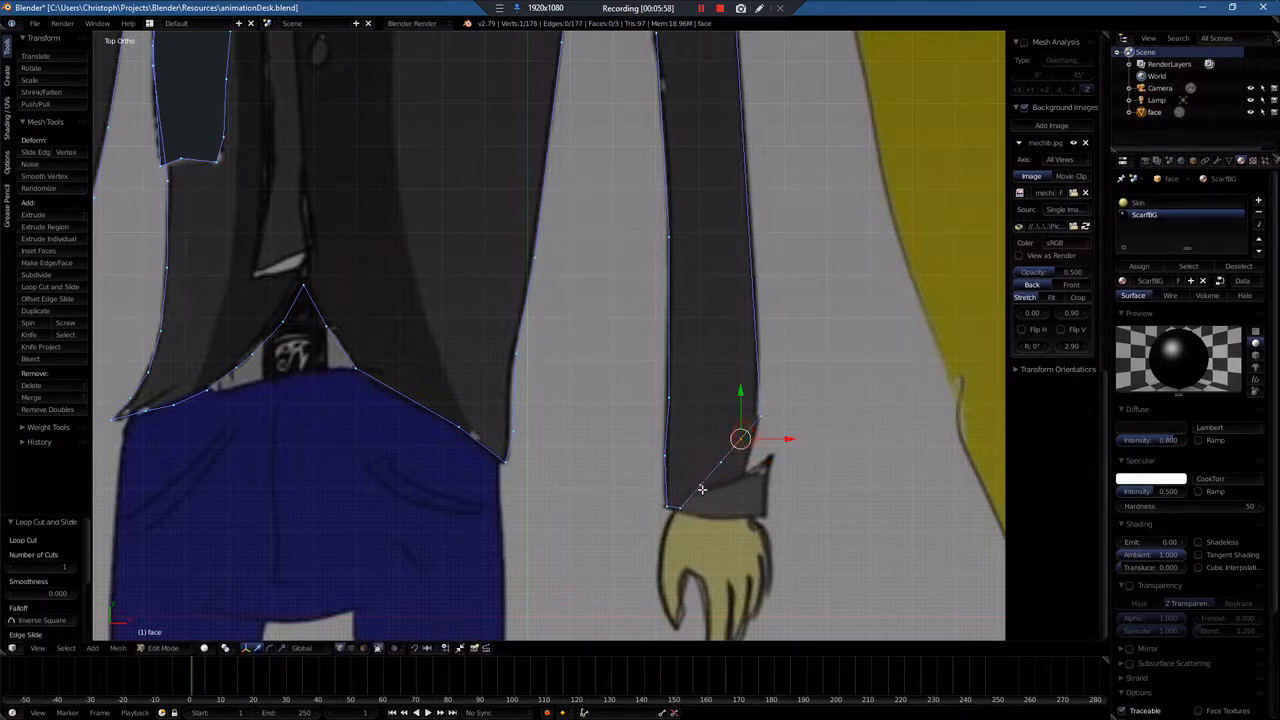
Step: Place two vertices along the cuff's lower edge and one on the sleeve's outer edge above the cuff notch
right_click(702, 488)
key("g")
left_click(716, 523)
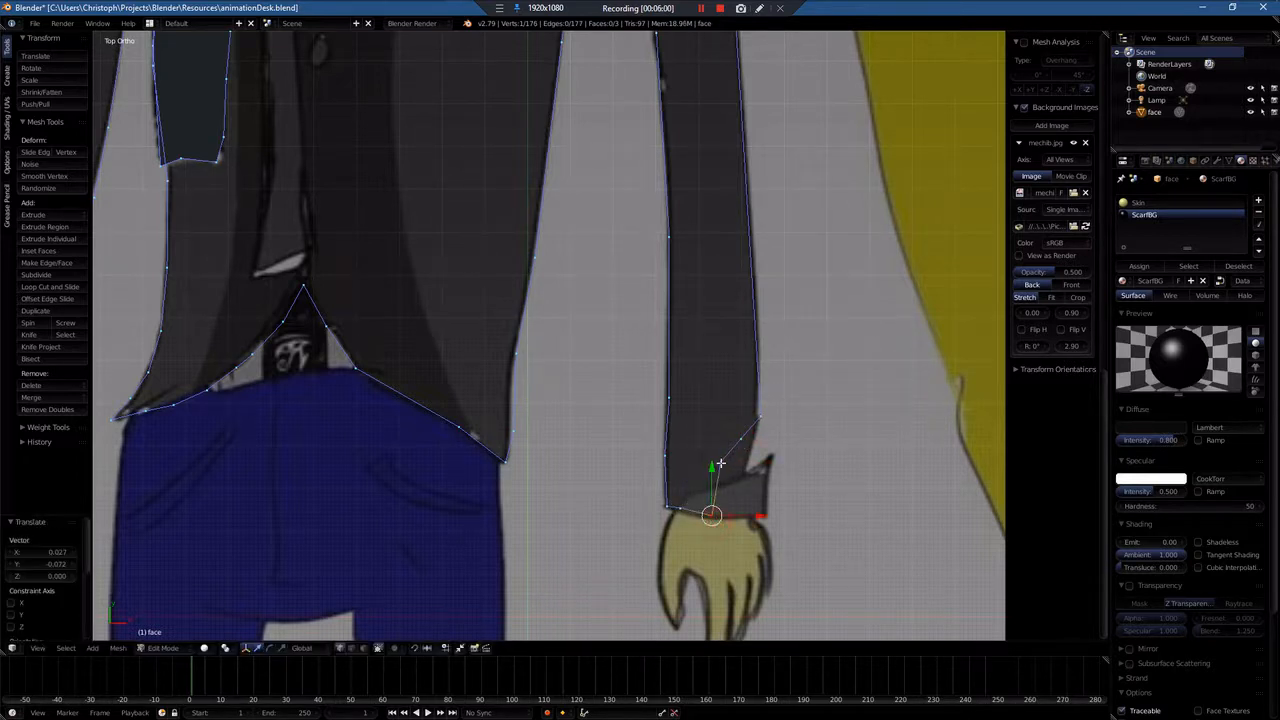
right_click(721, 463)
key("g")
left_click(761, 535)
right_click(748, 446)
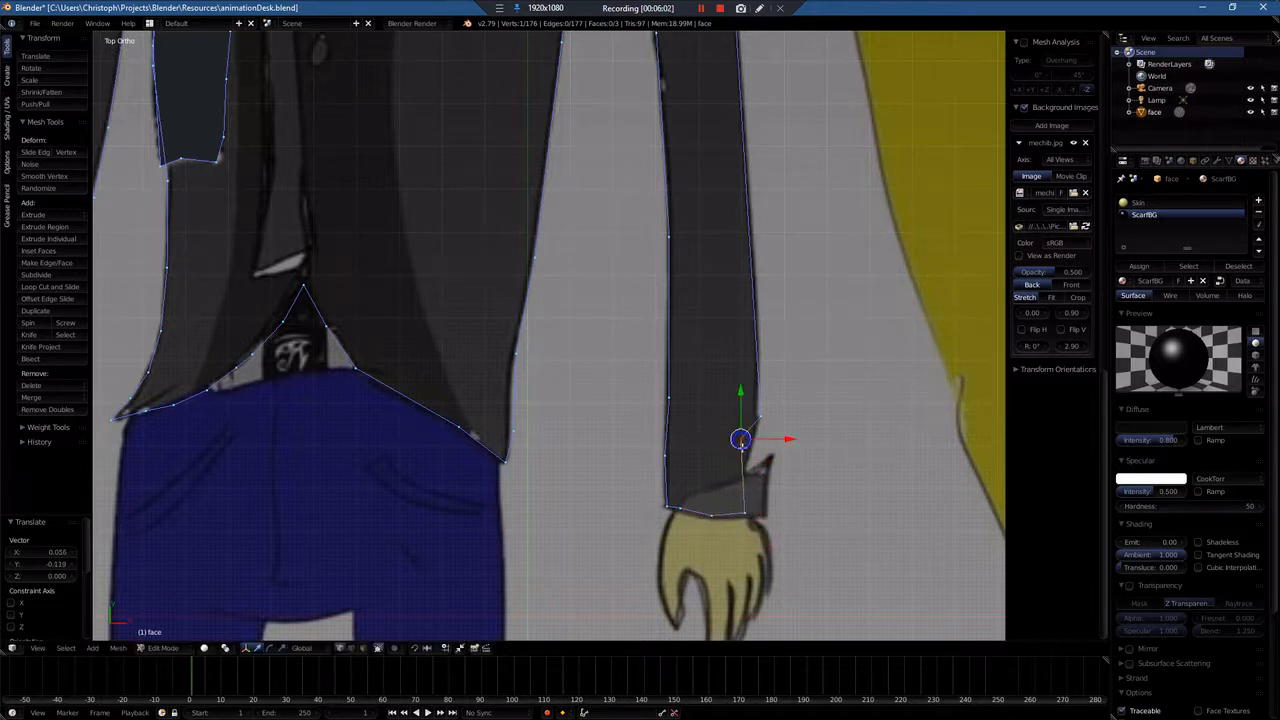
key("g")
left_click(751, 481)
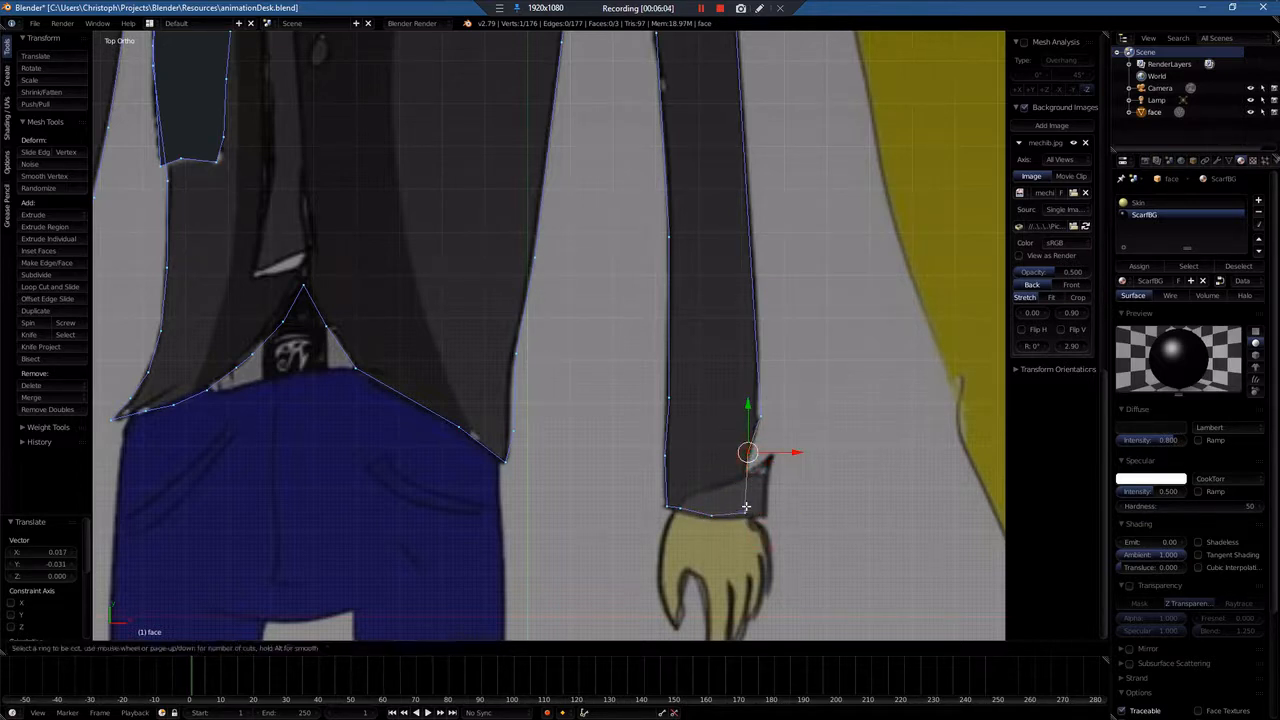
Step: Add three vertices on the cuff's vertical edge with Loop Cut and Slide, placing two at its outer lower corner and pointed tip
key("ctrl+r")
left_click(749, 492)
right_click(748, 498)
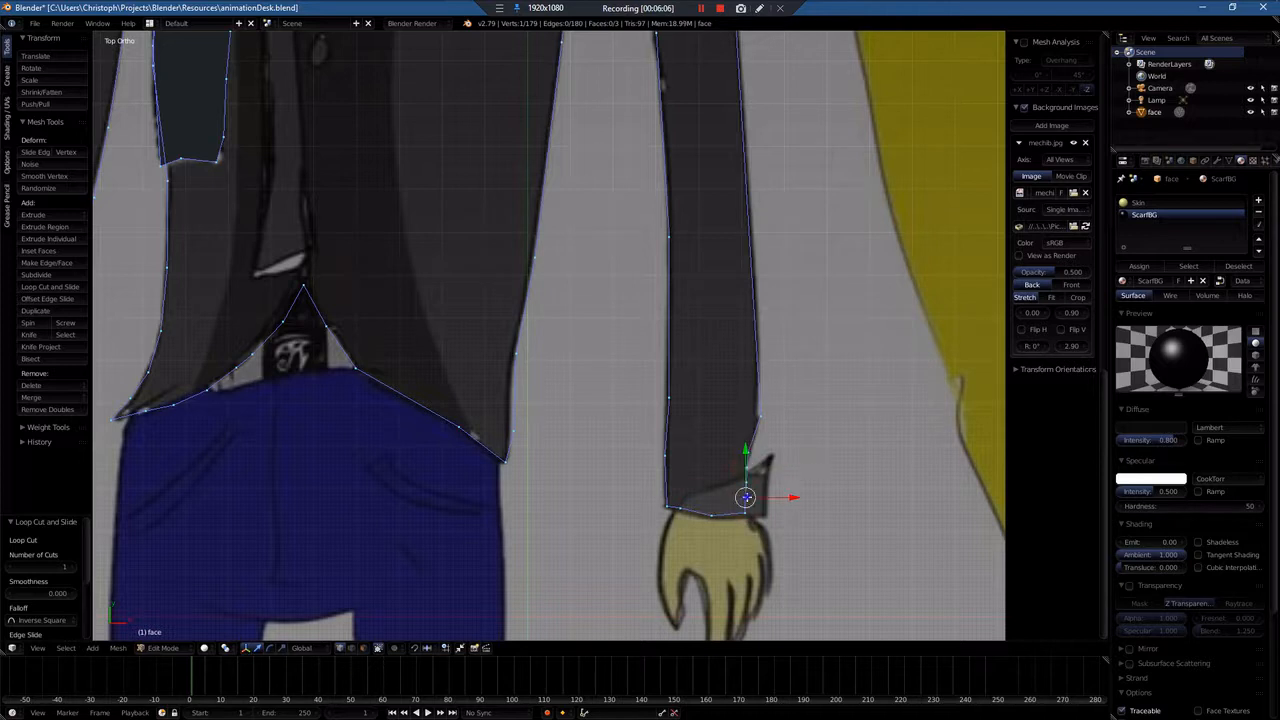
key("g")
left_click(769, 517)
right_click(747, 481)
key("g")
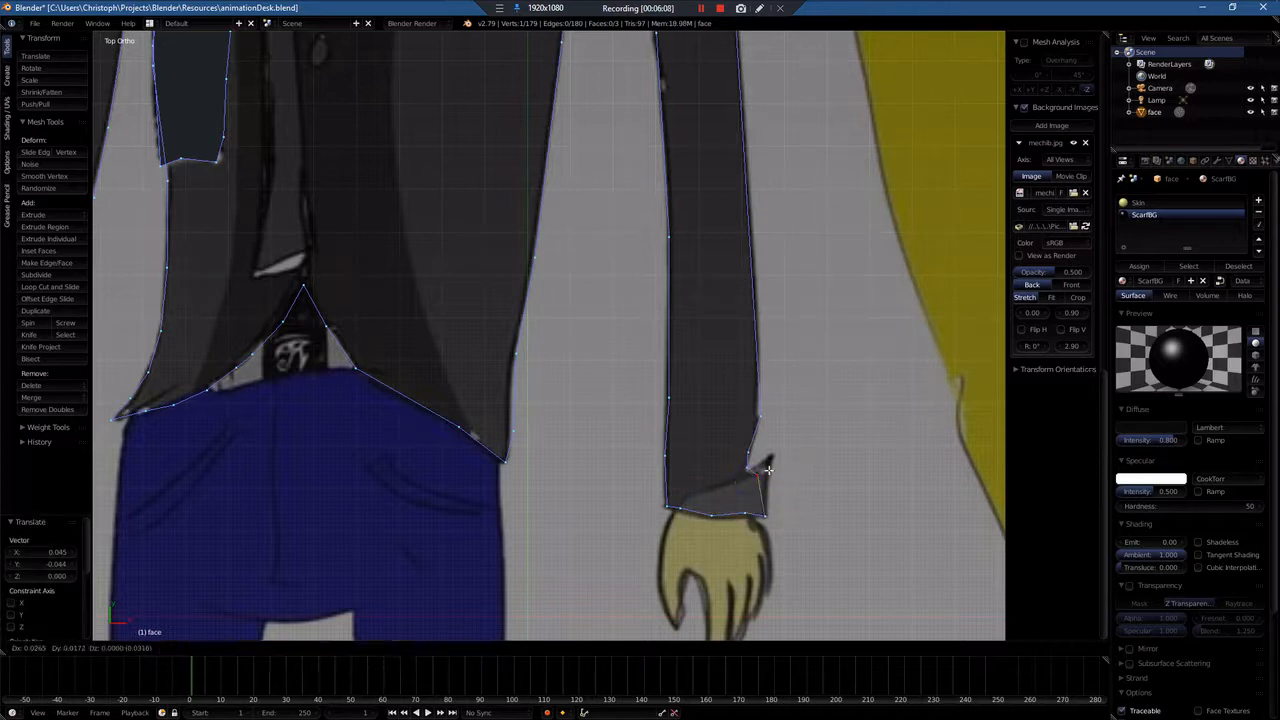
left_click(774, 450)
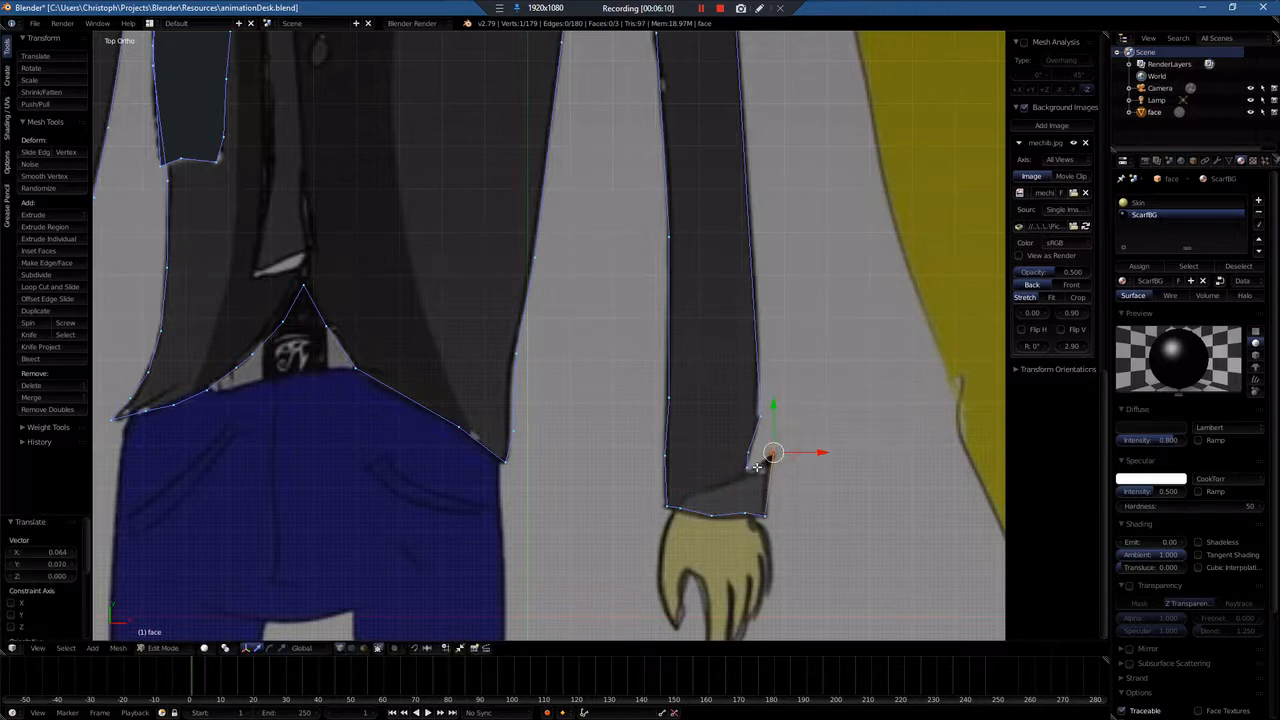
Step: Adjust the vertex above the cuff notch and two vertices on the cuff's lower edge to follow the drawn outline
right_click(749, 455)
key("g")
left_click(752, 450)
right_click(741, 515)
key("g")
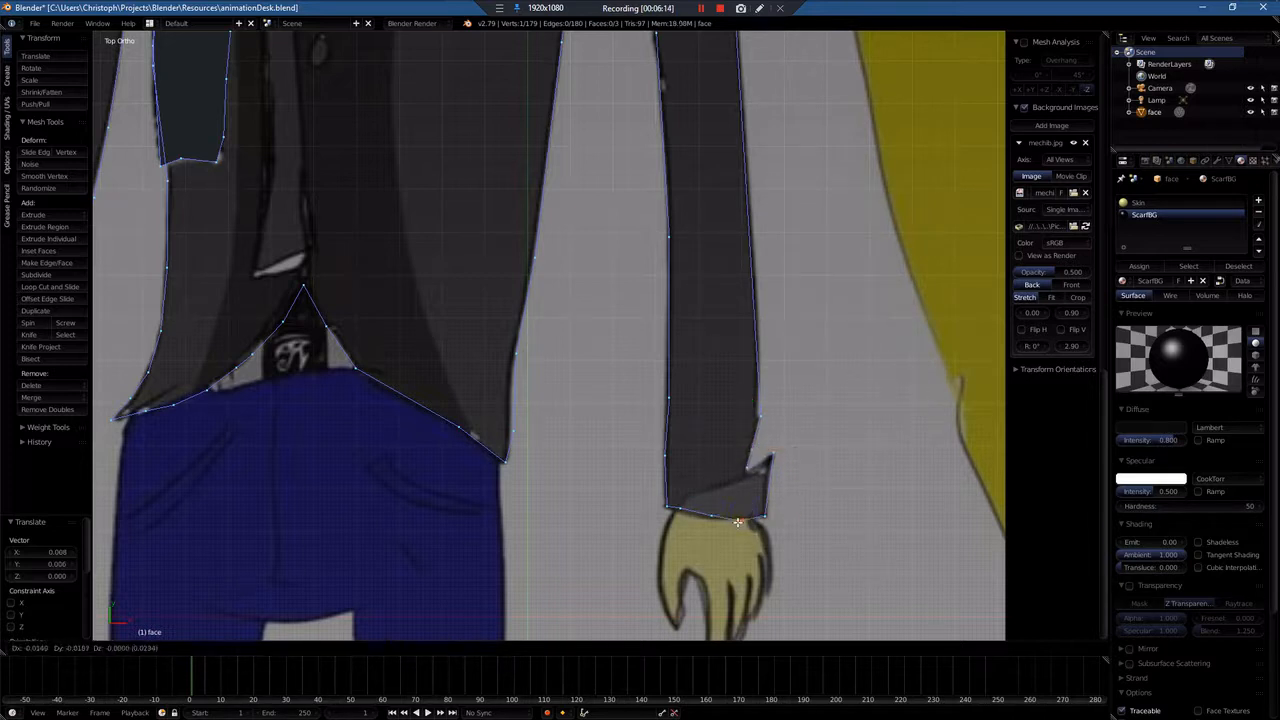
left_click(737, 517)
right_click(686, 514)
key("g")
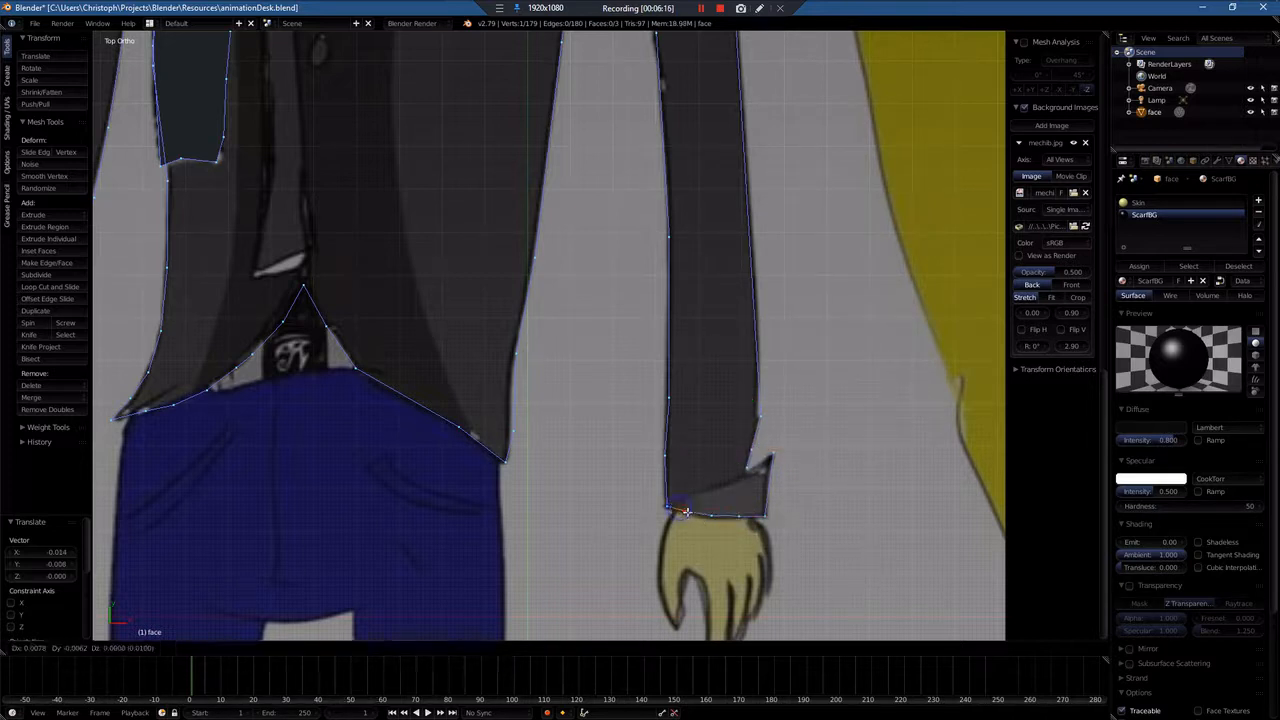
left_click(689, 516)
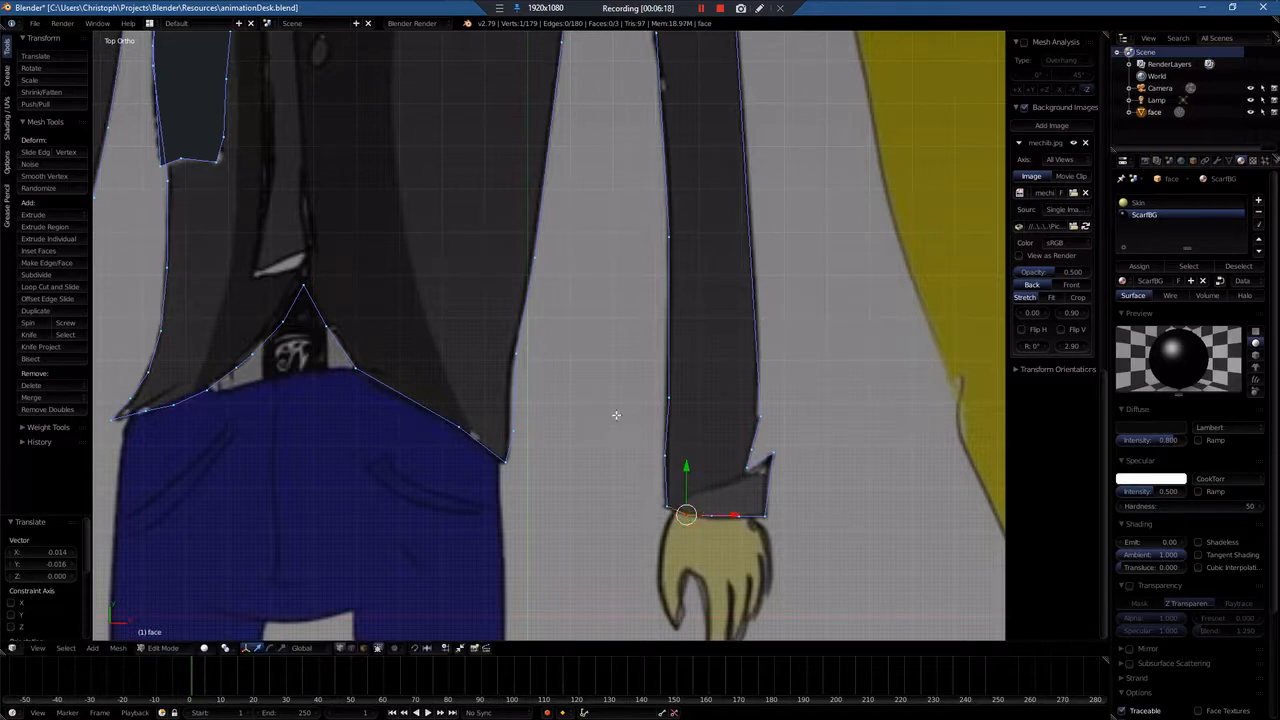
Step: Apply Make Edge/Face to the selected vertex on the cuff's lower edge near its inner corner
scroll(606, 424, "down", 2, "shift")
scroll(608, 422, "up", 9, "shift")
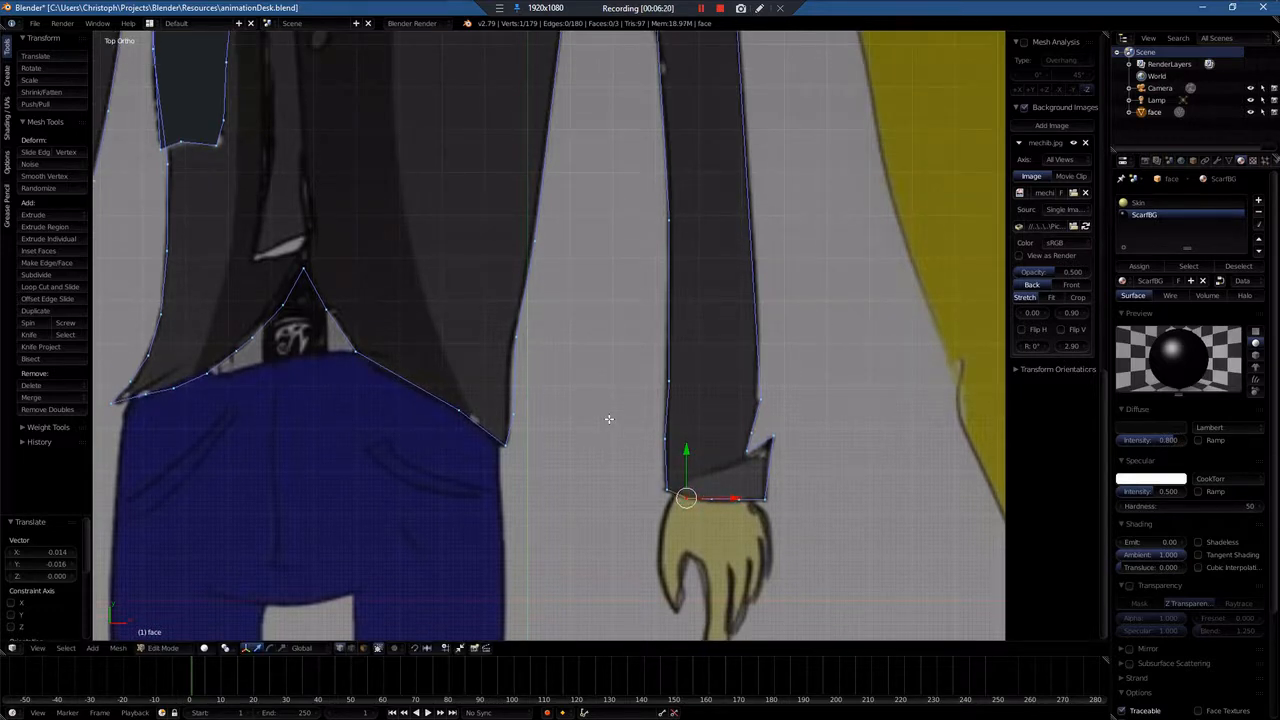
scroll(588, 391, "down", 5)
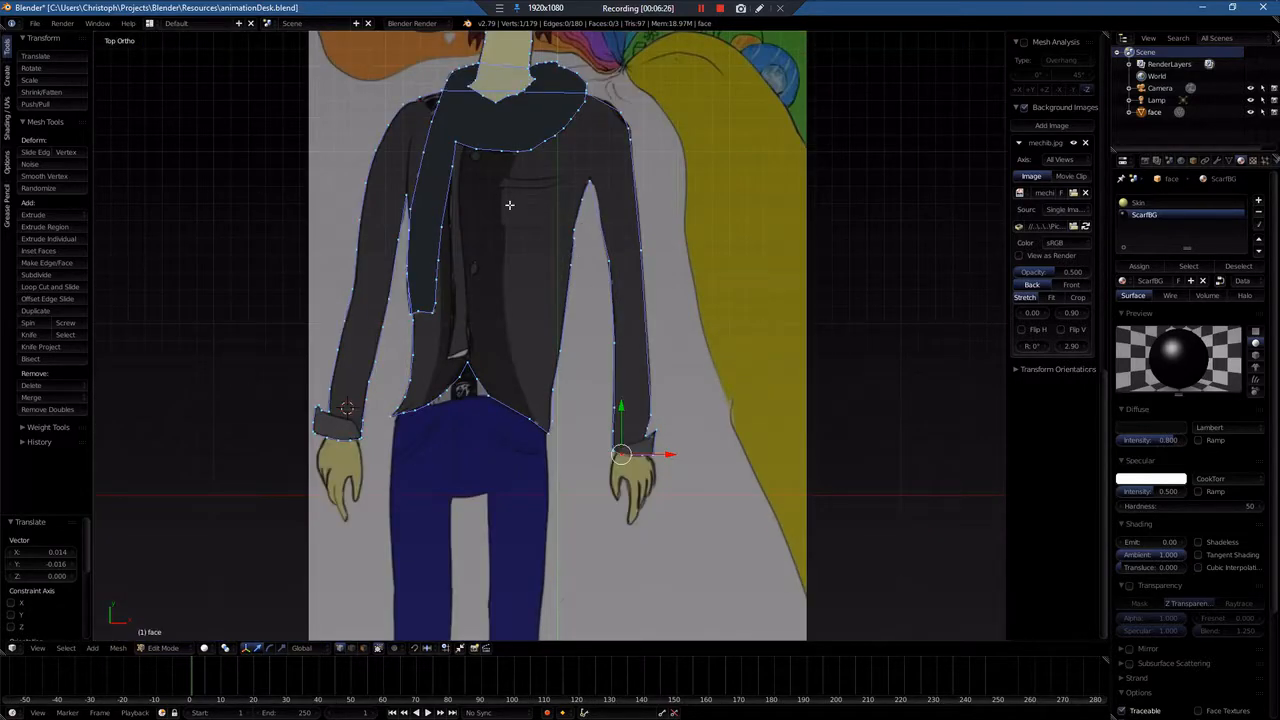
middle_click_drag(865, 258, 826, 189)
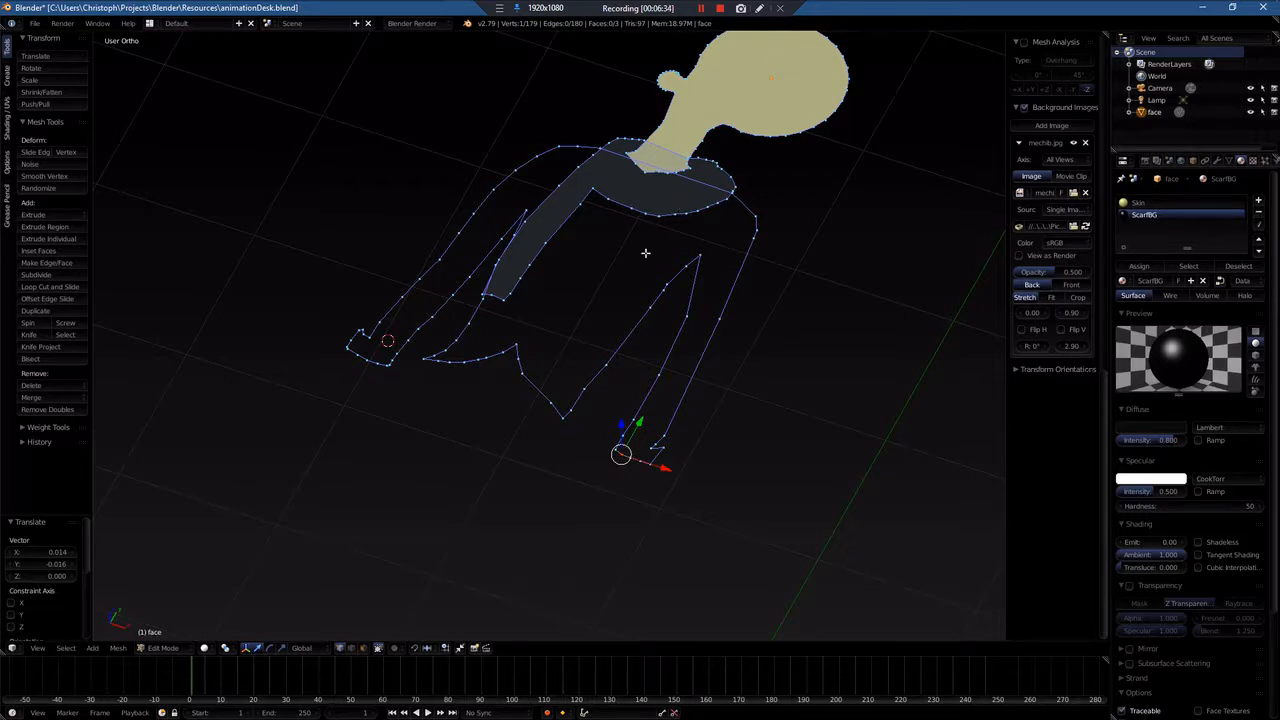
mouse_move(735, 193)
middle_mouse_down()
mouse_move(715, 195)
mouse_move(740, 203)
mouse_move(720, 194)
middle_mouse_up()
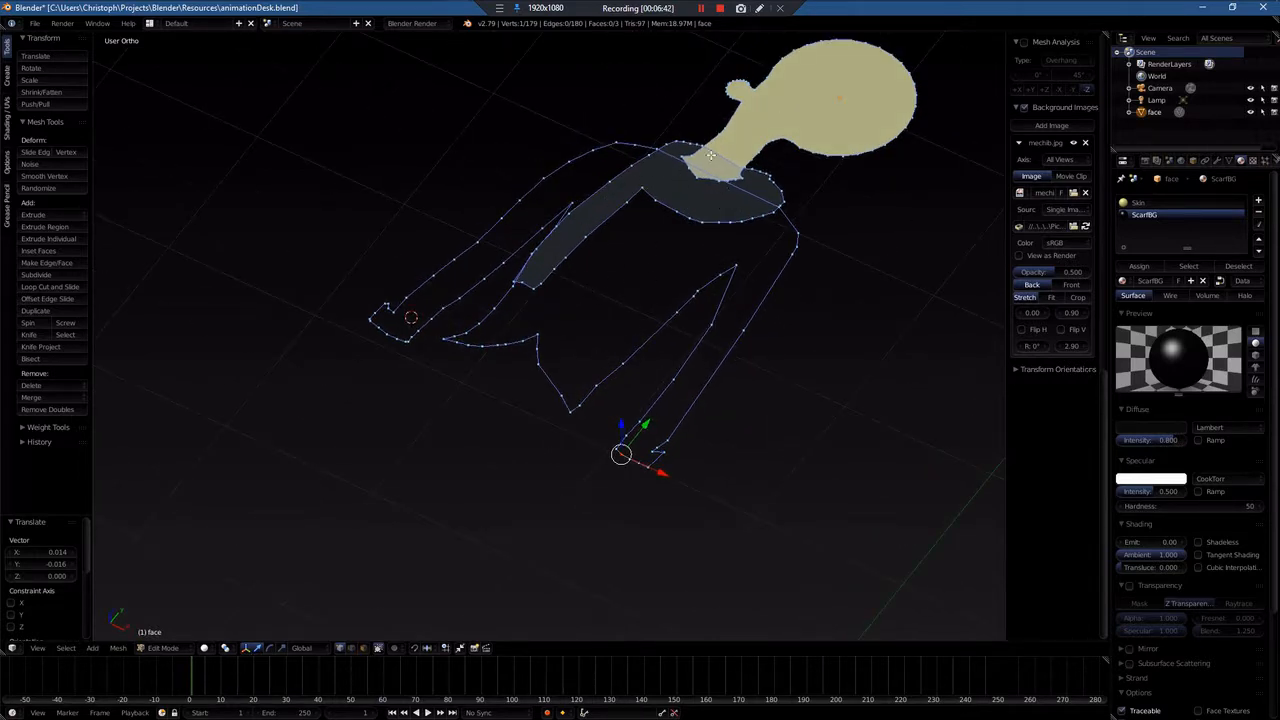
middle_click_drag(658, 256, 665, 282)
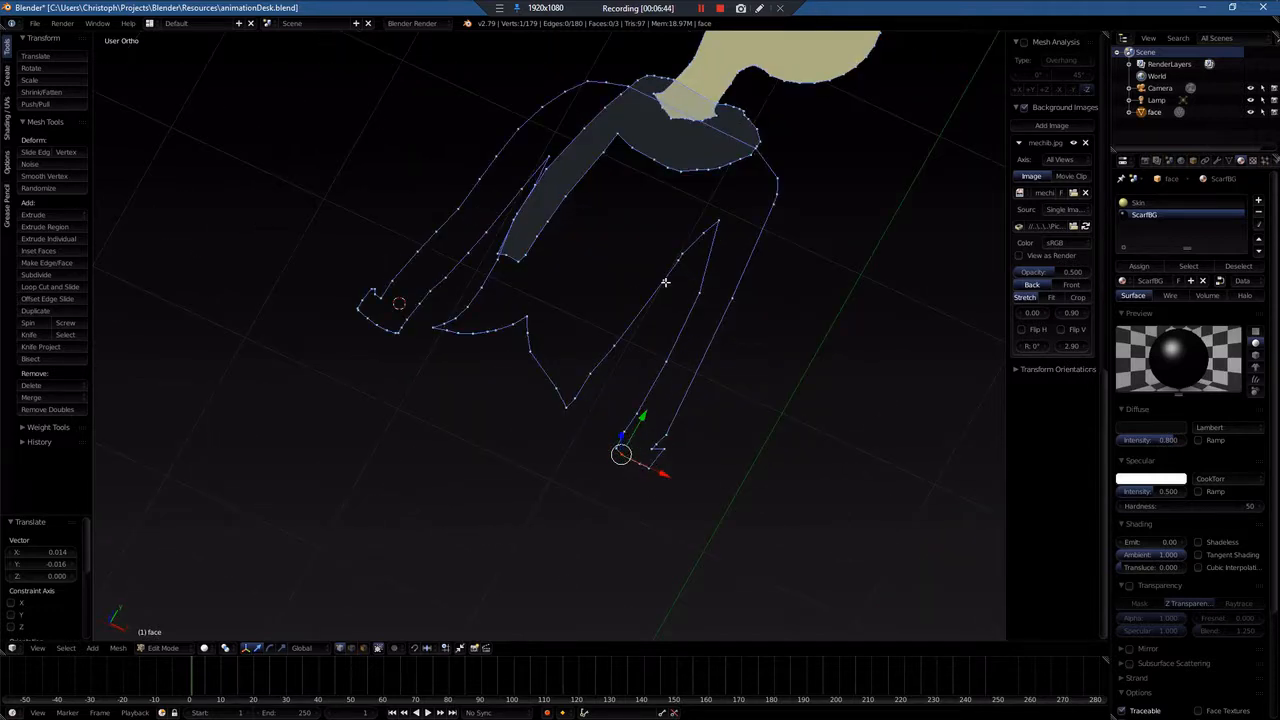
key("KP_7")
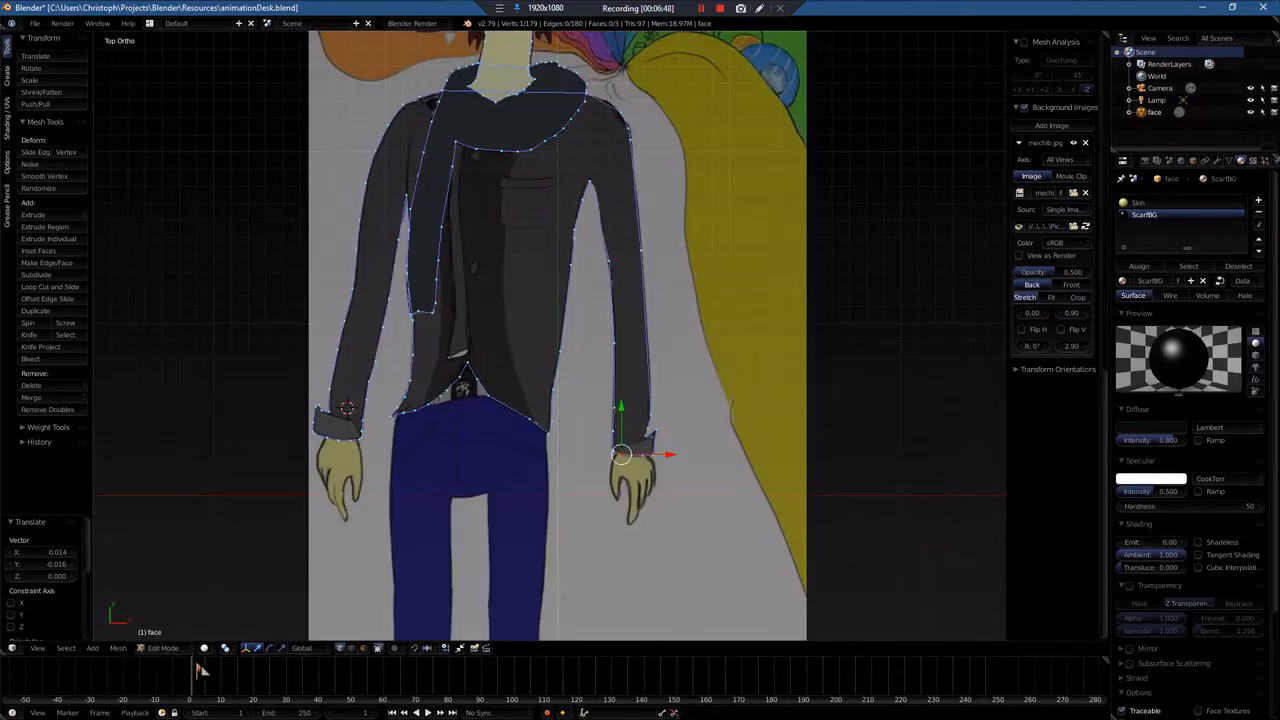
key("f")
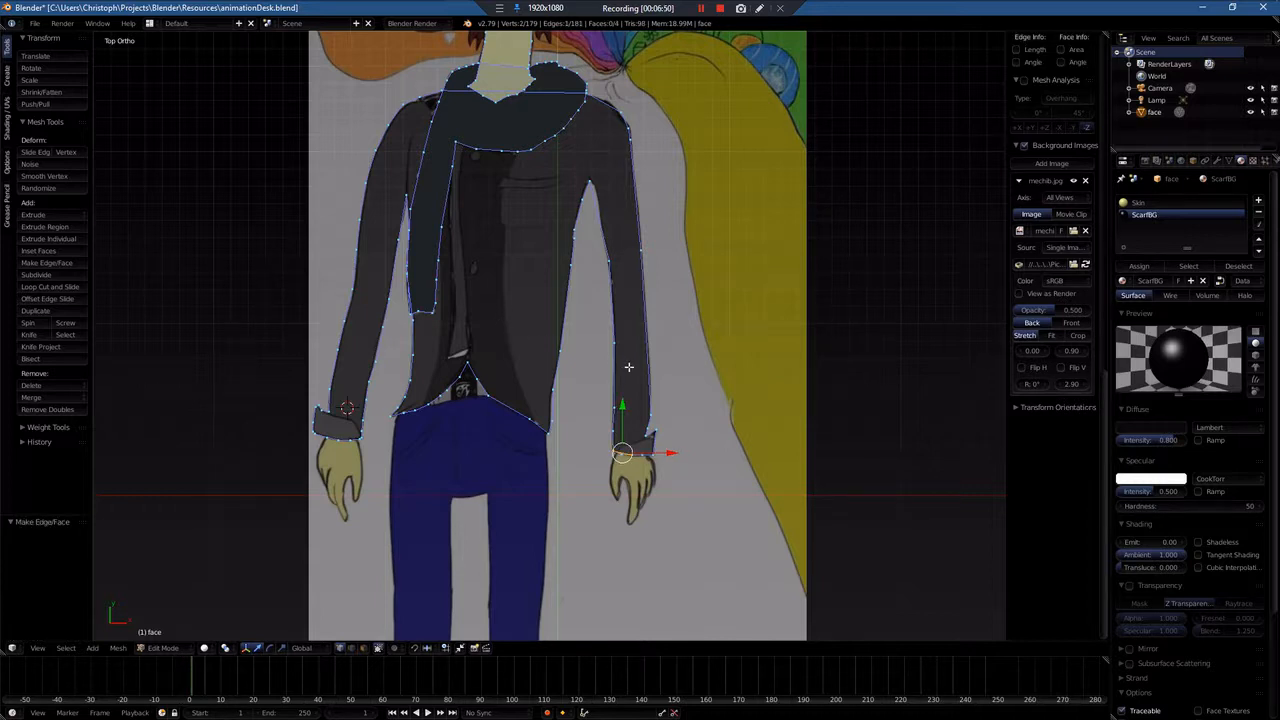
key("w")
key("shift+f")
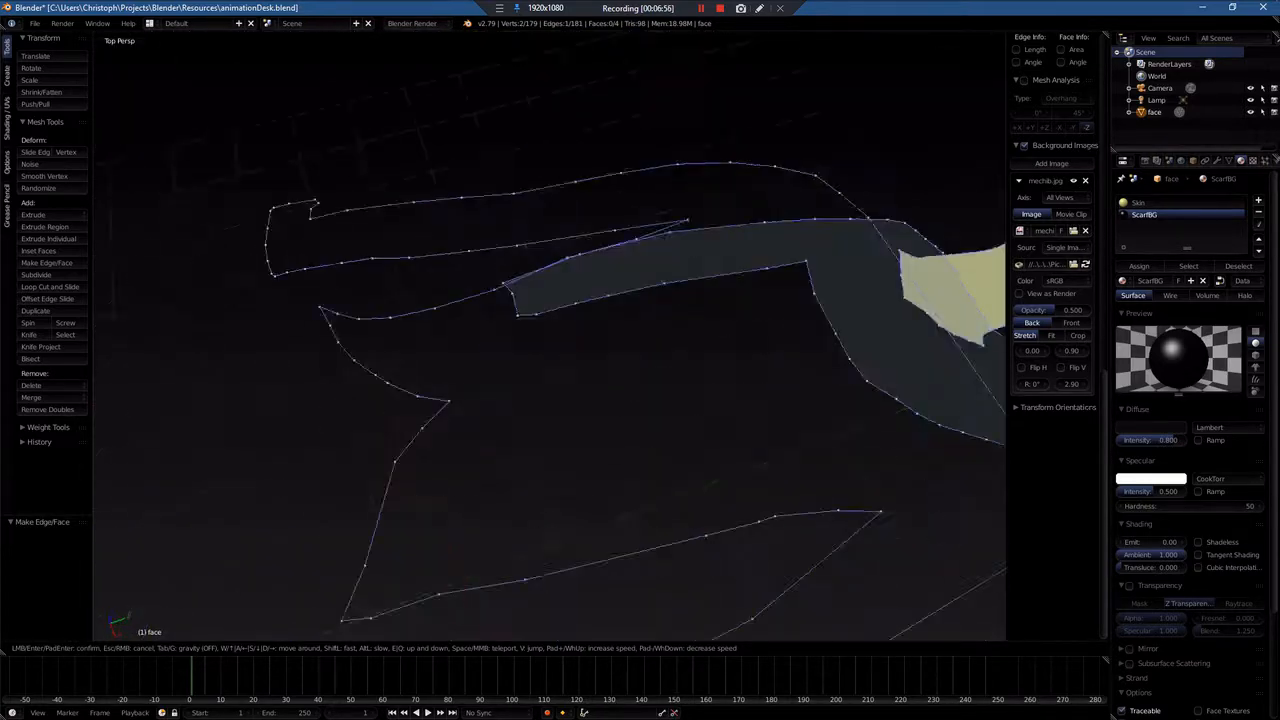
key("Escape")
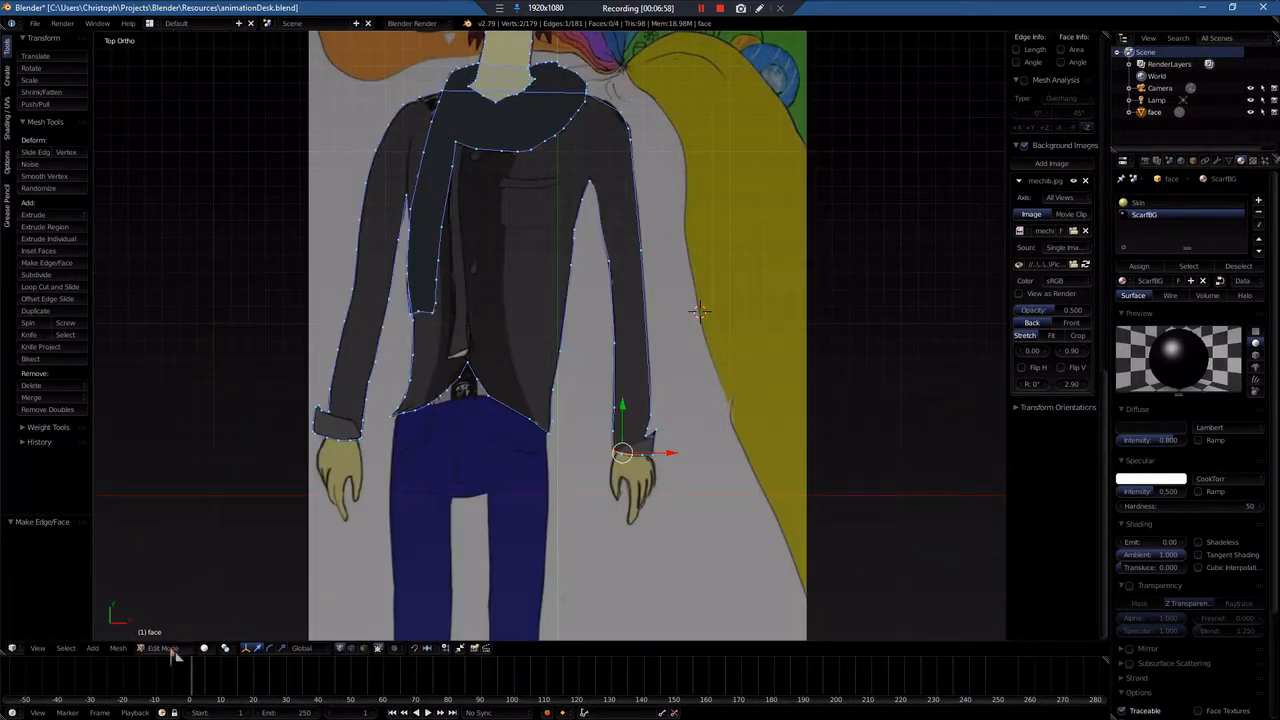
scroll(479, 352, "down", 2)
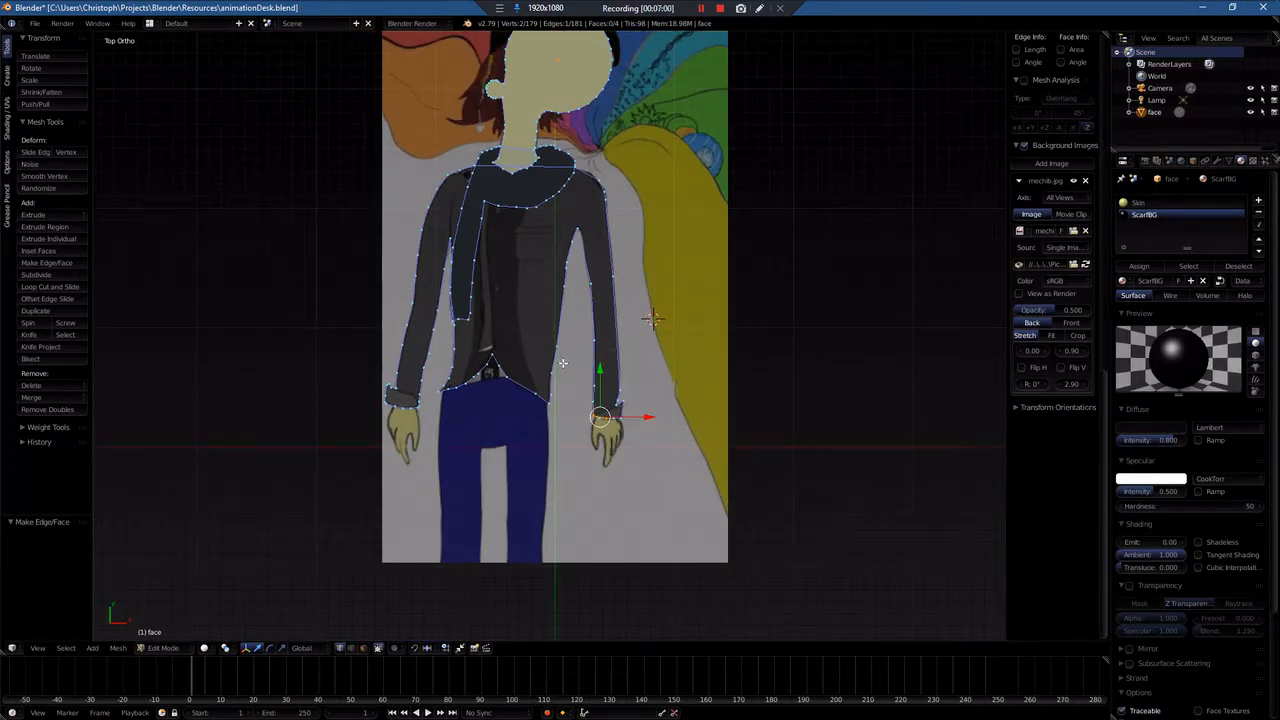
scroll(490, 400, "up", 4)
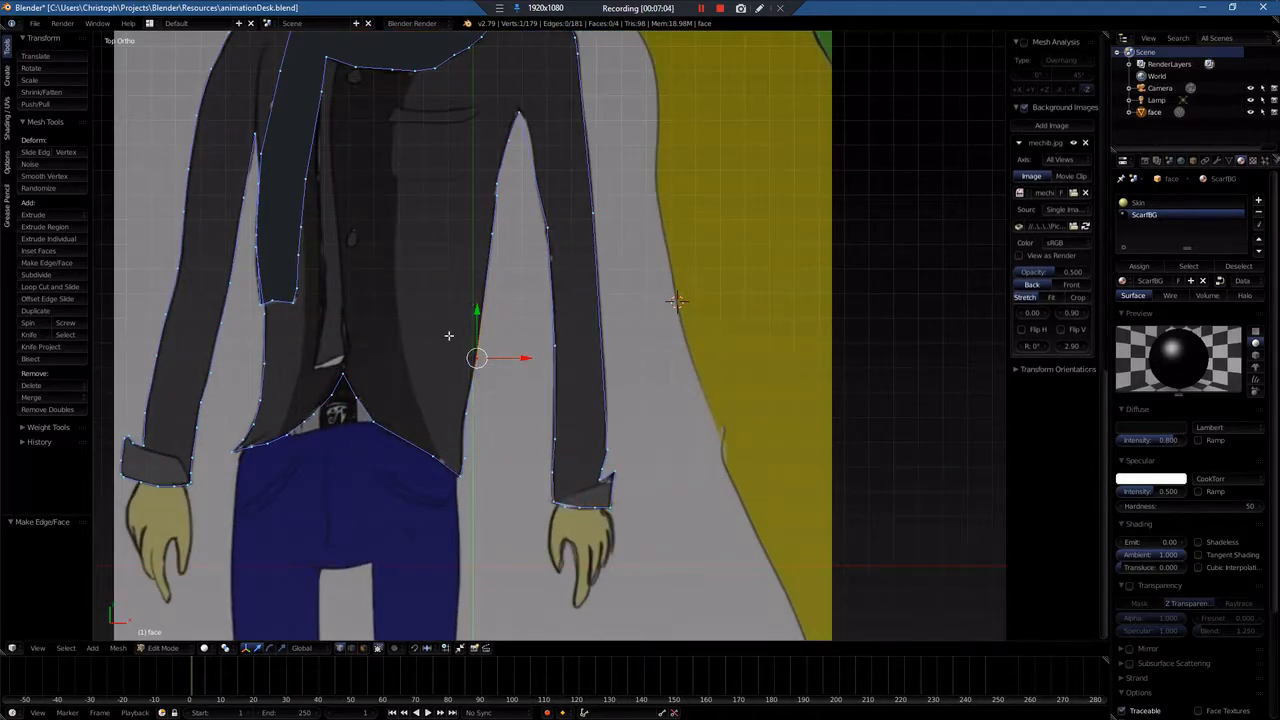
Step: Select the entire linked jacket outline and fill it with a face
key("ctrl+l")
scroll(360, 262, "up", 1)
scroll(370, 259, "down", 2)
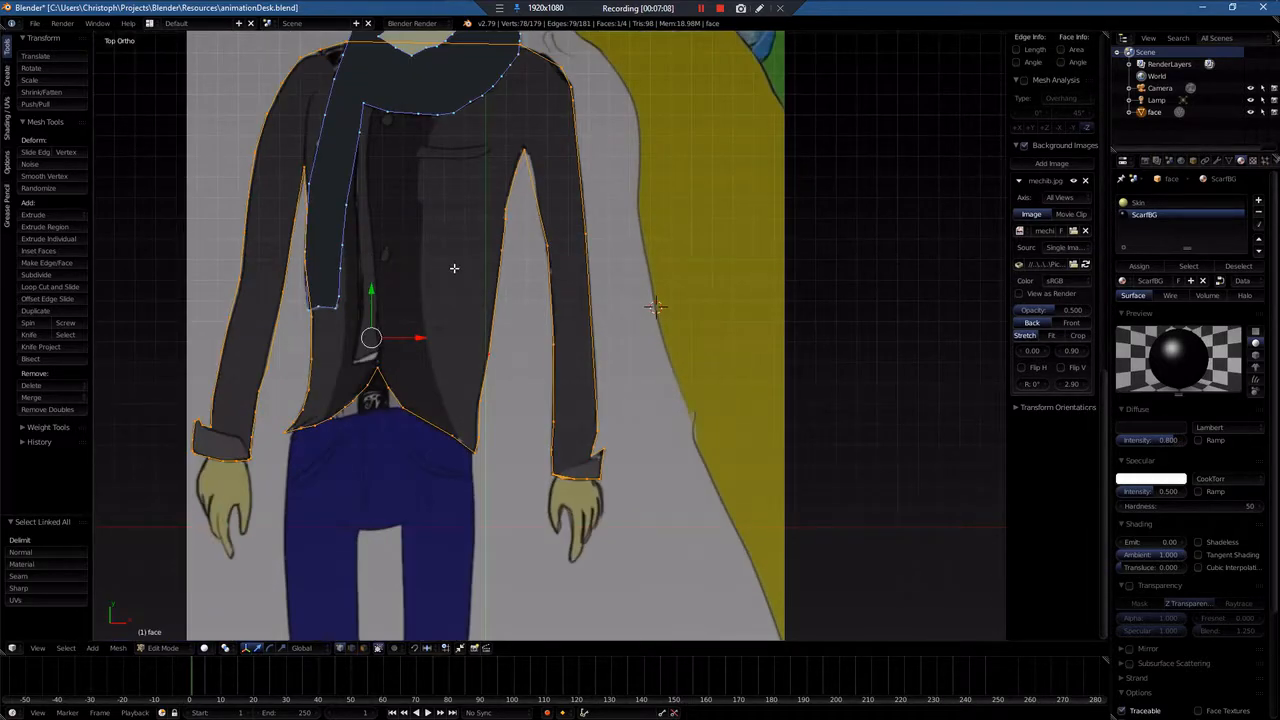
middle_click_drag(454, 268, 590, 330, "shift")
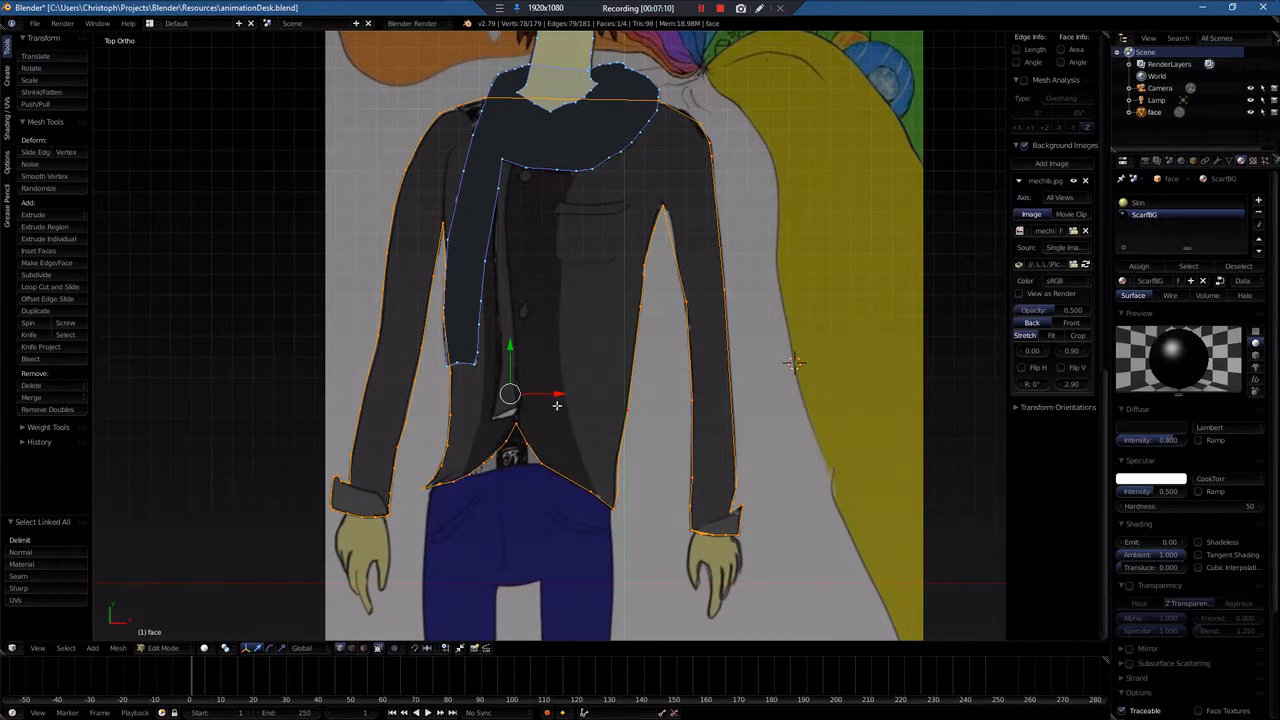
key("f")
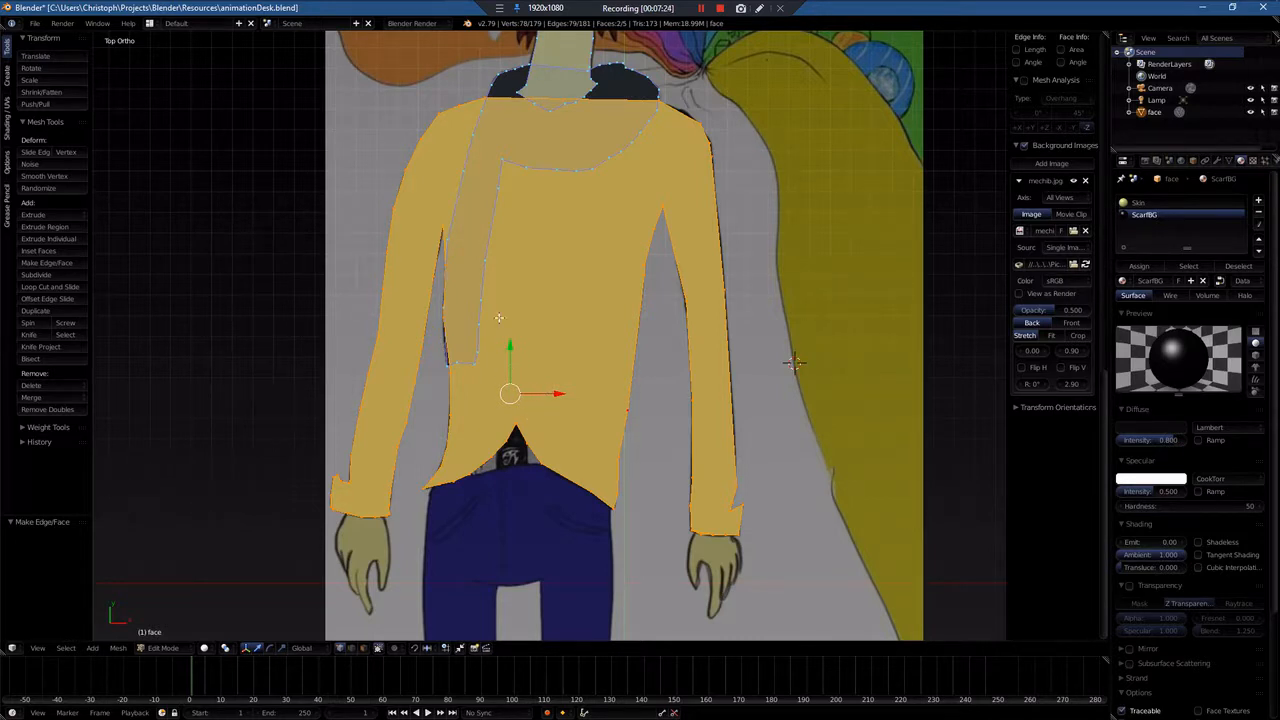
scroll(508, 381, "up", 2)
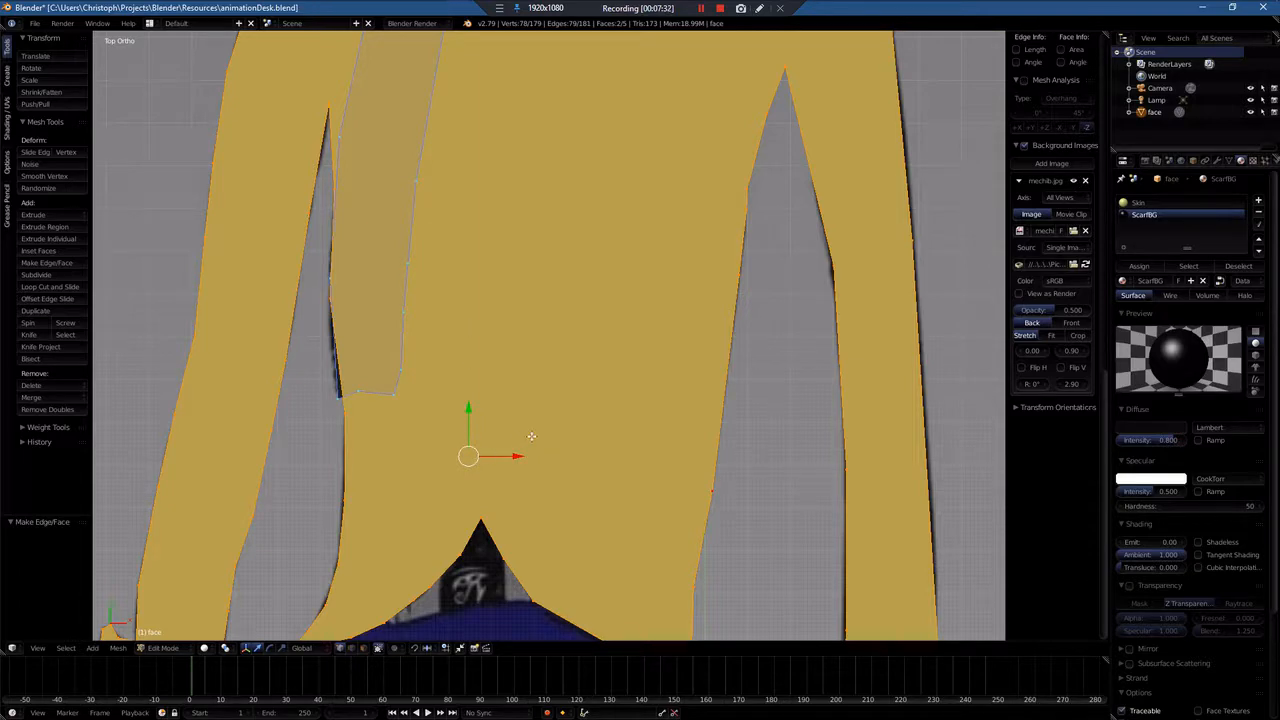
Step: Move the jacket face about -0.107 along the global Z axis so it lies behind the scarf
middle_click_drag(687, 441, 717, 373)
key("KP_7")
key("g")
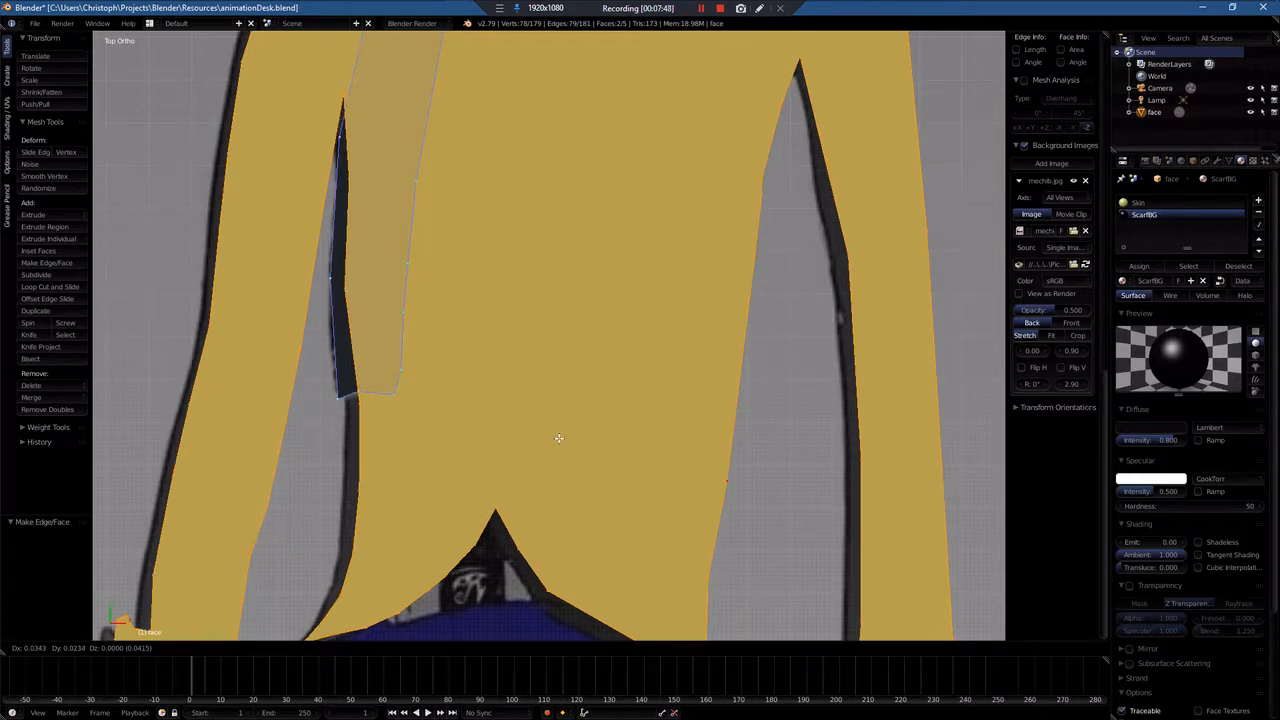
key("z")
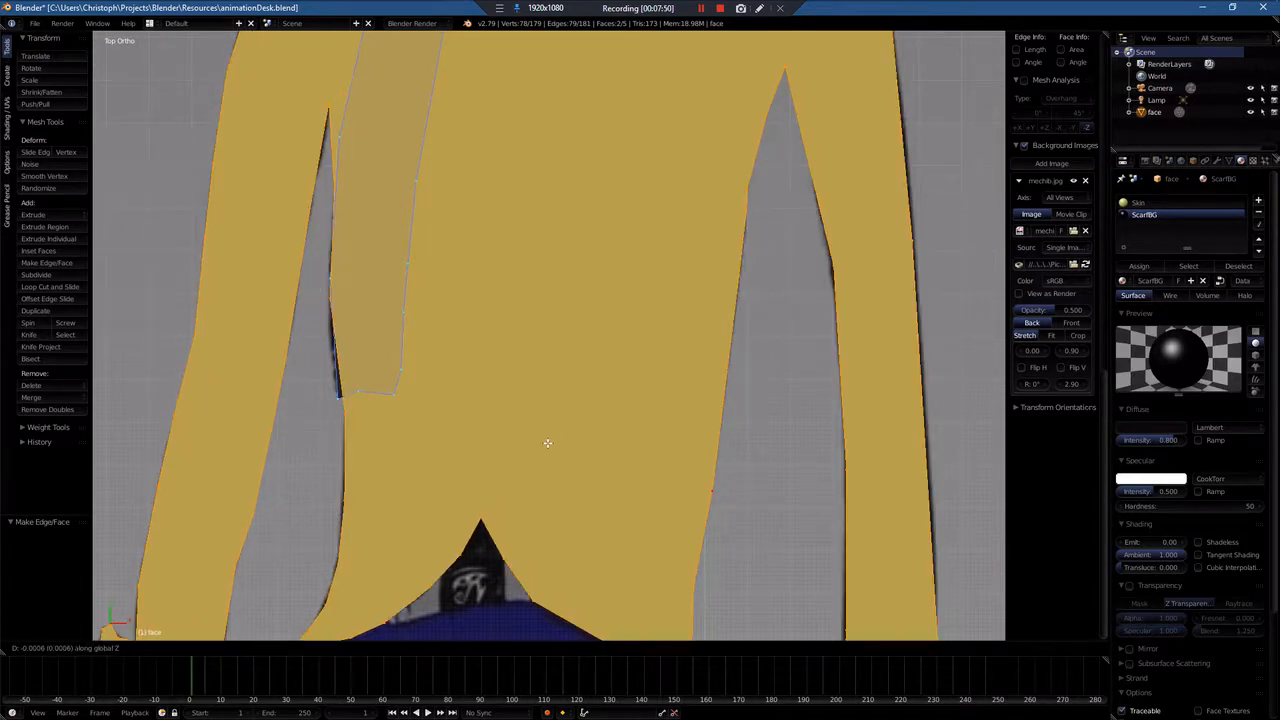
key("x")
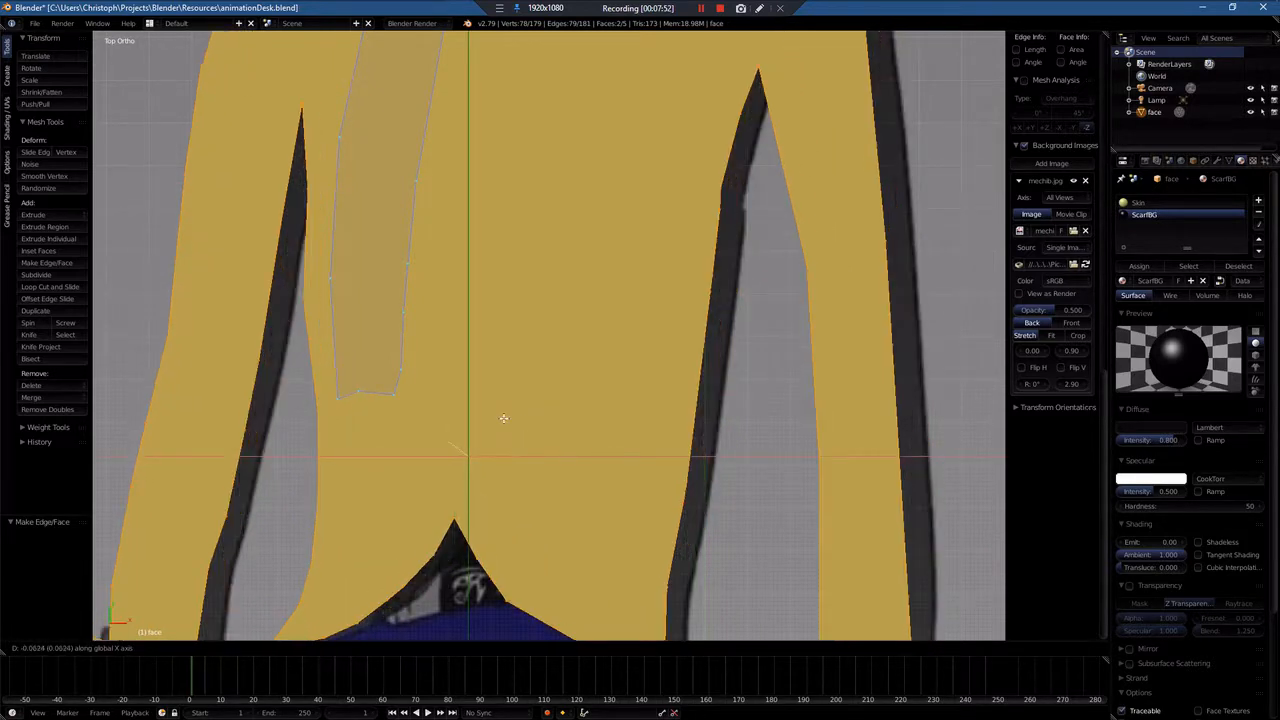
key("y")
key("x")
key("y")
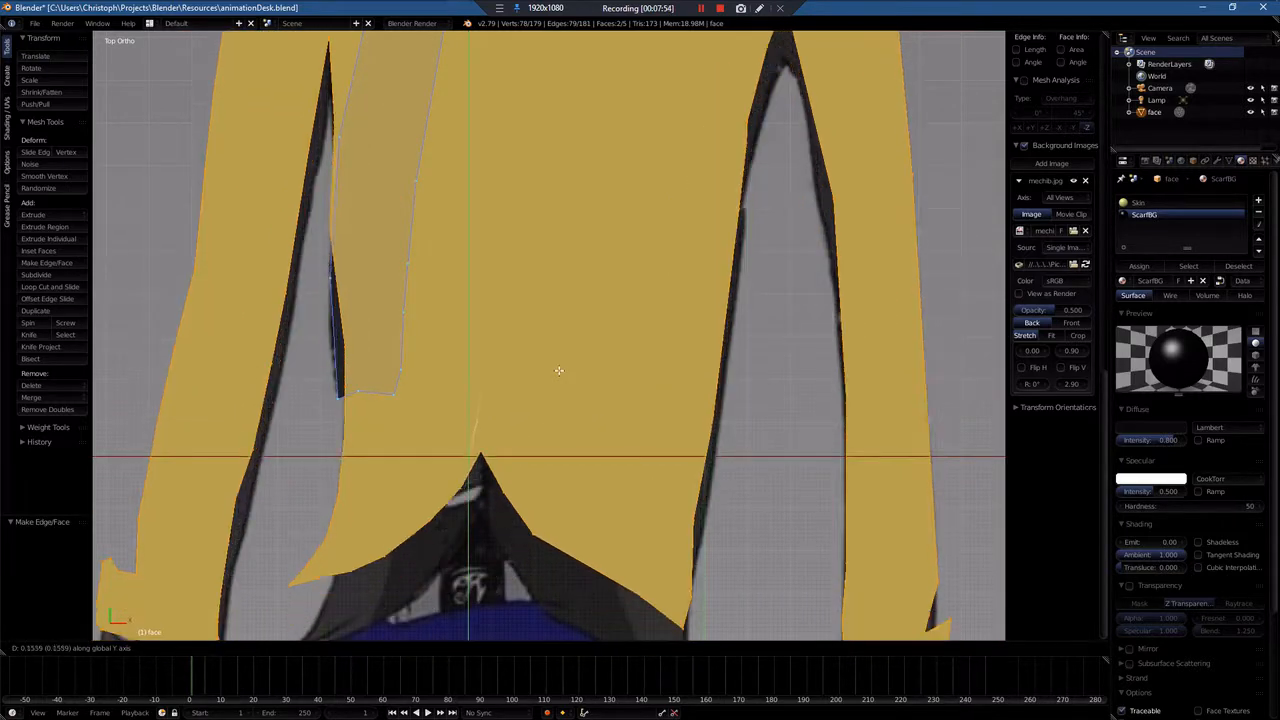
middle_click_drag(559, 371, 512, 438)
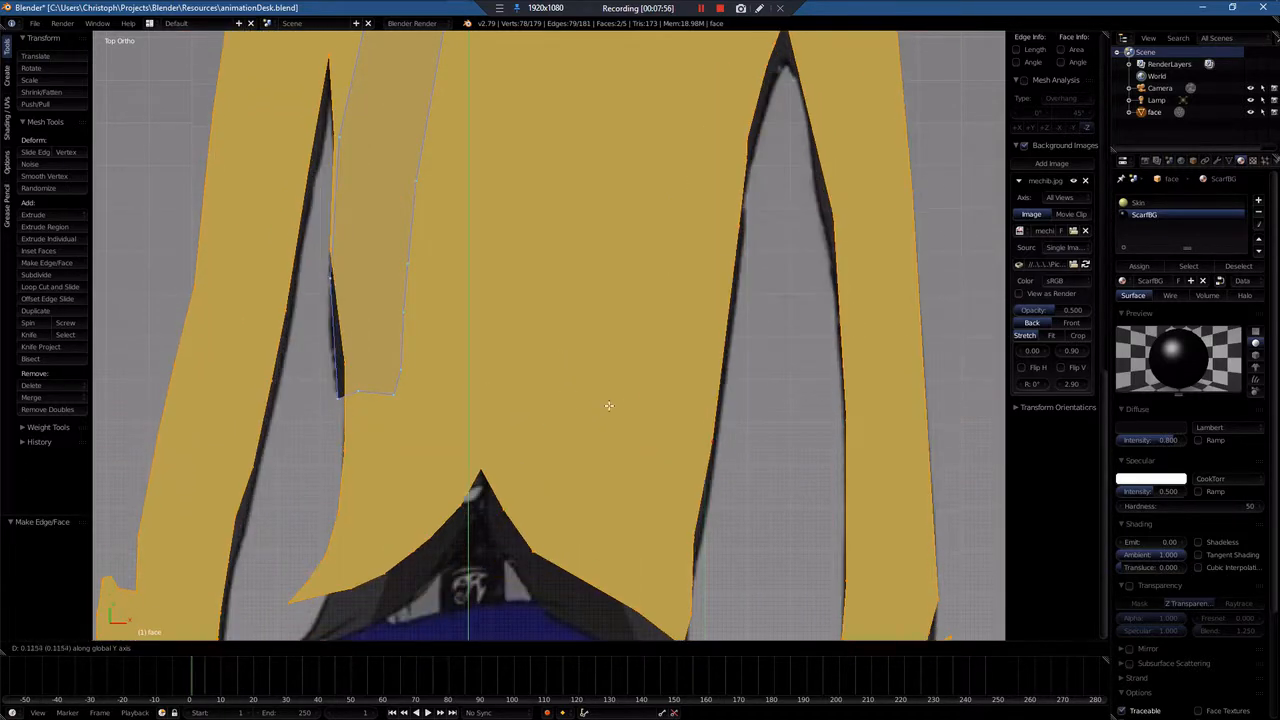
key("z")
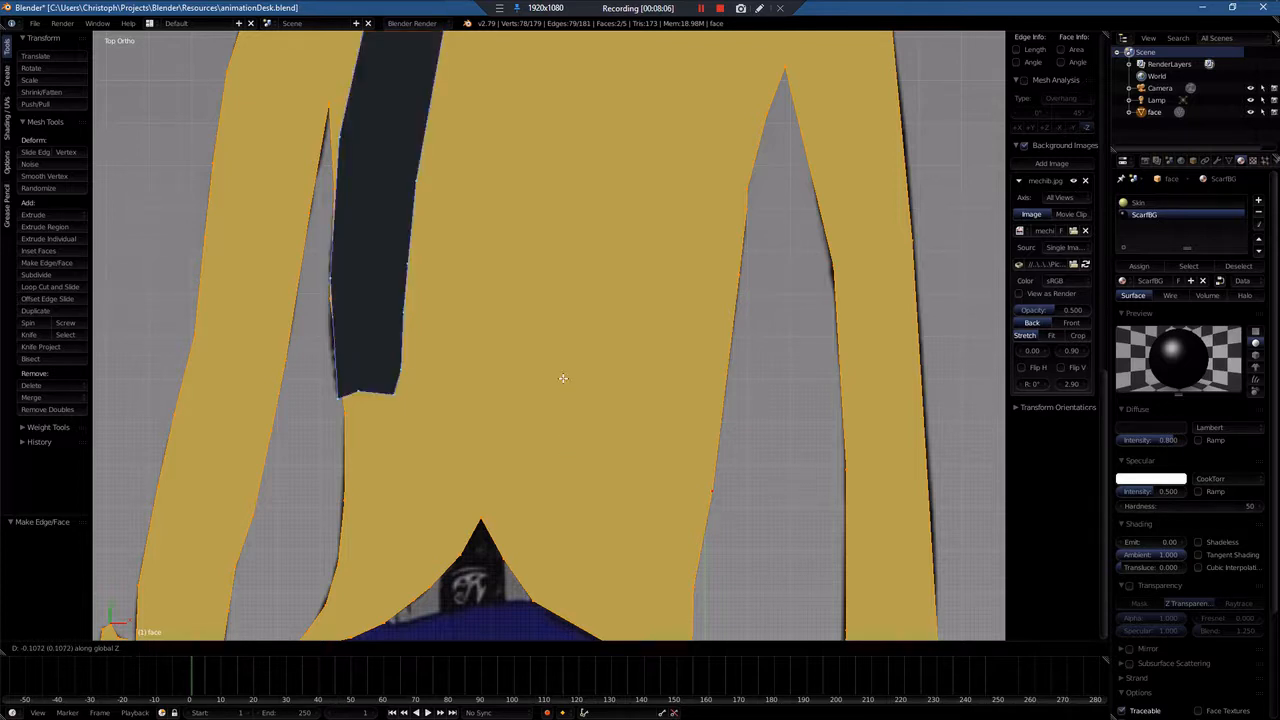
left_click(563, 378)
Step: Raise the jacket face about 0.099 along the global Z axis, keeping it just beneath the scarf
middle_click_drag(771, 466, 671, 408)
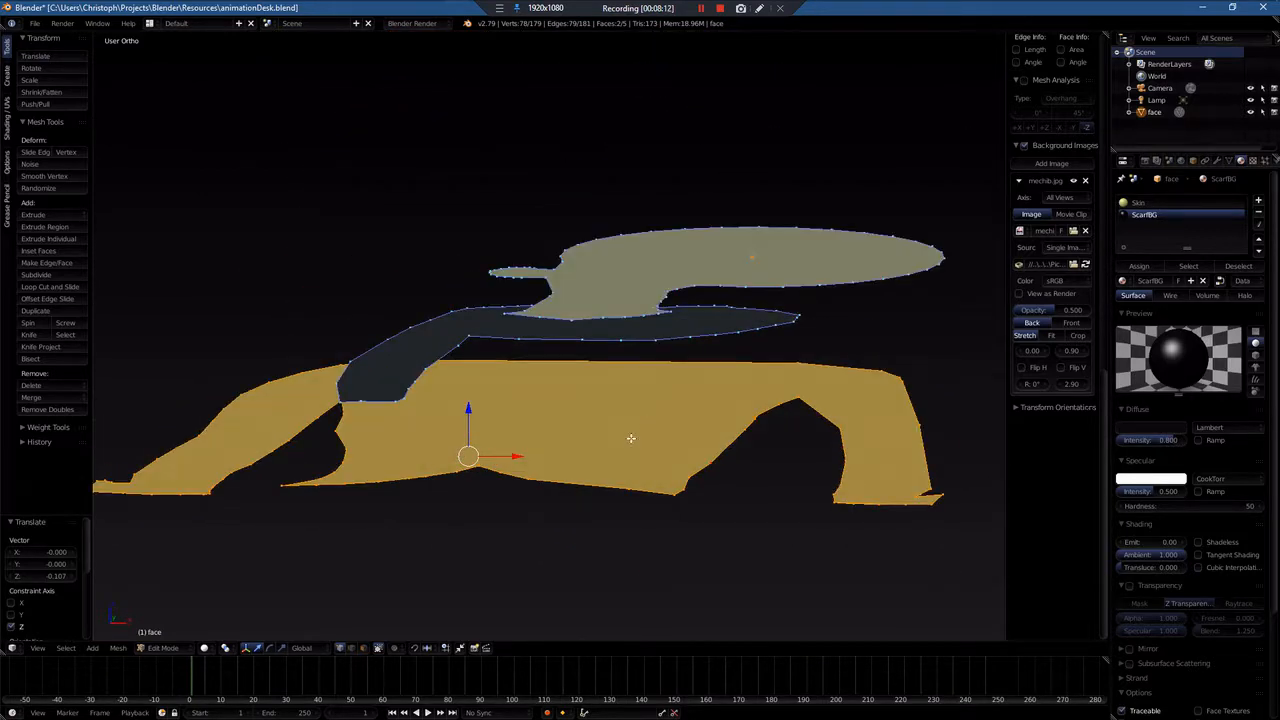
key("g")
key("z")
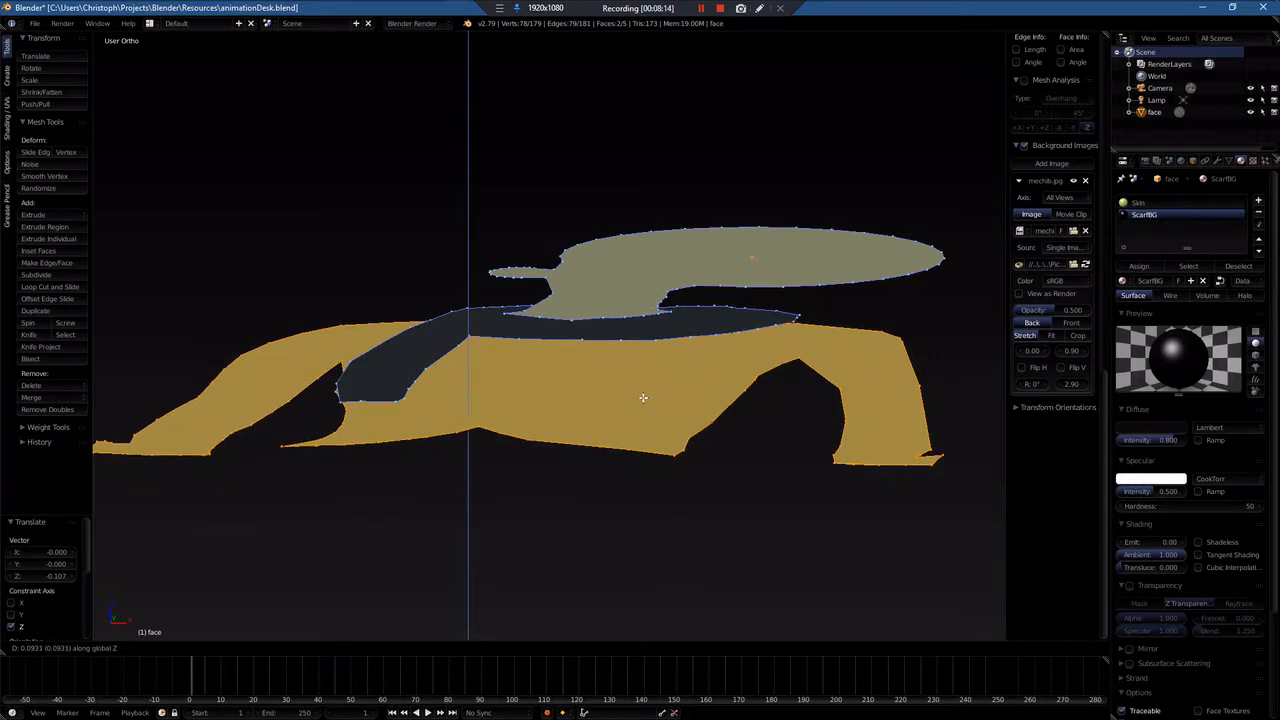
left_click(642, 397)
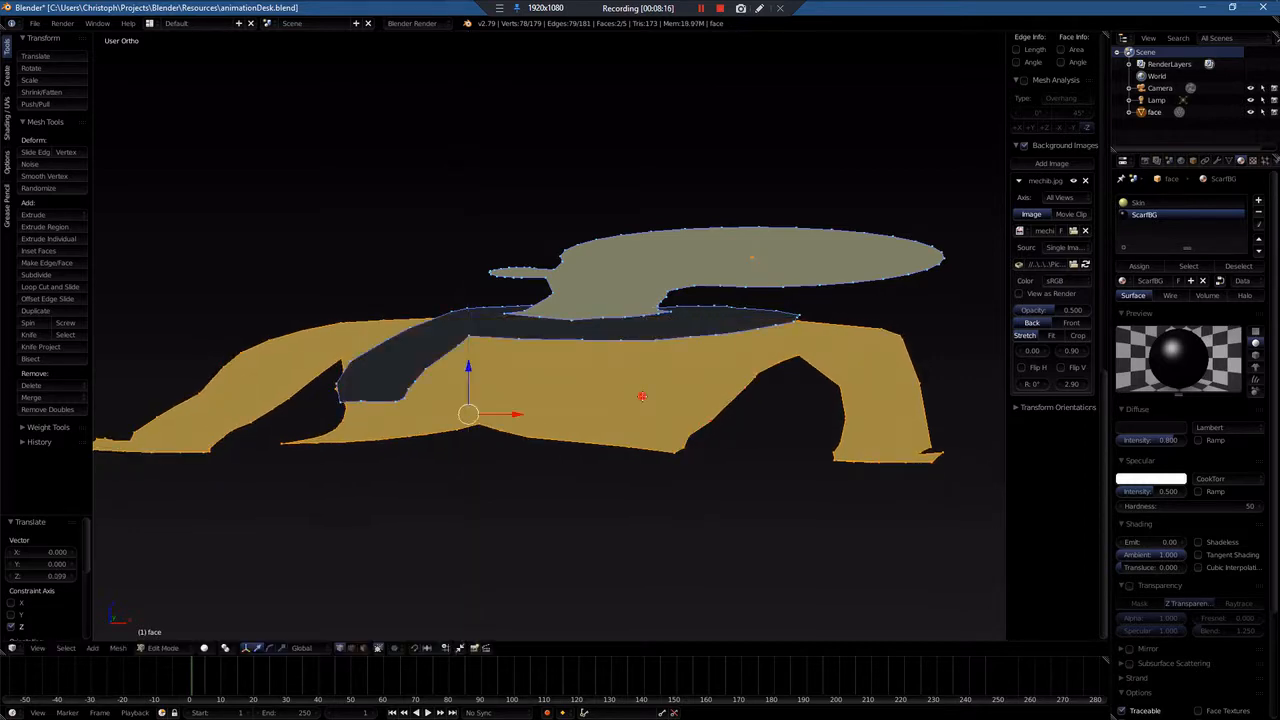
middle_click_drag(756, 430, 770, 480)
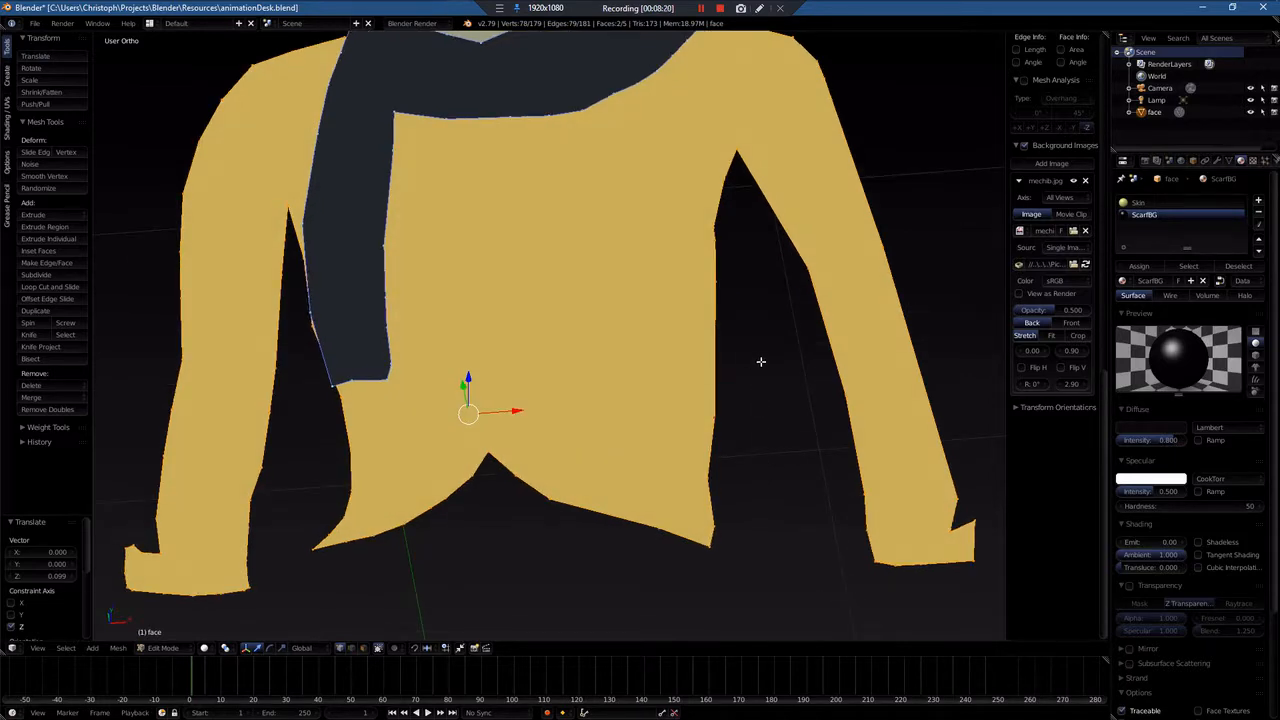
scroll(761, 362, "down", 2)
middle_click_drag(731, 339, 718, 449)
key("KP_7")
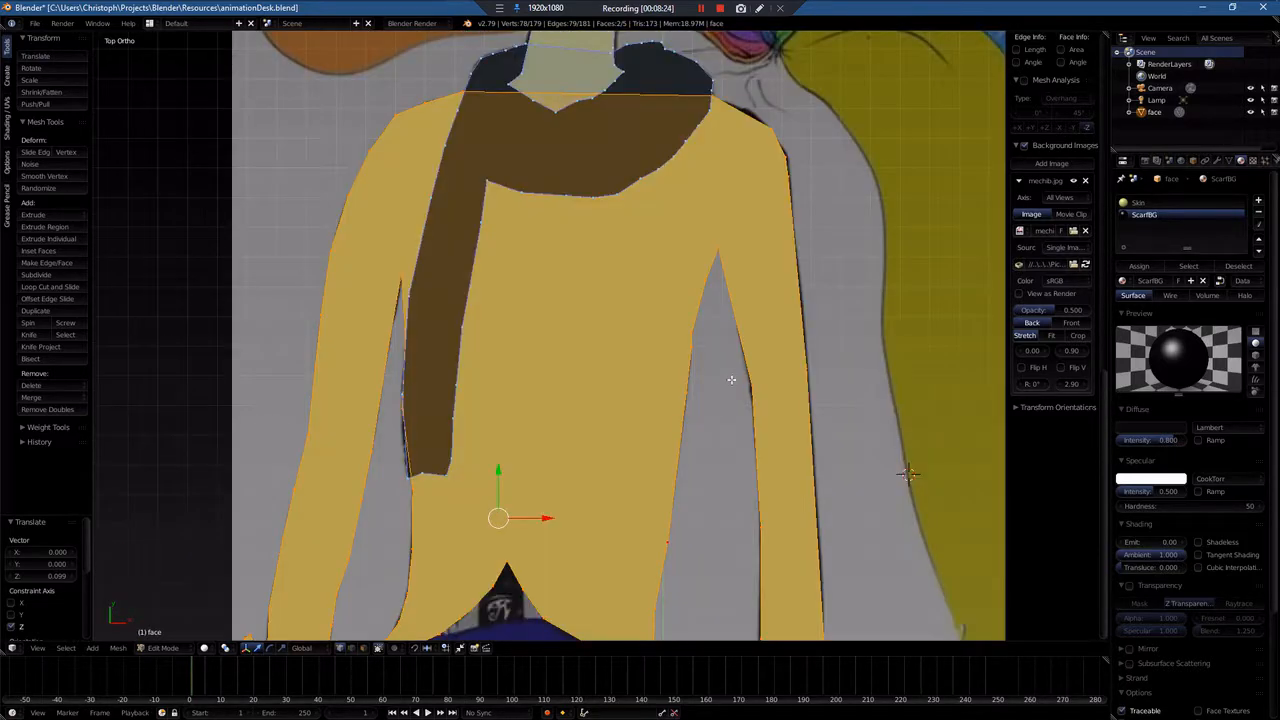
Step: Add a material slot with a new material and name the material jacket
scroll(722, 402, "down", 3)
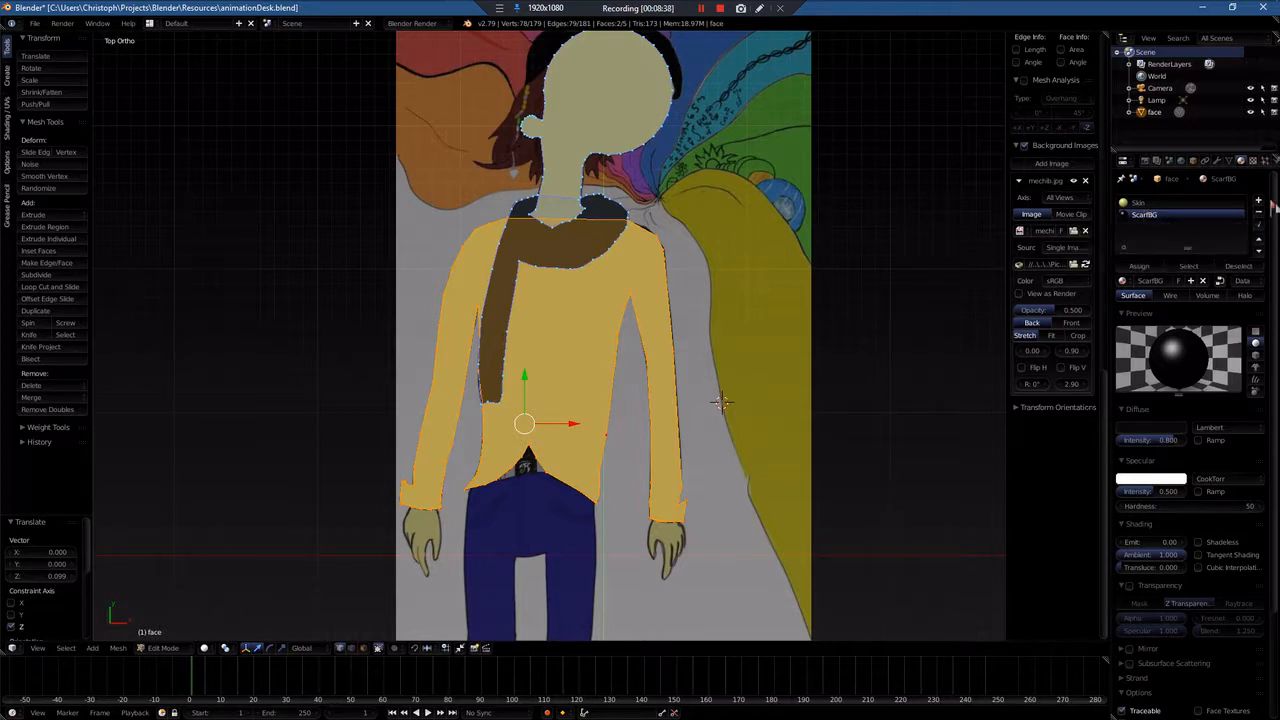
left_click(1259, 201)
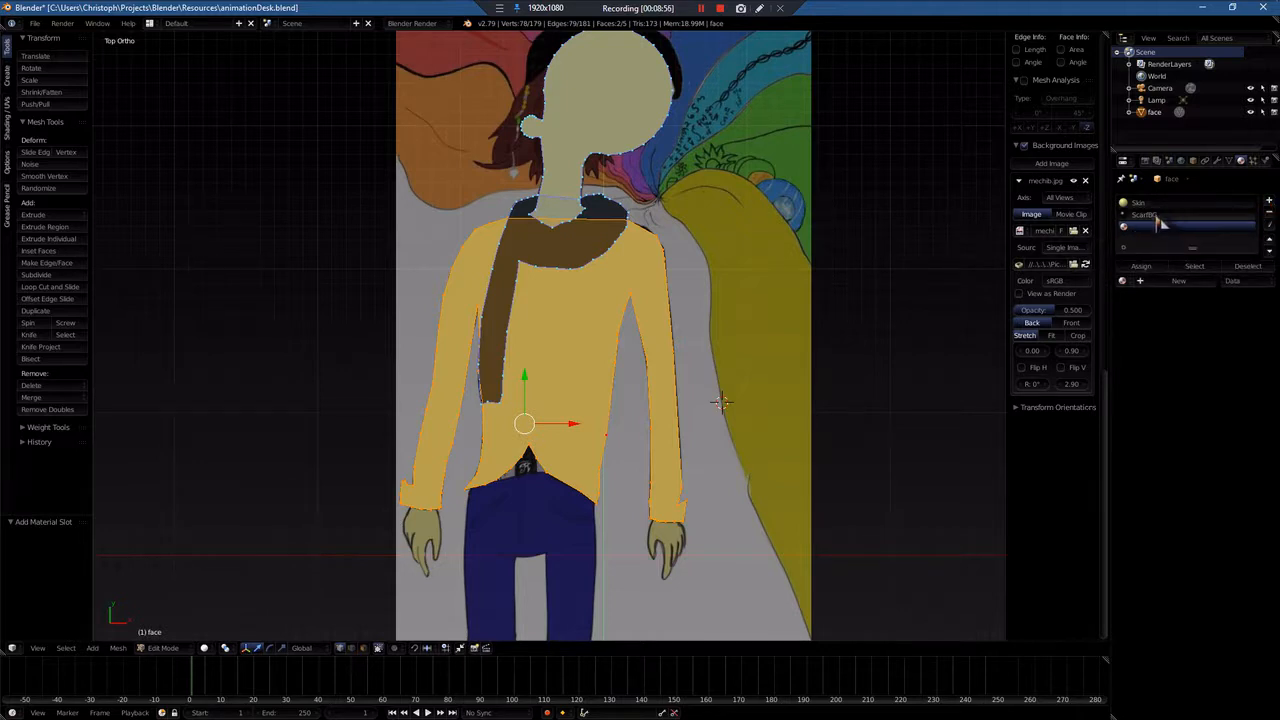
left_click(1182, 283)
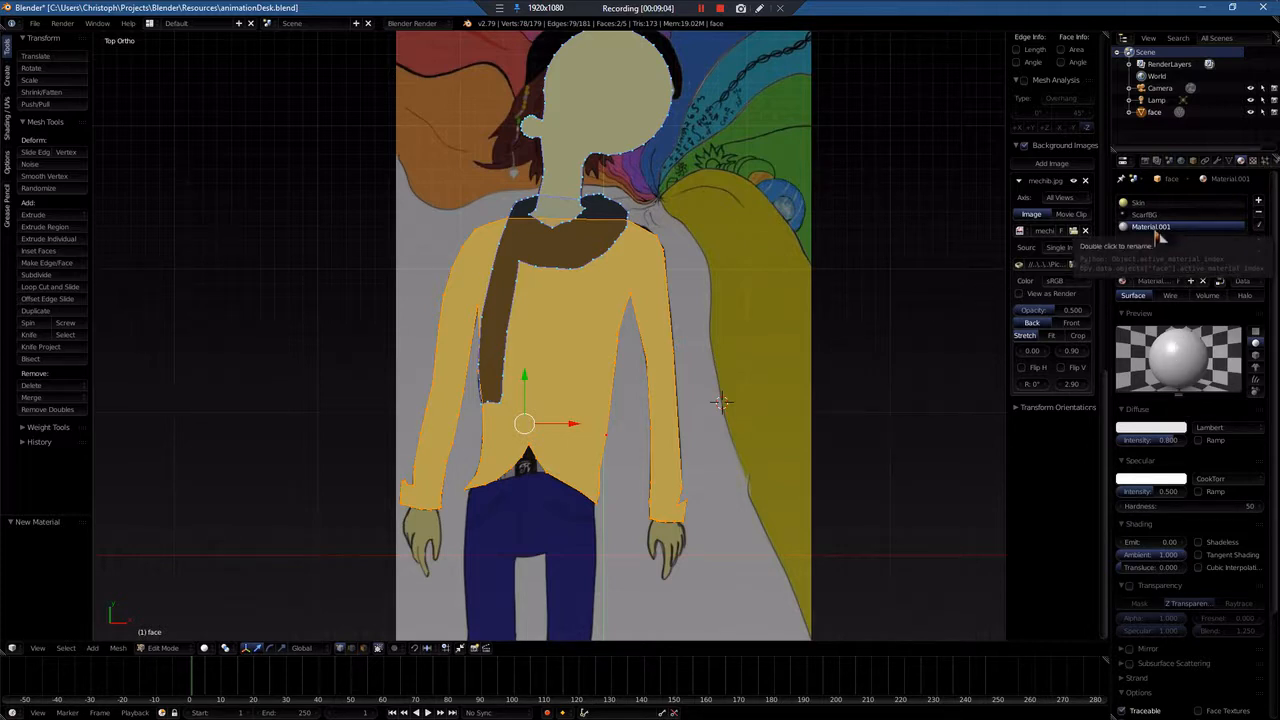
left_click(1158, 280)
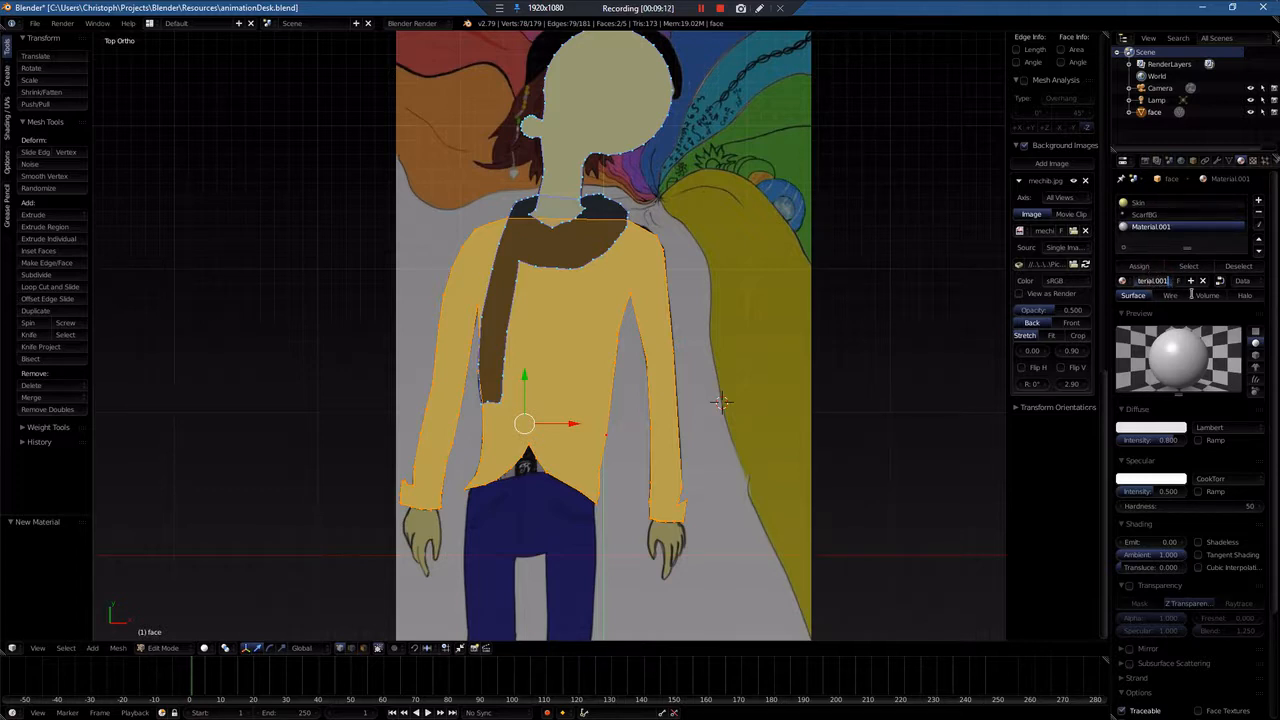
type("jacket")
key("Return")
Step: Set the jacket material's diffuse colour to dark grey, hex 4F4F4F, comparing it with the mechib.jpg reference in GIMP
left_click(1176, 427)
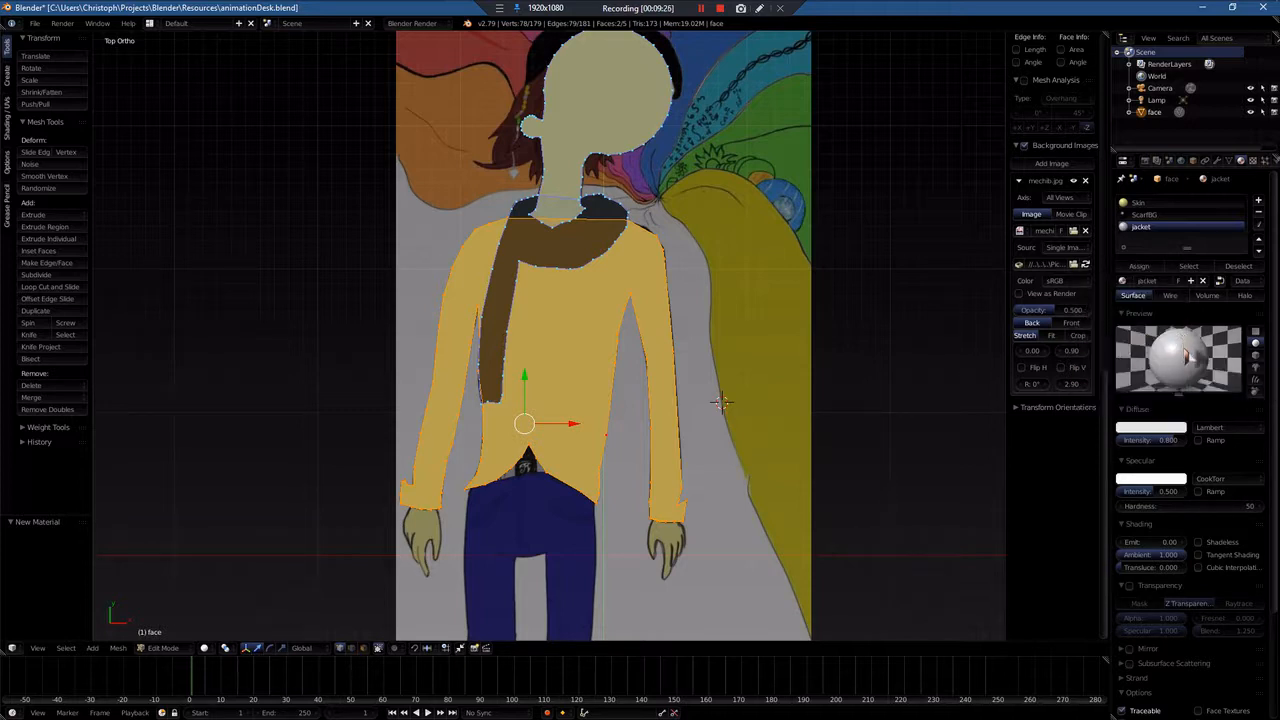
left_click(1163, 427)
left_click(1176, 333)
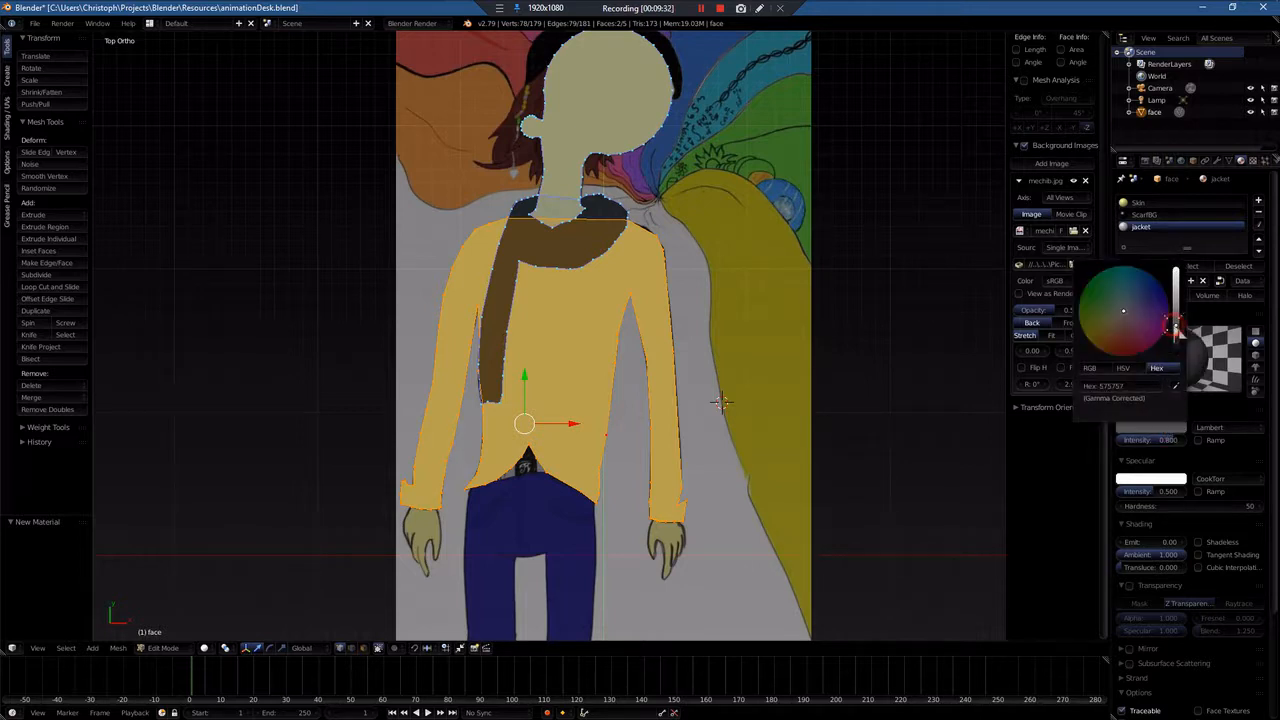
mouse_move(1177, 333)
left_mouse_down()
mouse_move(1176, 312)
mouse_move(1185, 342)
left_mouse_up()
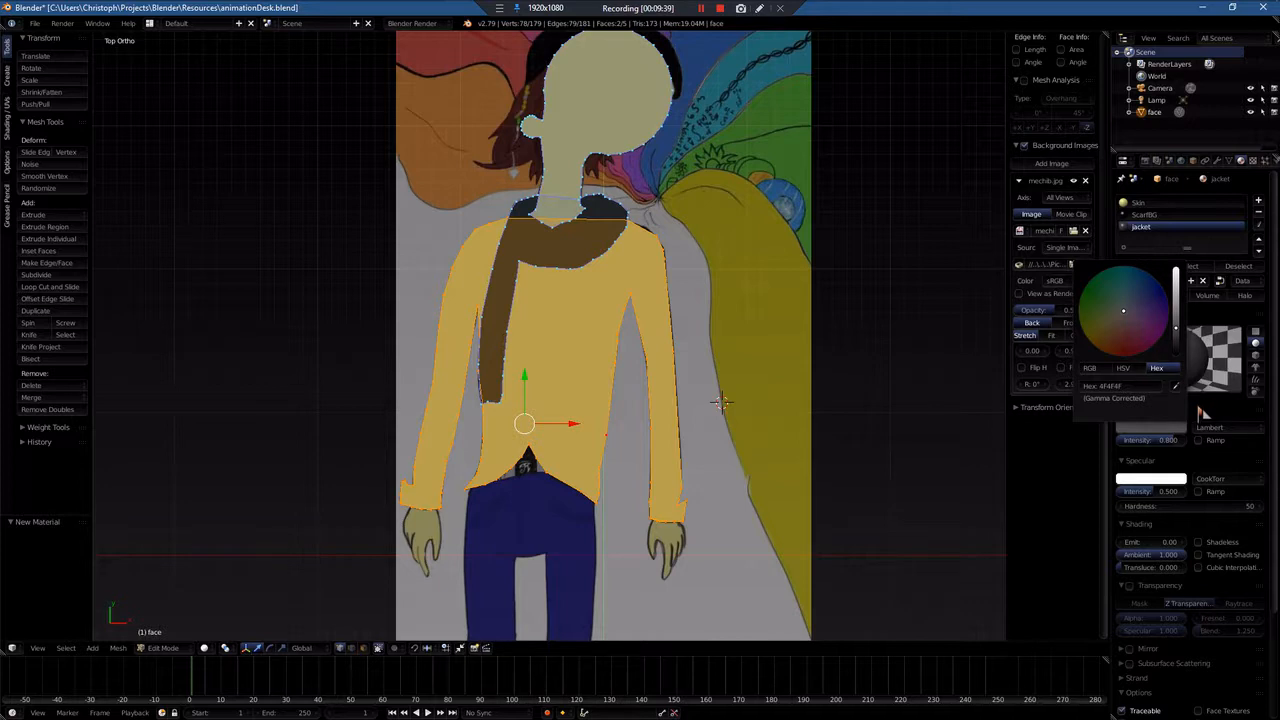
left_click(1122, 387)
key("Home")
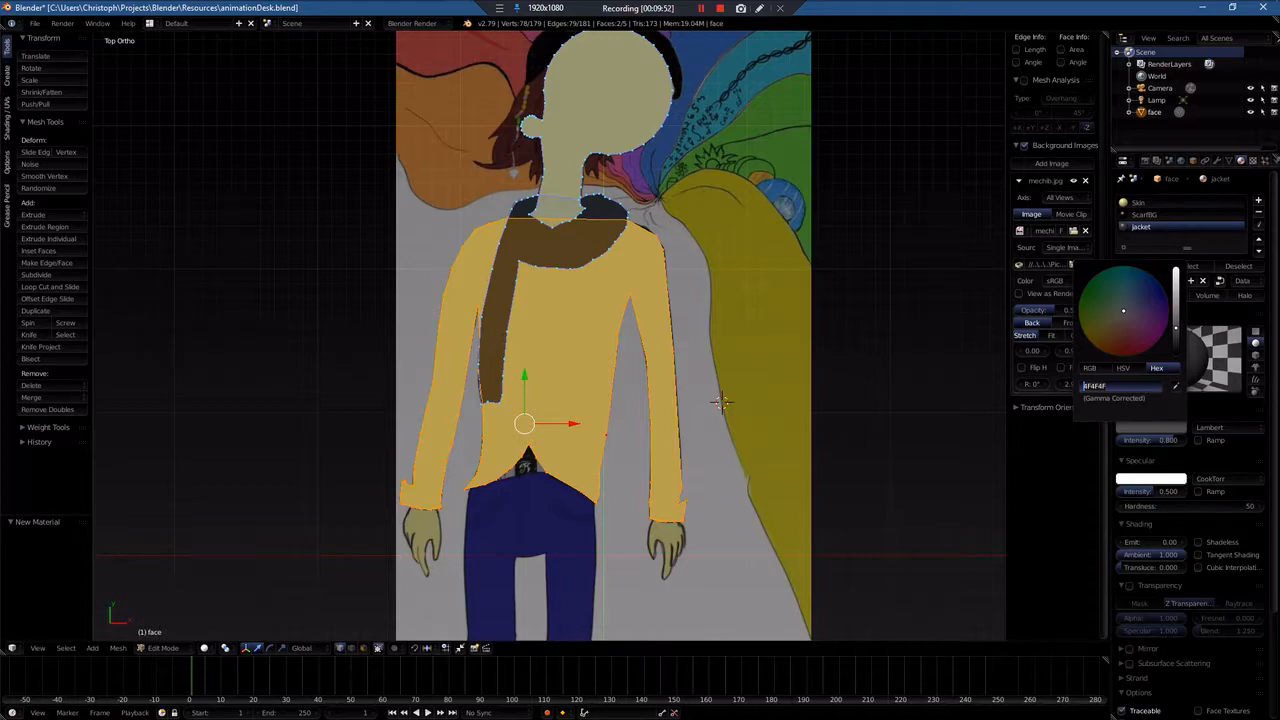
left_click_drag(1279, 158, 766, 143)
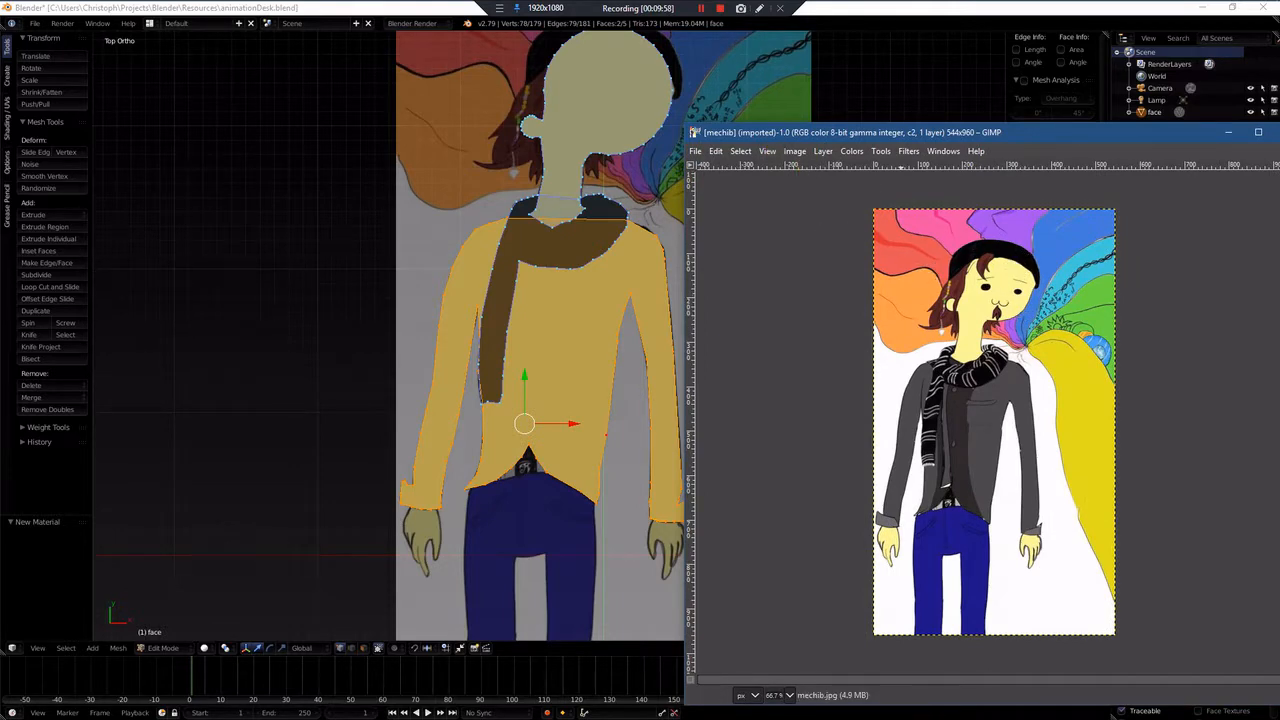
left_click_drag(882, 138, 1279, 148)
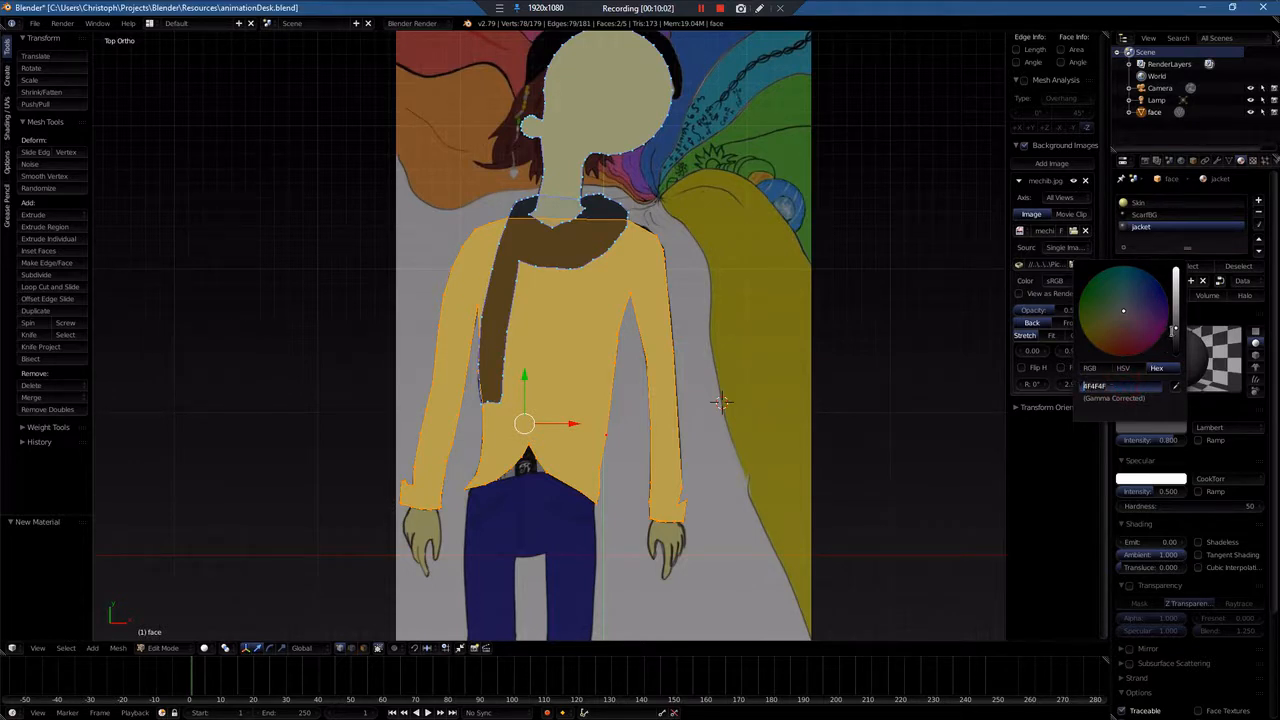
key("Return")
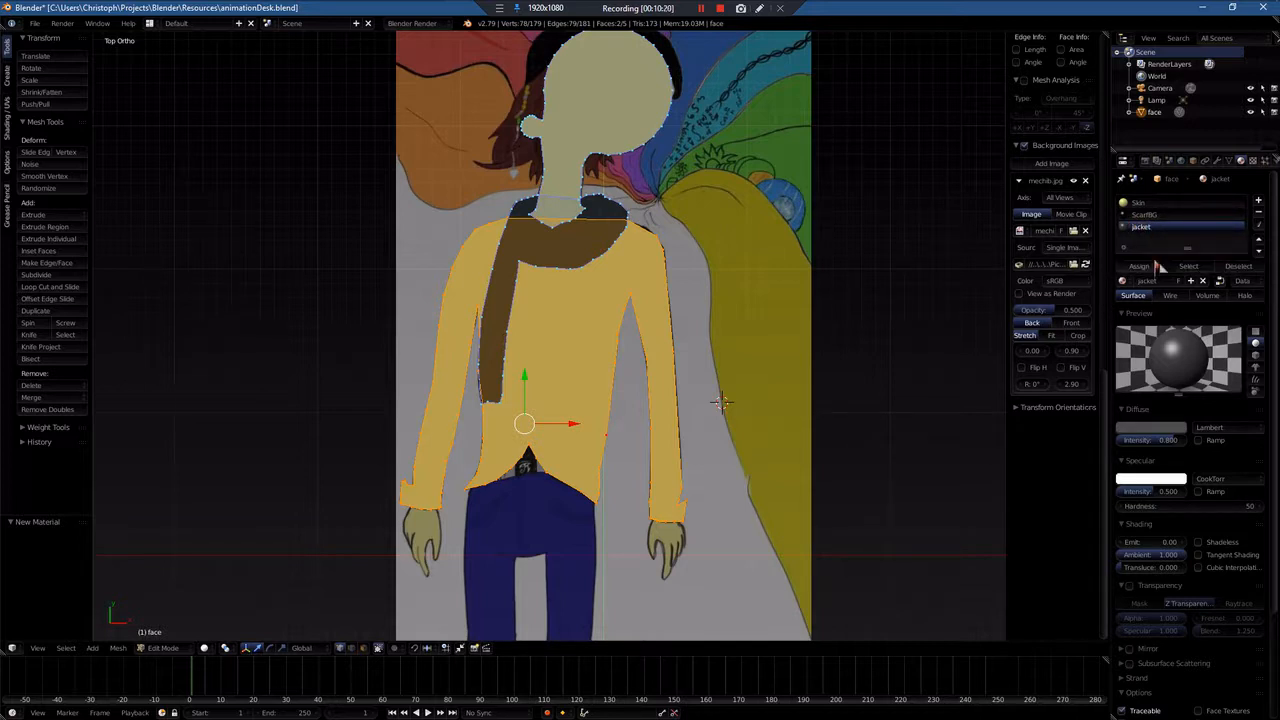
Step: Assign the jacket material to the jacket face, drop the face selection and inspect the coloured layers at an angle
left_click(1140, 267)
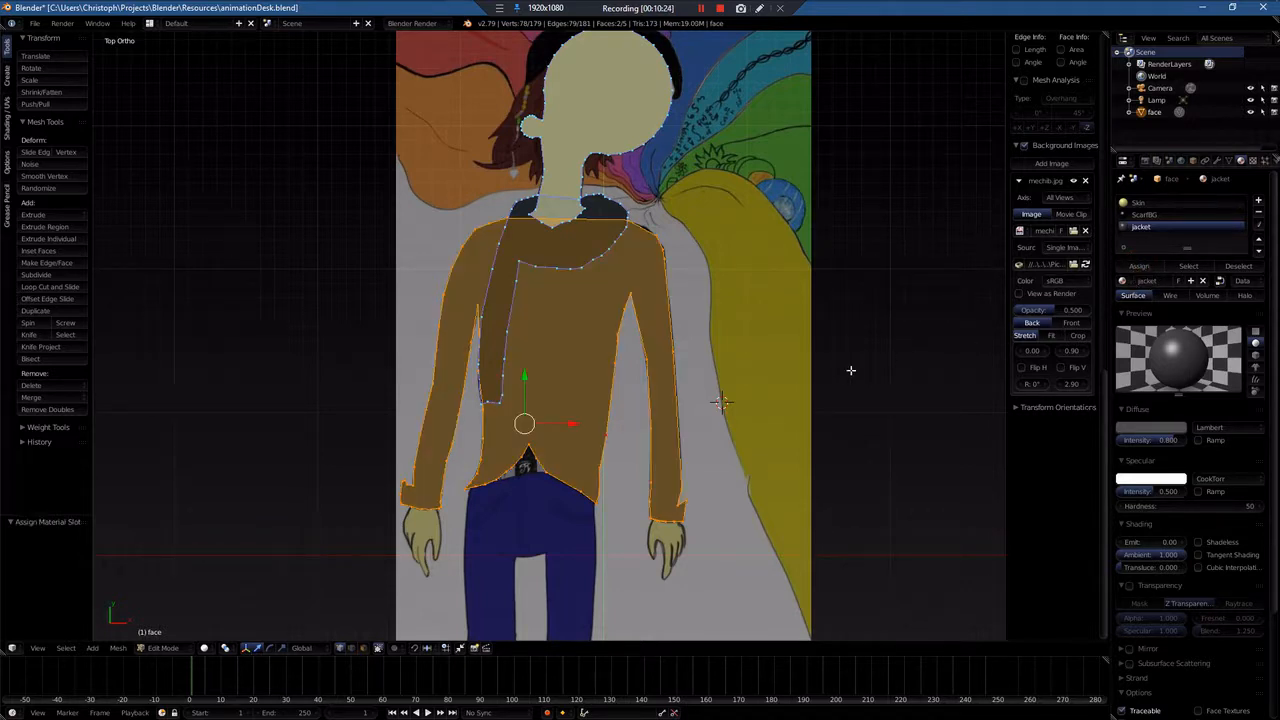
right_click(675, 360)
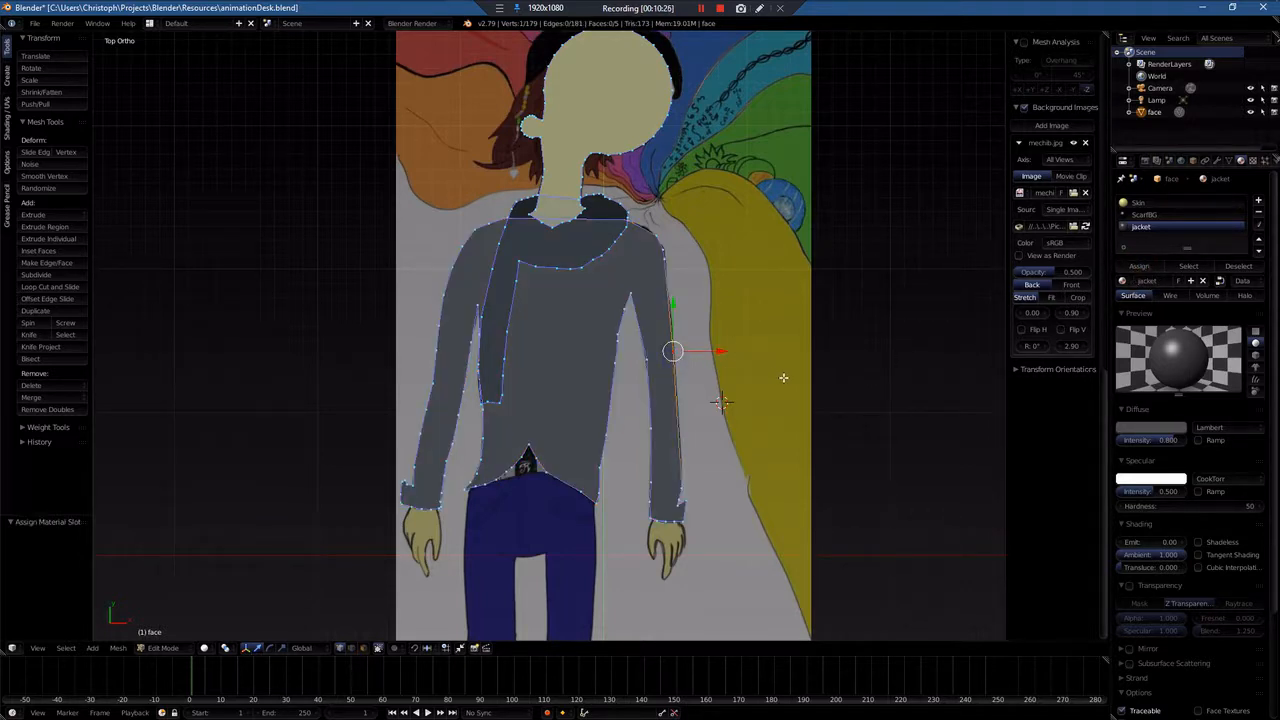
mouse_move(775, 401)
middle_mouse_down()
mouse_move(746, 366)
mouse_move(746, 329)
mouse_move(769, 349)
mouse_move(789, 400)
mouse_move(763, 389)
mouse_move(779, 397)
middle_mouse_up()
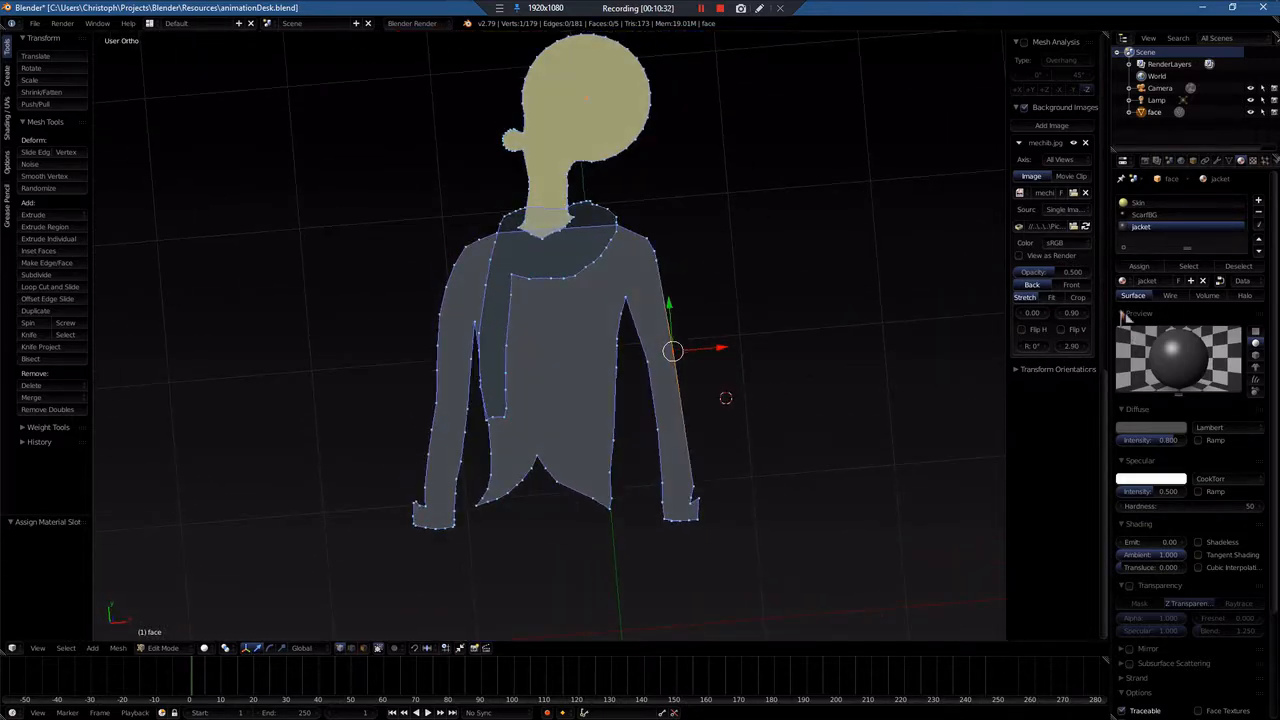
middle_click_drag(903, 343, 834, 375)
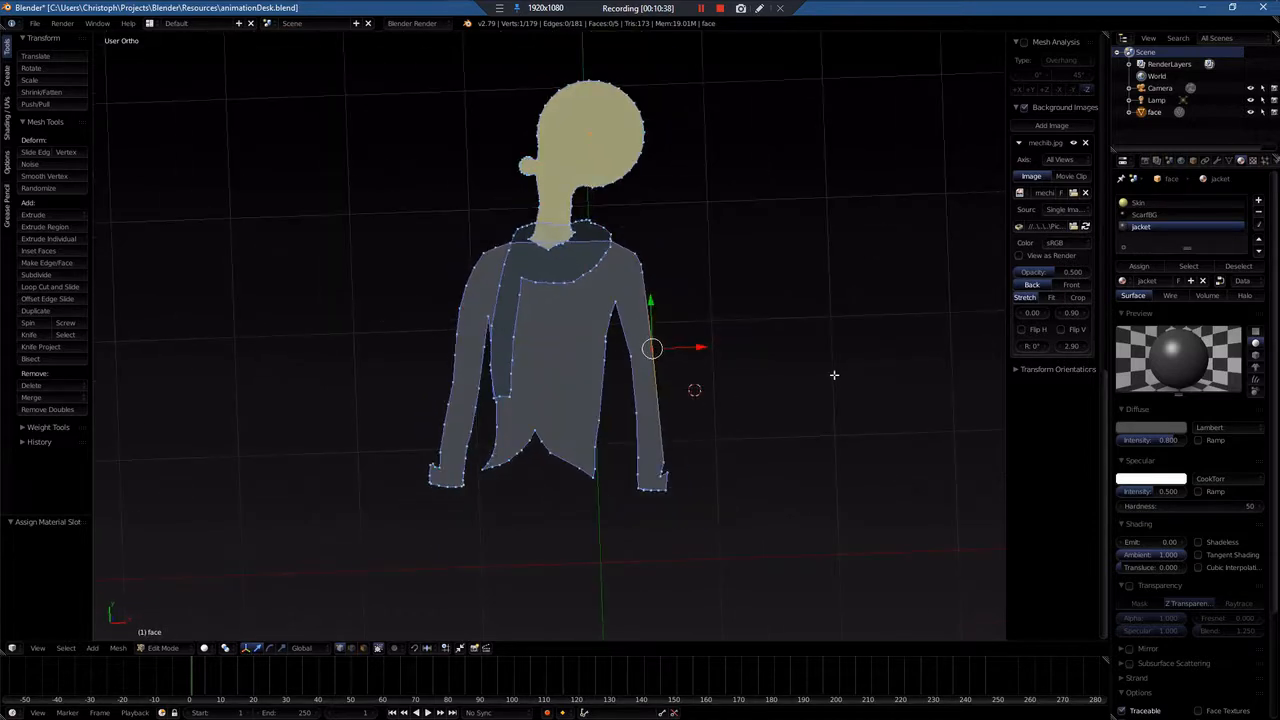
left_click(1026, 298)
key("KP_7")
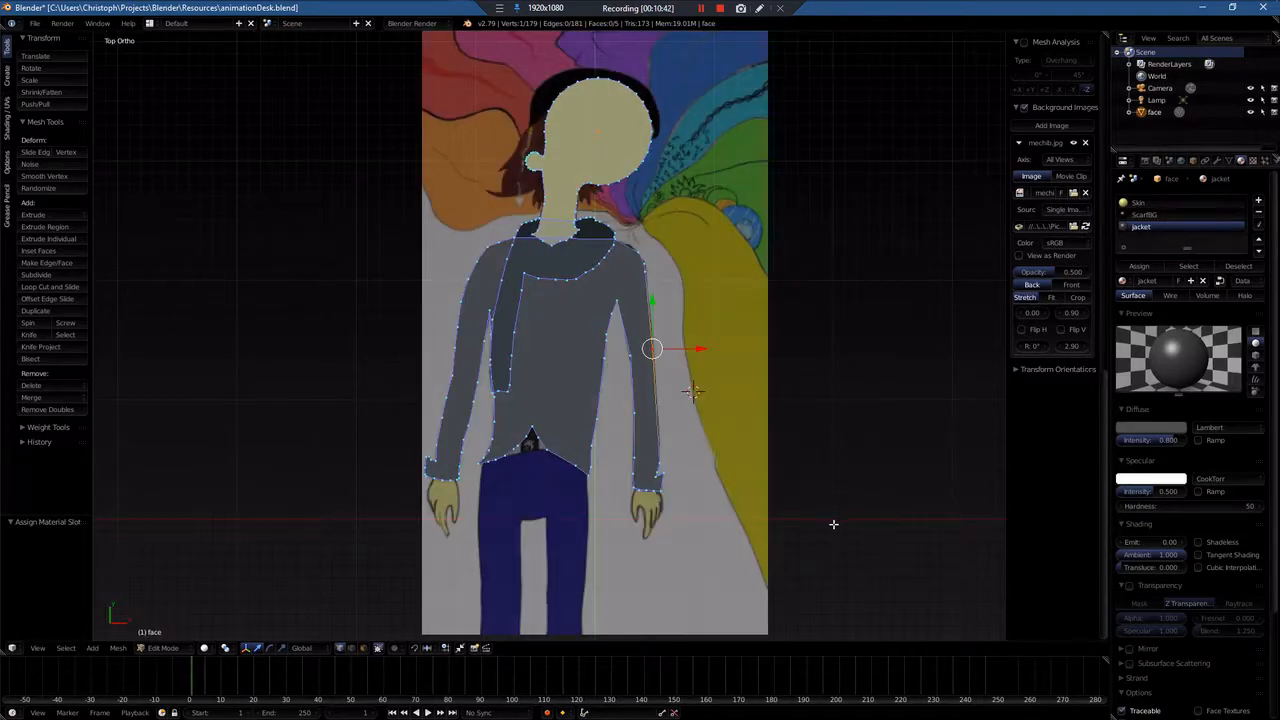
Step: Add a plane to the character mesh and move it about -1.386 in X and -1.285 in Y, over the trousers in the reference
middle_click_drag(824, 531, 896, 446, "shift")
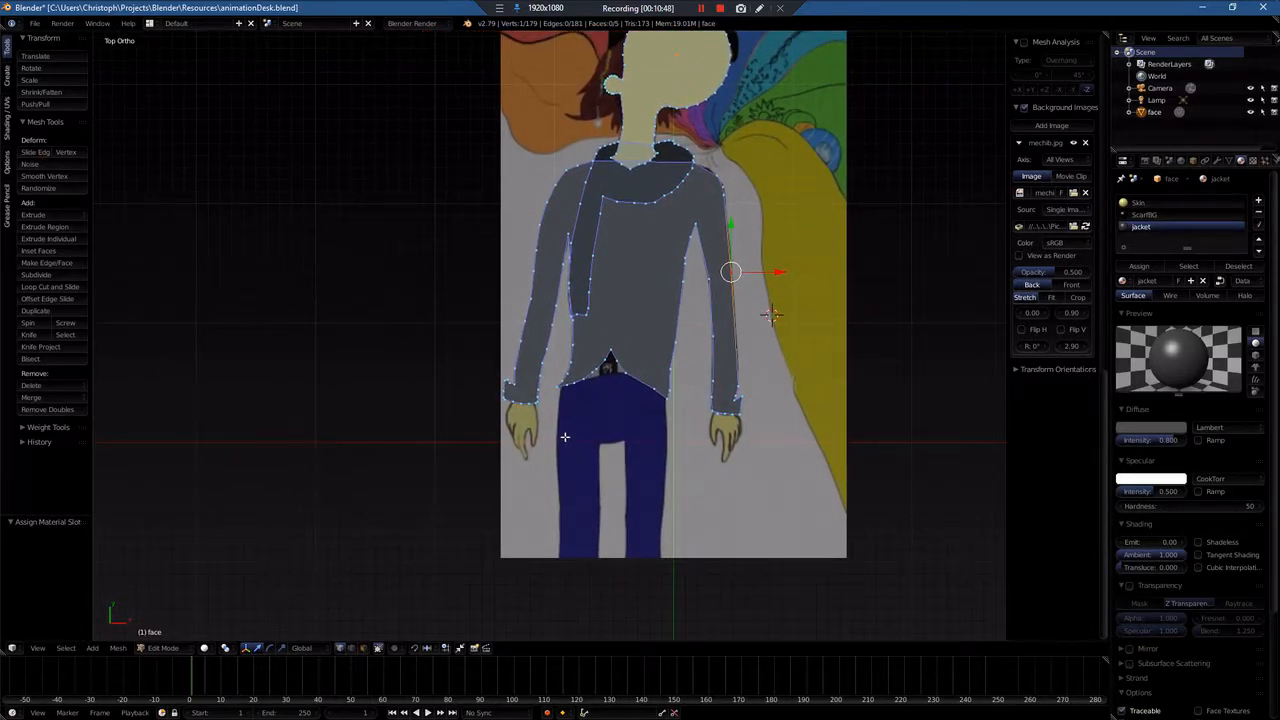
key("shift+a")
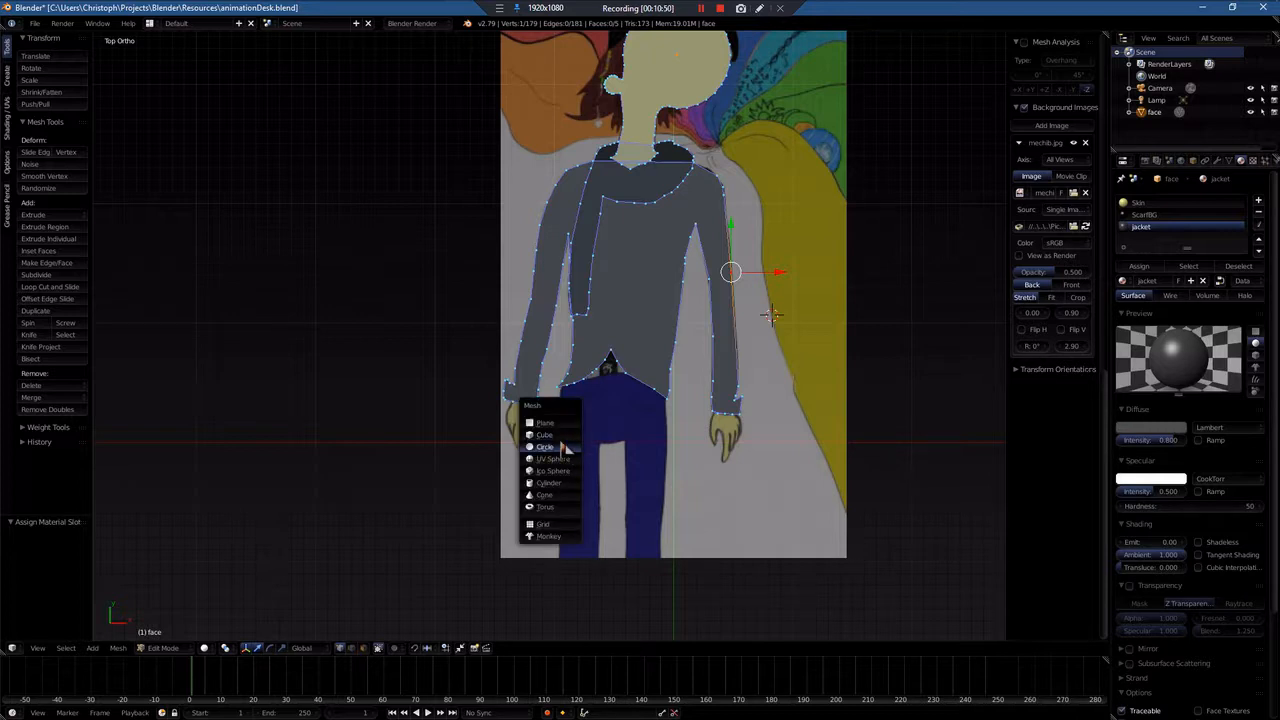
left_click(552, 424)
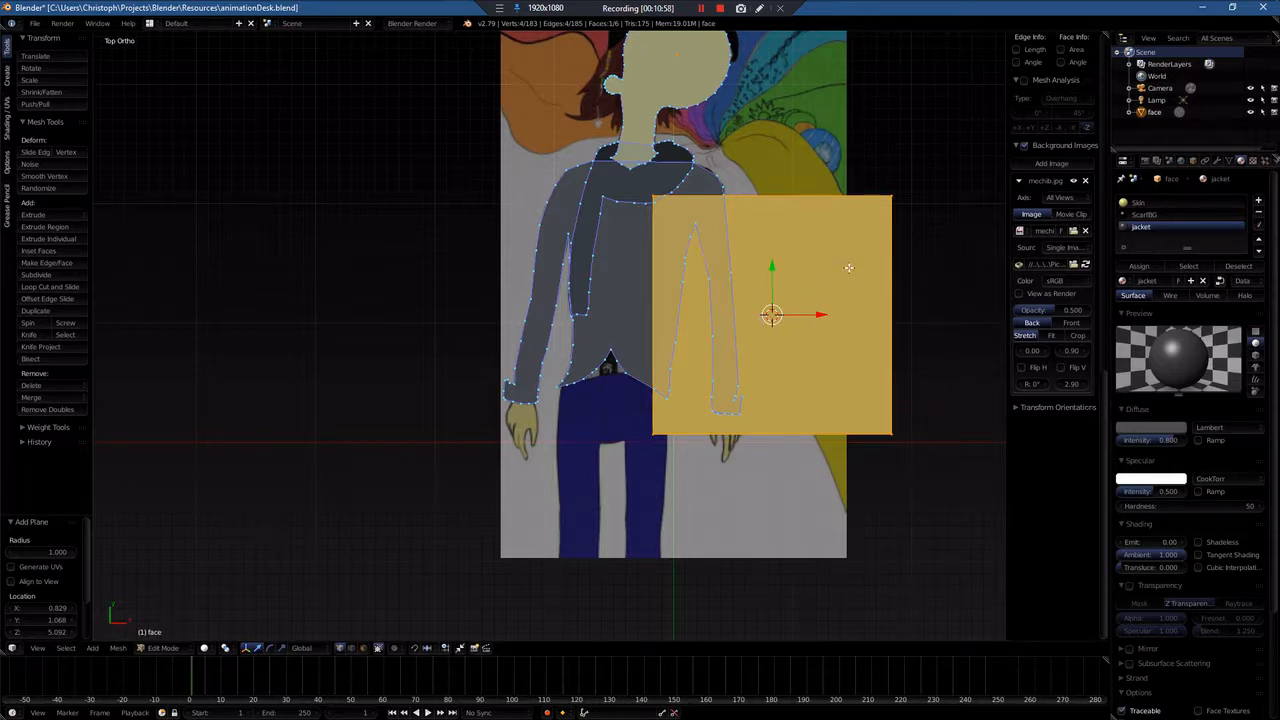
key("g")
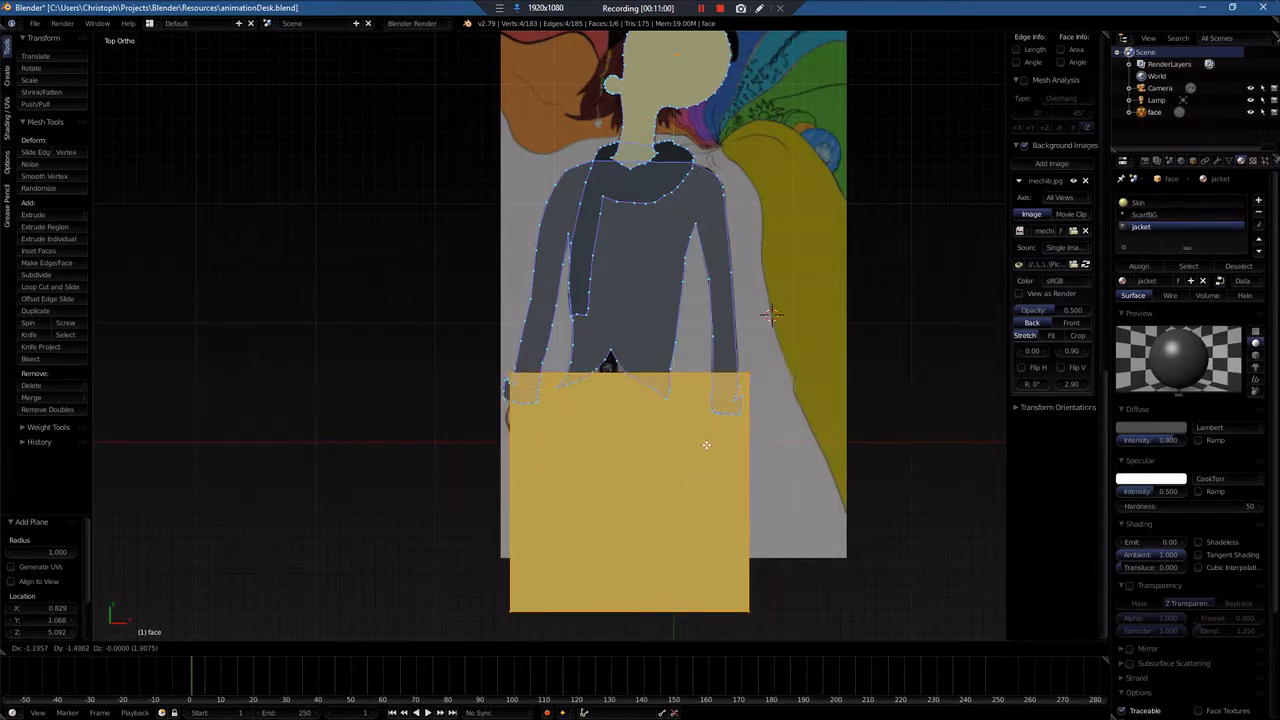
left_click(687, 422)
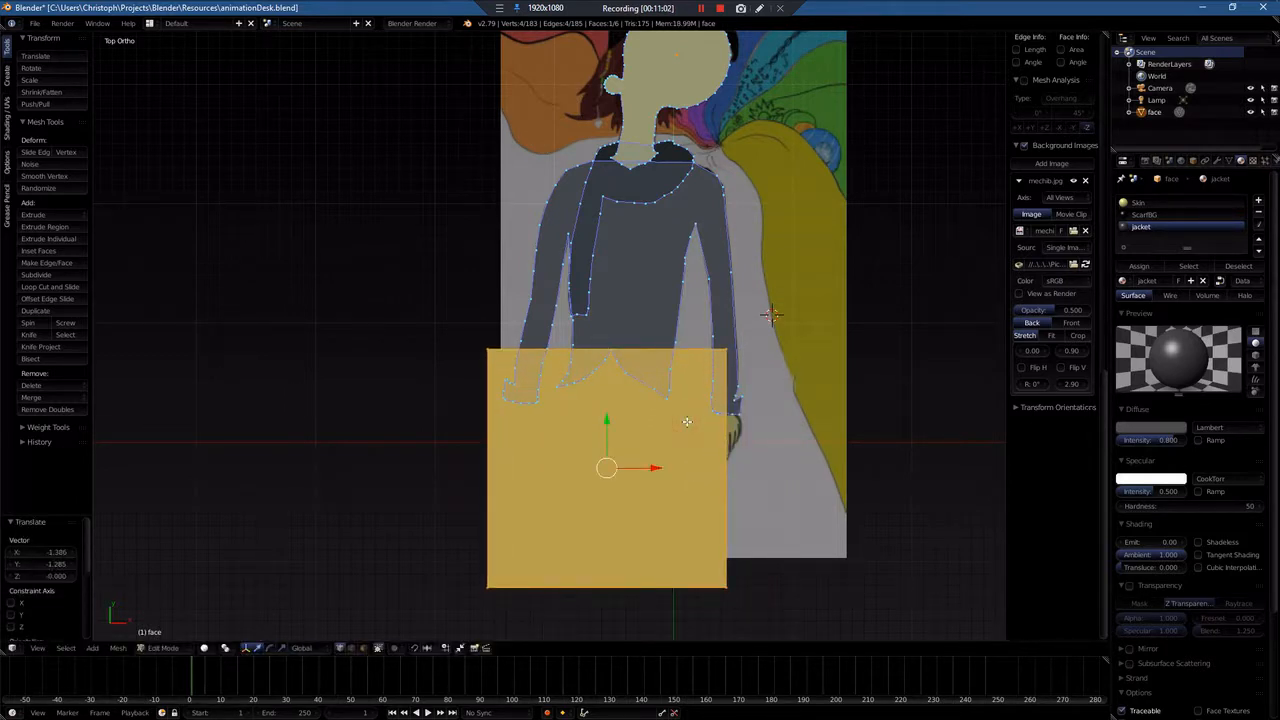
Step: Narrow the plane along X to about 0.444 of its width and move it about 0.050 in X and -0.346 in Y, below the jacket hem
key("s")
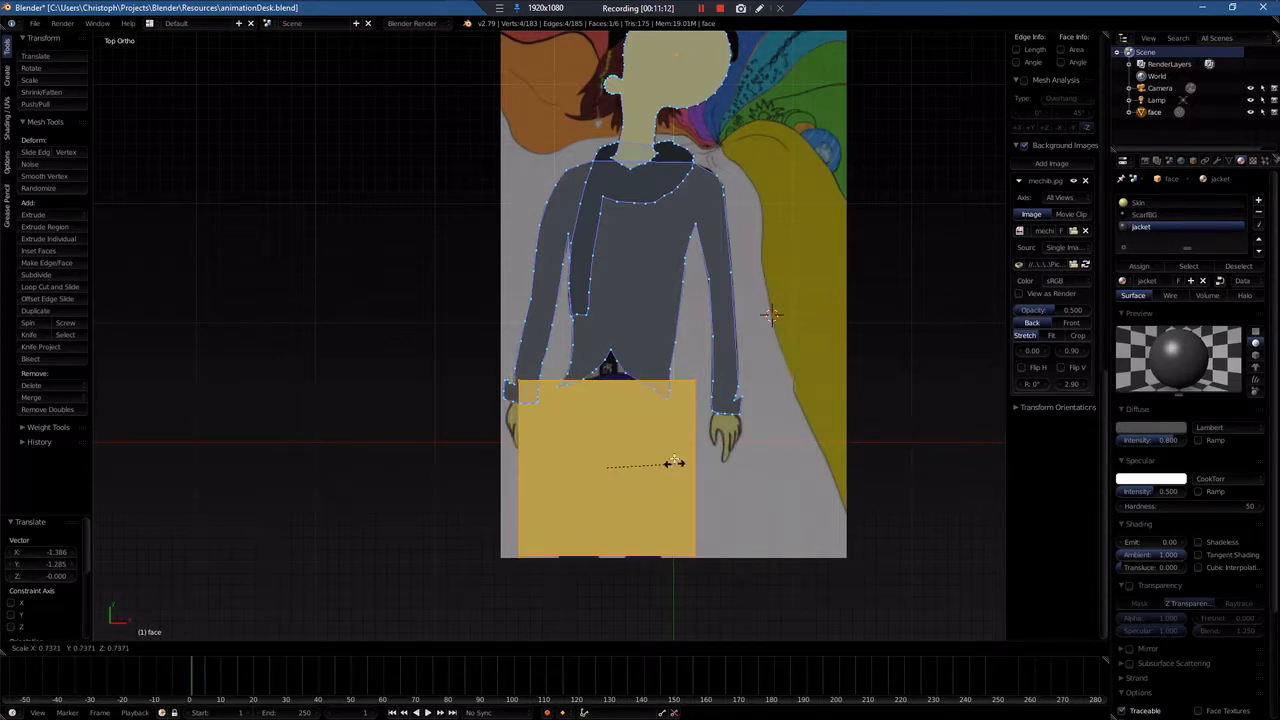
key("z")
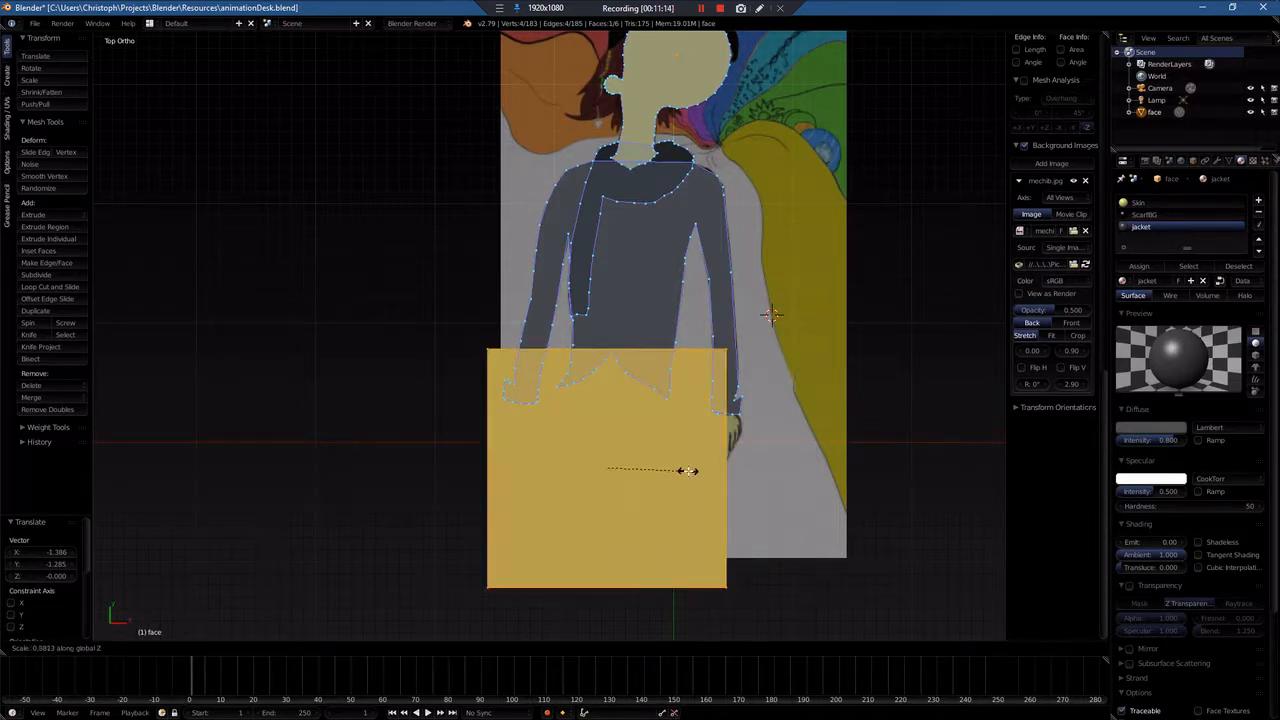
key("y")
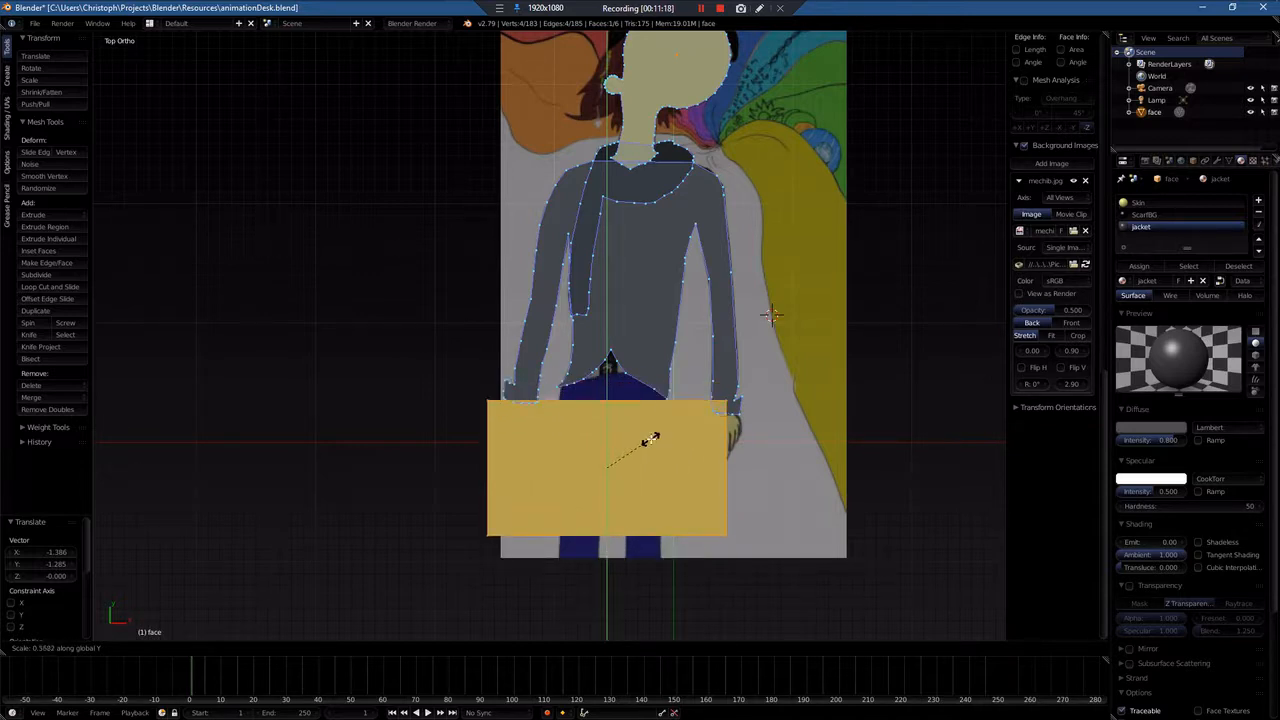
key("x")
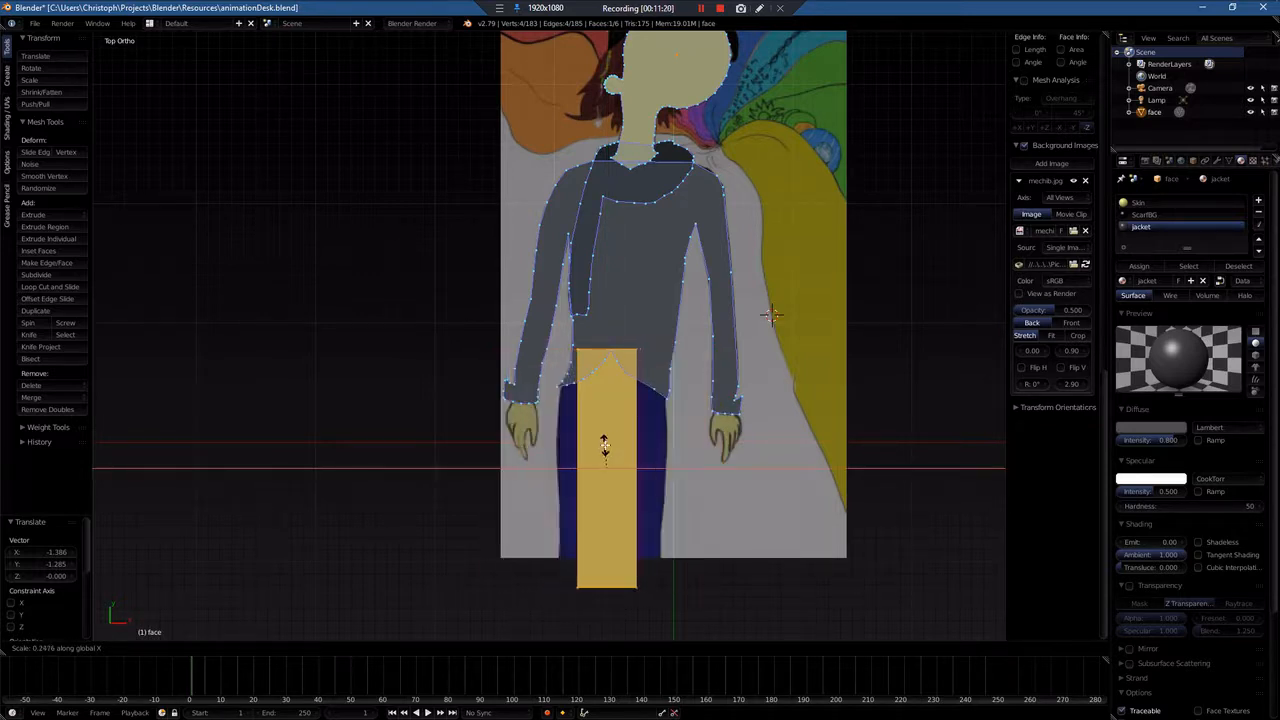
key("z")
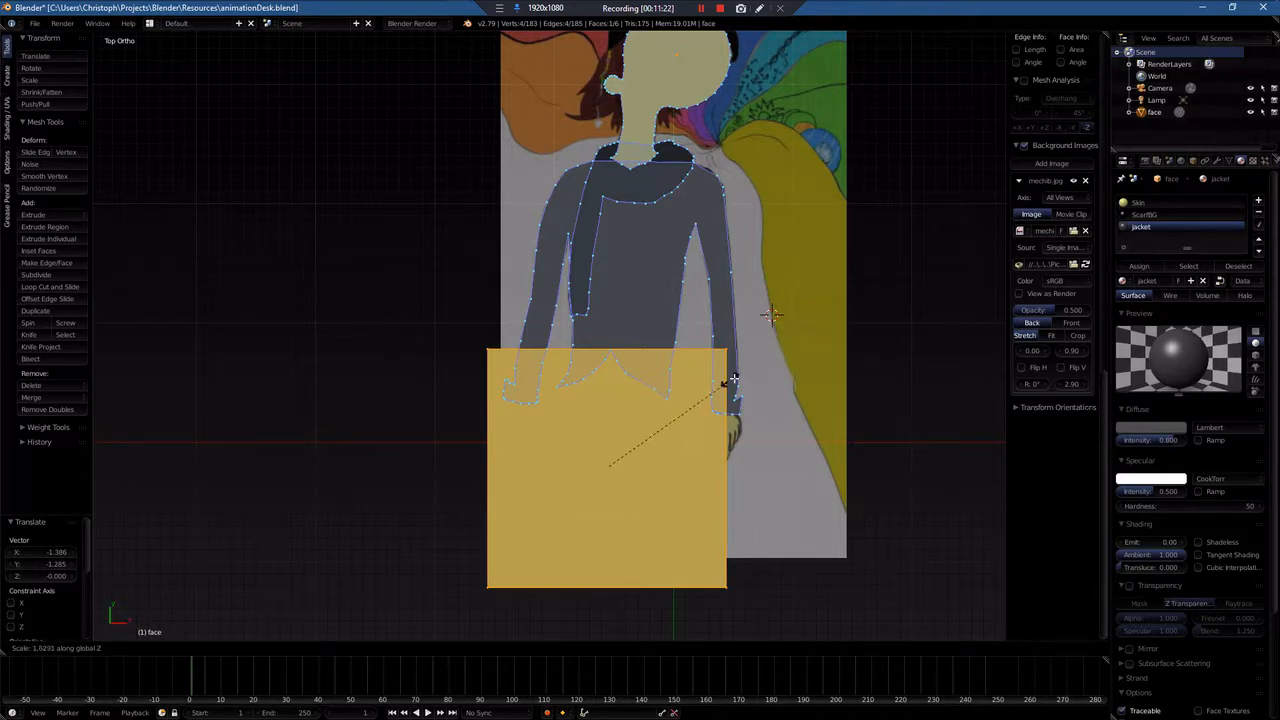
key("x")
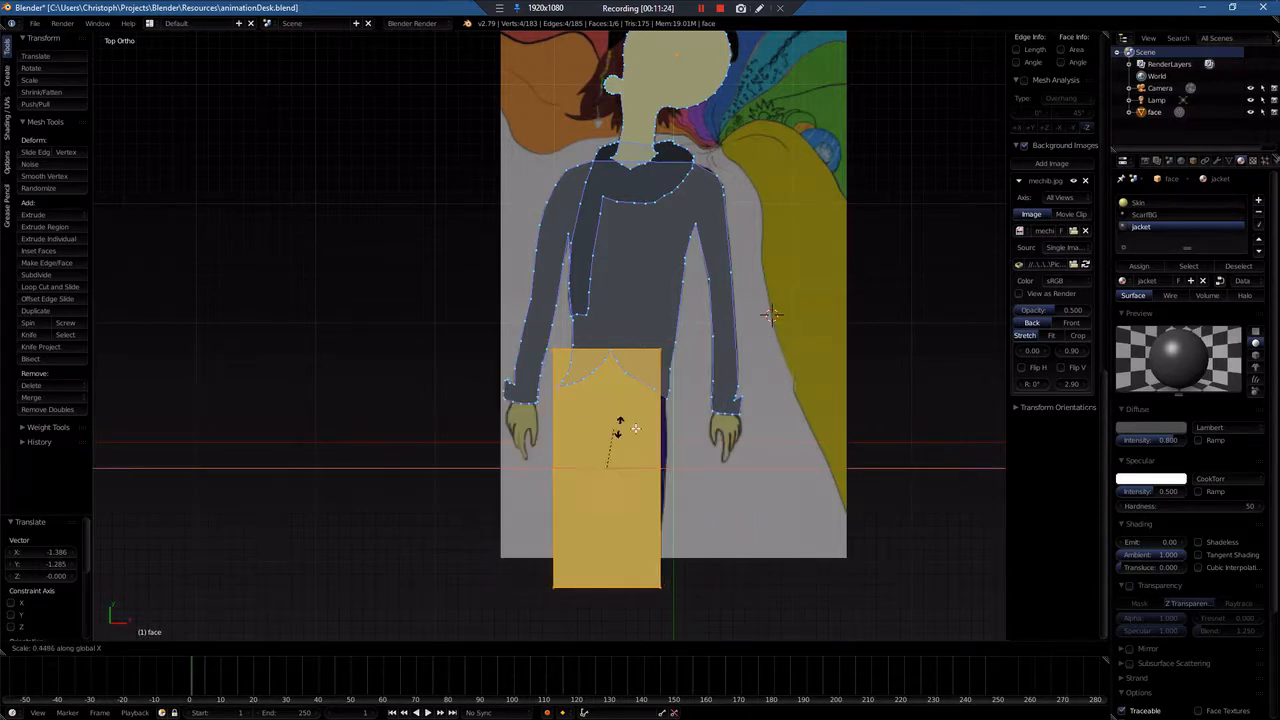
left_click(573, 467)
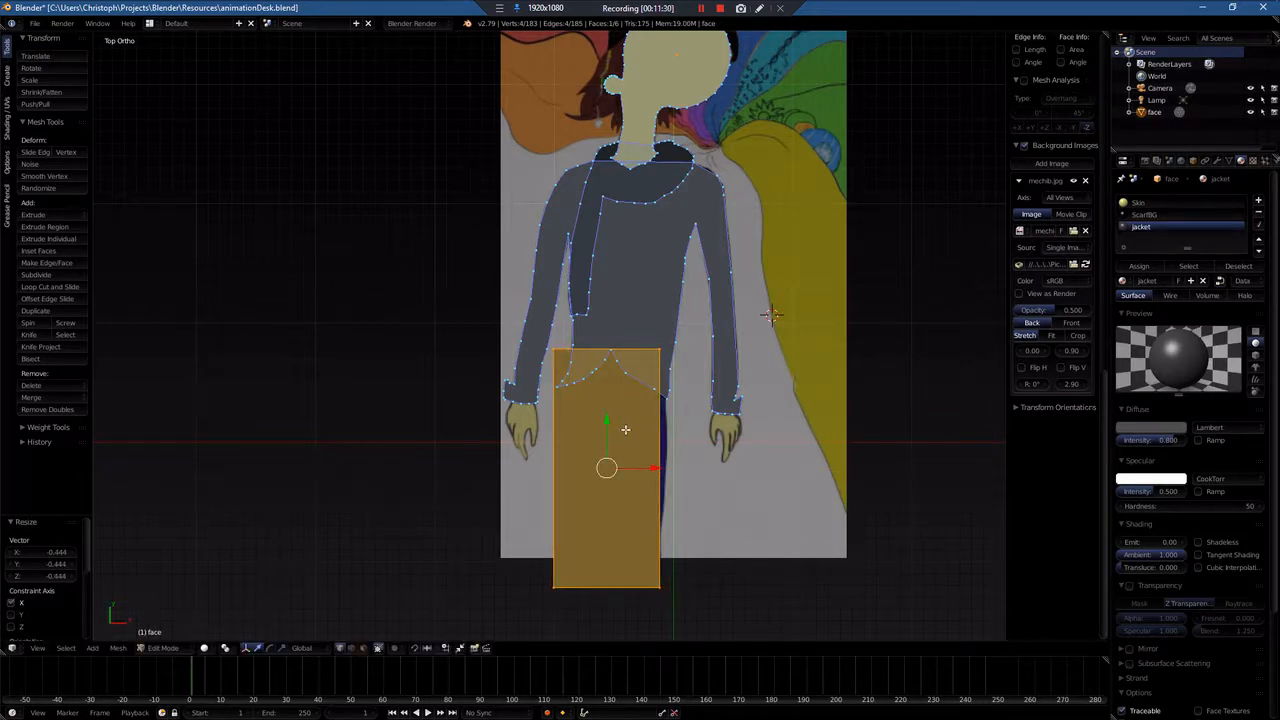
key("g")
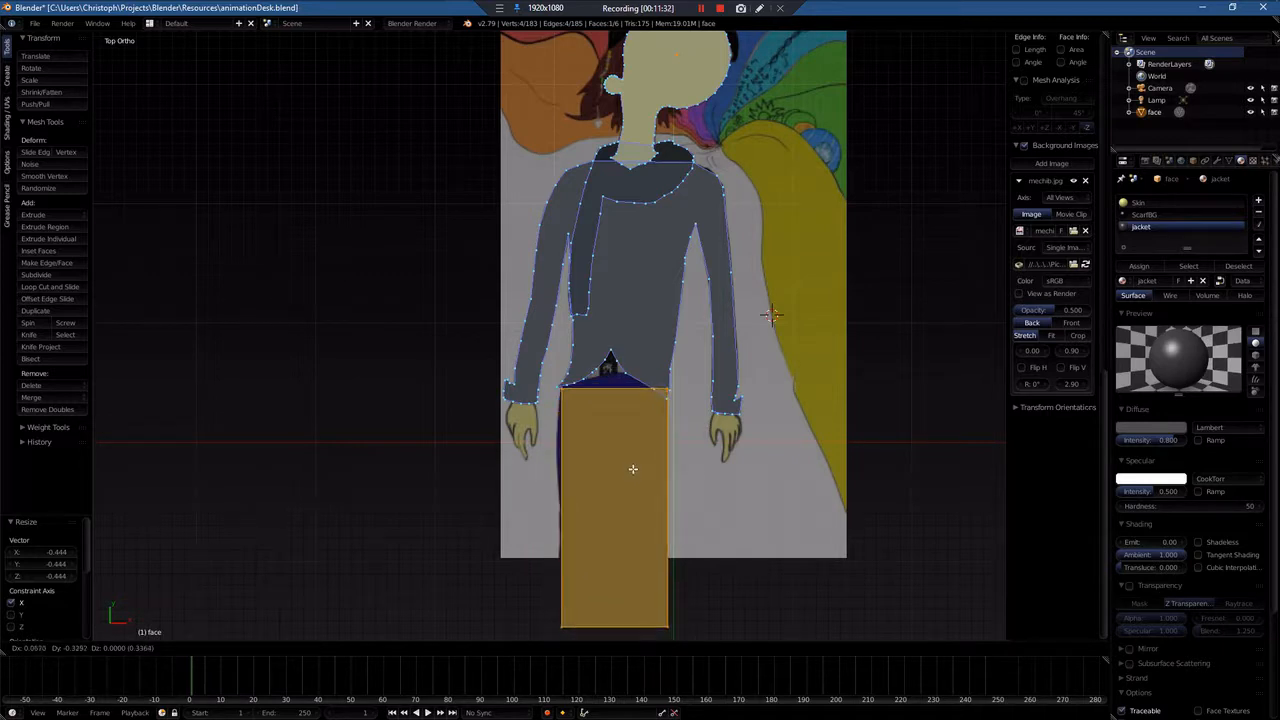
left_click(631, 471)
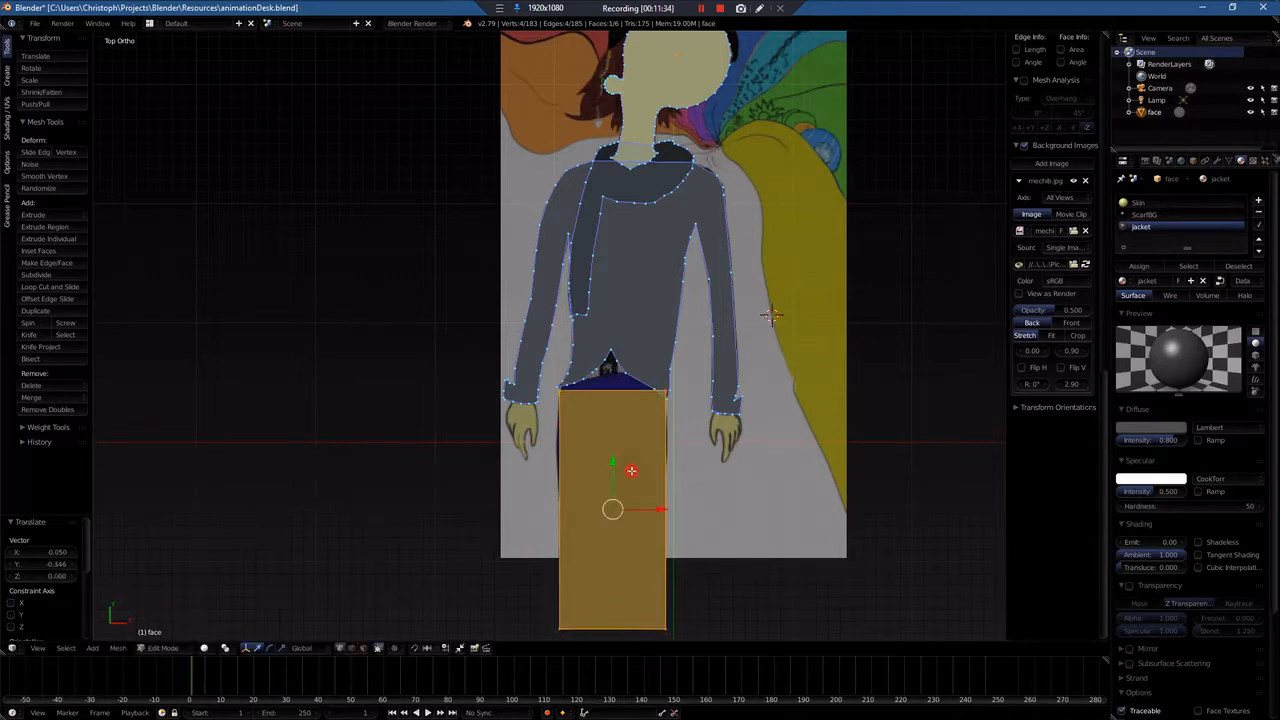
Step: Try a single vertical loop cut through the trousers plane, slid slightly off centre, and undo it
scroll(590, 392, "up", 5)
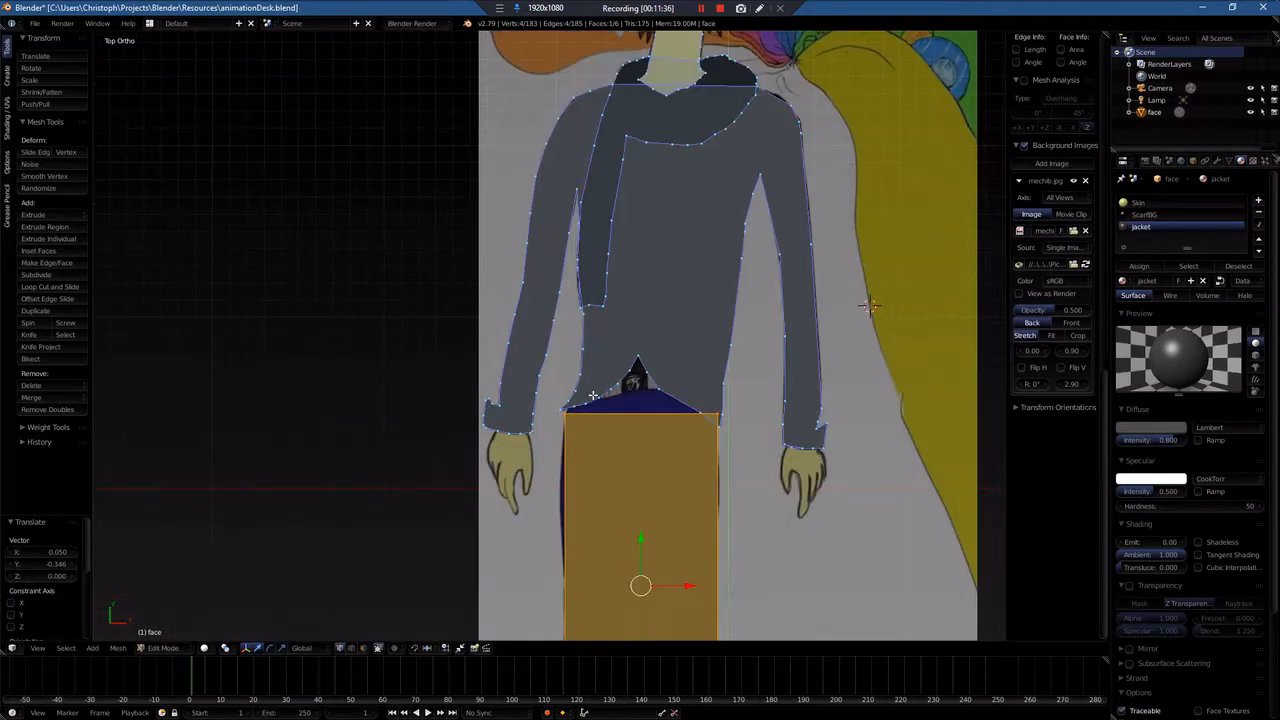
key("ctrl+r")
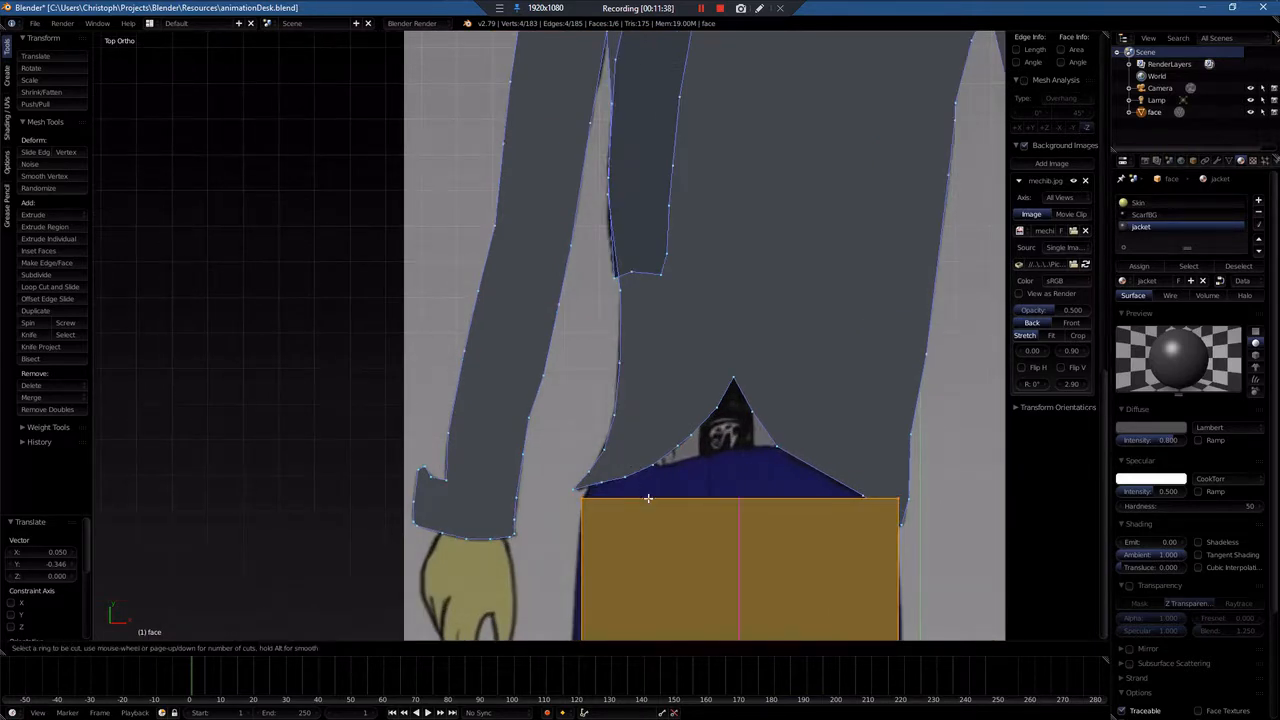
left_click(656, 502)
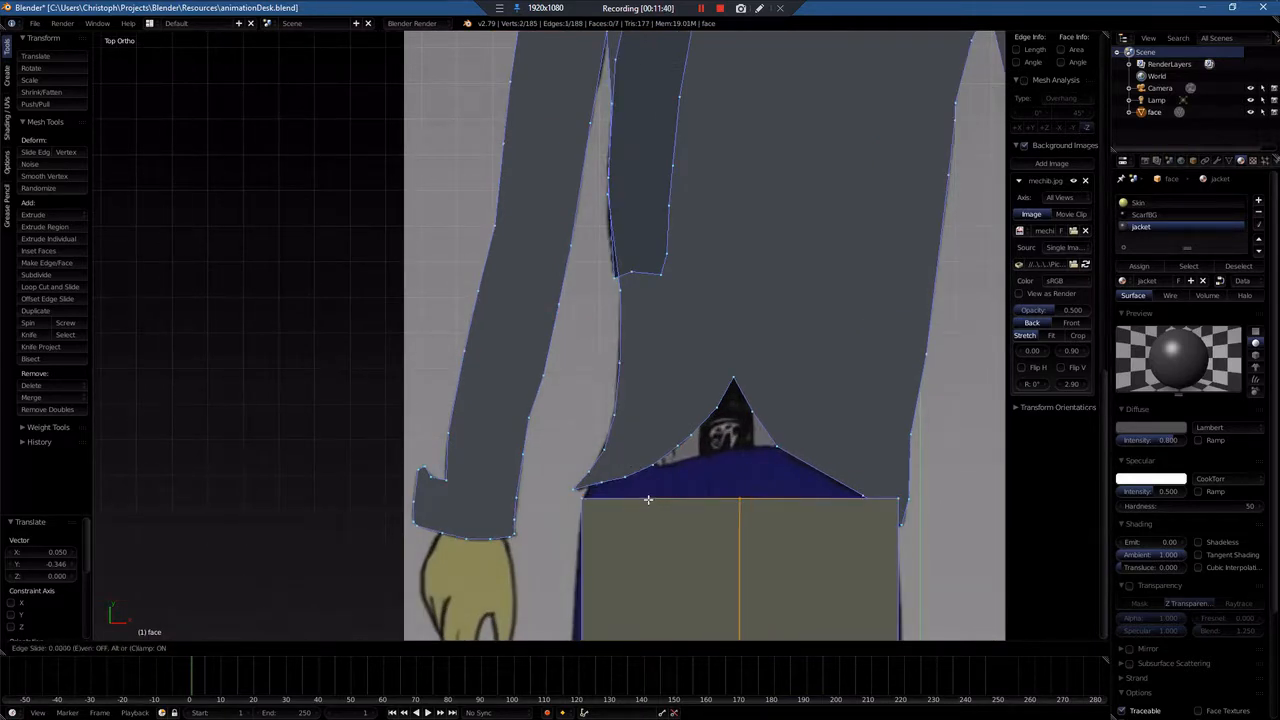
left_click(636, 500)
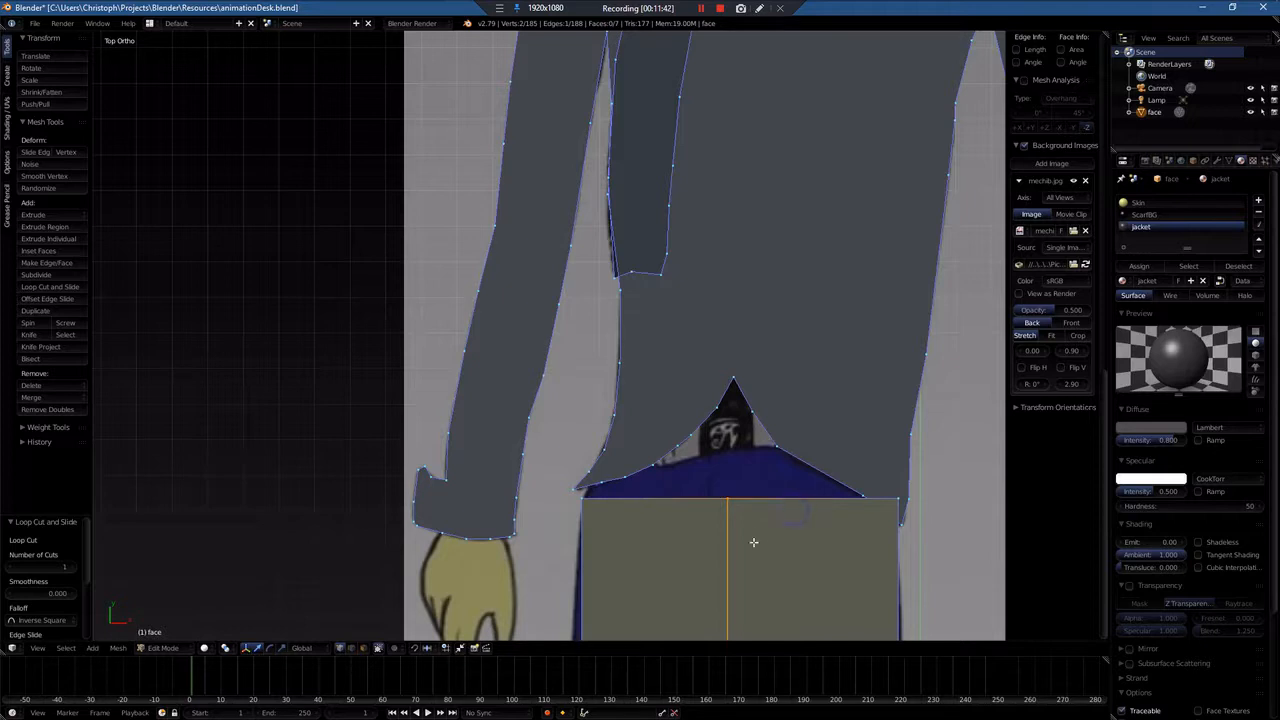
scroll(775, 564, "down", 5)
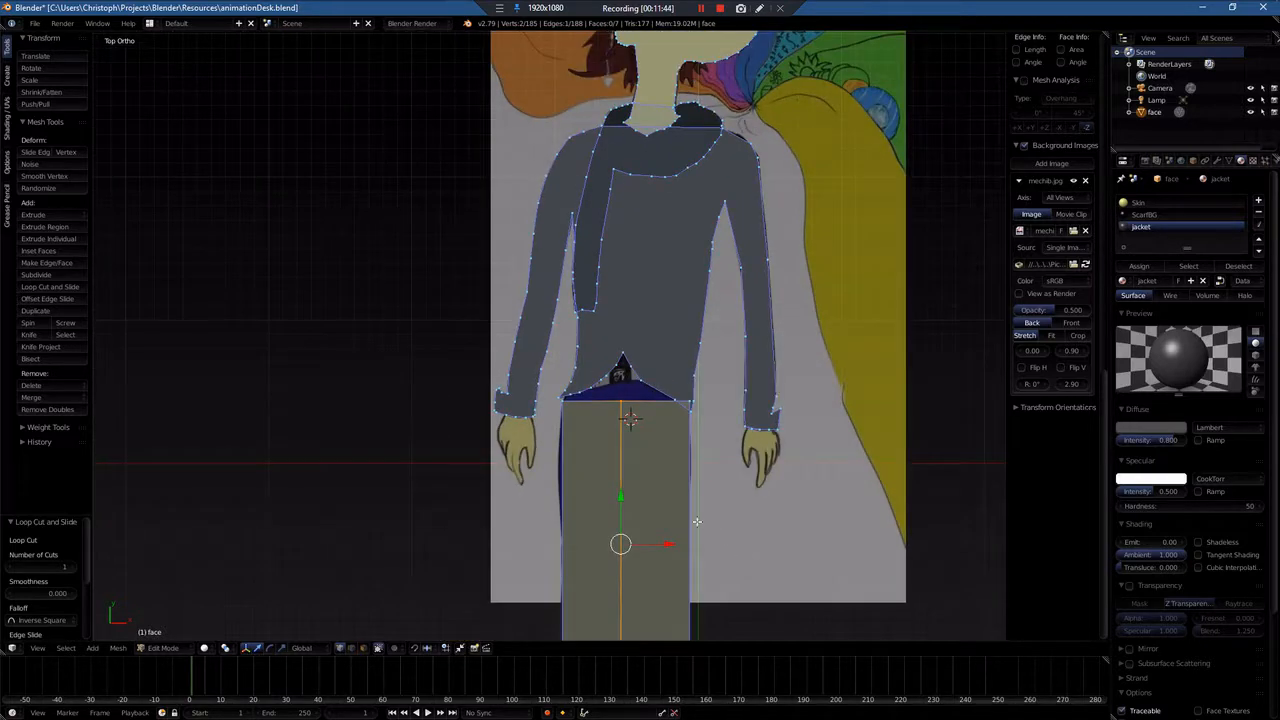
right_click(648, 454)
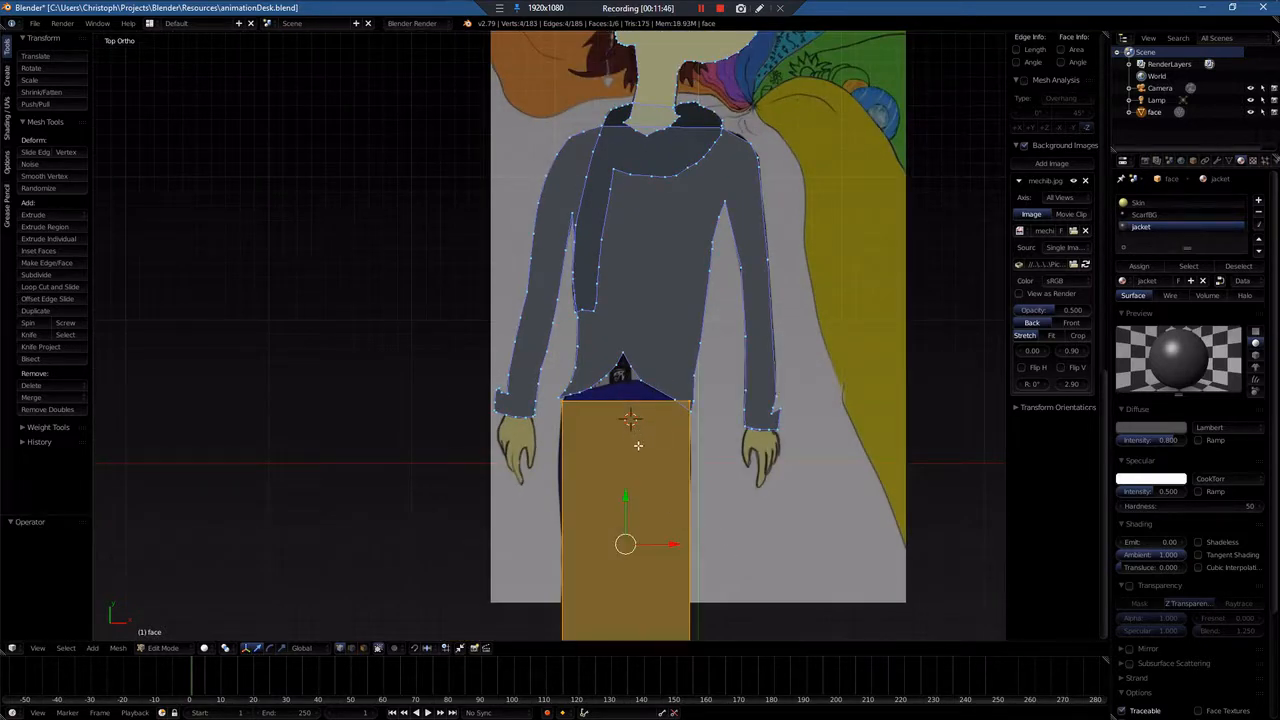
key("ctrl+r")
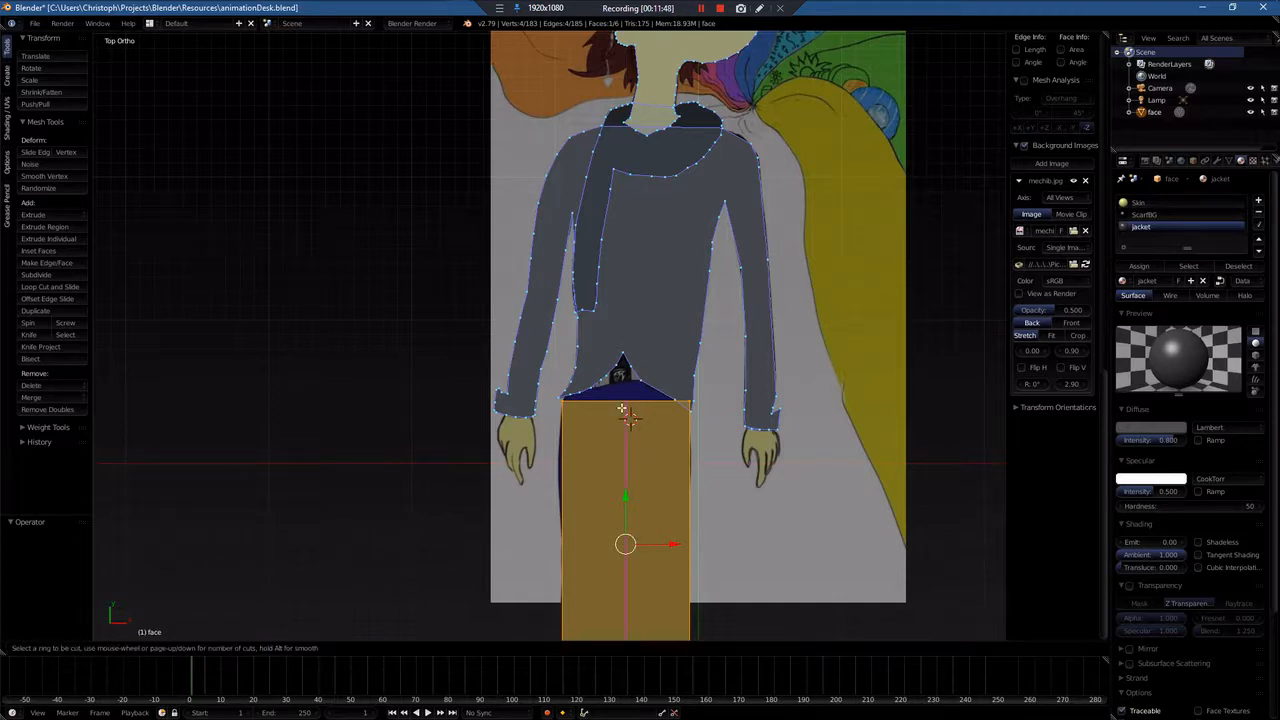
right_click(622, 408)
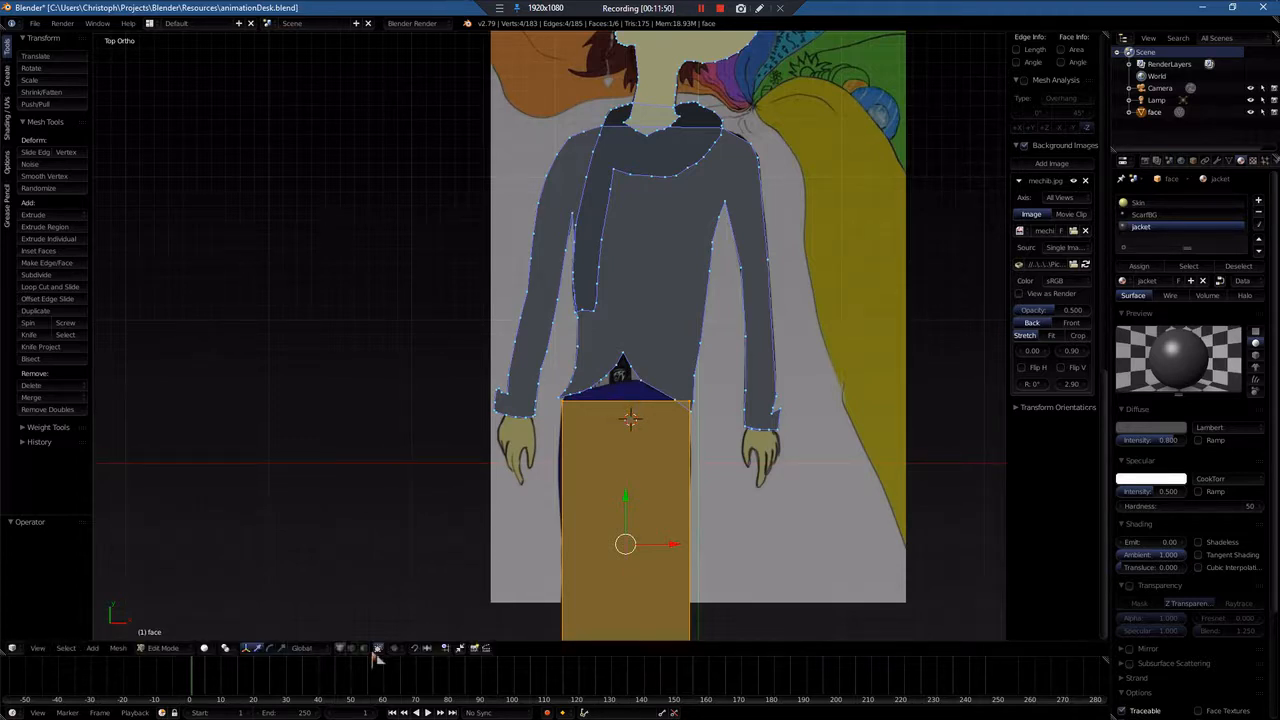
Step: Switch to vertex selection and add a vertical loop cut near the middle of the trousers plane
left_click(341, 649)
right_click(619, 403)
right_click(640, 410)
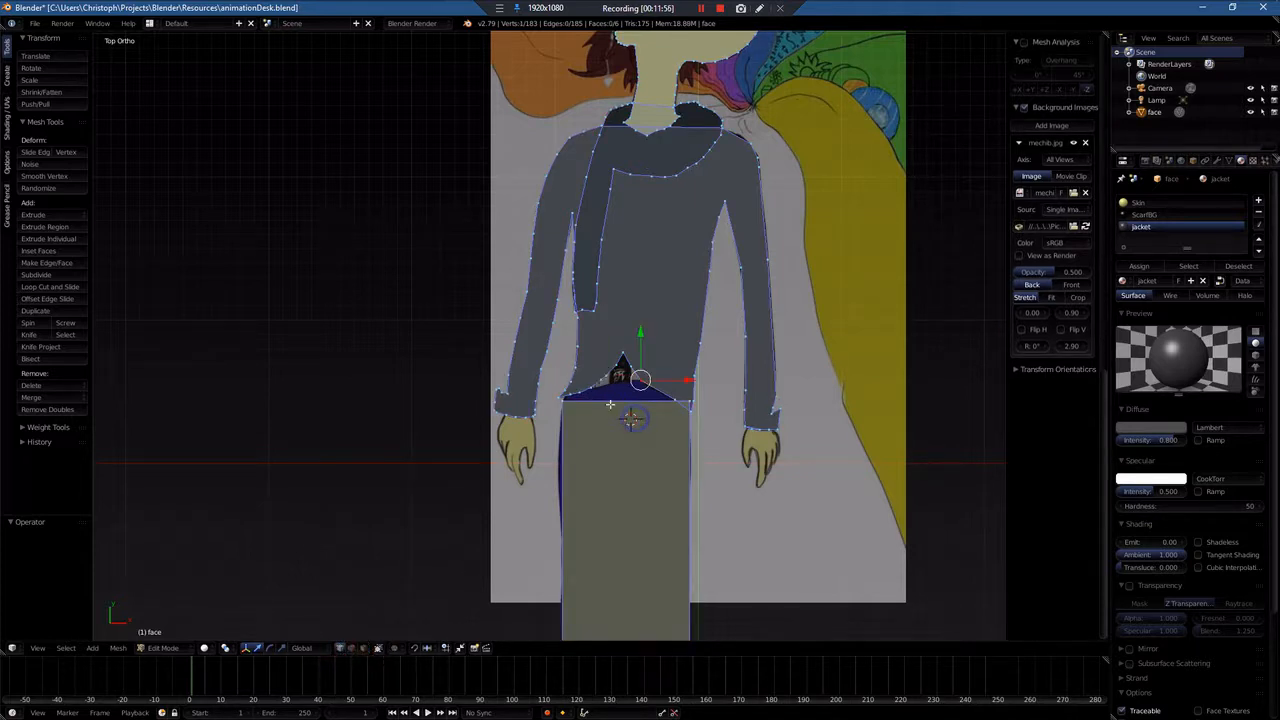
right_click(567, 404)
key("ctrl+r")
left_click(614, 408)
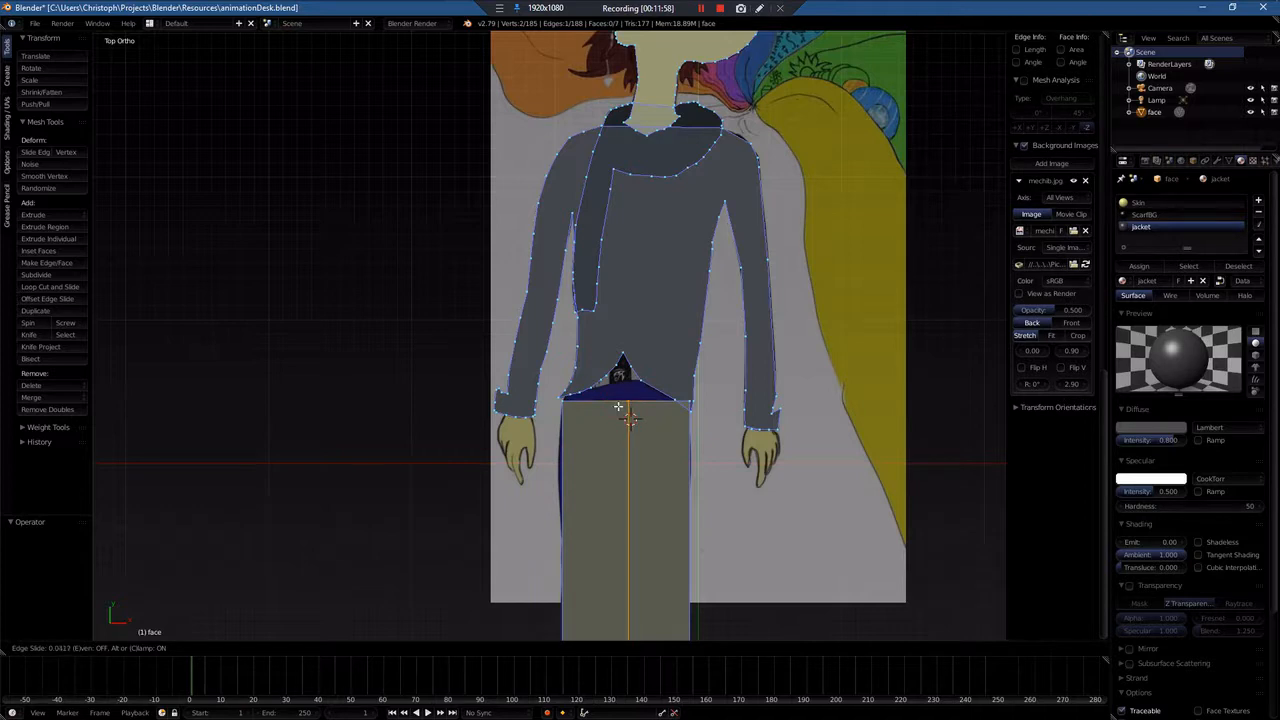
left_click(615, 408)
Step: Move the loop cut's upper vertex about -0.061 in X and 0.126 in Y, up to the belt buckle
right_click(623, 401)
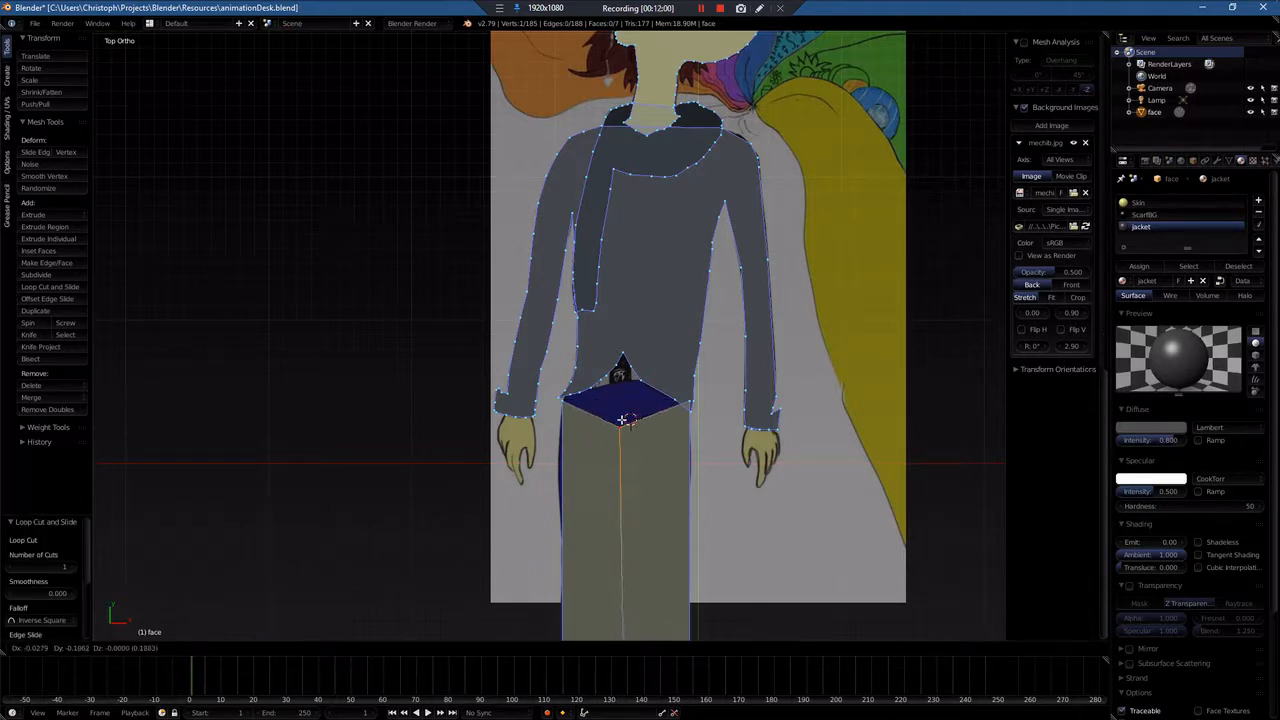
key("g")
left_click(616, 382)
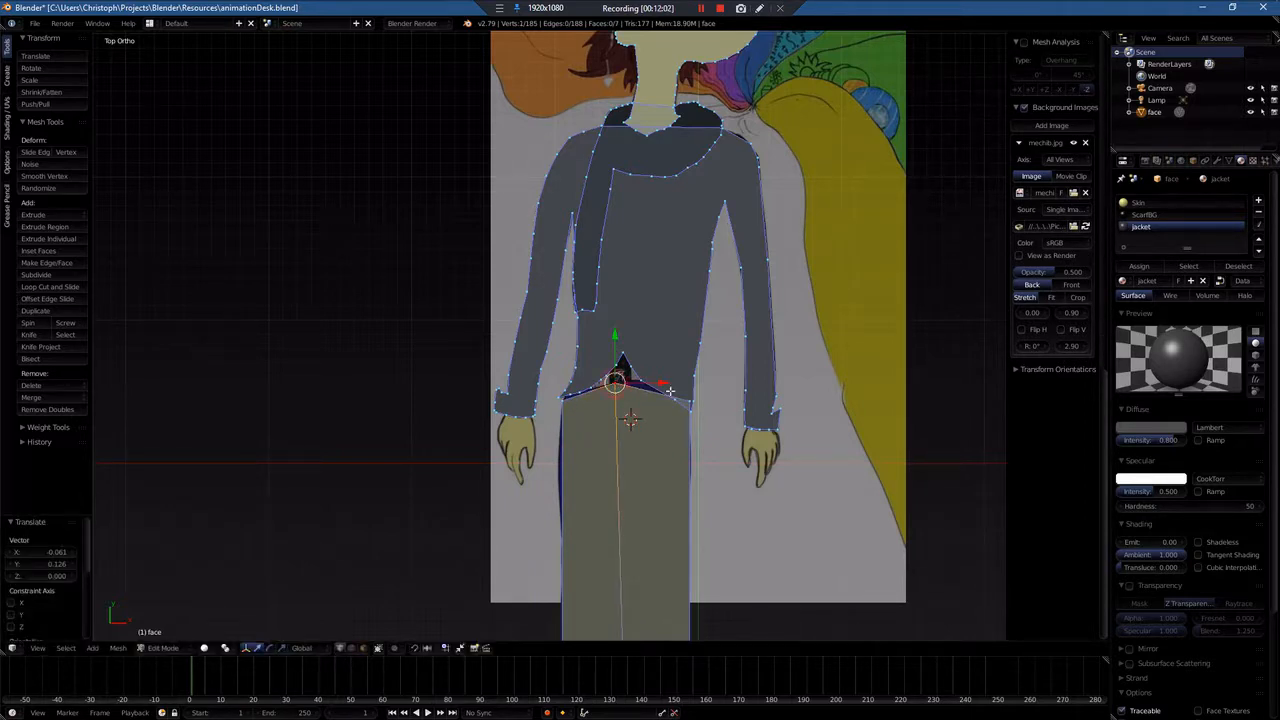
Step: Add a vertical loop cut through each half of the trousers plane and nudge the left cut about 0.009 upwards in Y
key("g")
key("g")
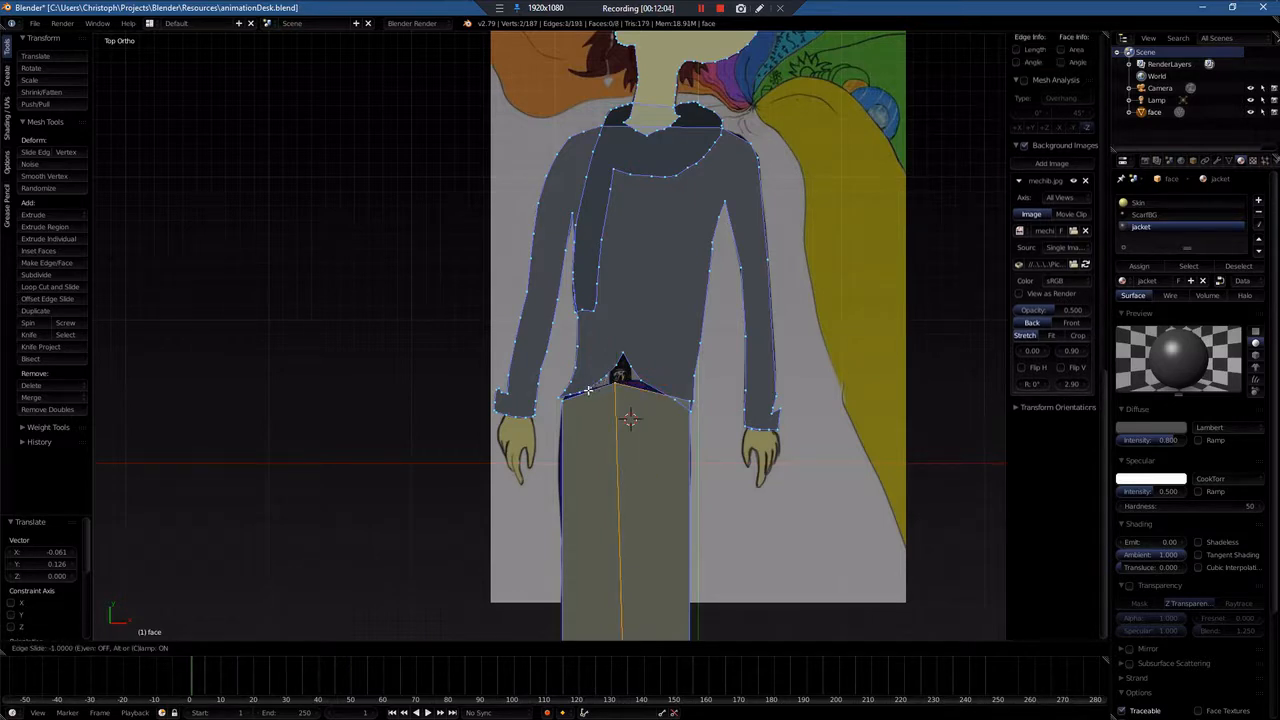
left_click(648, 397)
key("g")
key("g")
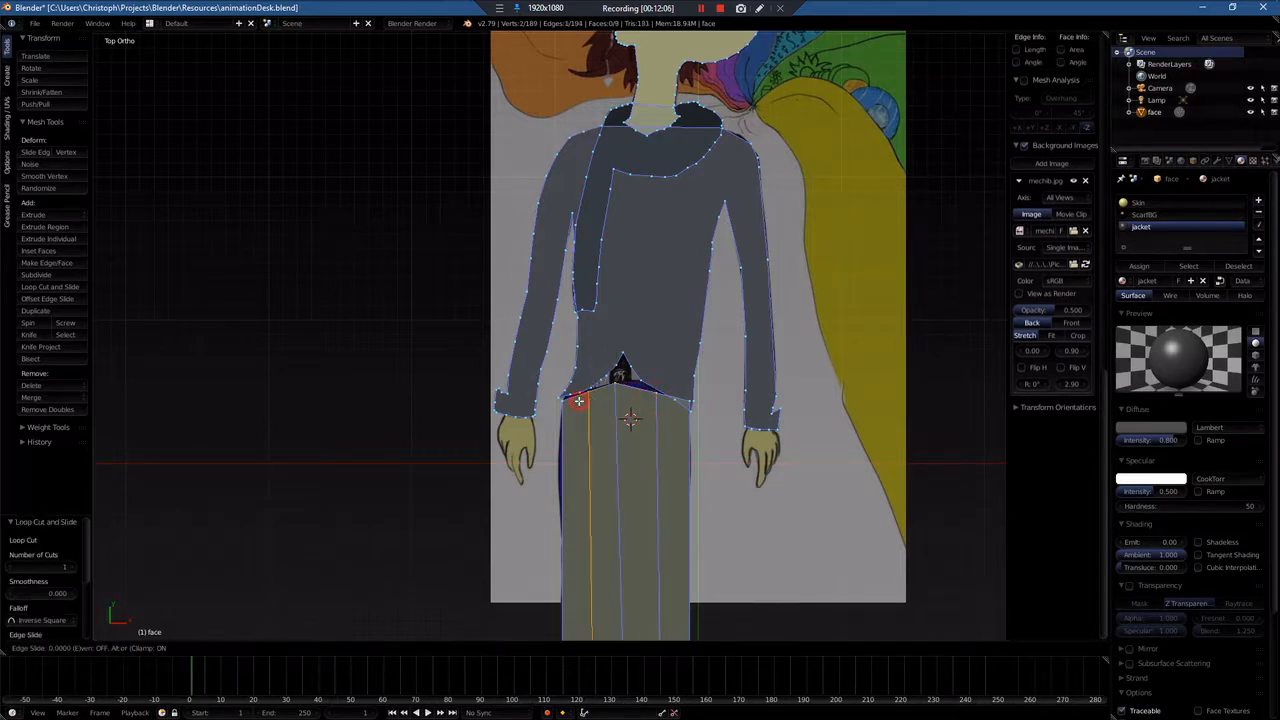
left_click(588, 424)
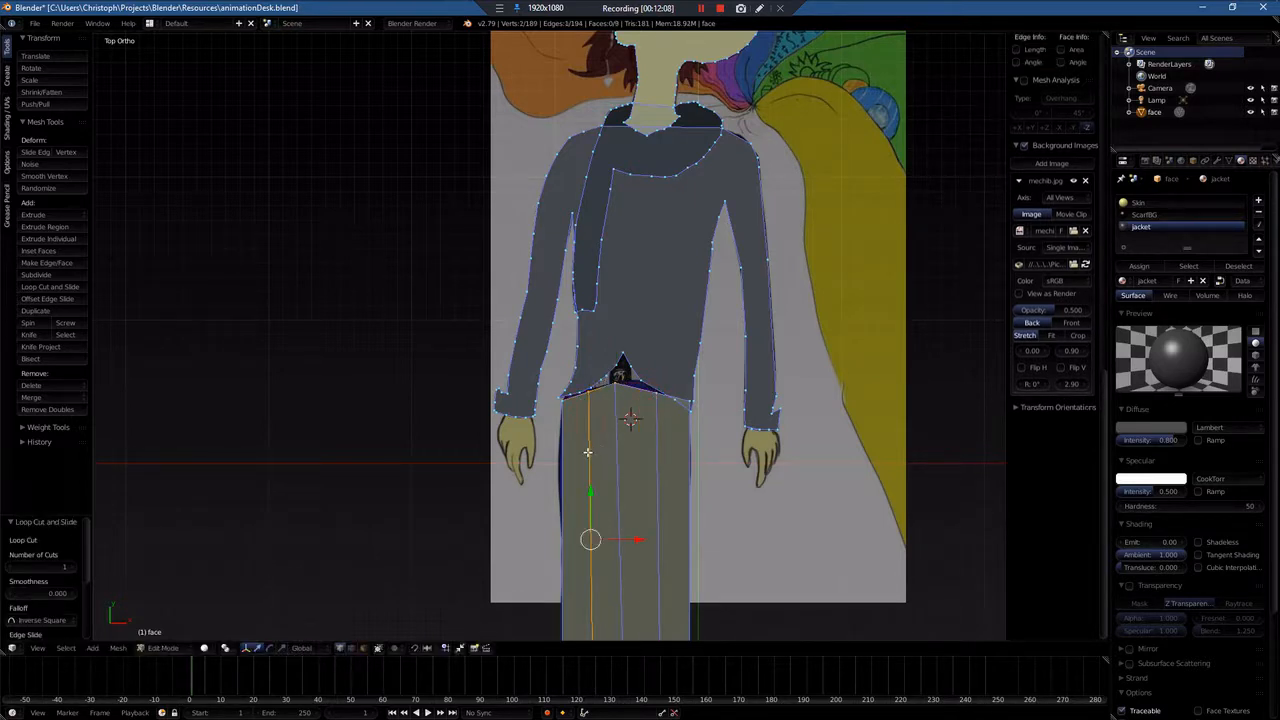
key("g")
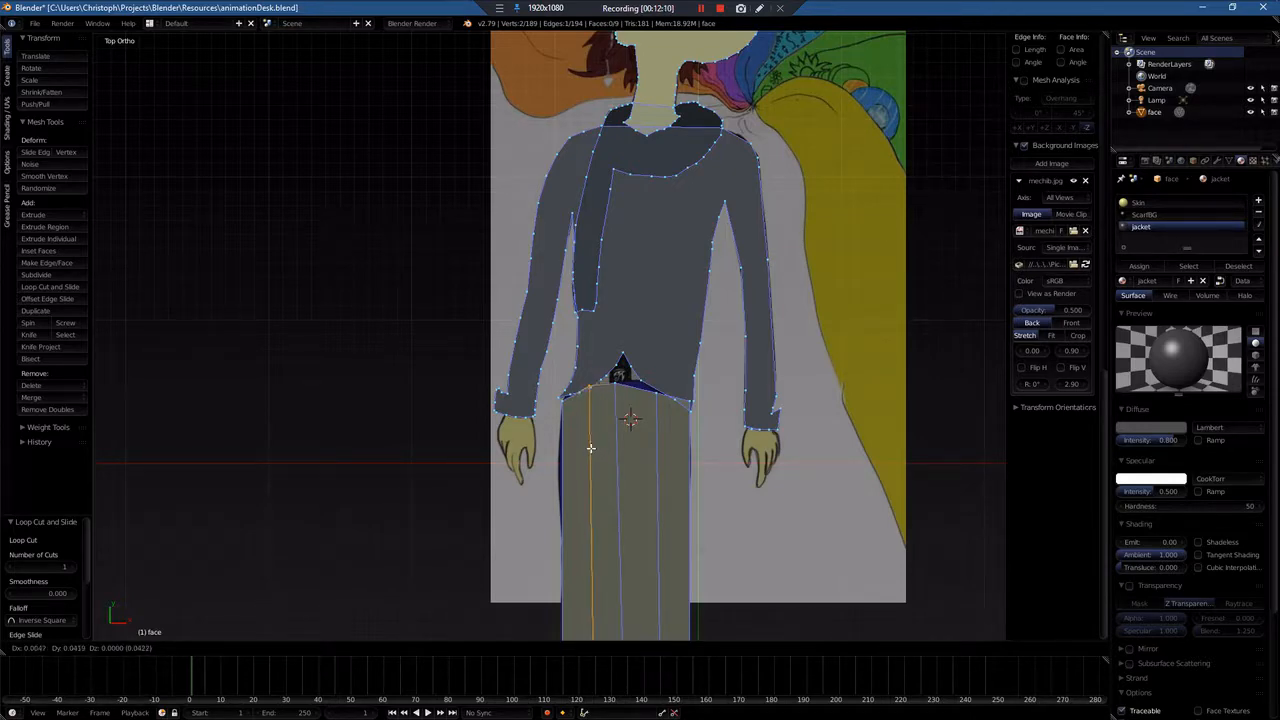
left_click(601, 449)
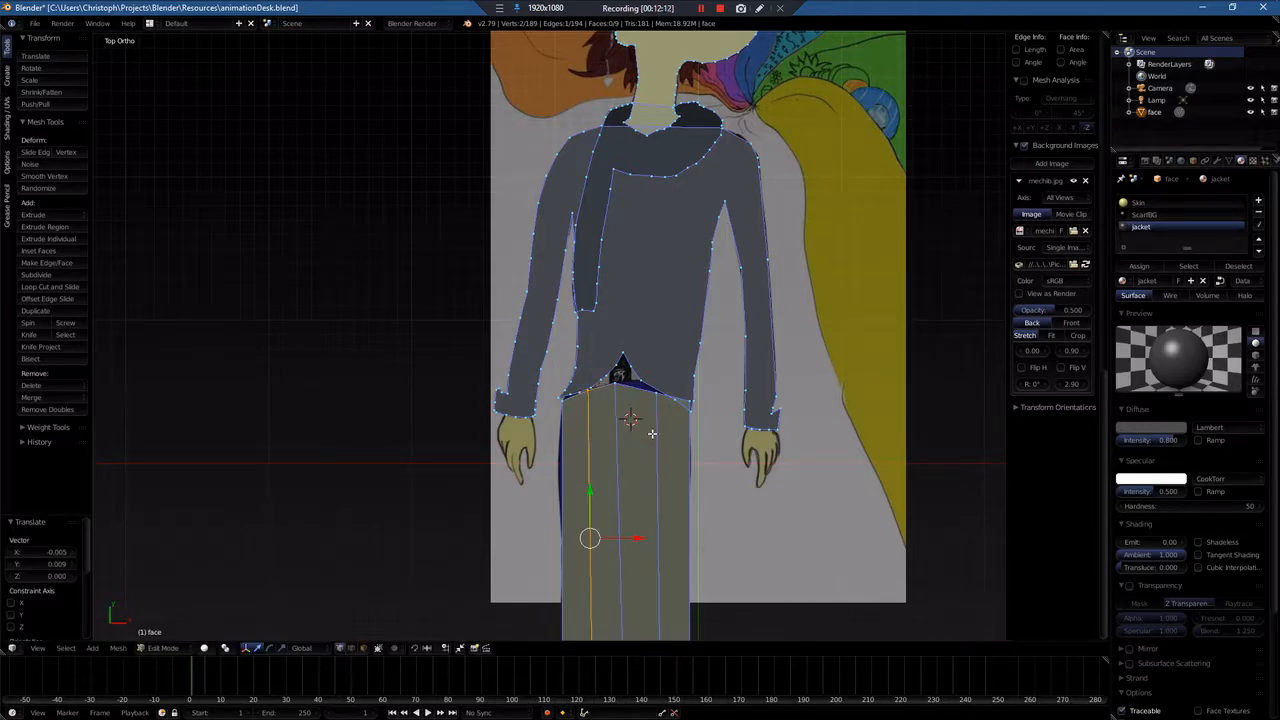
Step: Undo all the loop cuts and vertex moves on the trousers plane and select the whole plane again
scroll(652, 433, "down", 3)
scroll(600, 514, "up", 3)
scroll(634, 527, "down", 2)
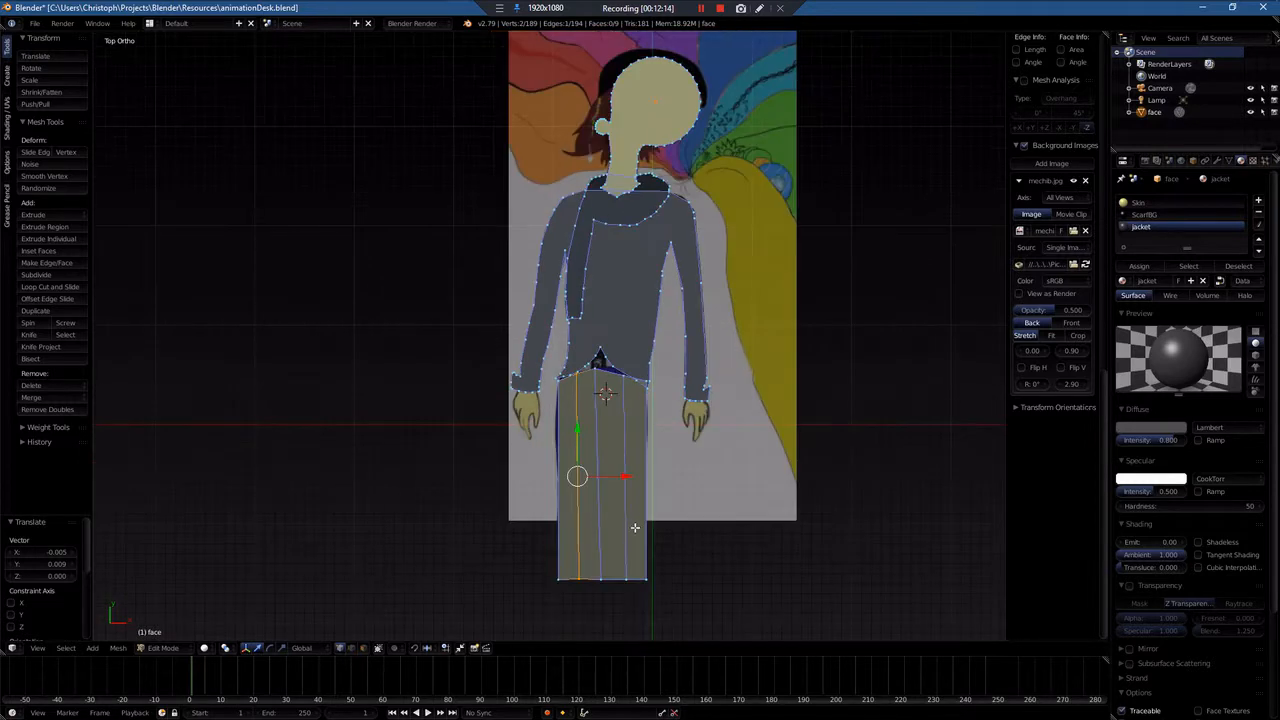
key("ctrl+z")
key("ctrl+z")
key("ctrl+z")
key("ctrl+z")
key("ctrl+z")
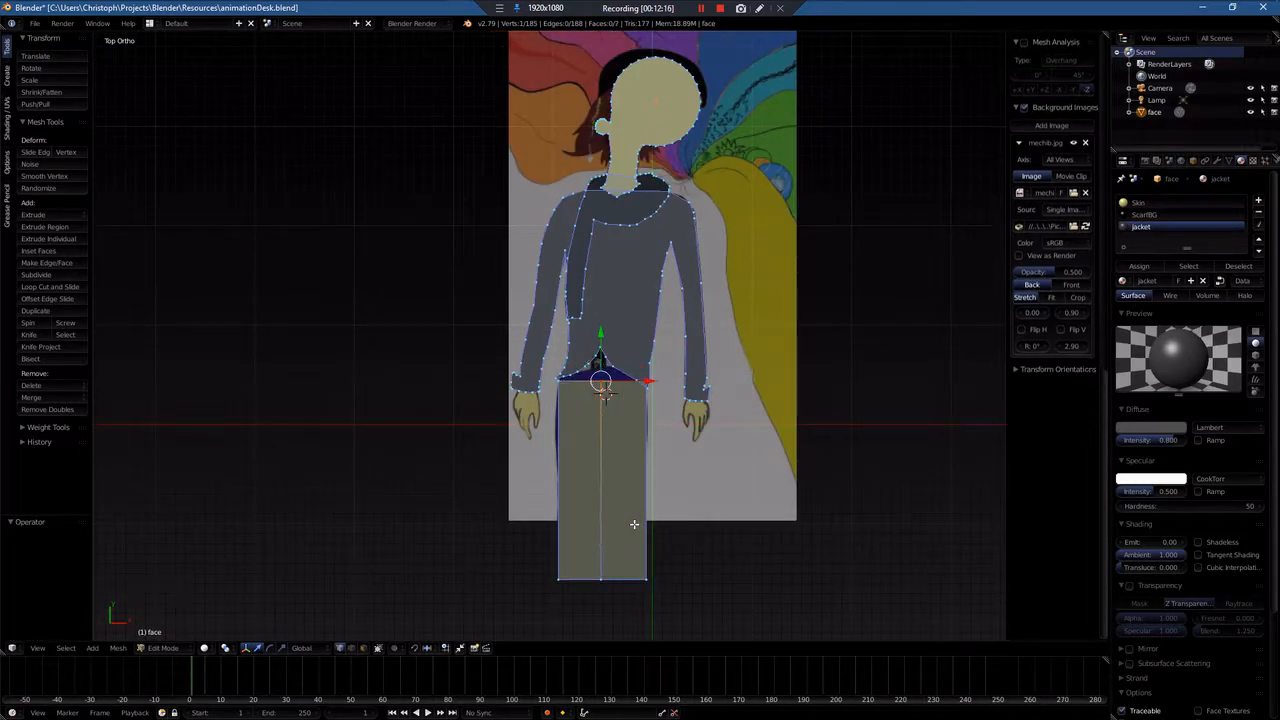
key("ctrl+z")
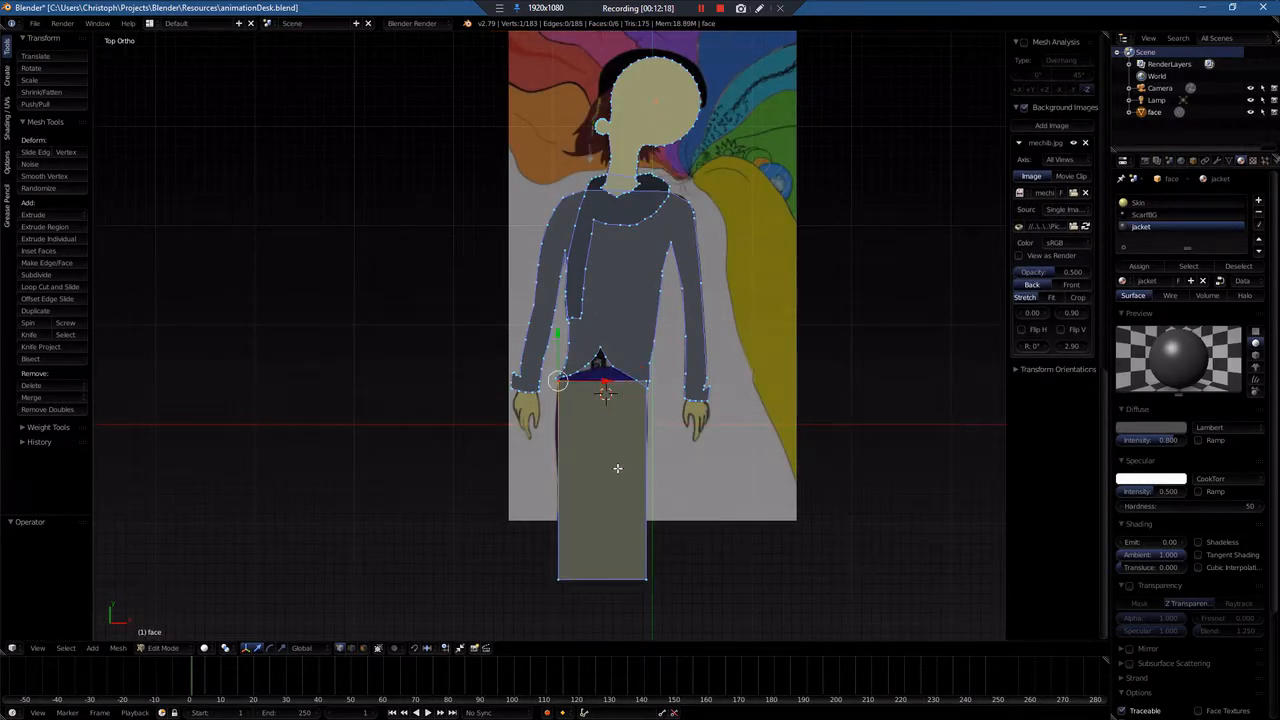
right_click(617, 476)
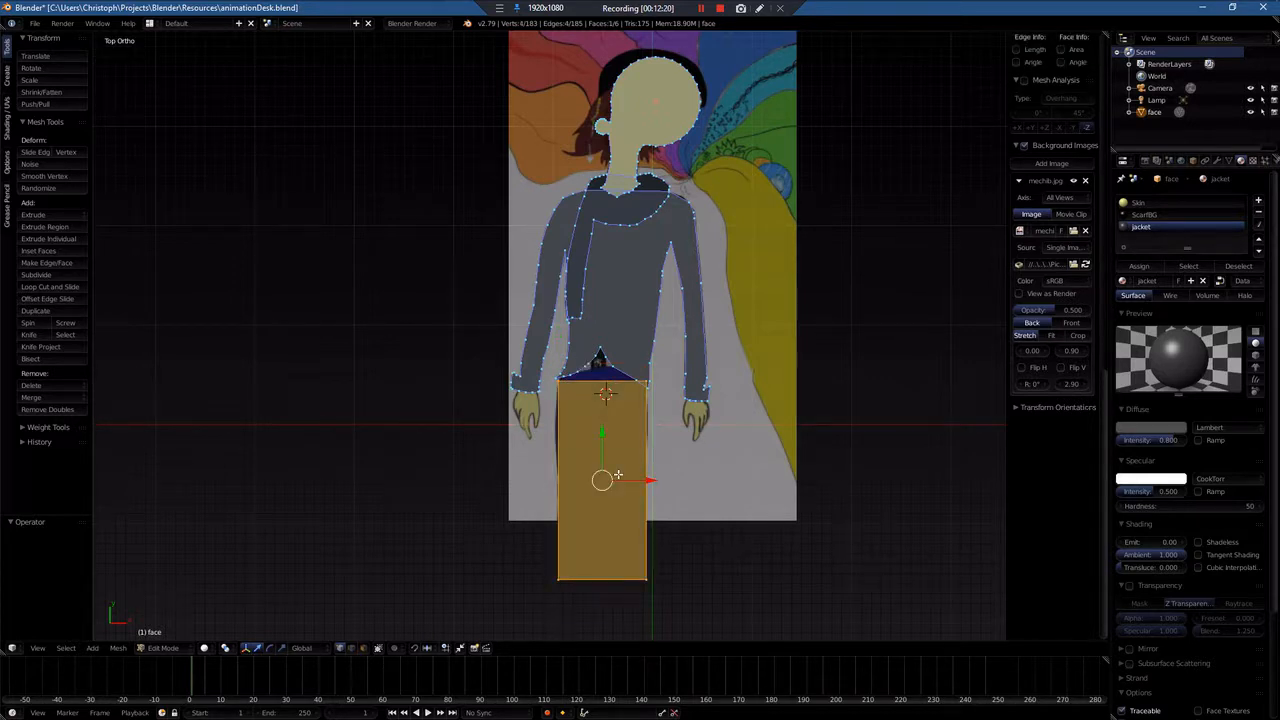
Step: Delete the trousers plane's face and add a 32-vertex mesh circle with a radius of 1 in its place
key("x")
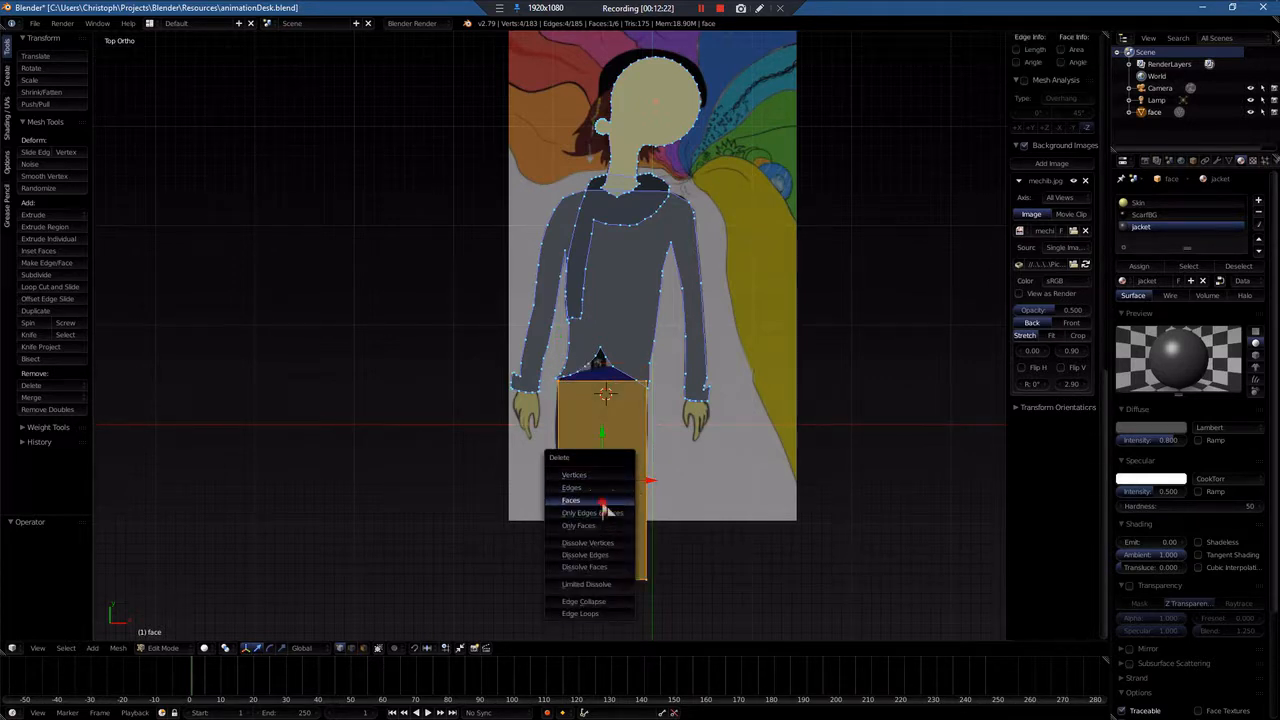
left_click(604, 500)
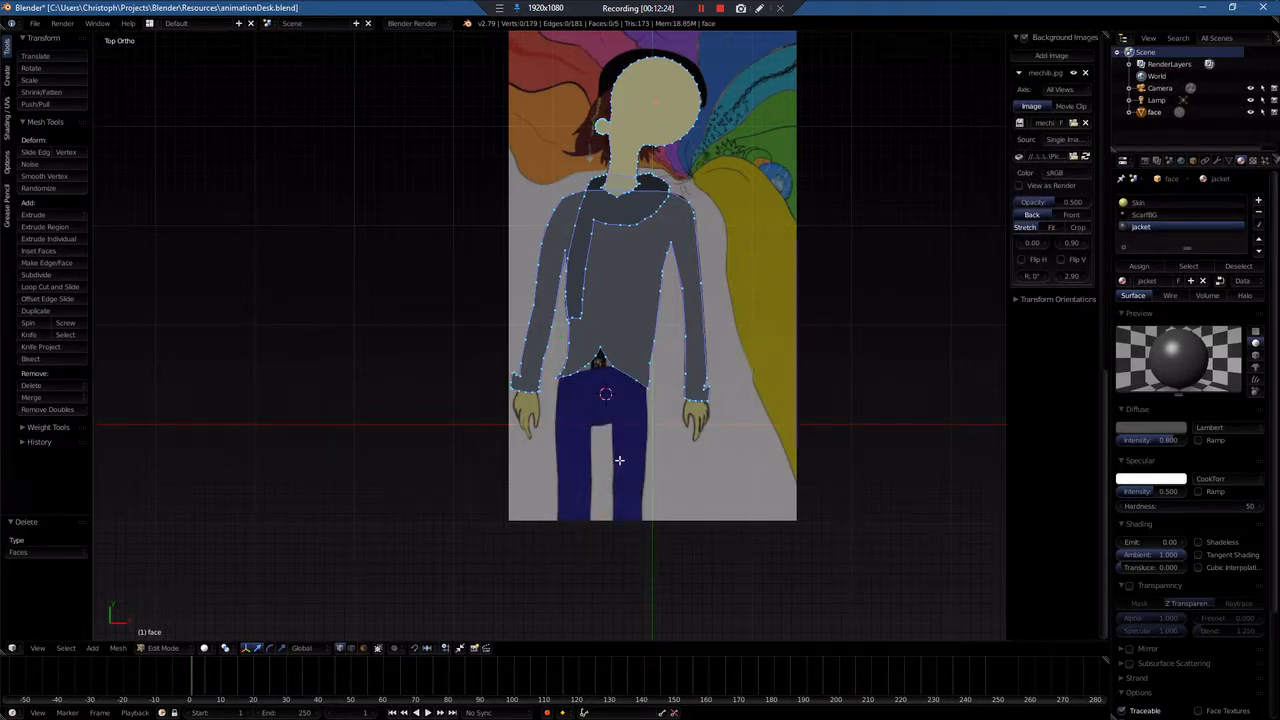
key("shift+a")
left_click(612, 487)
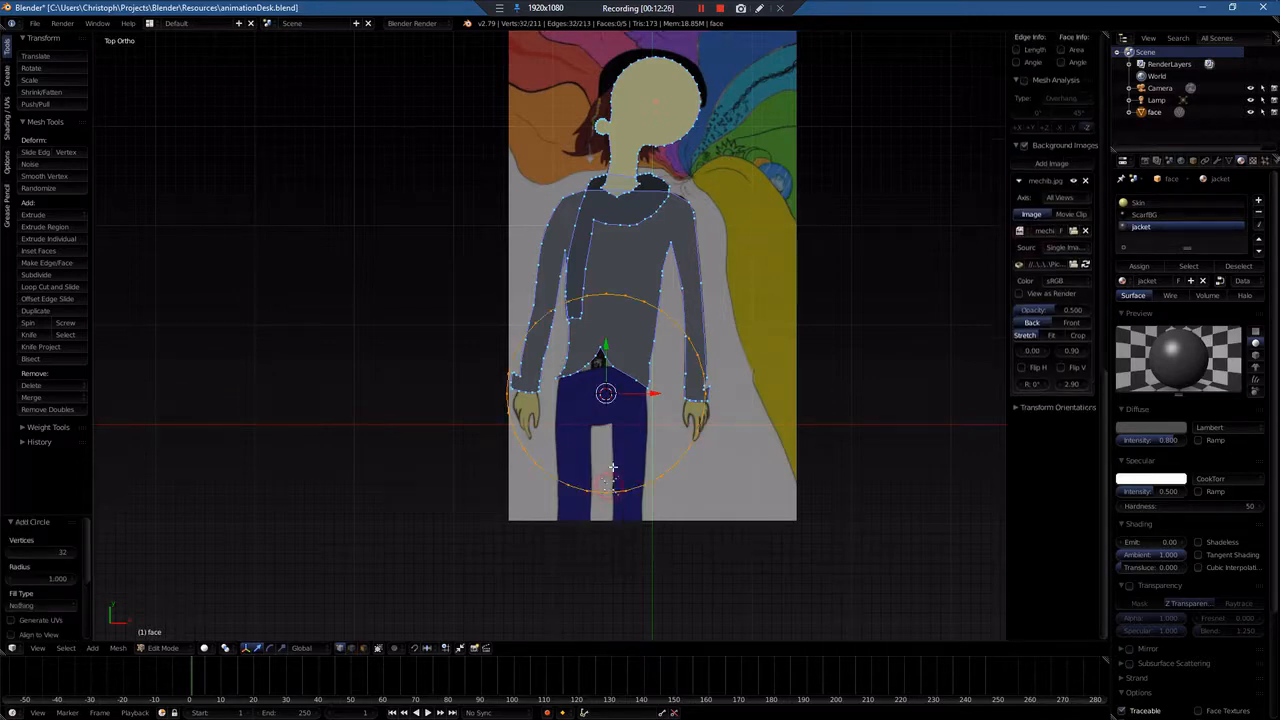
key("g")
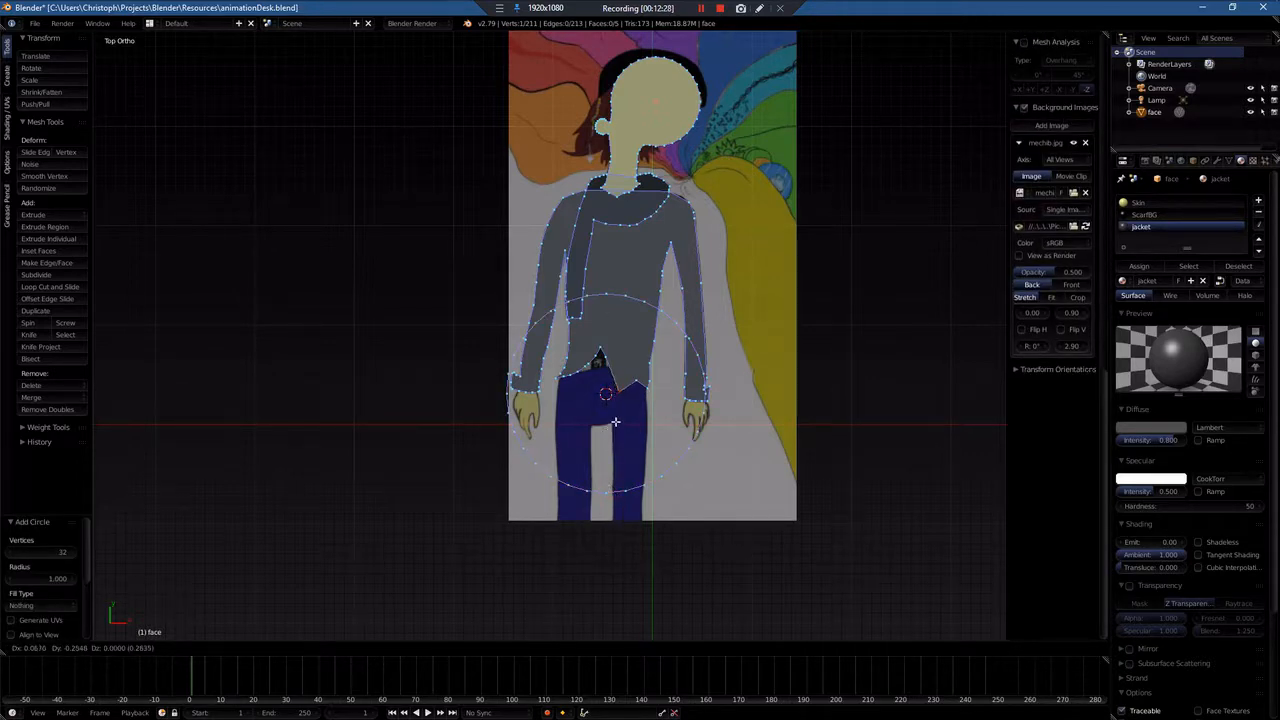
left_click(615, 390)
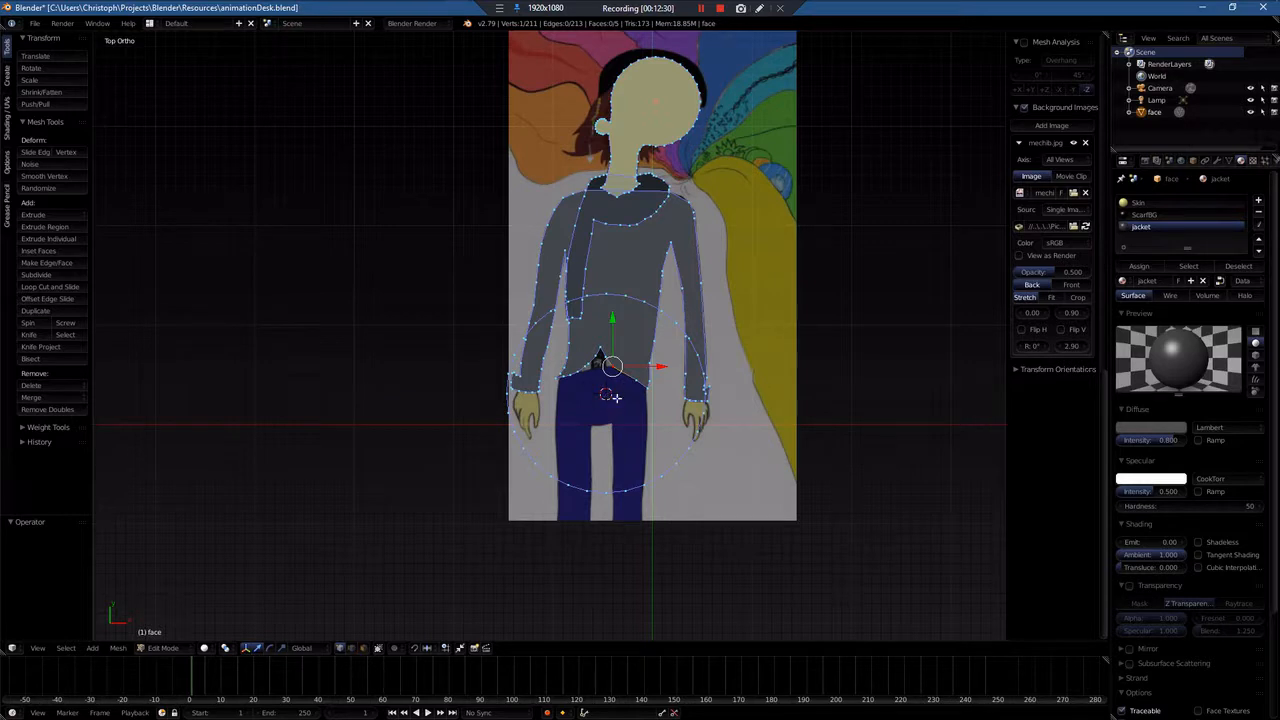
right_click(617, 398)
key("ctrl+z")
key("ctrl+z")
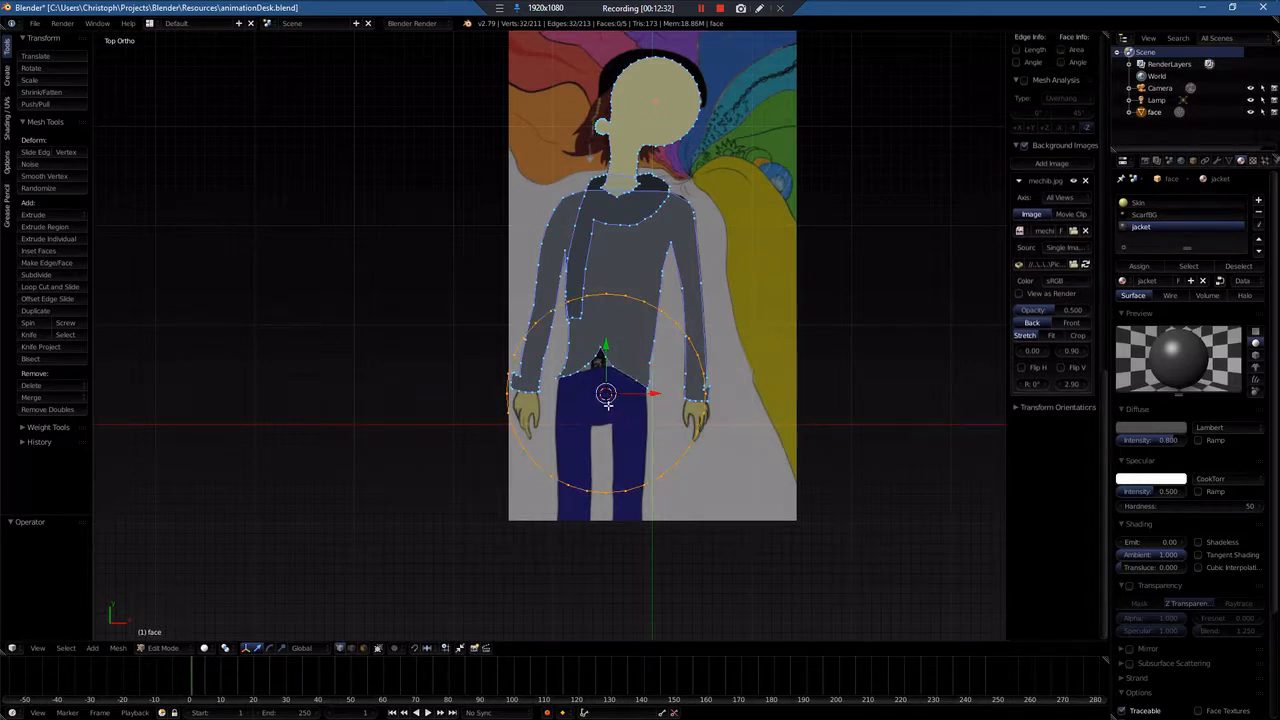
key("g")
key("z")
key("z")
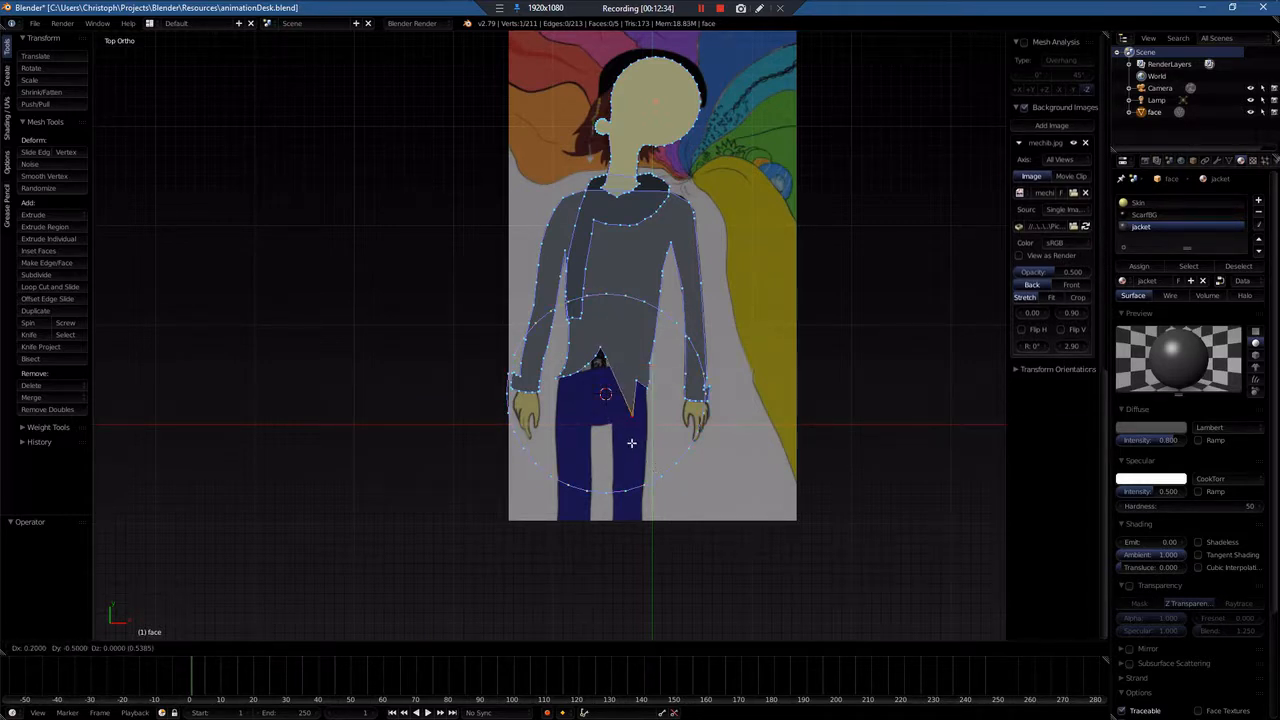
key("z")
key("z")
right_click(634, 443)
right_click(659, 467, "alt")
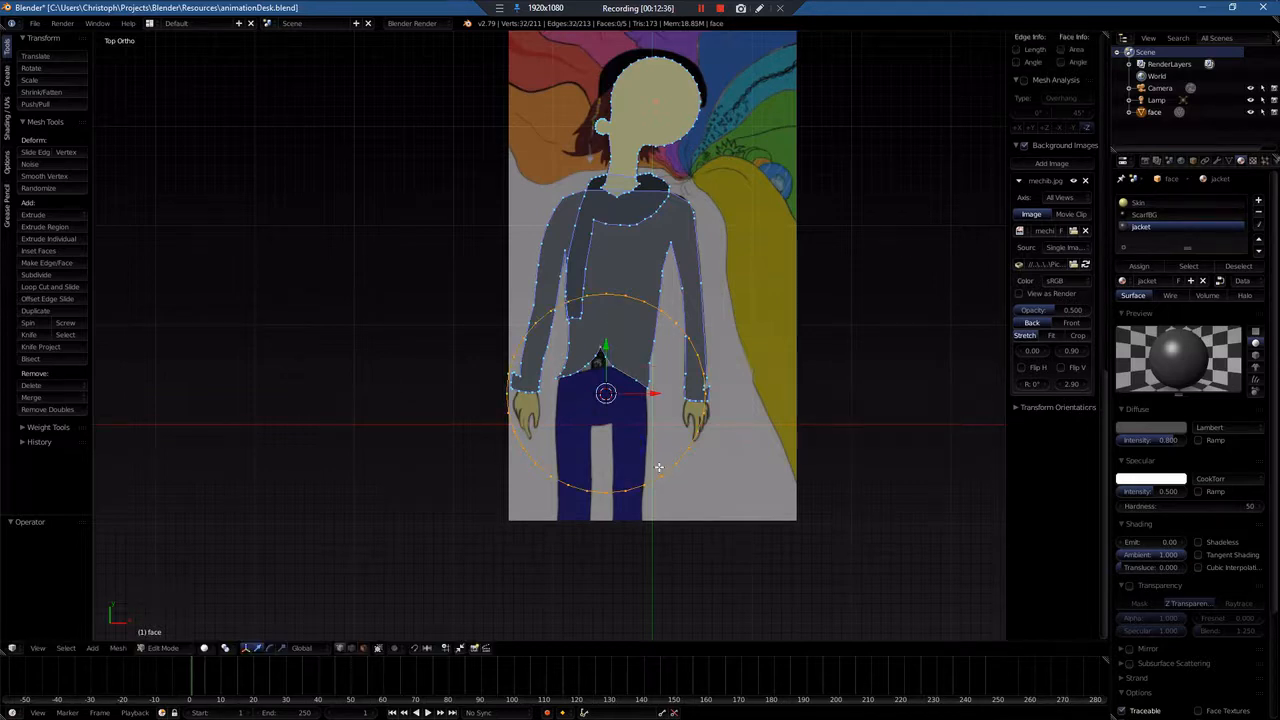
key("g")
key("z")
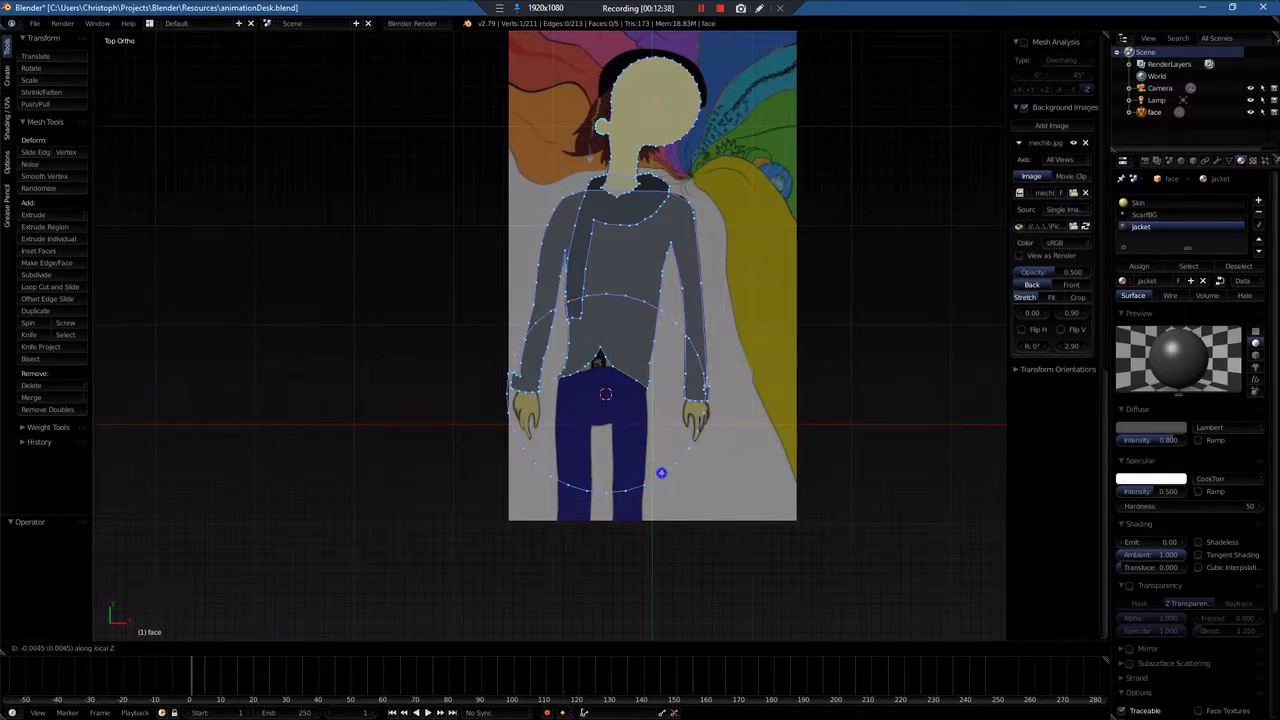
right_click(661, 472)
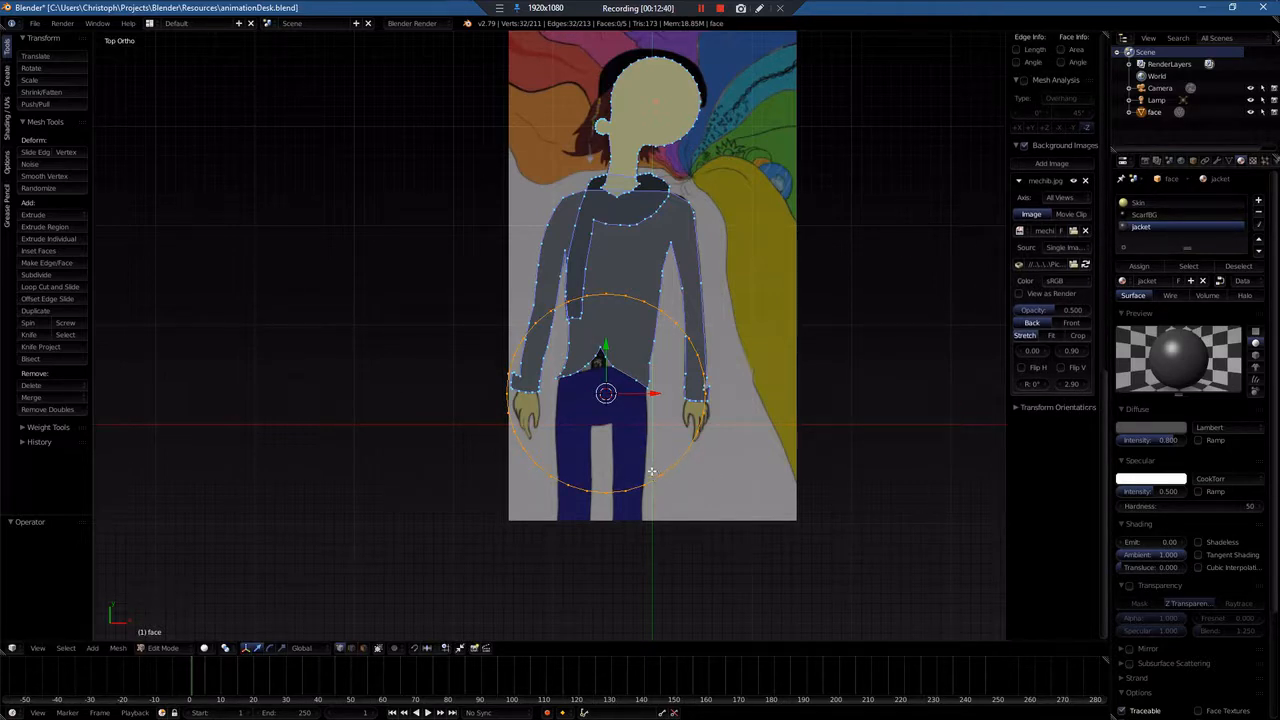
Step: Move the circle about -0.020 in X and -0.724 in Y, and scale it to 0.531 in X around the trousers
key("g")
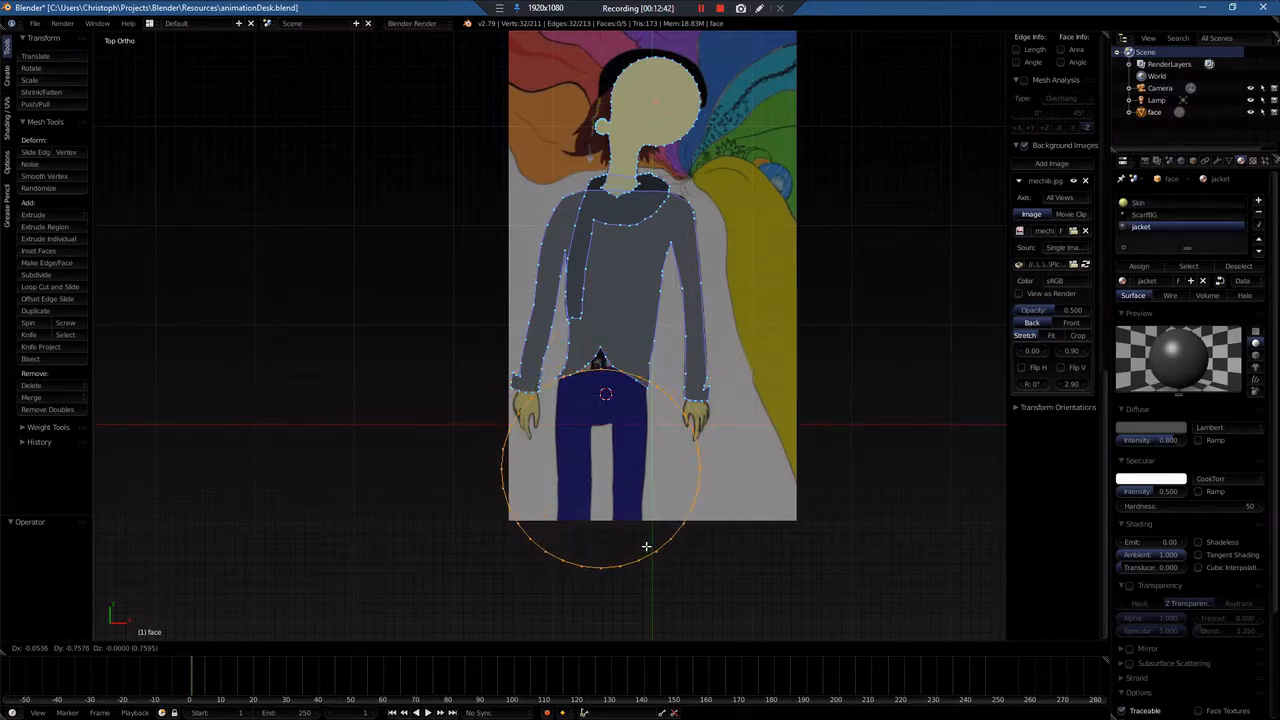
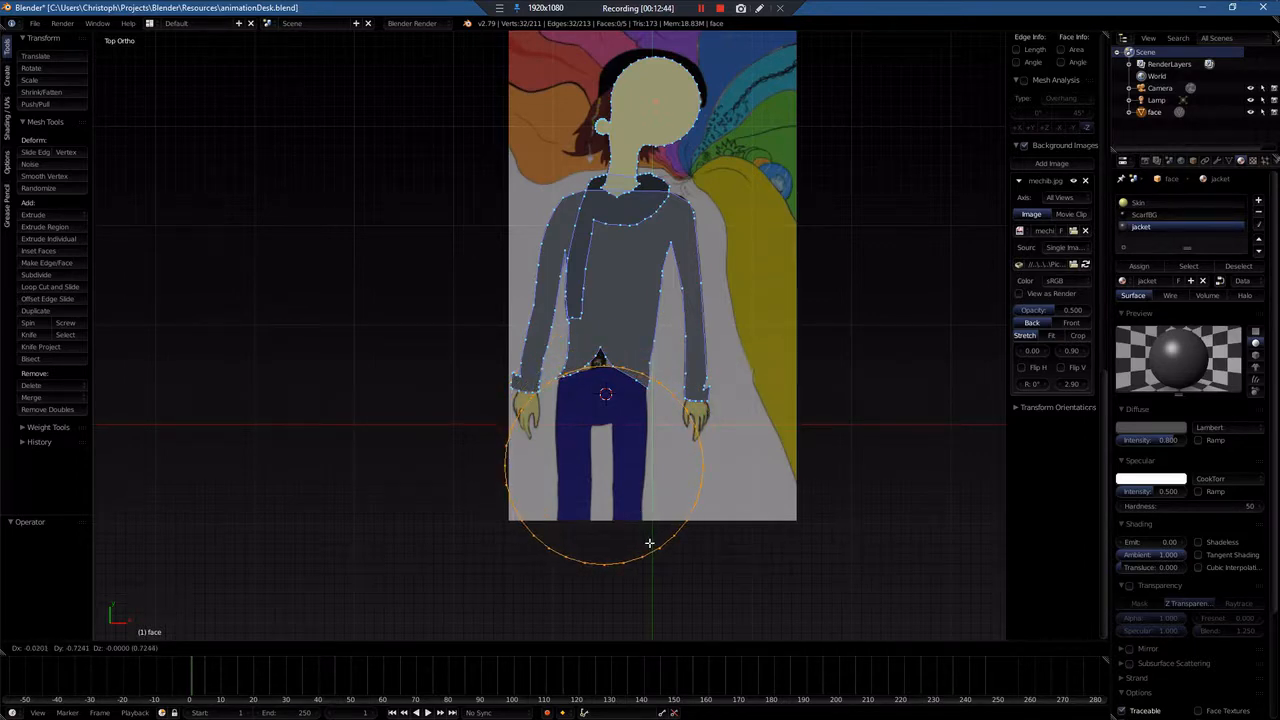
left_click(649, 543)
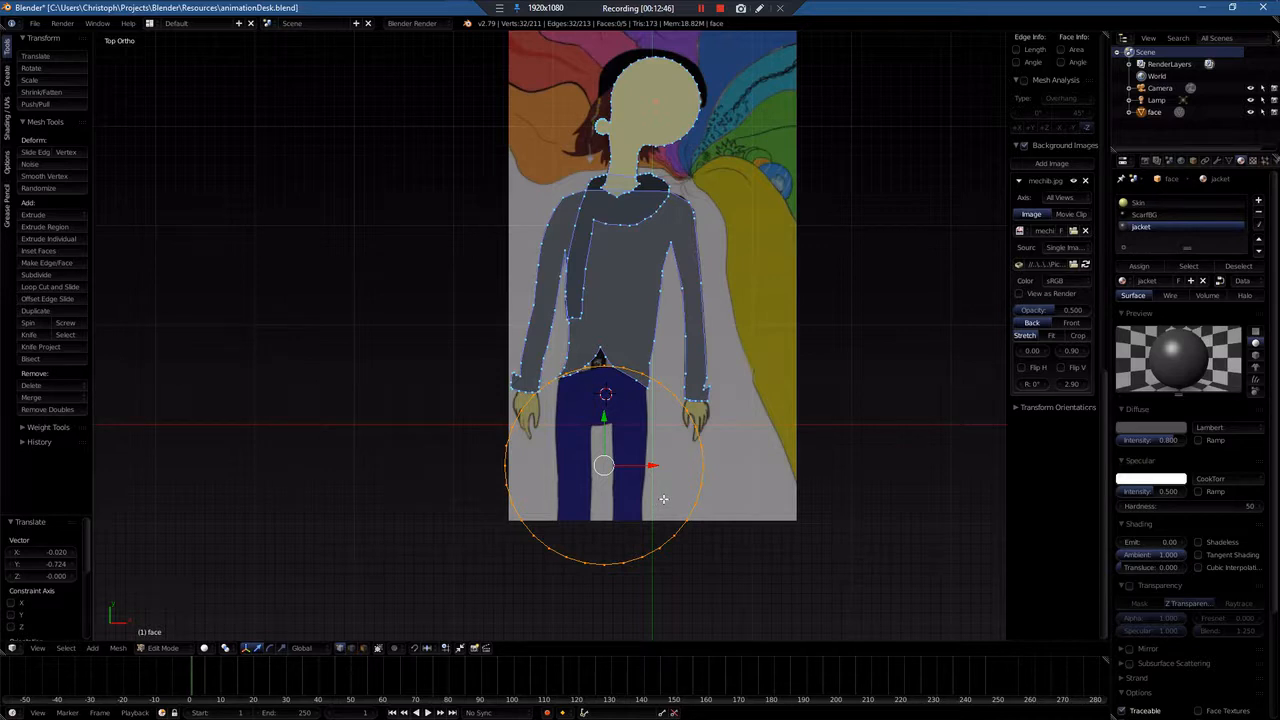
key("s")
key("x")
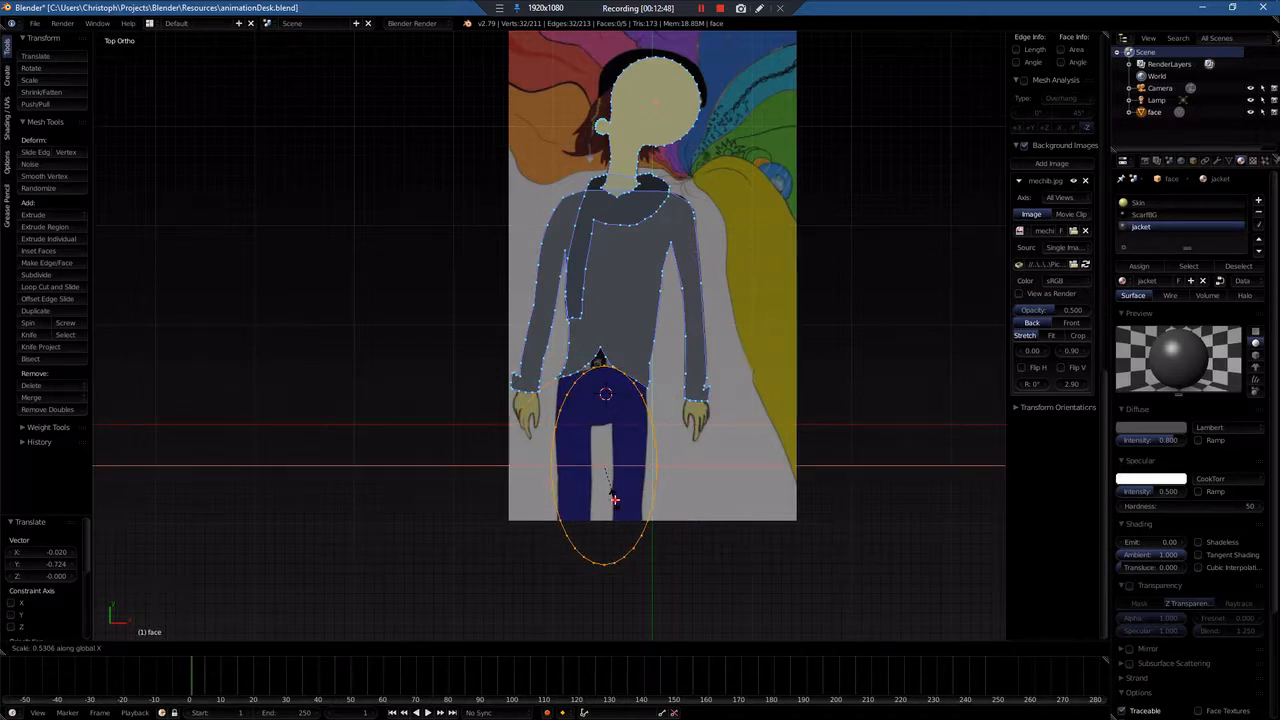
left_click(614, 500)
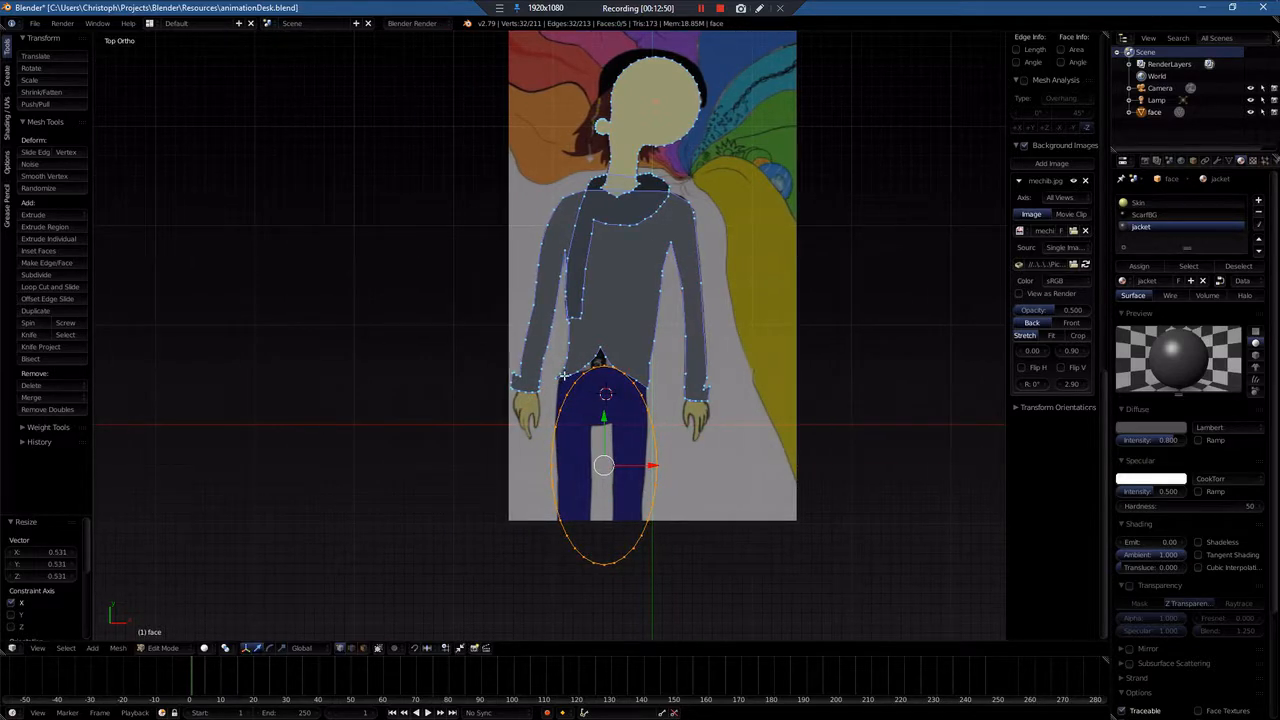
Step: Move two vertices of the ellipse's upper-left arc outwards to the trousers' waistline left of the belt buckle
scroll(565, 375, "up", 5)
key("g")
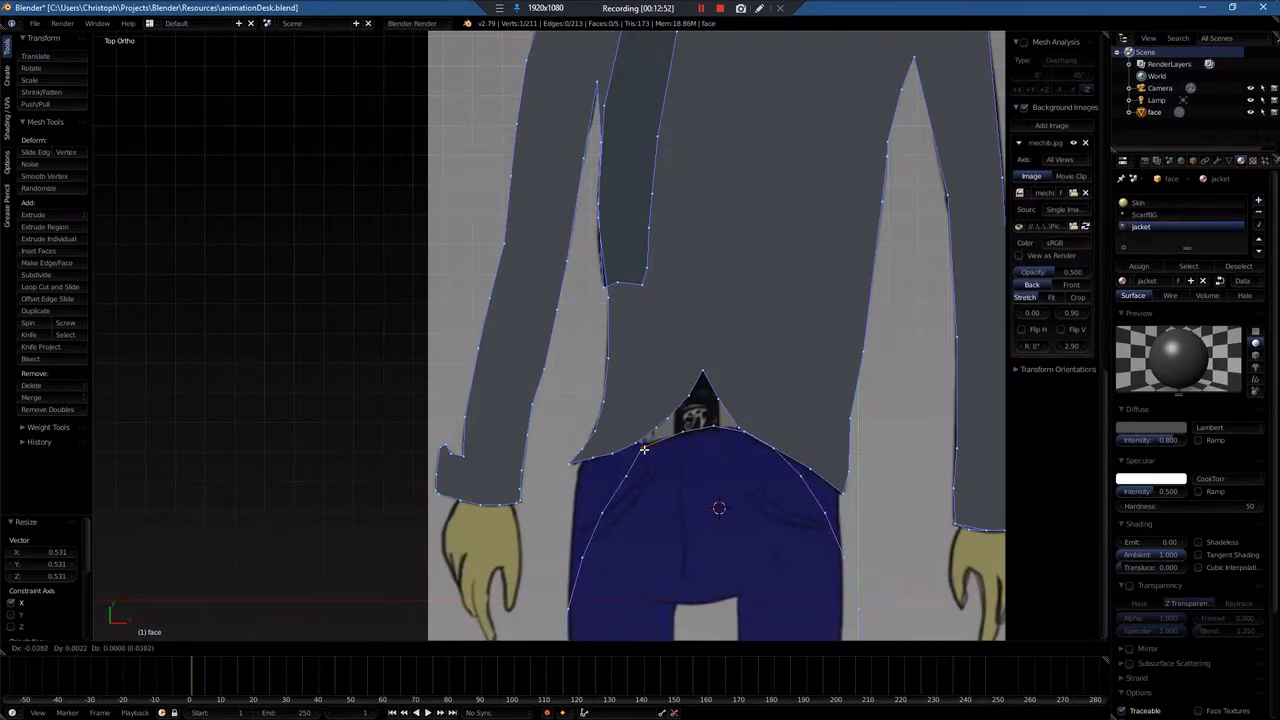
left_click(644, 449)
right_click(629, 476)
key("g")
left_click(609, 457)
Step: Fine-tune the same two waistline vertices so they follow the jacket's hem, shifting the inner one about -0.022 in X and 0.004 in Y
right_click(640, 445)
key("g")
left_click(633, 446)
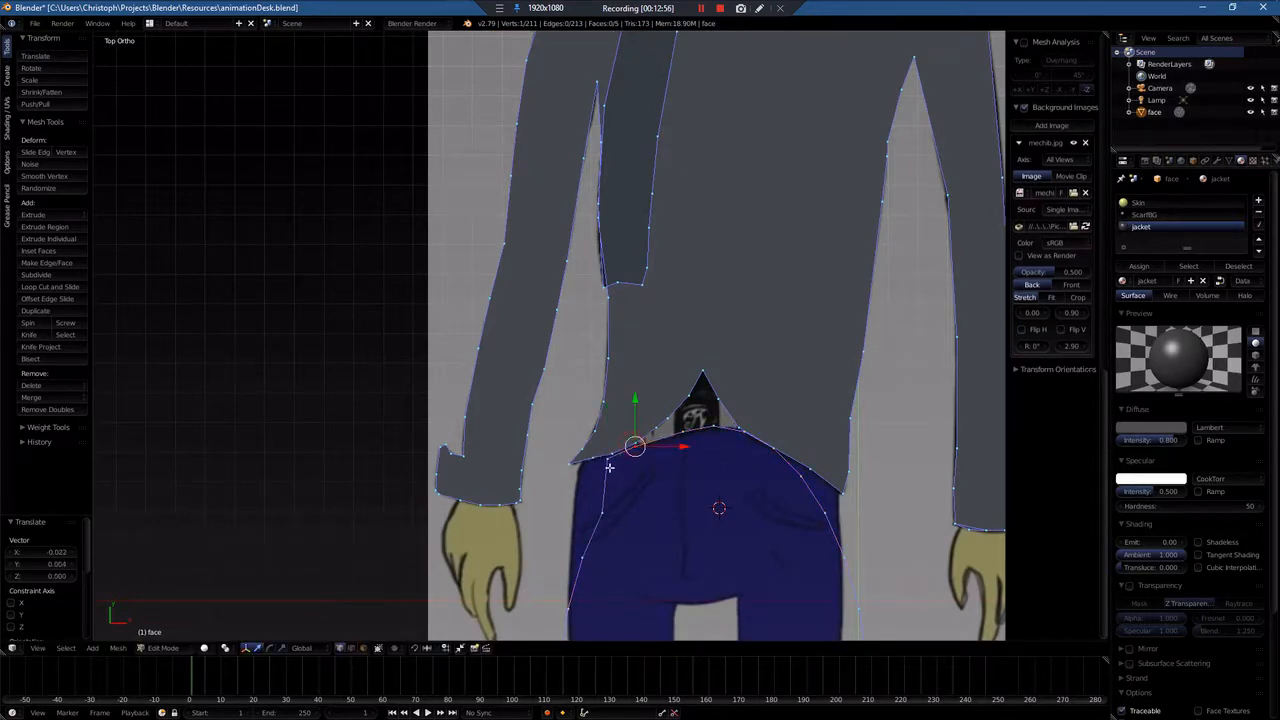
right_click(607, 460)
key("g")
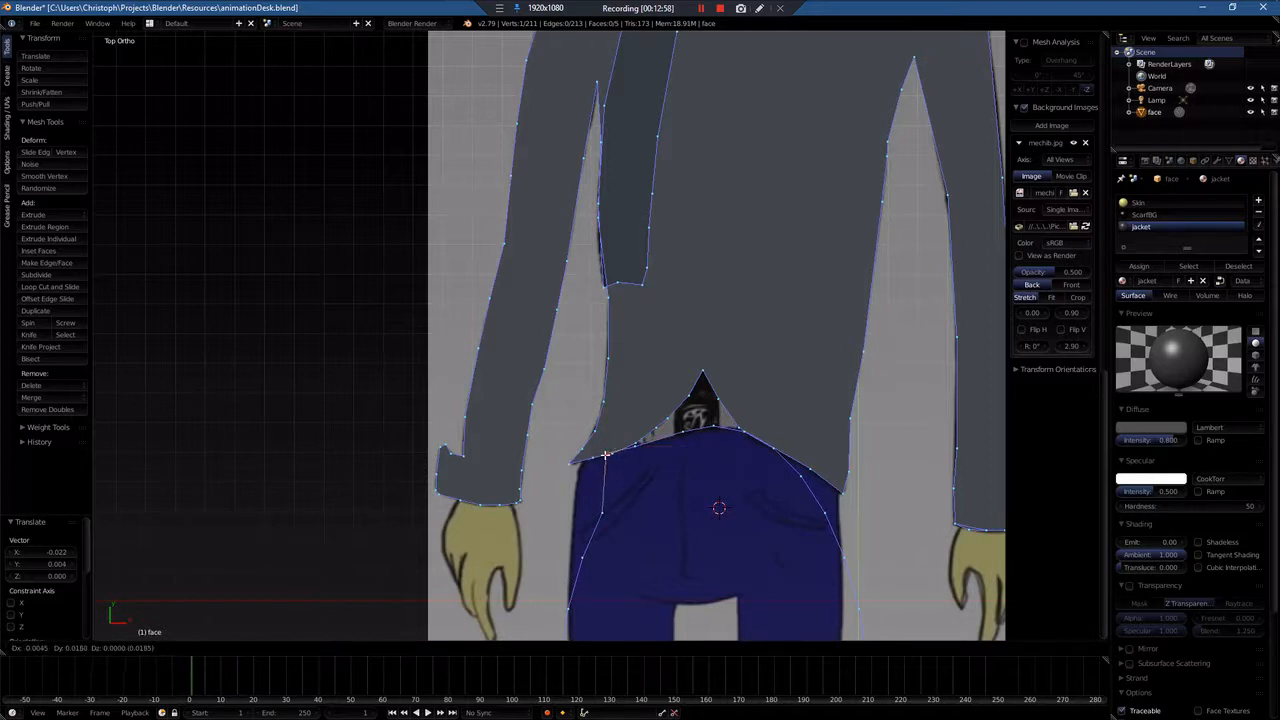
left_click(607, 454)
Step: Raise the next two vertices by about 0.180 and 0.236 in Y to form the trousers' left waist corner and upper side
right_click(603, 513)
key("g")
left_click(580, 459)
right_click(583, 553)
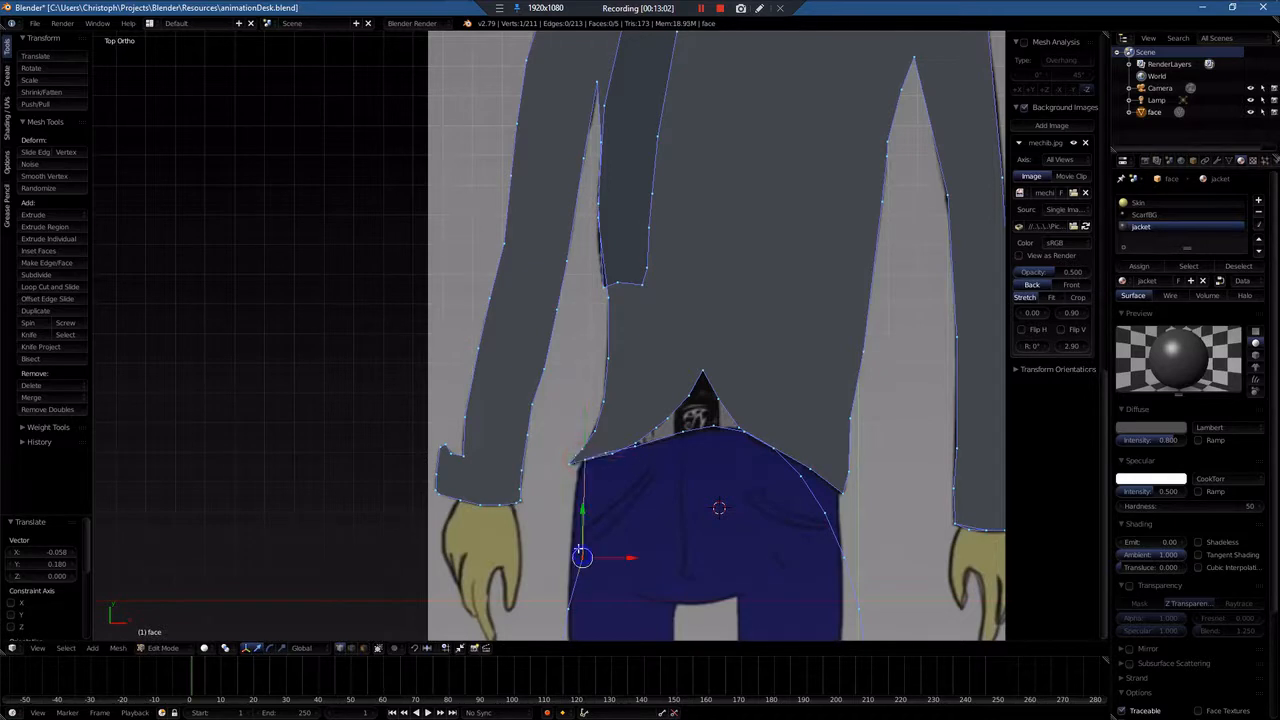
key("g")
left_click(573, 486)
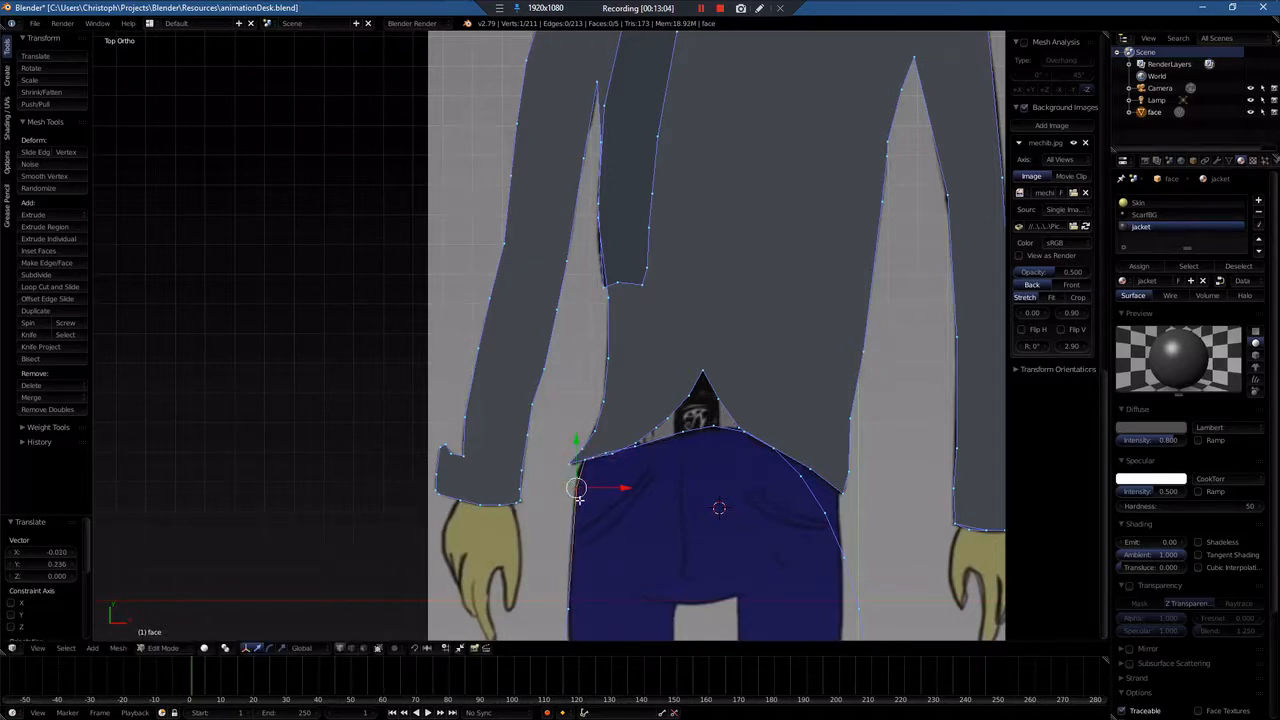
Step: Move the next two vertices down the left side up by about 0.191 and 0.054 in Y along the hip and thigh
scroll(576, 560, "down", 2)
right_click(566, 528)
key("g")
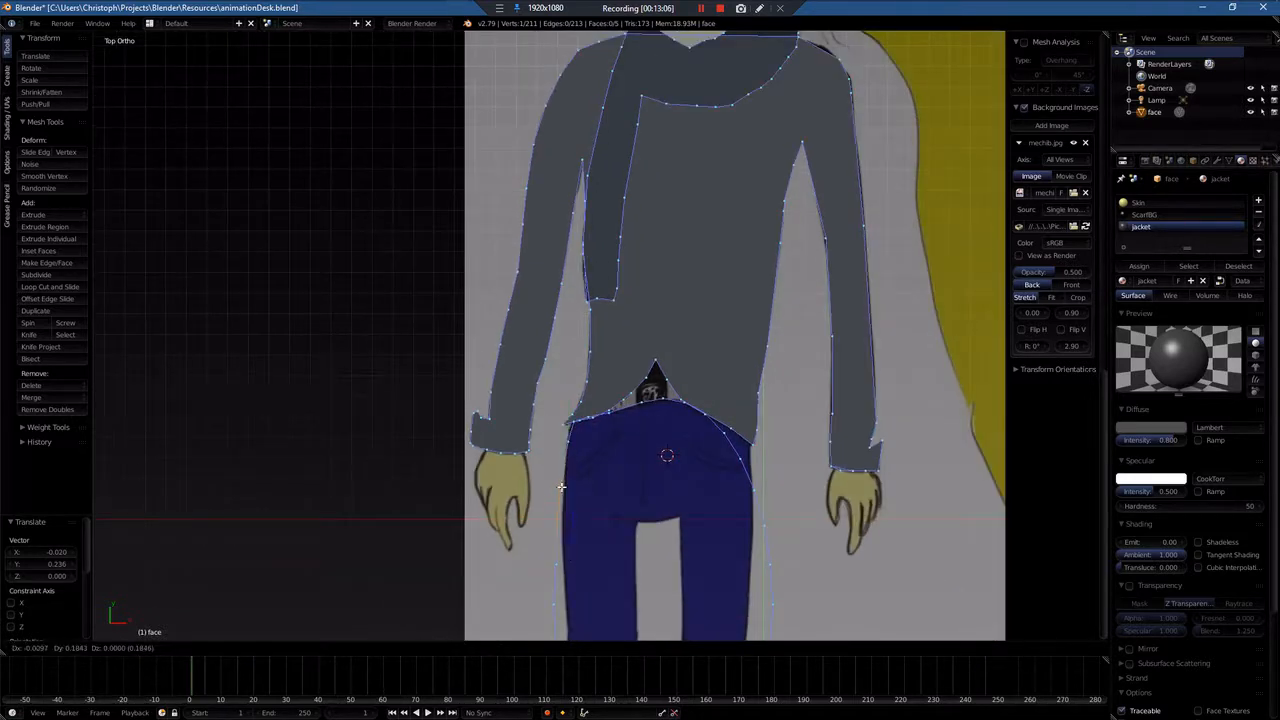
left_click(565, 489)
scroll(574, 516, "down", 1)
right_click(556, 527)
key("g")
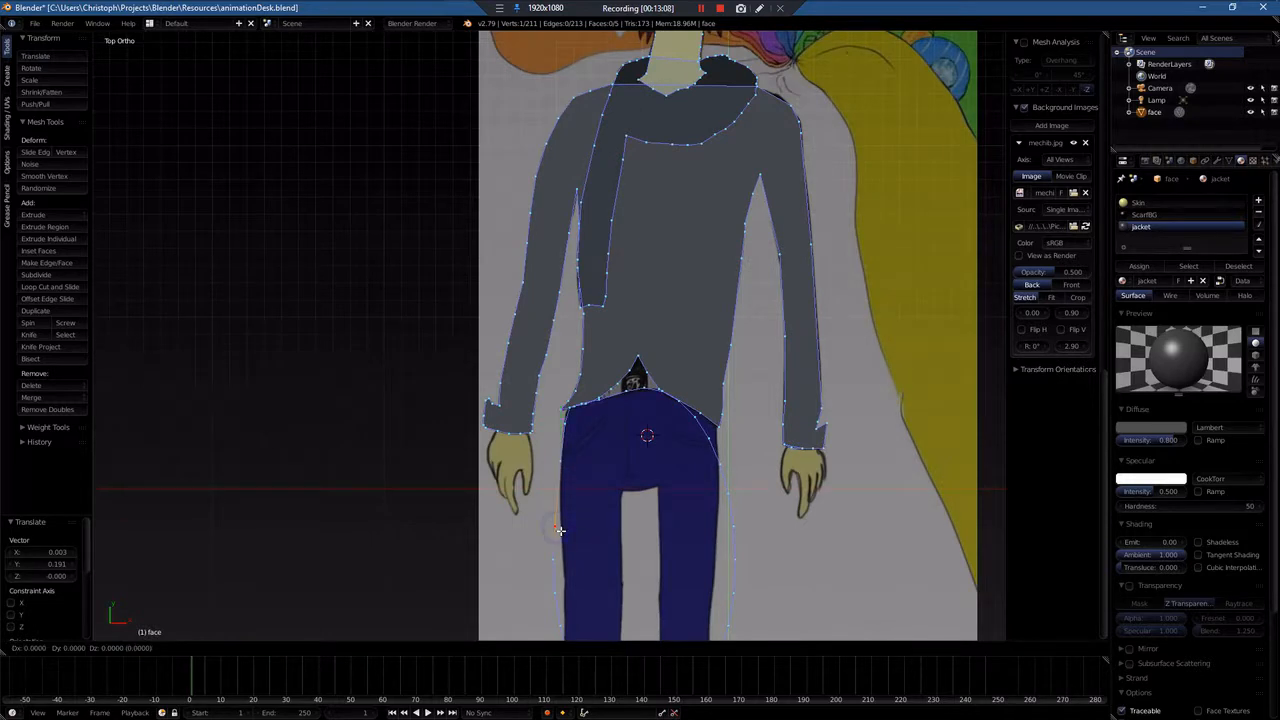
left_click(558, 519)
Step: Move the next vertex below the thigh about 0.058 in X and 0.008 in Y onto the left leg's outer edge
right_click(555, 557)
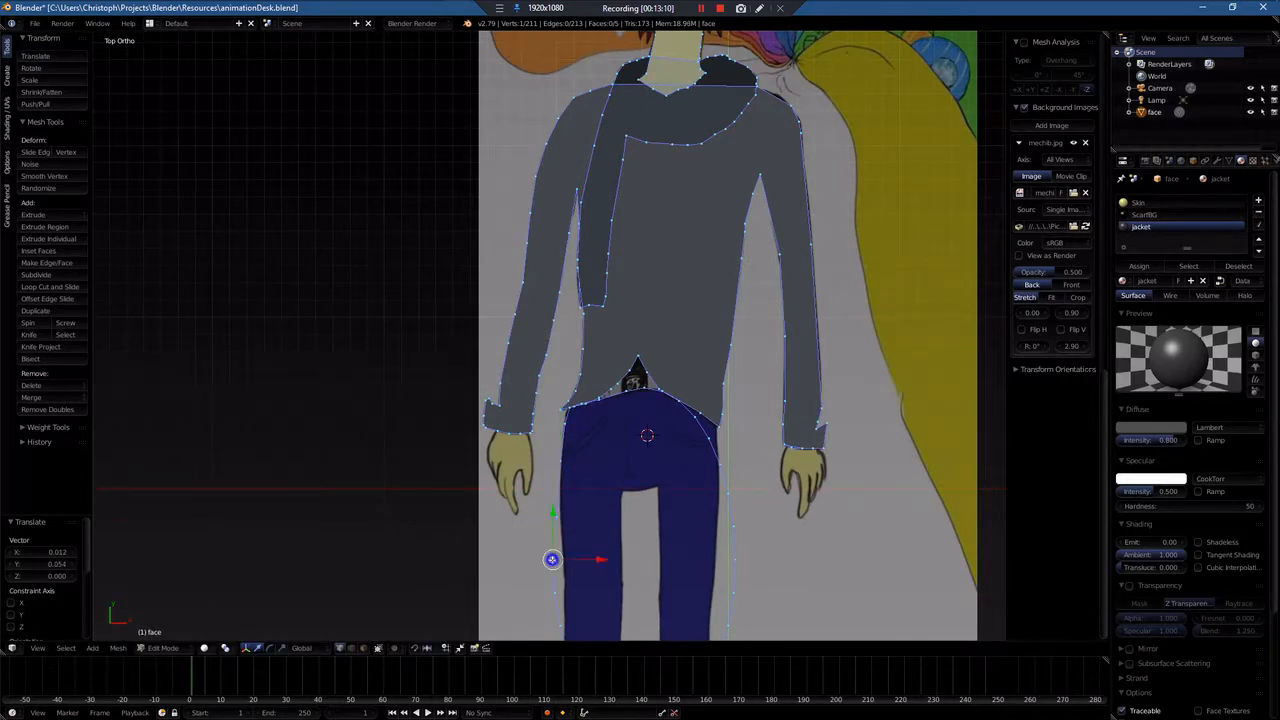
key("g")
scroll(568, 559, "down", 6)
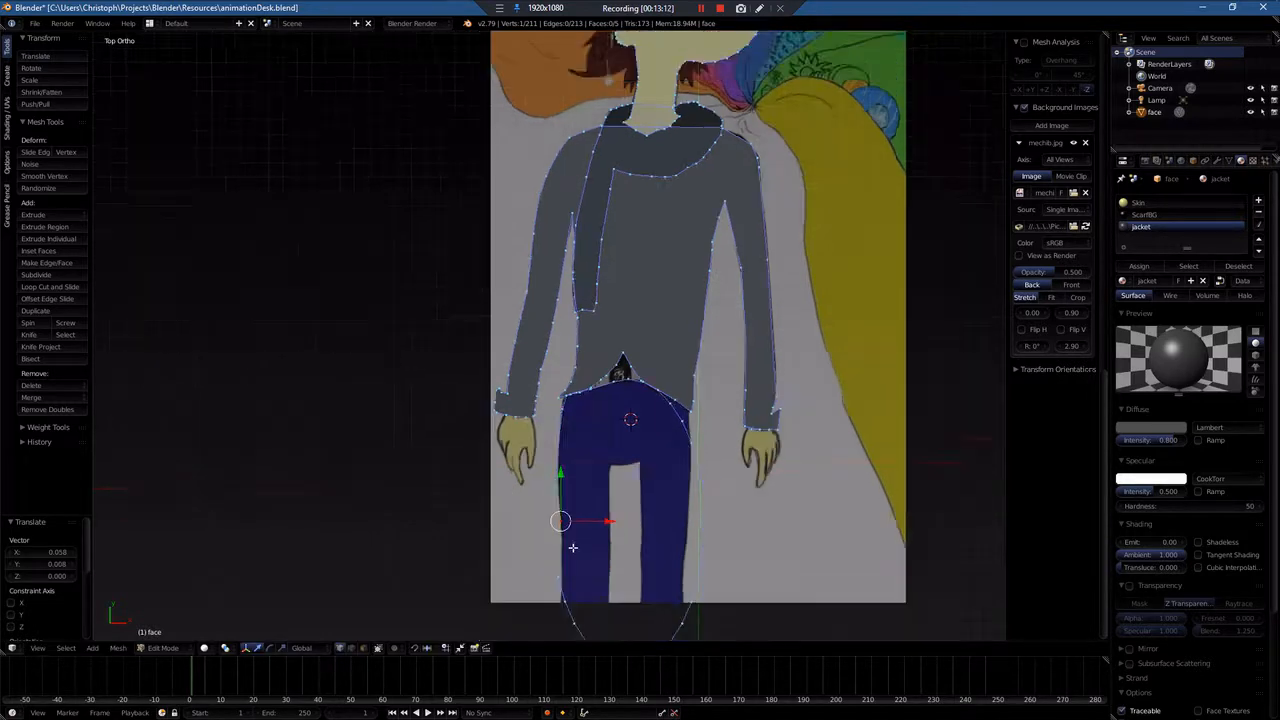
left_click(552, 561)
scroll(552, 561, "down", 3)
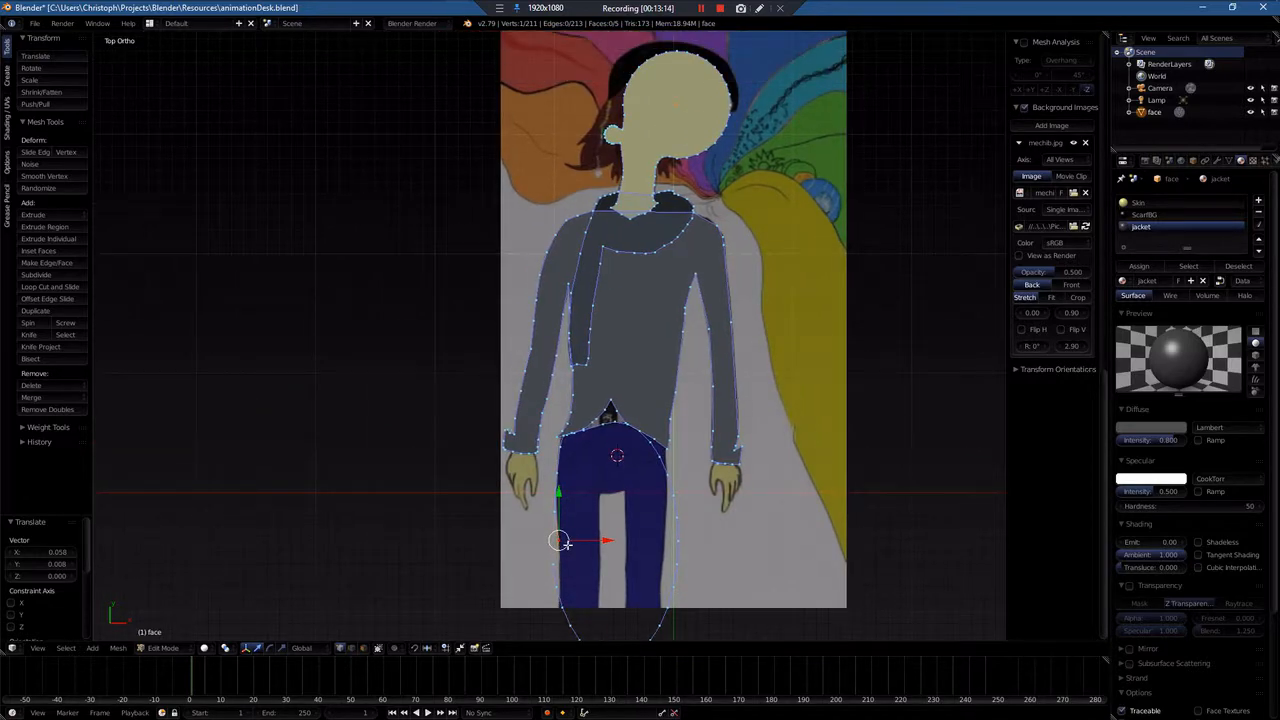
Step: Align the next two vertices with the left leg's lower outer edge, moving them about 0.056 and 0.023 in X
scroll(564, 538, "up", 6)
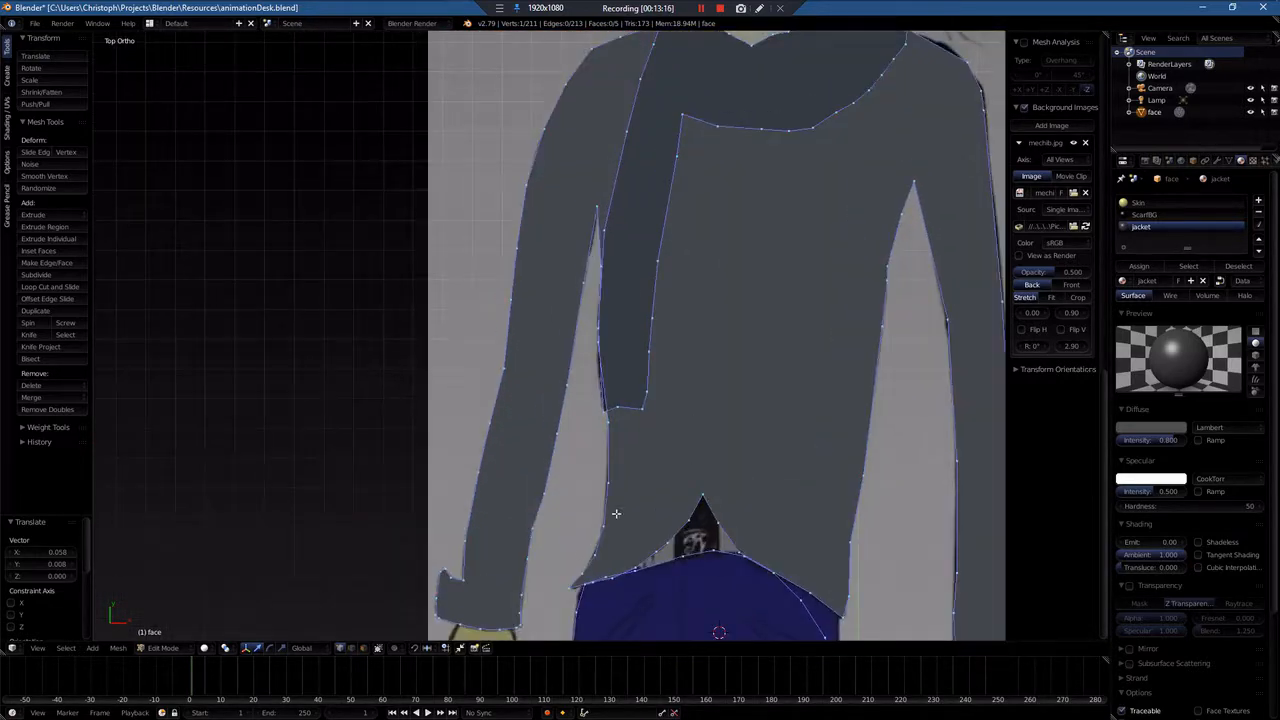
scroll(646, 480, "down", 1)
scroll(639, 478, "down", 10, "shift")
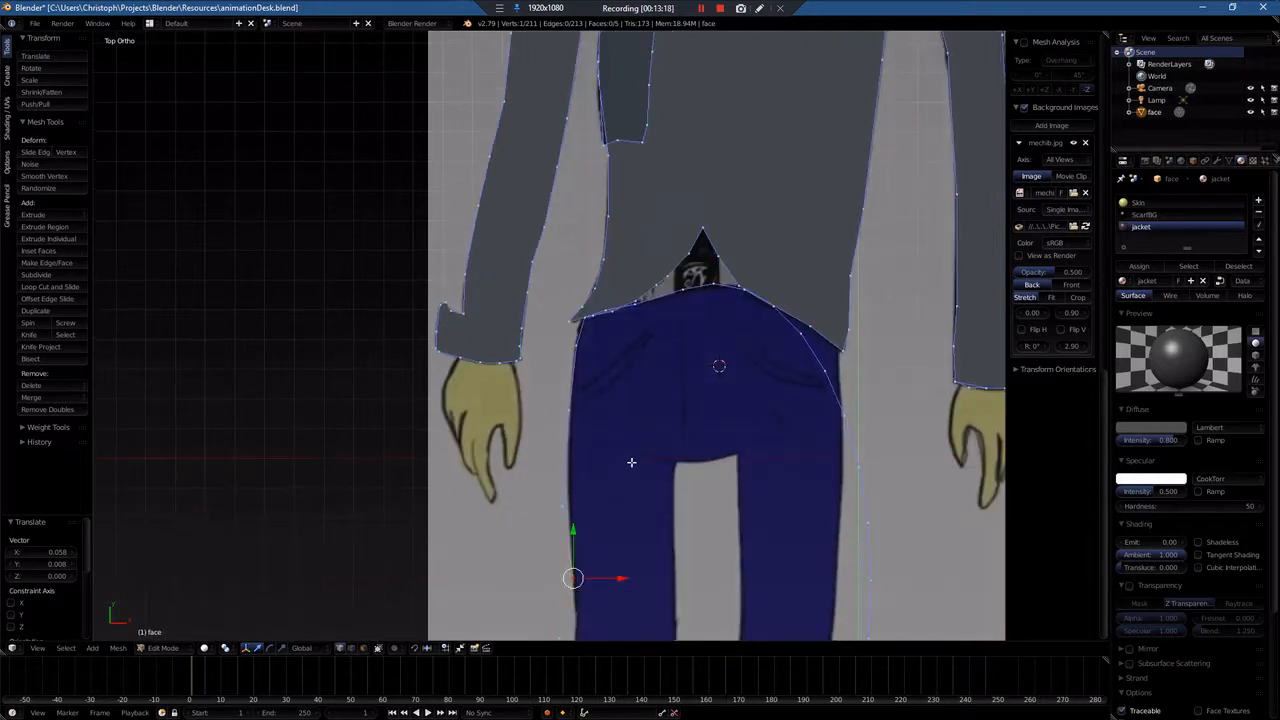
scroll(622, 465, "up", 3)
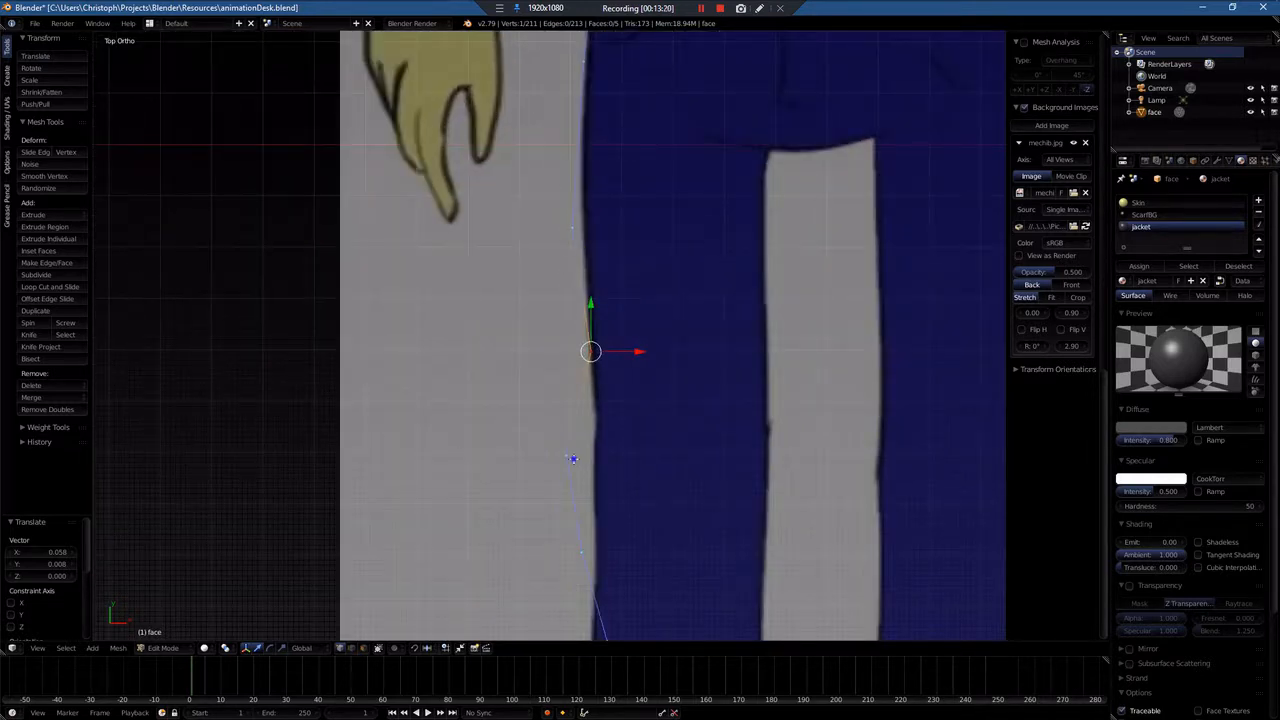
right_click(572, 459)
key("g")
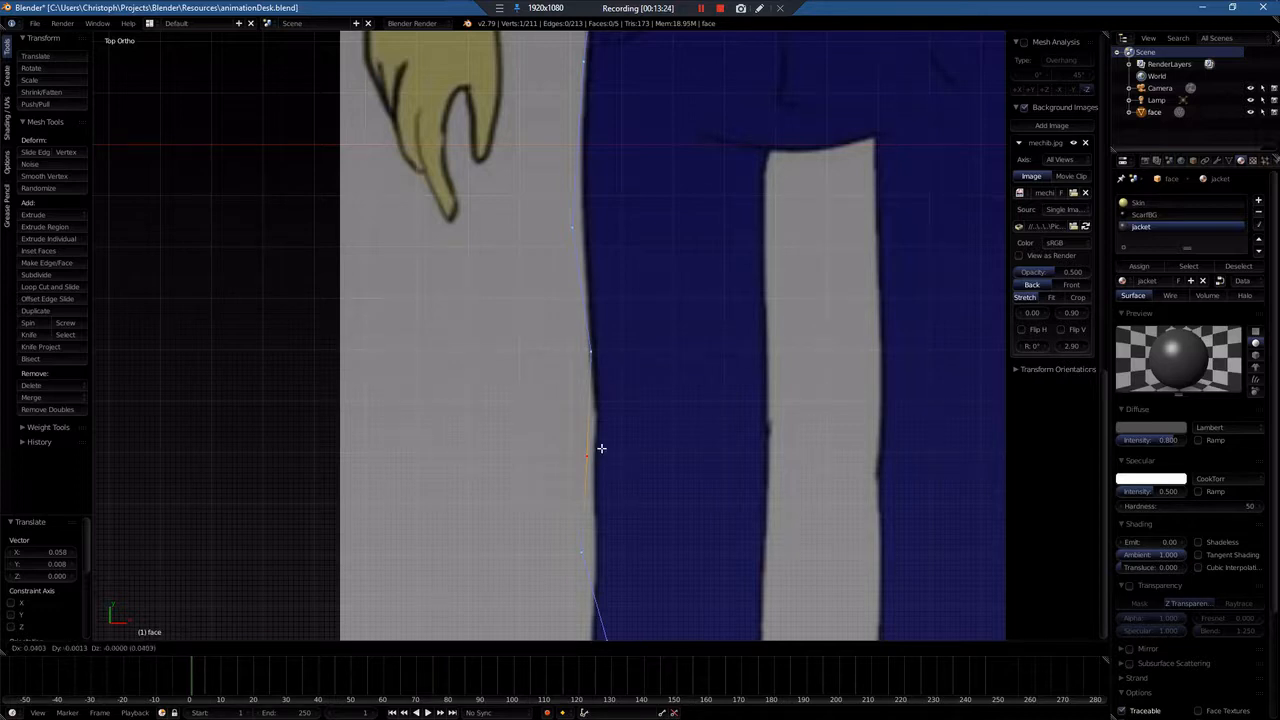
left_click(603, 441)
right_click(585, 553)
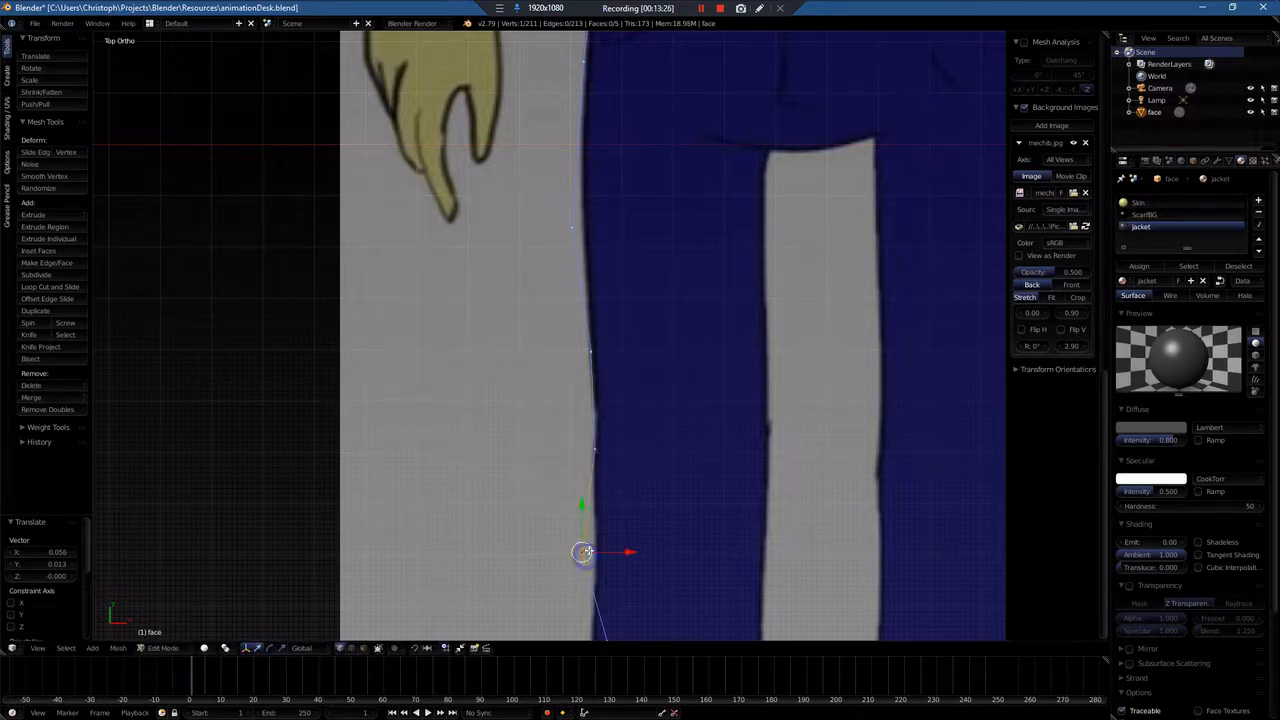
key("g")
left_click(598, 531)
Step: Place two vertices at the outer and inner corners of the left trouser leg's lower end, at the reference image's edge
scroll(604, 536, "down", 3)
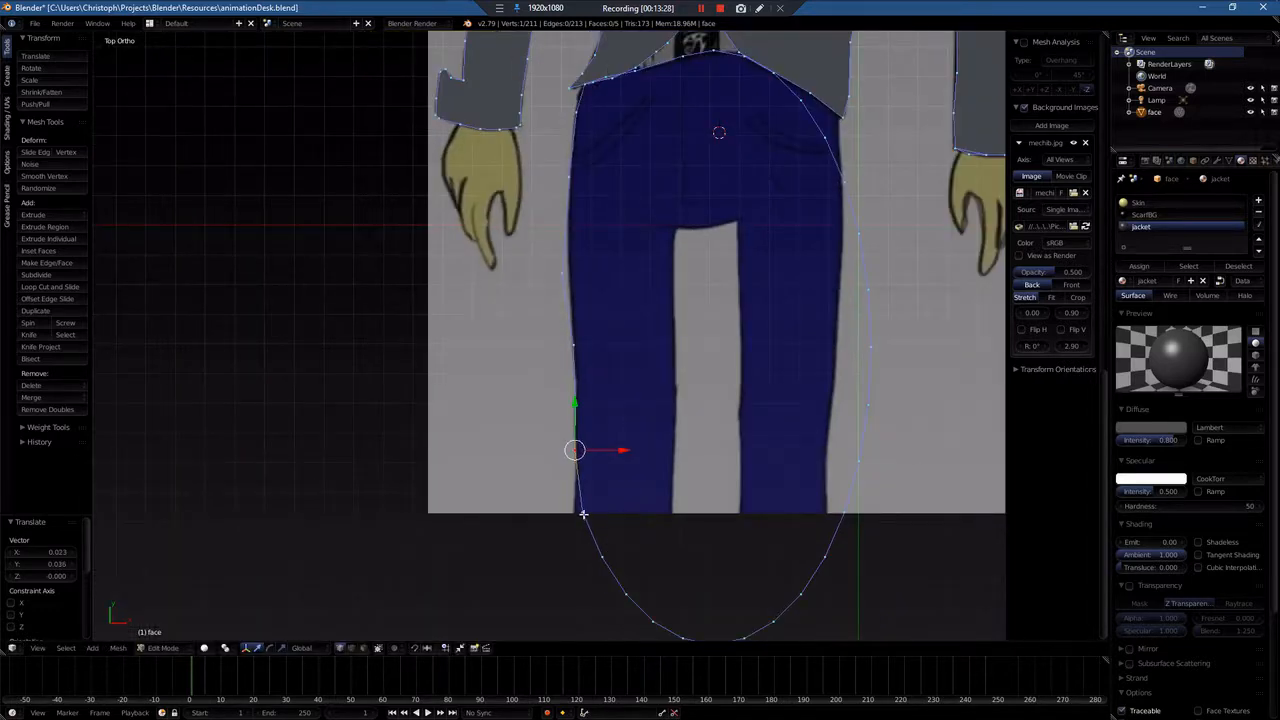
right_click(583, 515)
key("g")
left_click(576, 513)
right_click(602, 556)
key("g")
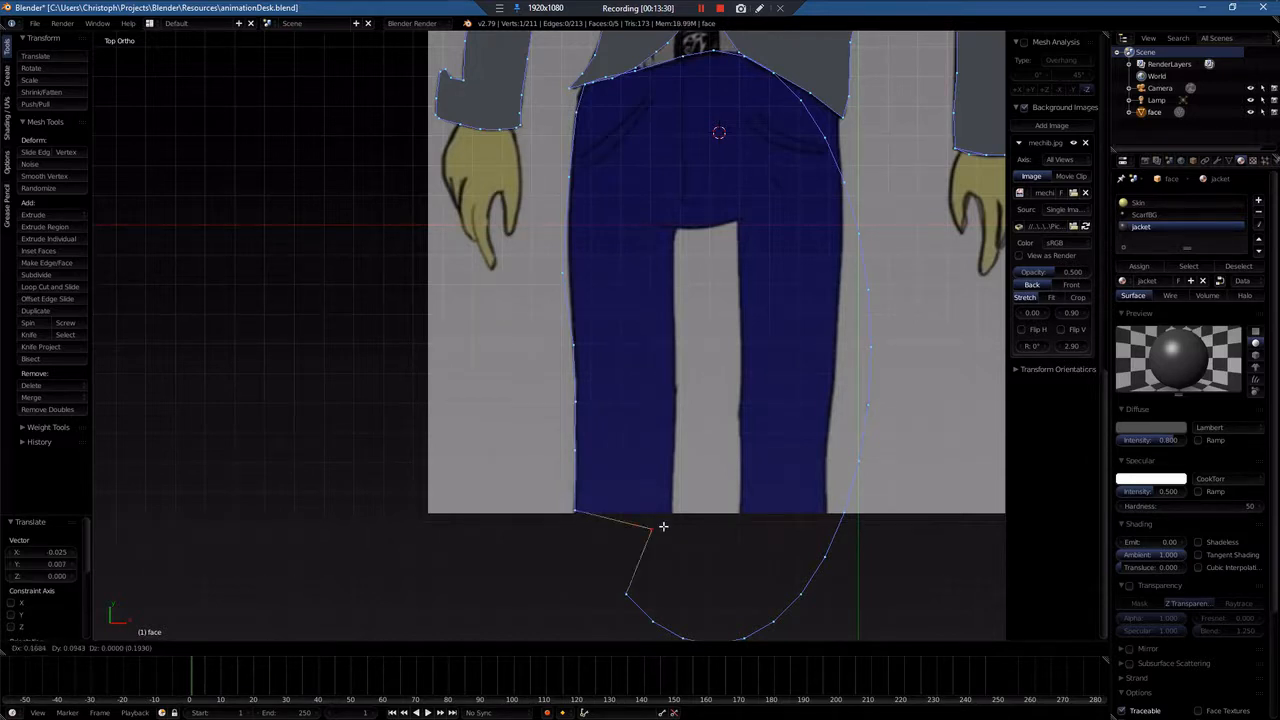
left_click(680, 509)
Step: Move the next two vertices up onto the left leg's inner edge, by about 0.550 and 1.010 in Y
right_click(628, 594)
key("g")
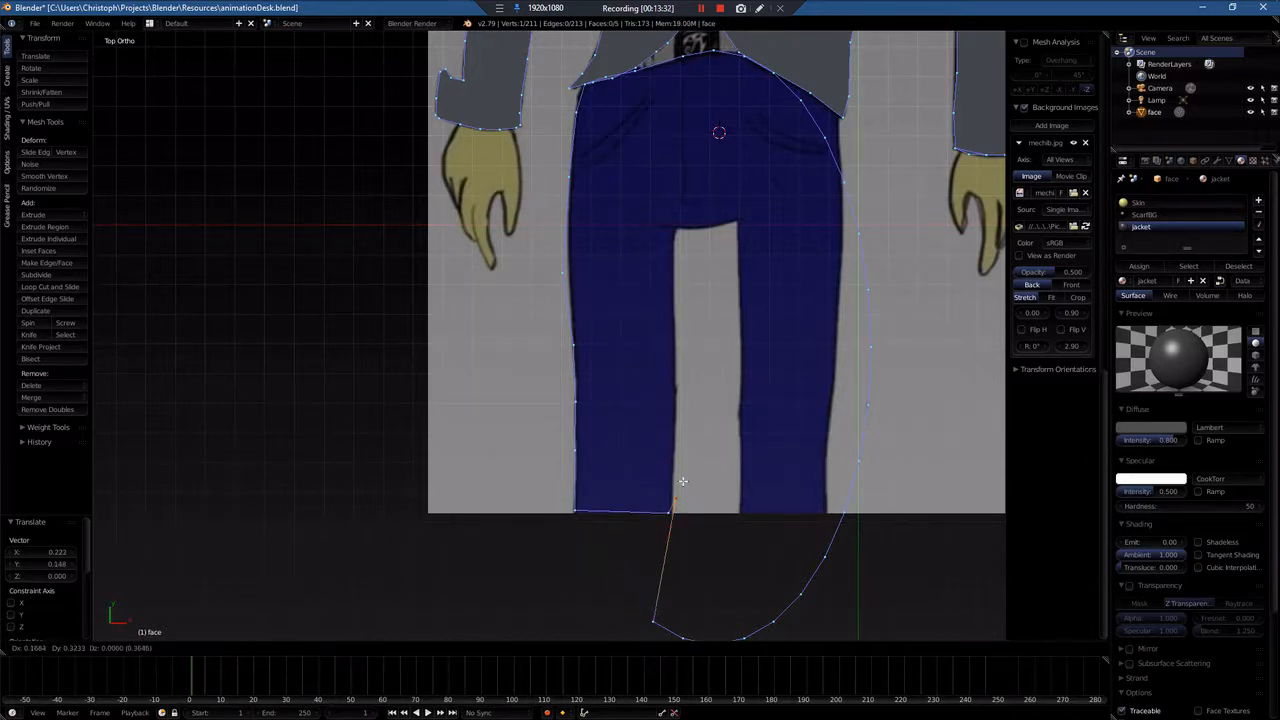
left_click(680, 428)
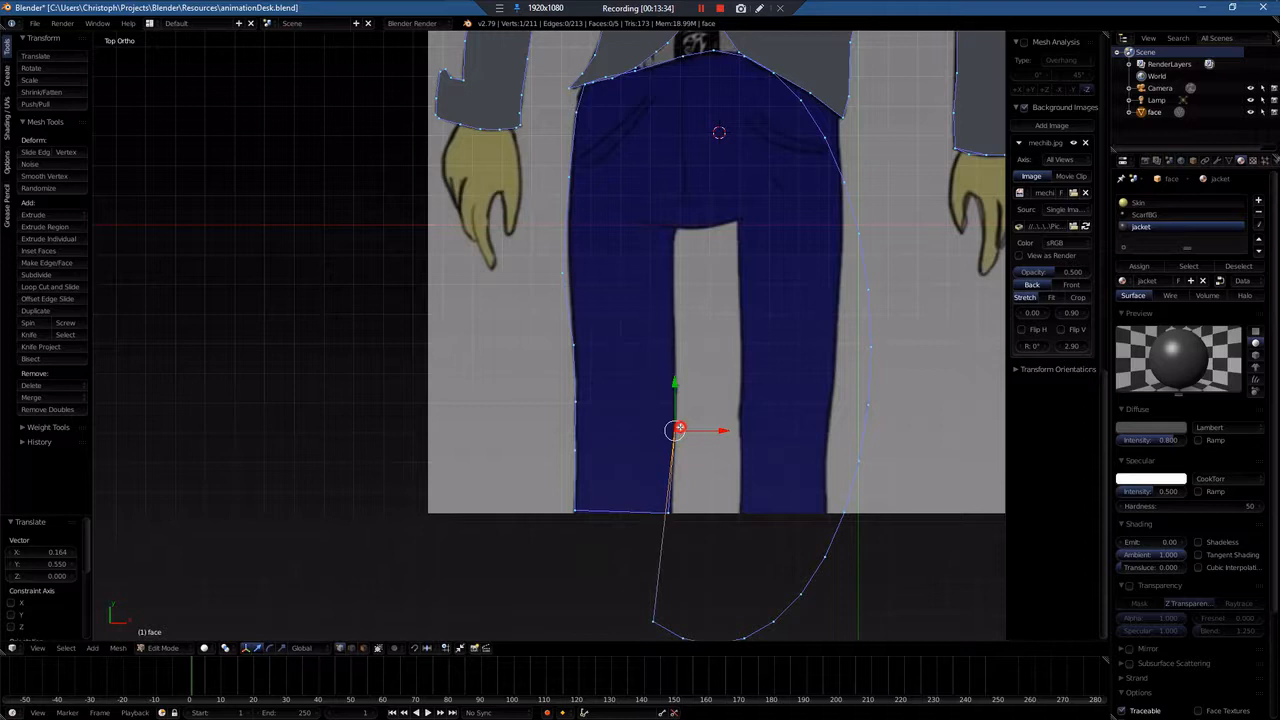
right_click(655, 620)
key("g")
left_click(692, 257)
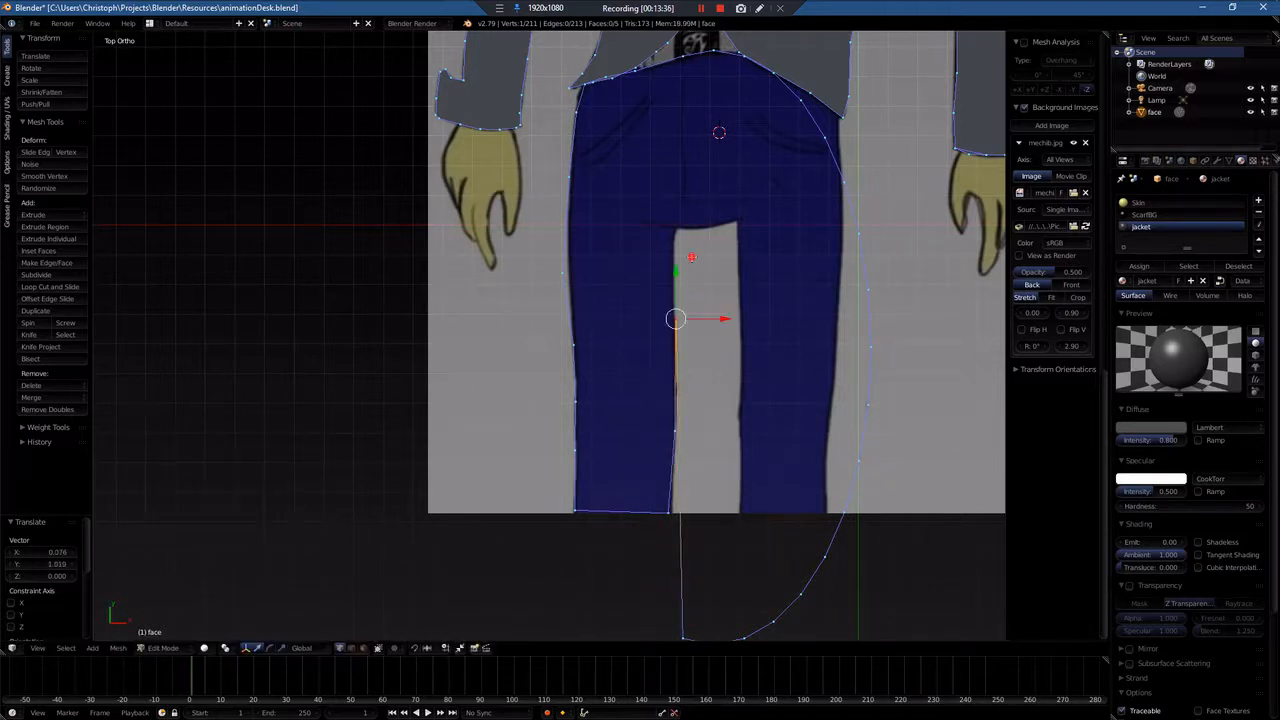
Step: Move the next two vertices up to the top of the left leg's inner edge, by about 1.343 and 1.388 in Y
right_click(689, 631)
key("g")
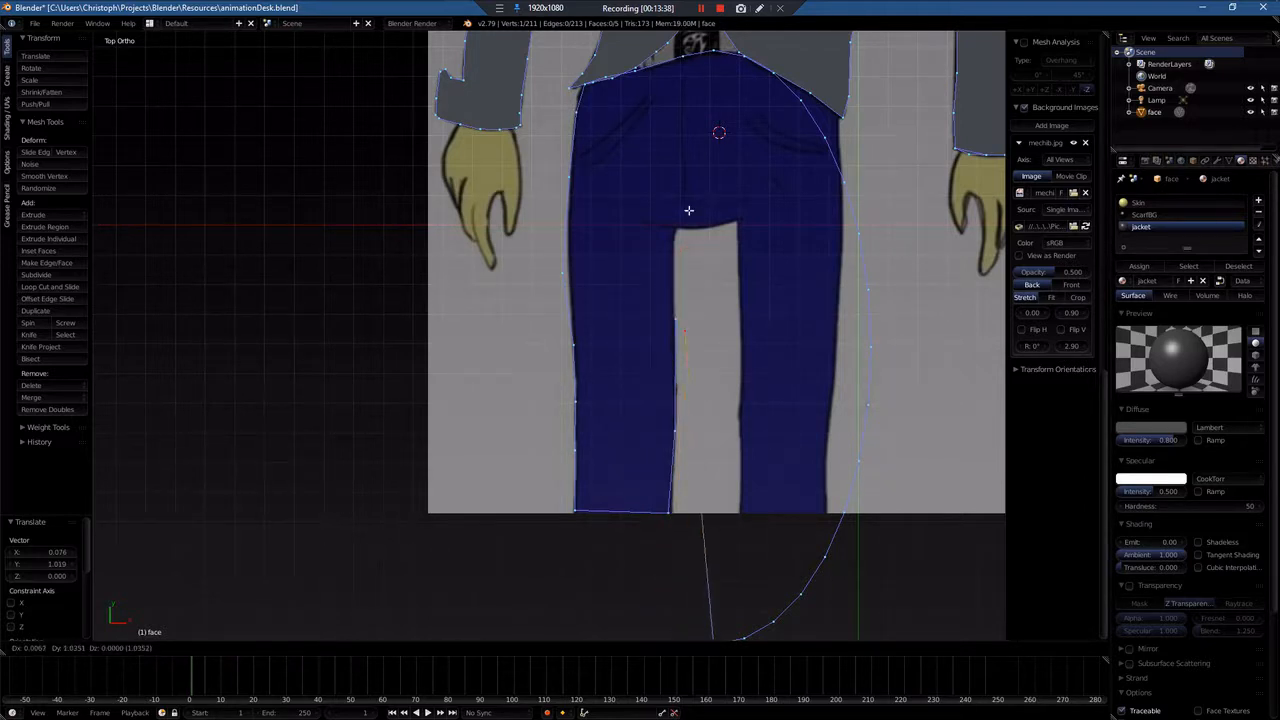
left_click(688, 149)
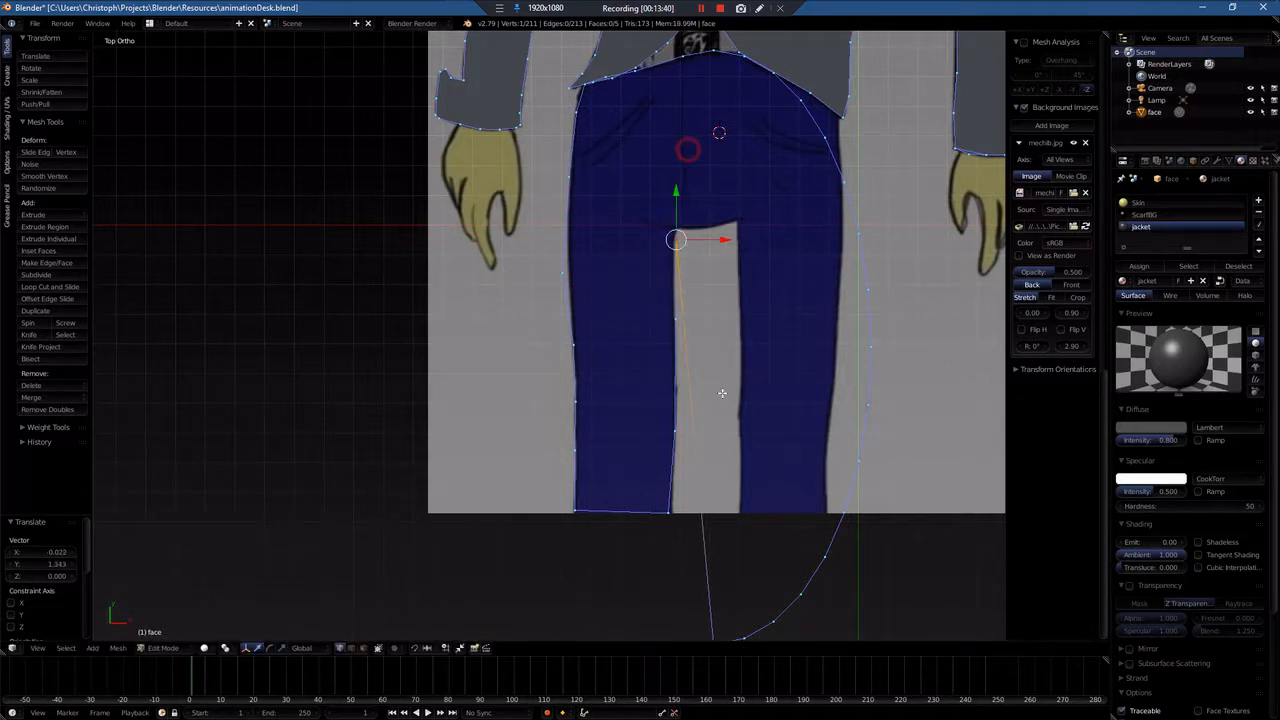
scroll(722, 544, "down", 1)
right_click(686, 591)
key("g")
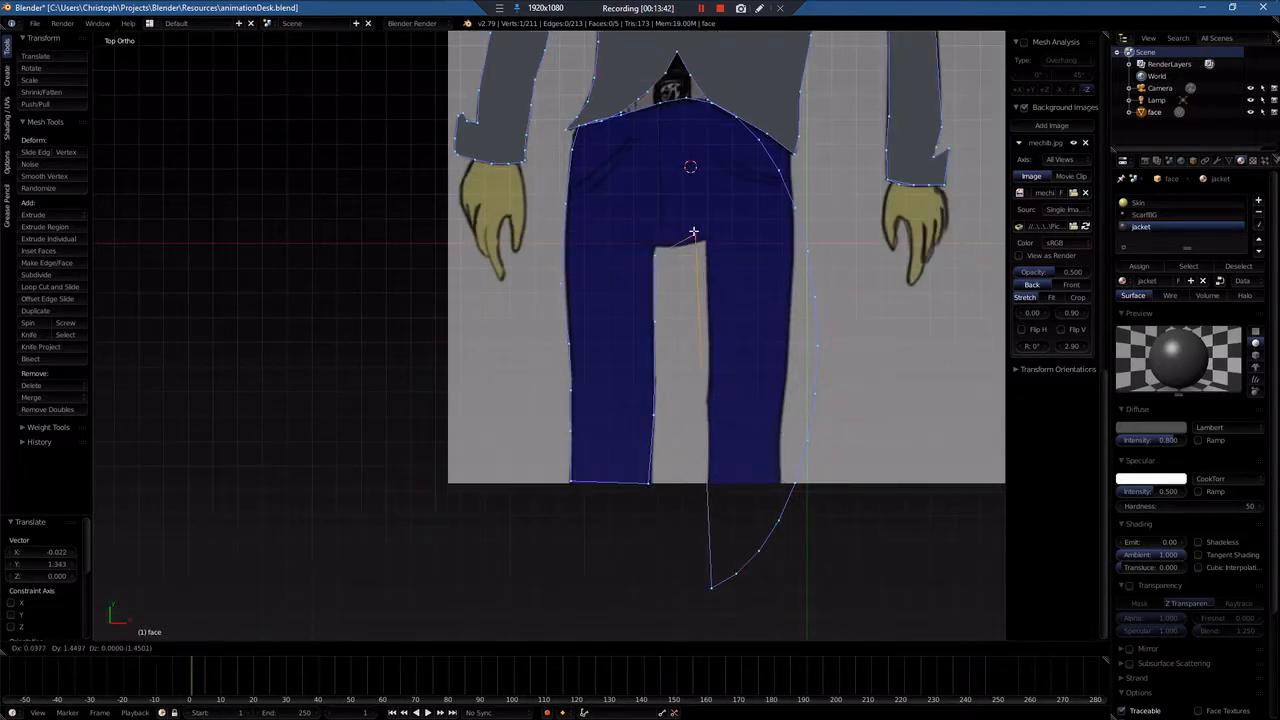
left_click(656, 248)
Step: Place two vertices at the middle and right end of the crotch line, moving them about 1.389 and 1.336 in Y
right_click(711, 586)
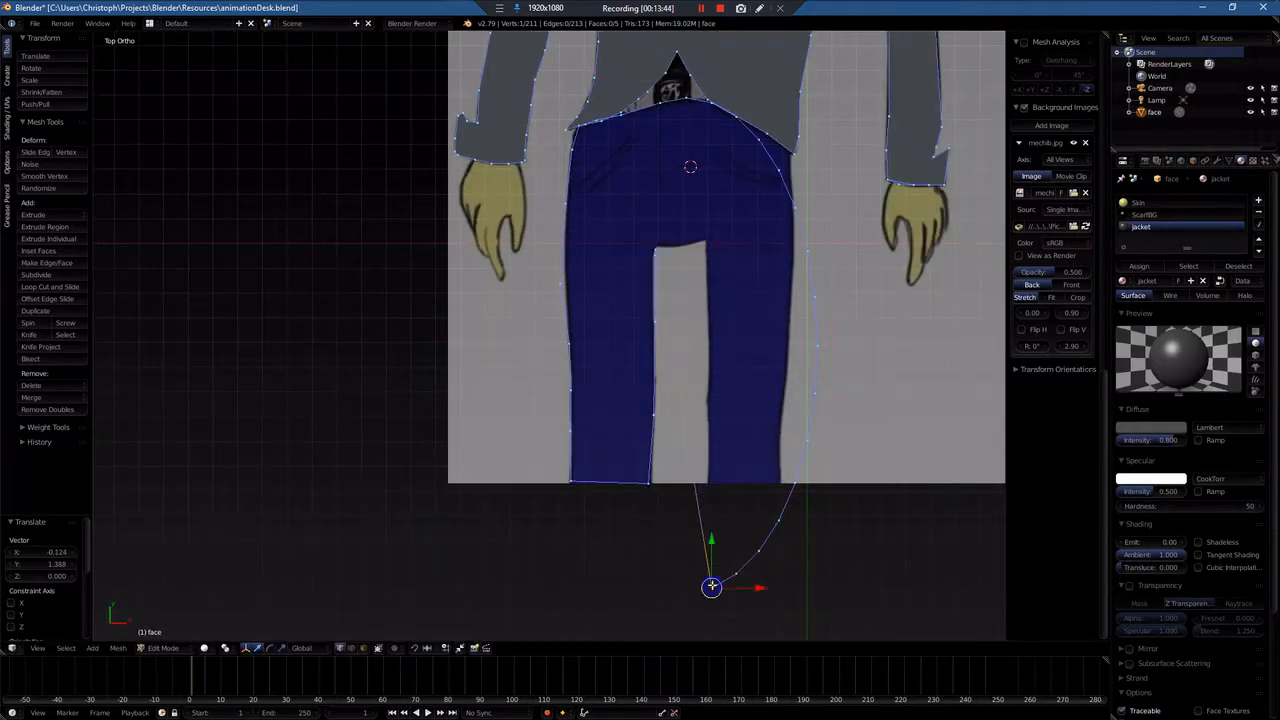
key("g")
left_click(673, 200)
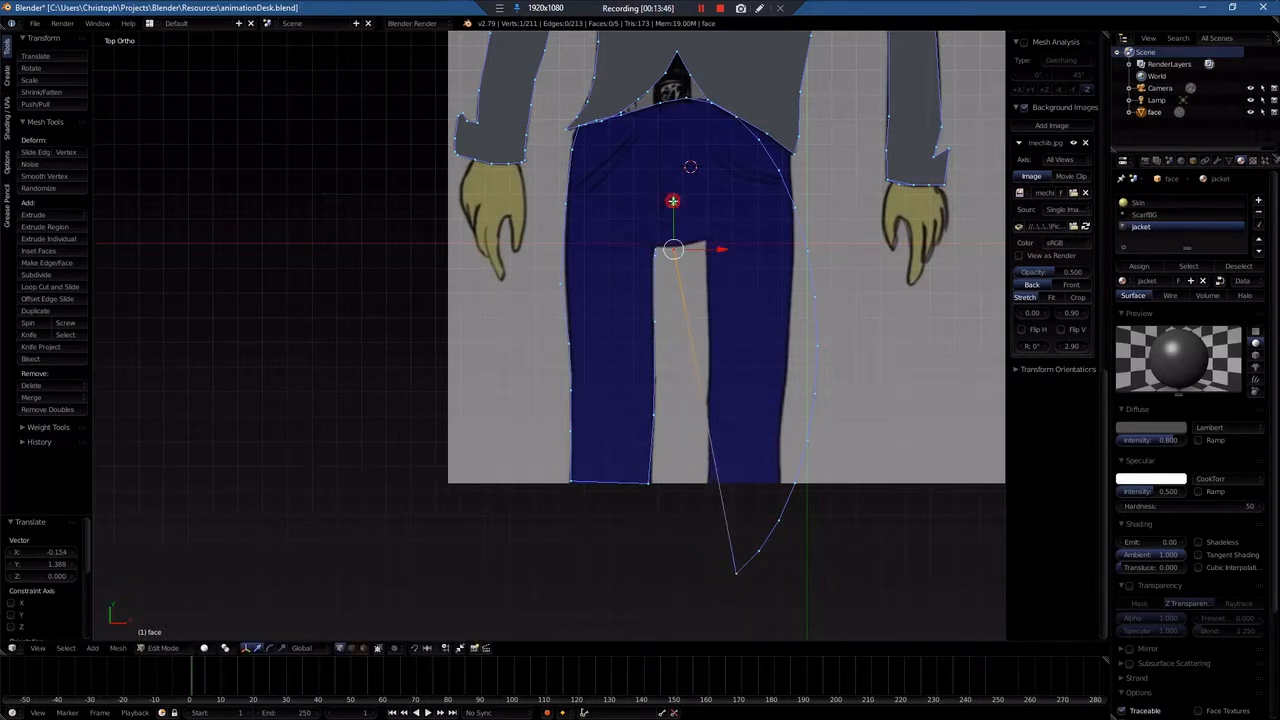
right_click(736, 572)
key("g")
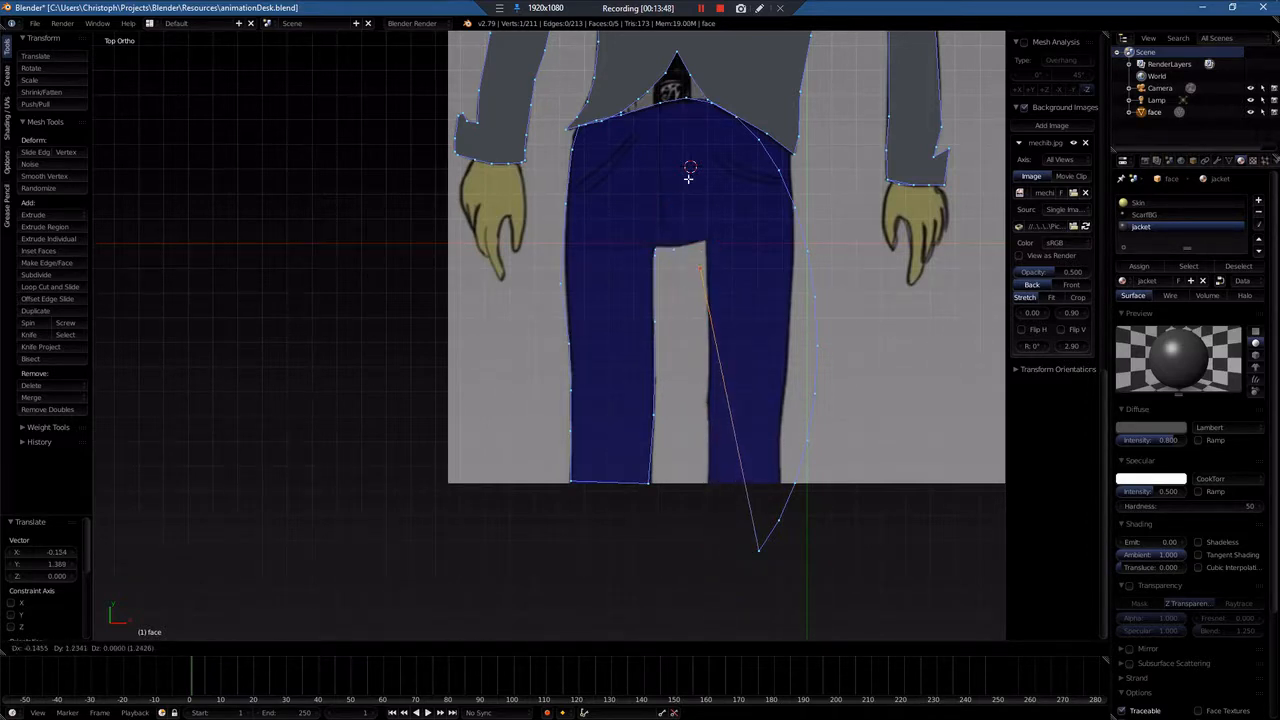
left_click(690, 160)
Step: Move the next two vertices onto the right leg's inner edge, by about 0.958 and 0.523 in Y
right_click(757, 551)
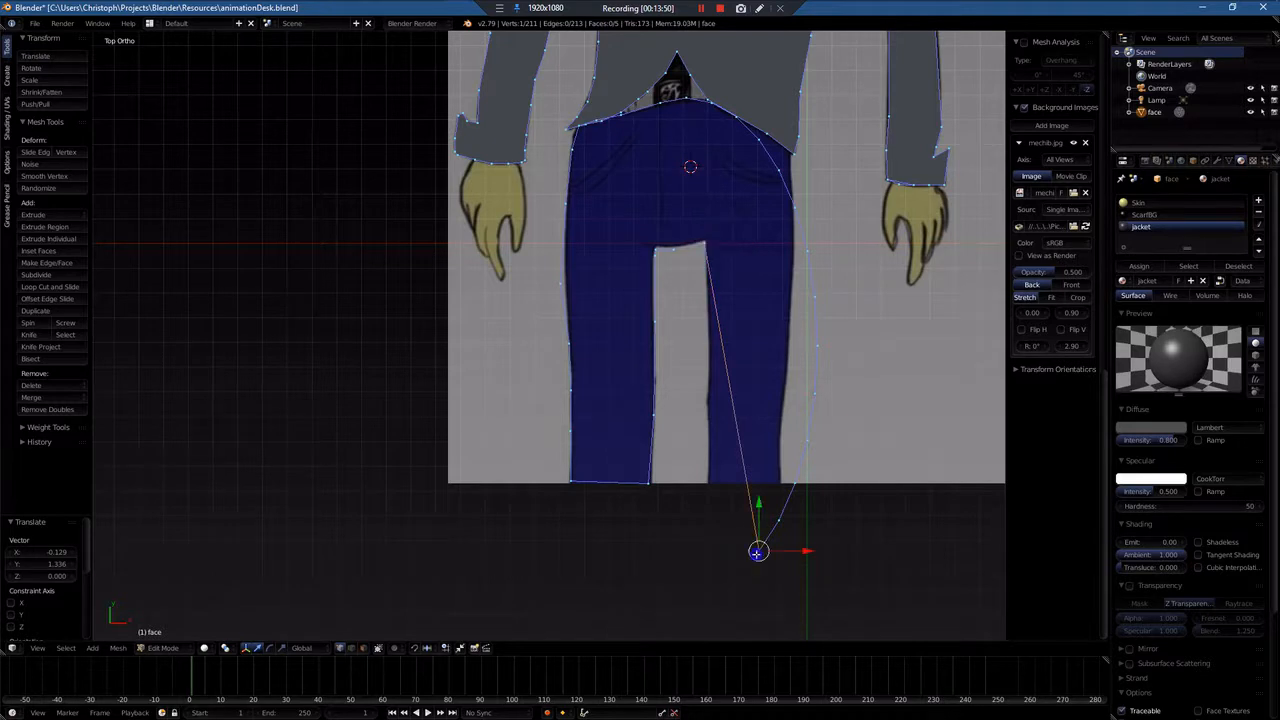
key("g")
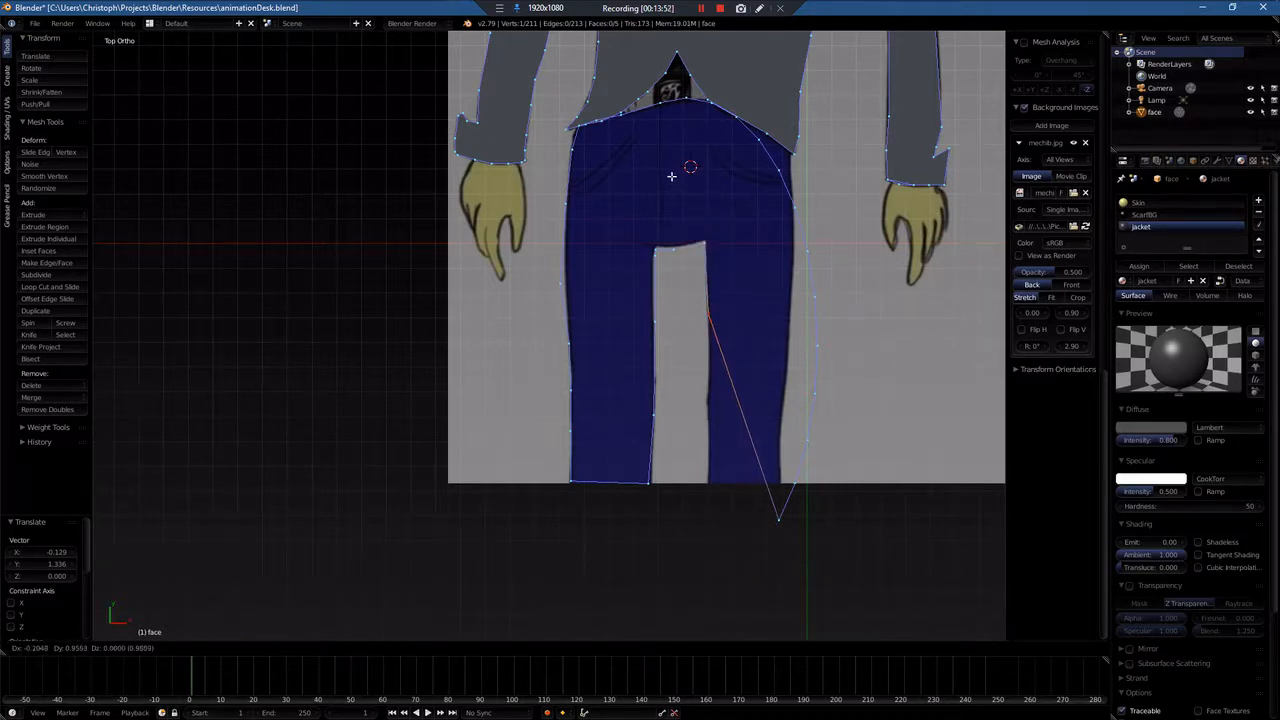
left_click(671, 176)
key("g")
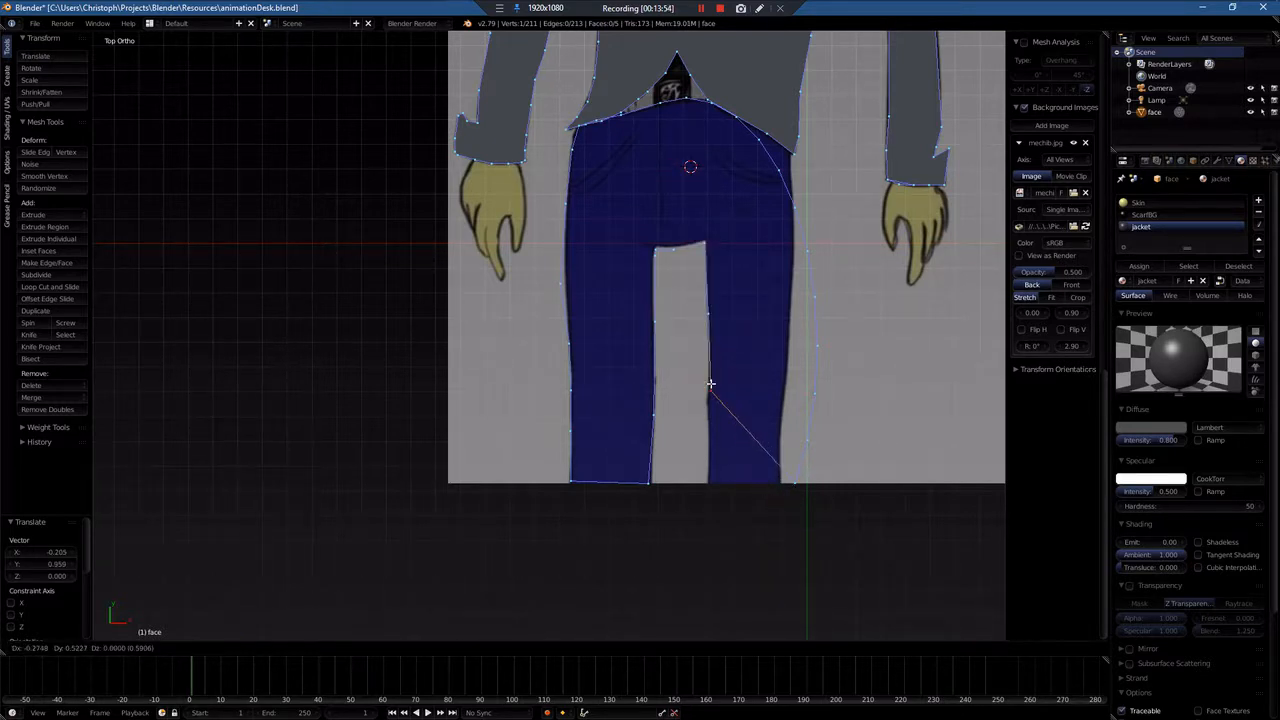
left_click(773, 440)
Step: Place two vertices at the inner and outer corners of the right trouser leg's lower end, near the reference image's edge
key("g")
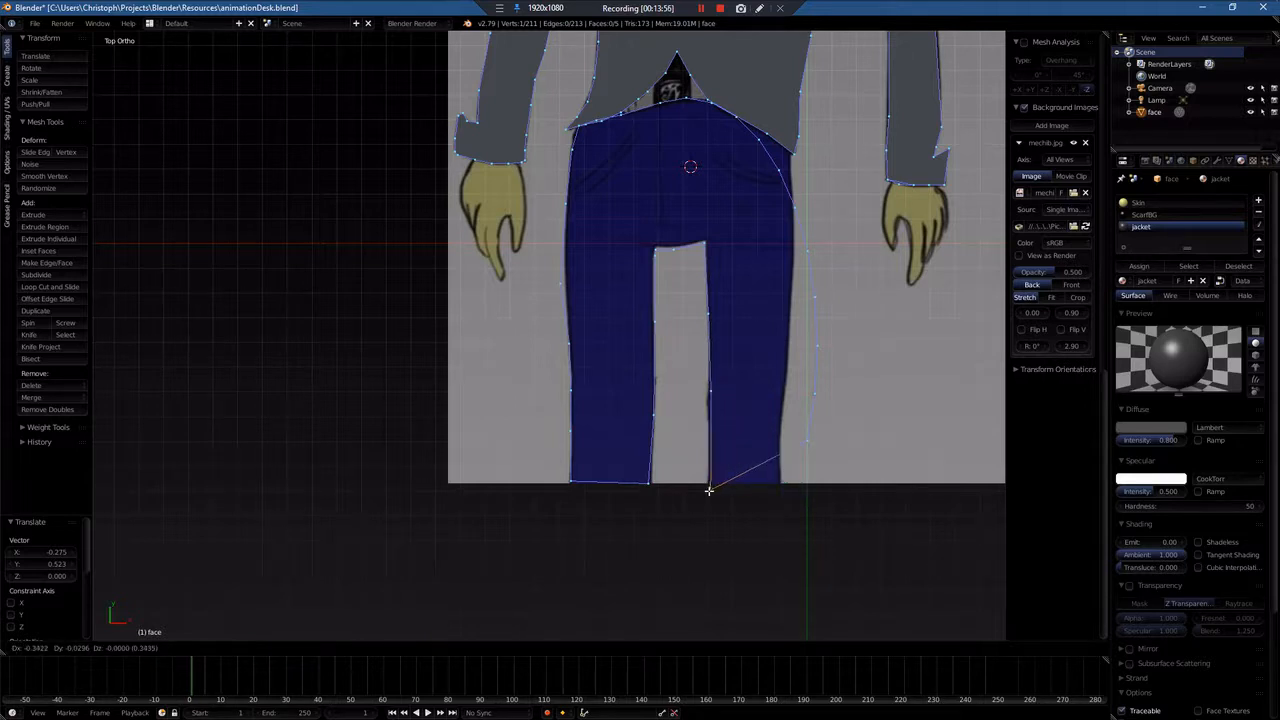
left_click(708, 486)
right_click(807, 440)
key("g")
left_click(781, 488)
Step: Align the next two vertices with the lower half of the right leg's outer edge, moving the first about -0.117 in X and -0.182 in Y
right_click(815, 398)
key("g")
left_click(781, 437)
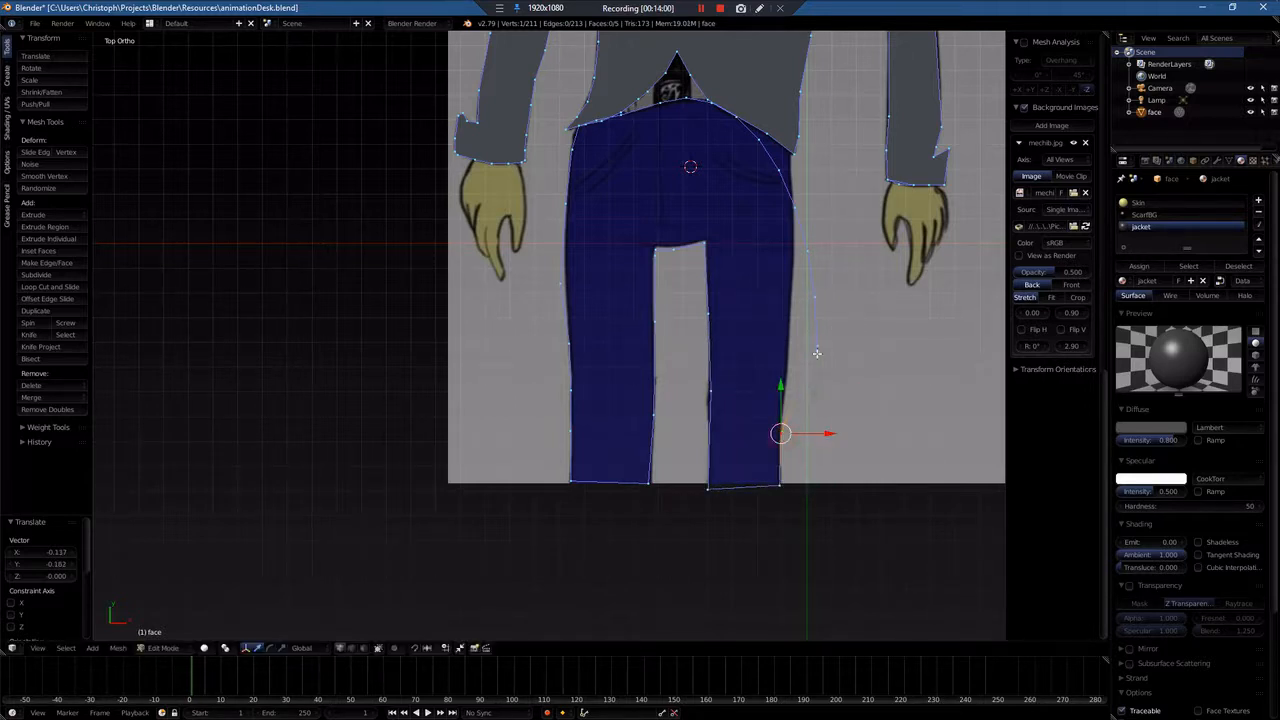
right_click(817, 353)
key("g")
left_click(787, 372)
Step: Move the next two vertices onto the right thigh's outer edge, by about -0.100 and -0.051 in X and -0.135 and -0.113 in Y
right_click(815, 298)
key("g")
right_click(789, 330)
key("g")
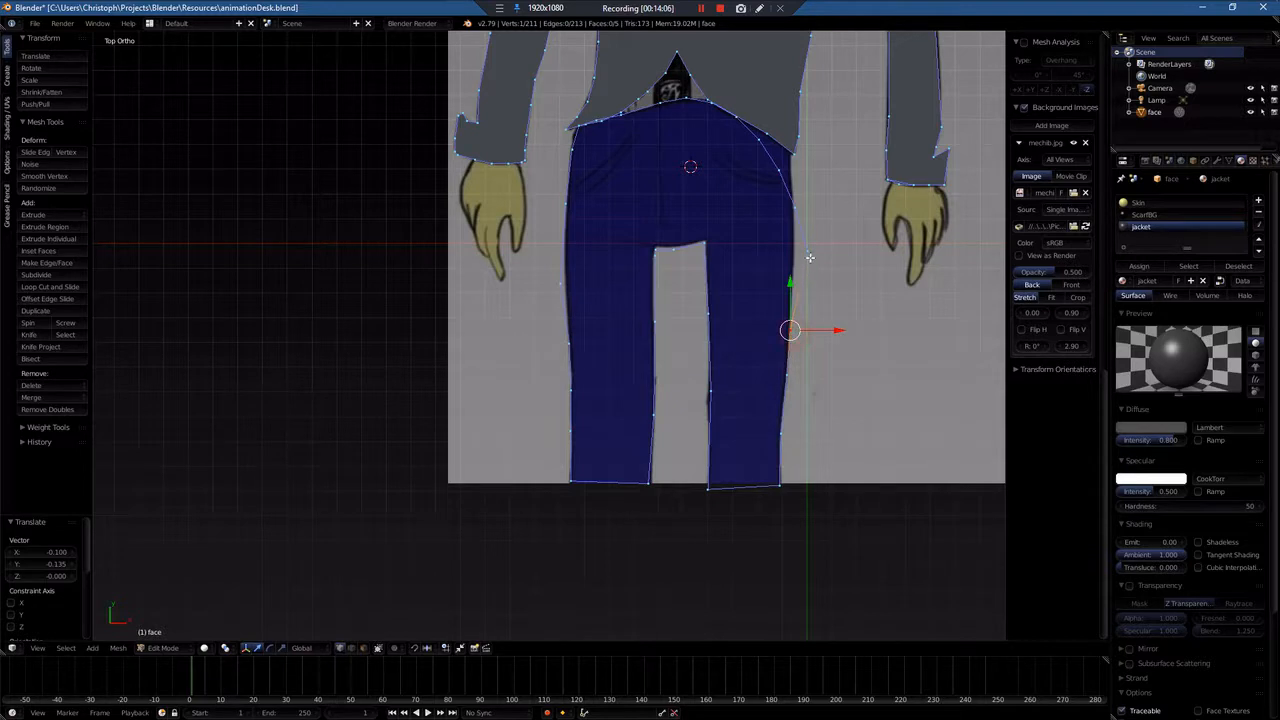
right_click(808, 253)
key("g")
left_click(795, 281)
Step: Shape the right hip with the next three vertices, ending with one at the jacket's lower right corner, about 0.127 in X and -0.059 in Y
right_click(796, 208)
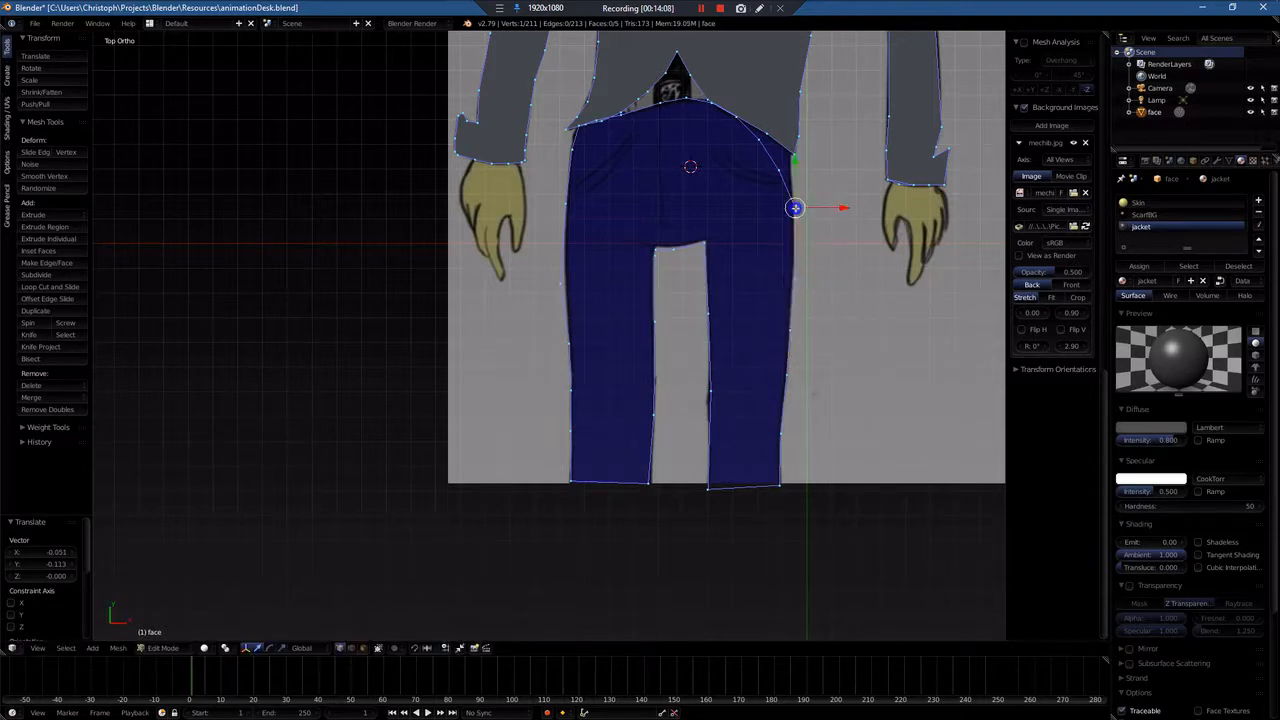
key("g")
left_click(796, 233)
right_click(782, 173)
key("g")
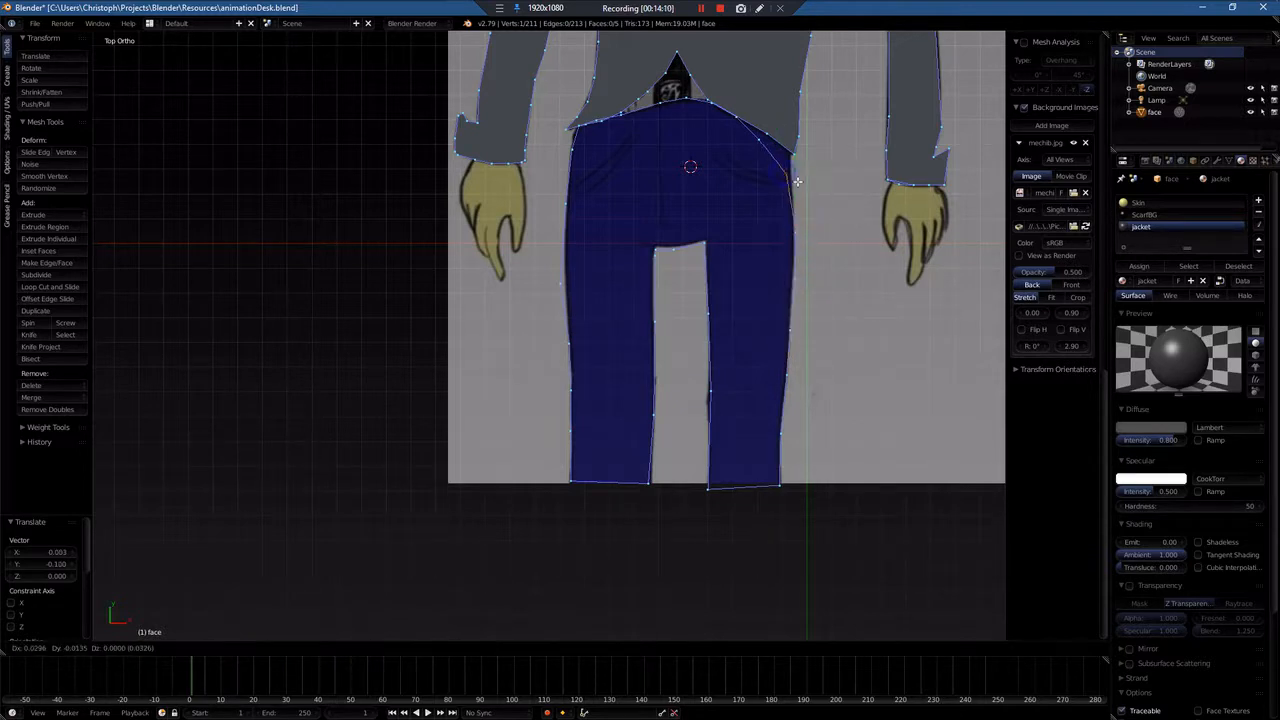
left_click(795, 185)
right_click(763, 146)
key("g")
left_click(791, 156)
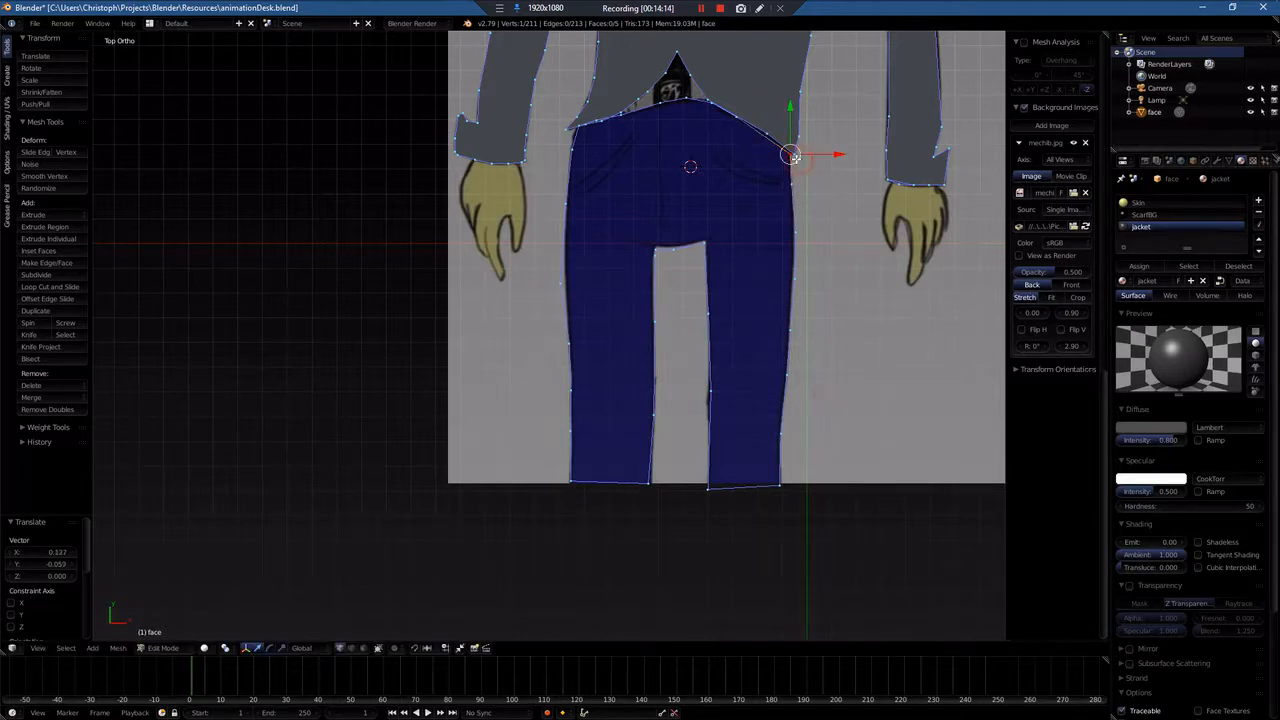
Step: Add one vertex to the waistline's right edge with a single loop cut and move it about -0.008 in X and 0.024 in Y
key("ctrl+r")
left_click(764, 150)
left_click(764, 143)
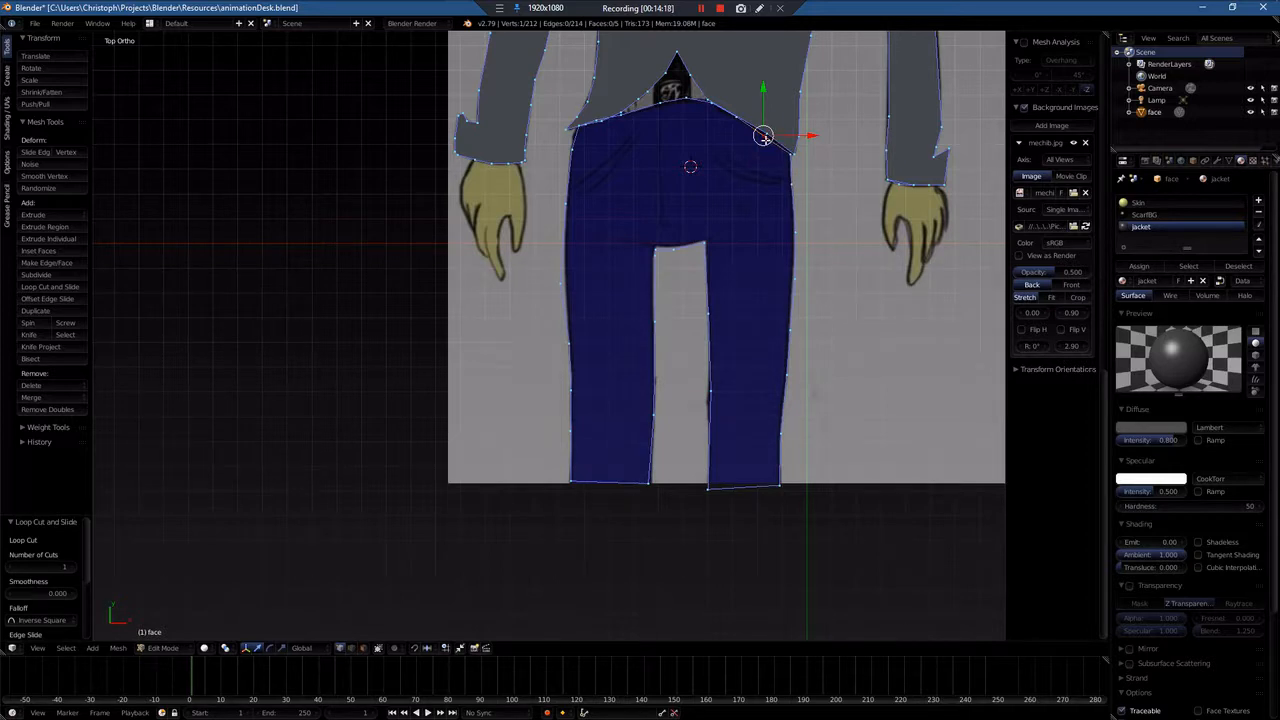
key("g")
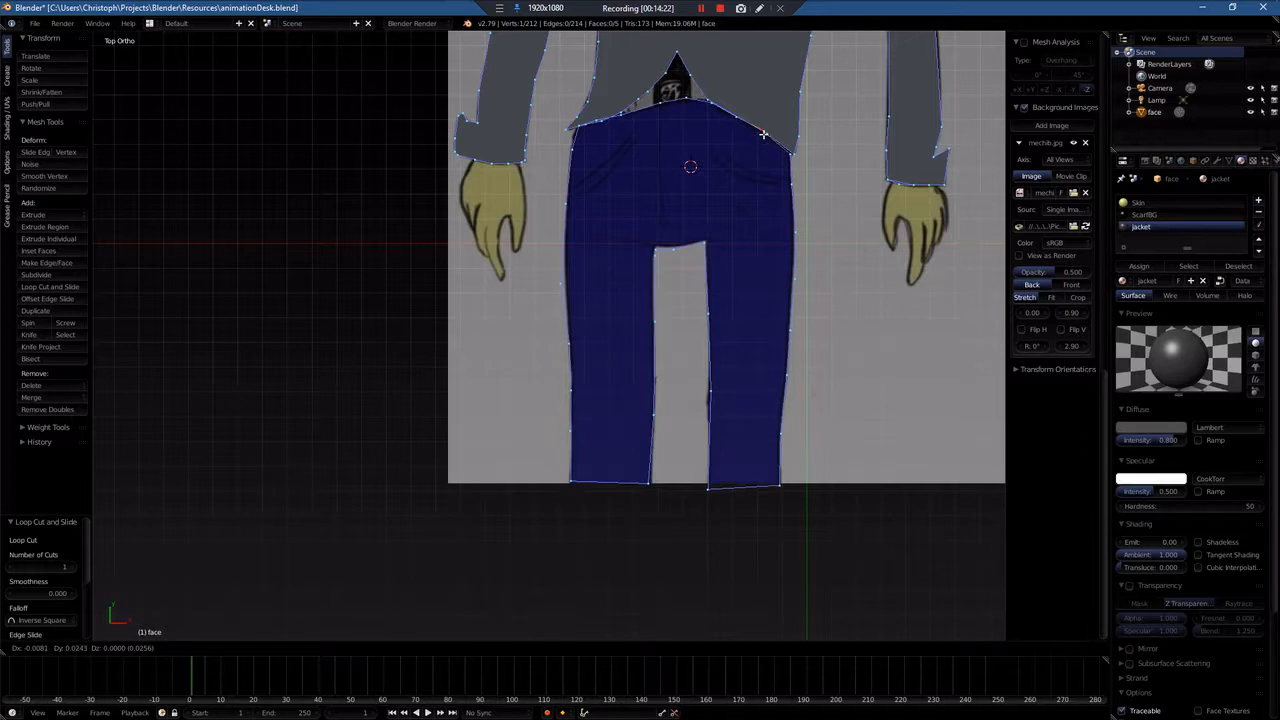
left_click(763, 133)
Step: Select the entire linked trousers outline and fill it with a face
scroll(704, 143, "up", 1)
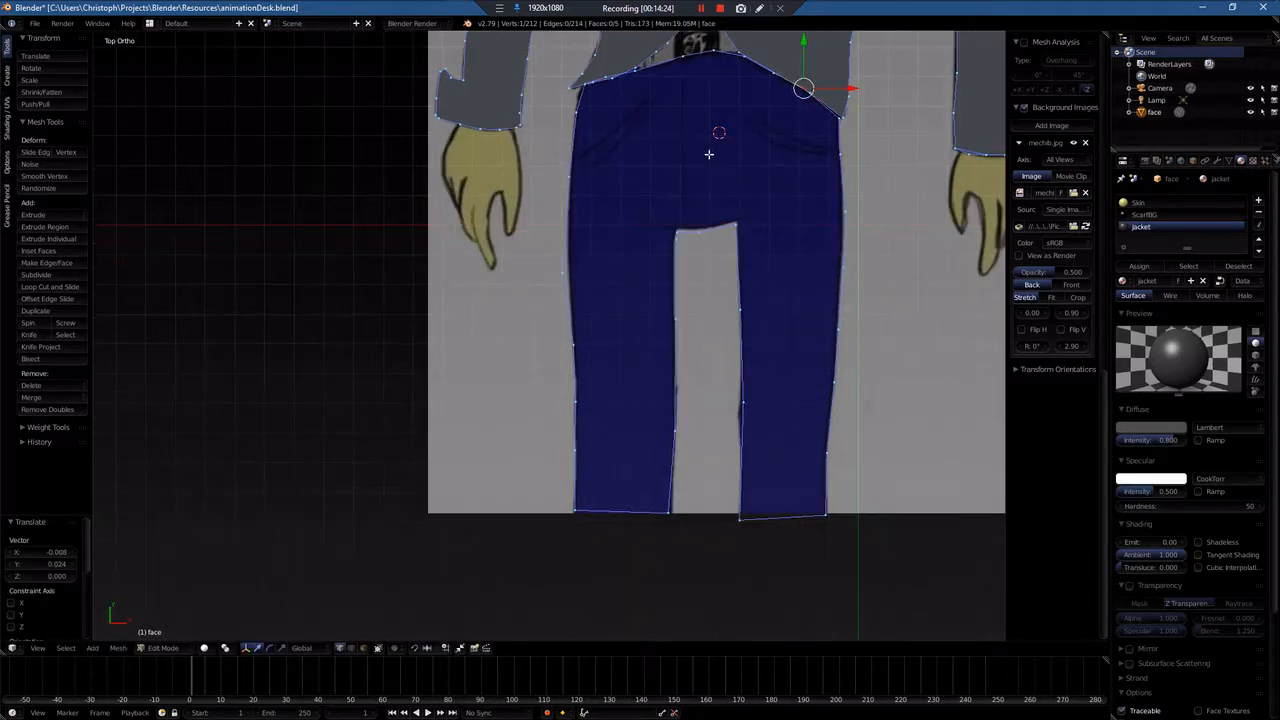
scroll(748, 188, "up", 1)
scroll(752, 192, "up", 11, "shift")
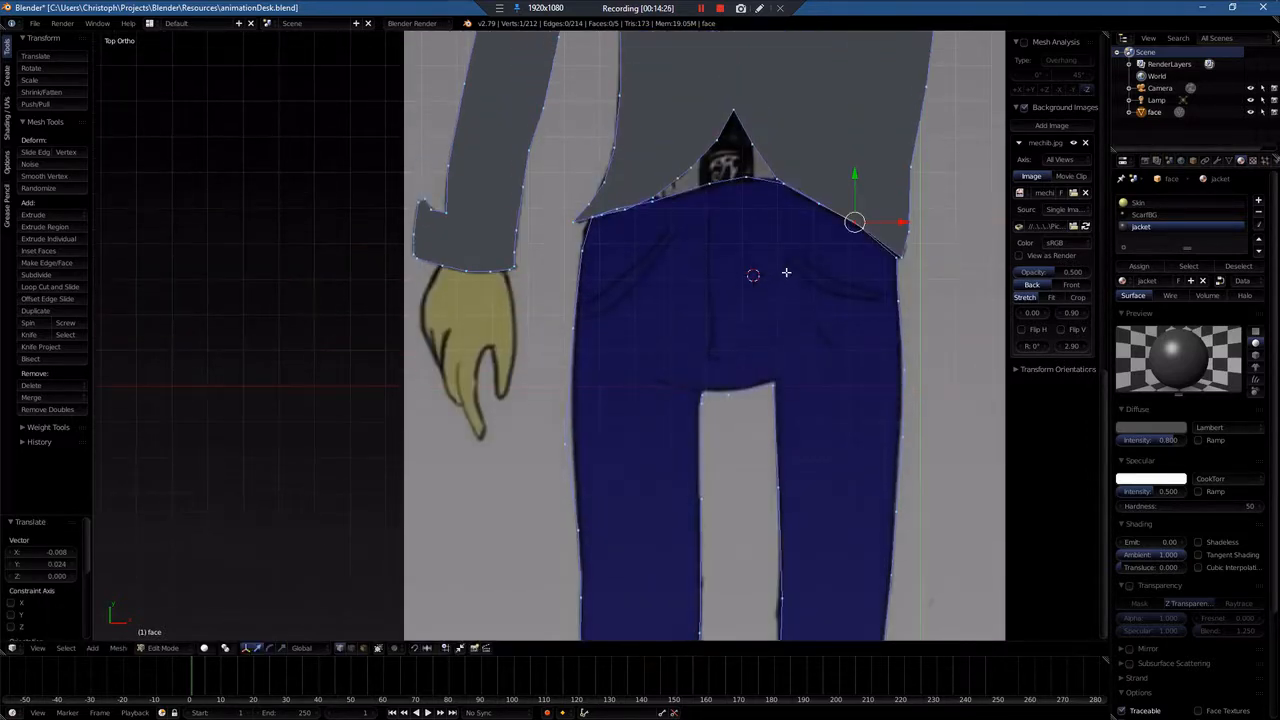
scroll(783, 284, "up", 3, "shift")
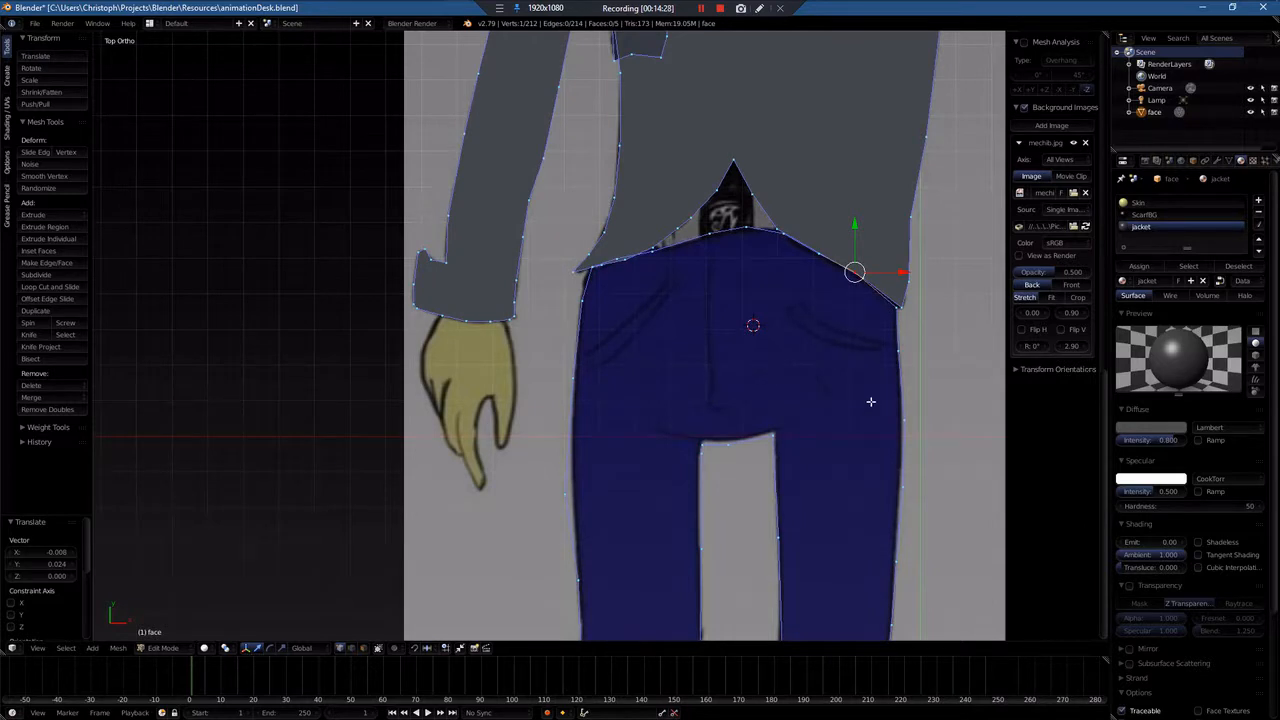
scroll(844, 364, "down", 2)
key("ctrl+l")
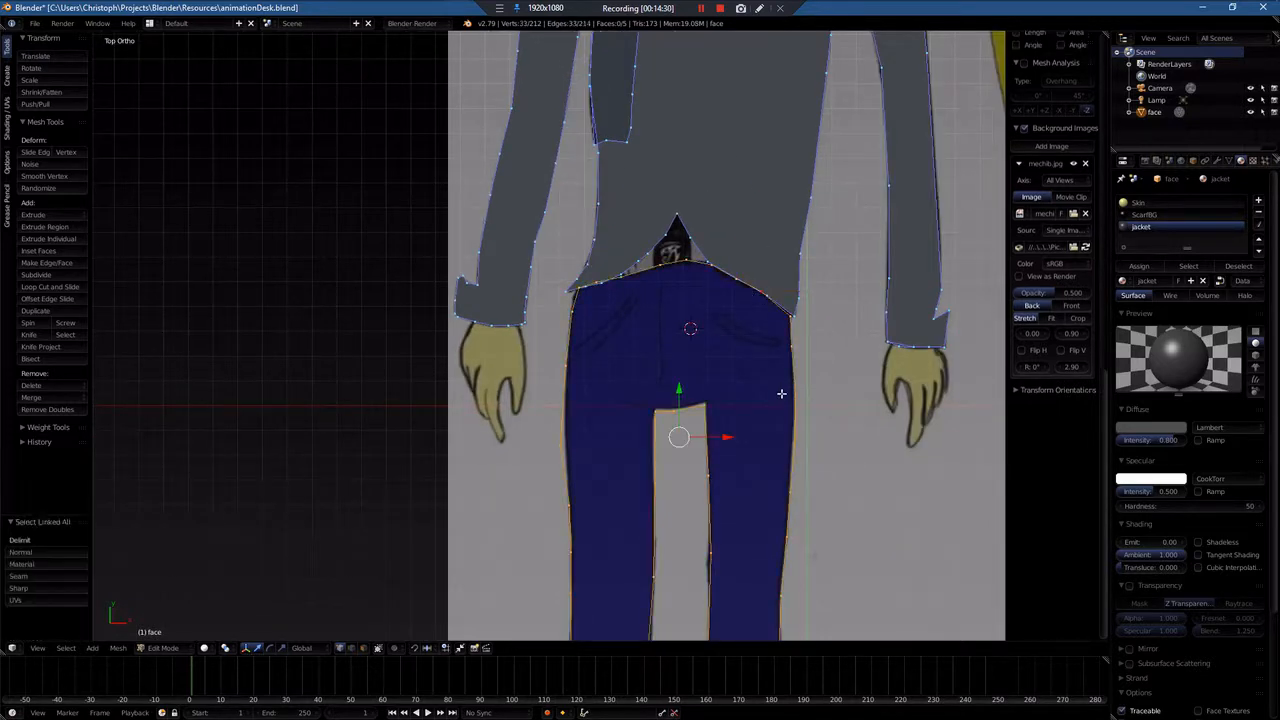
key("f")
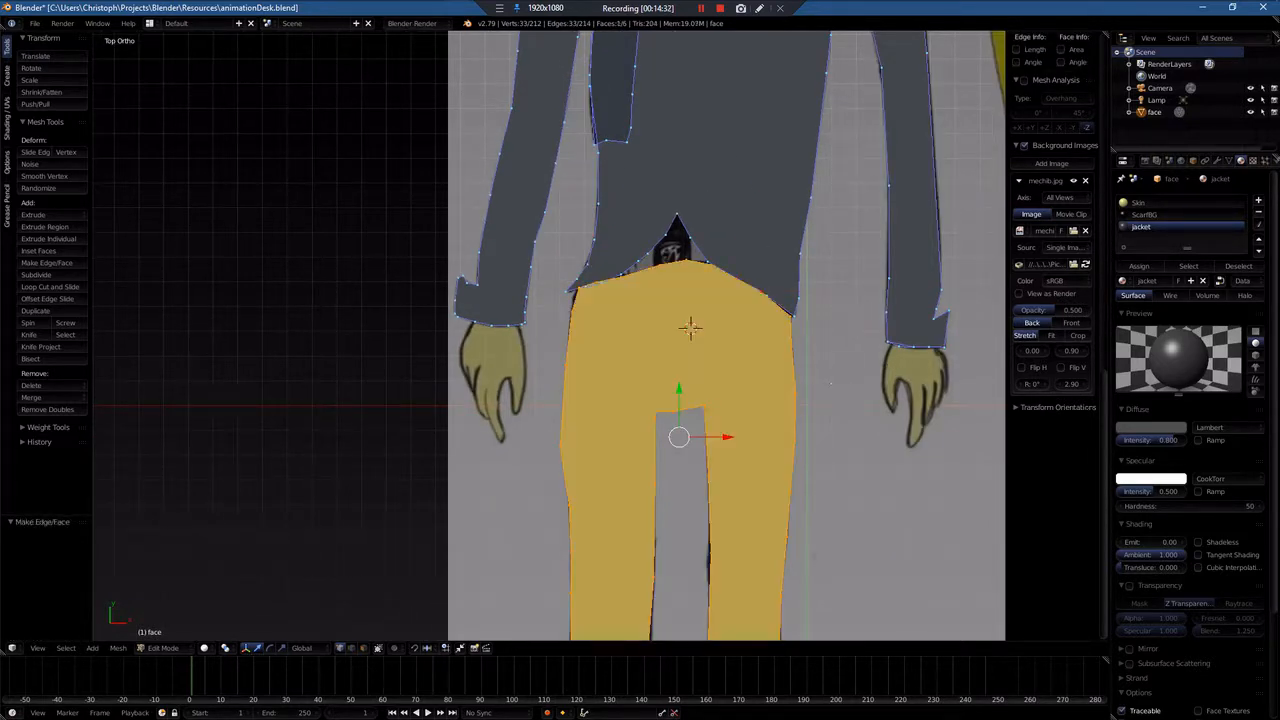
Step: Create a new material with a dark blue diffuse colour and assign it to the trousers face
left_click(1268, 200)
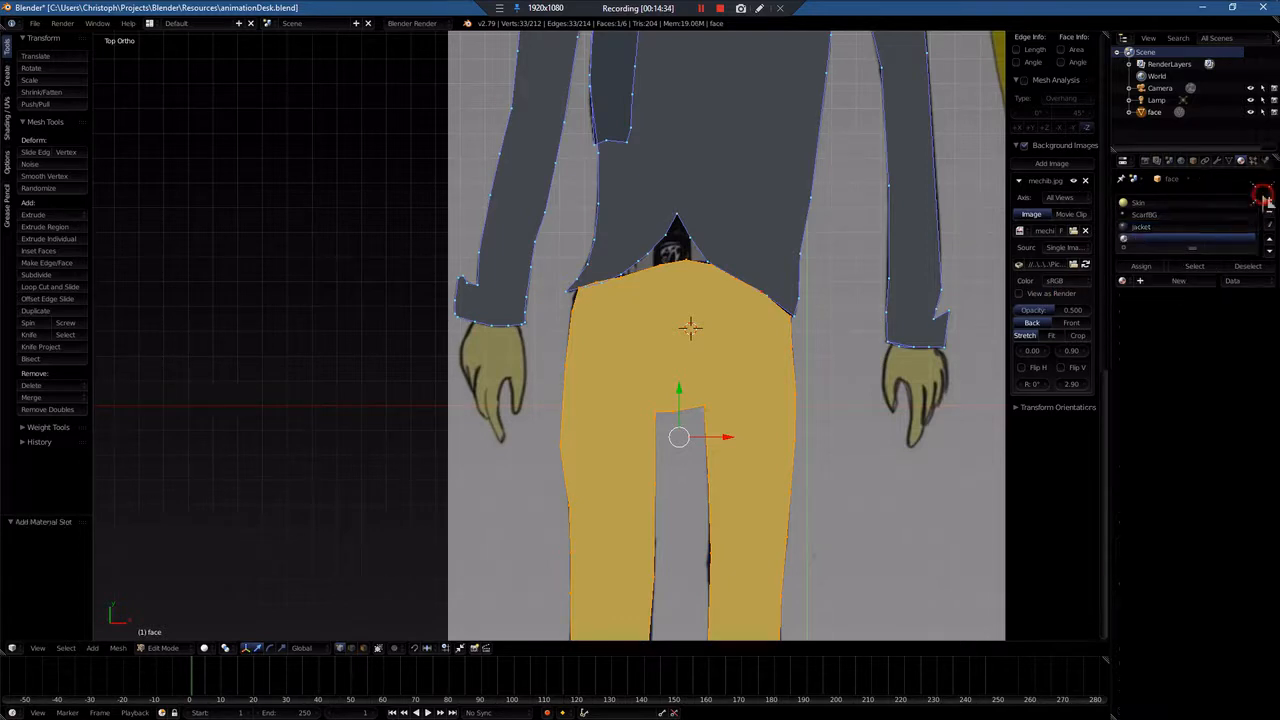
left_click(1160, 282)
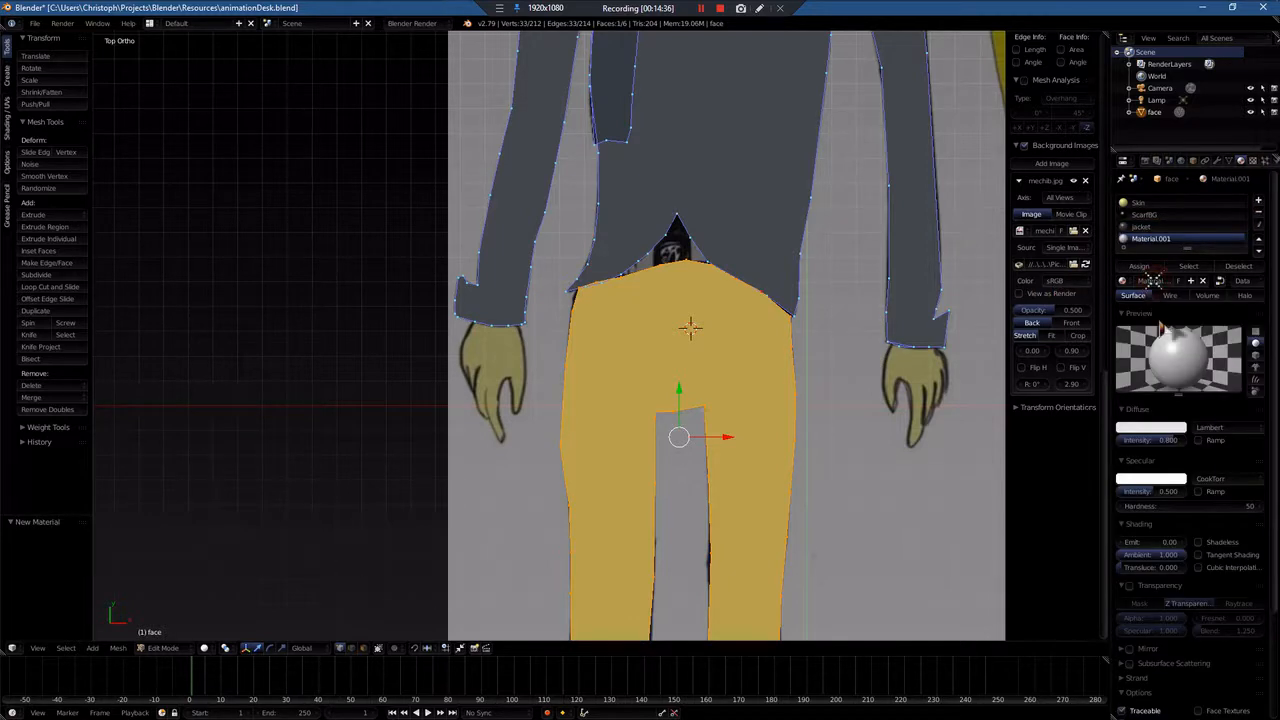
left_click(1155, 428)
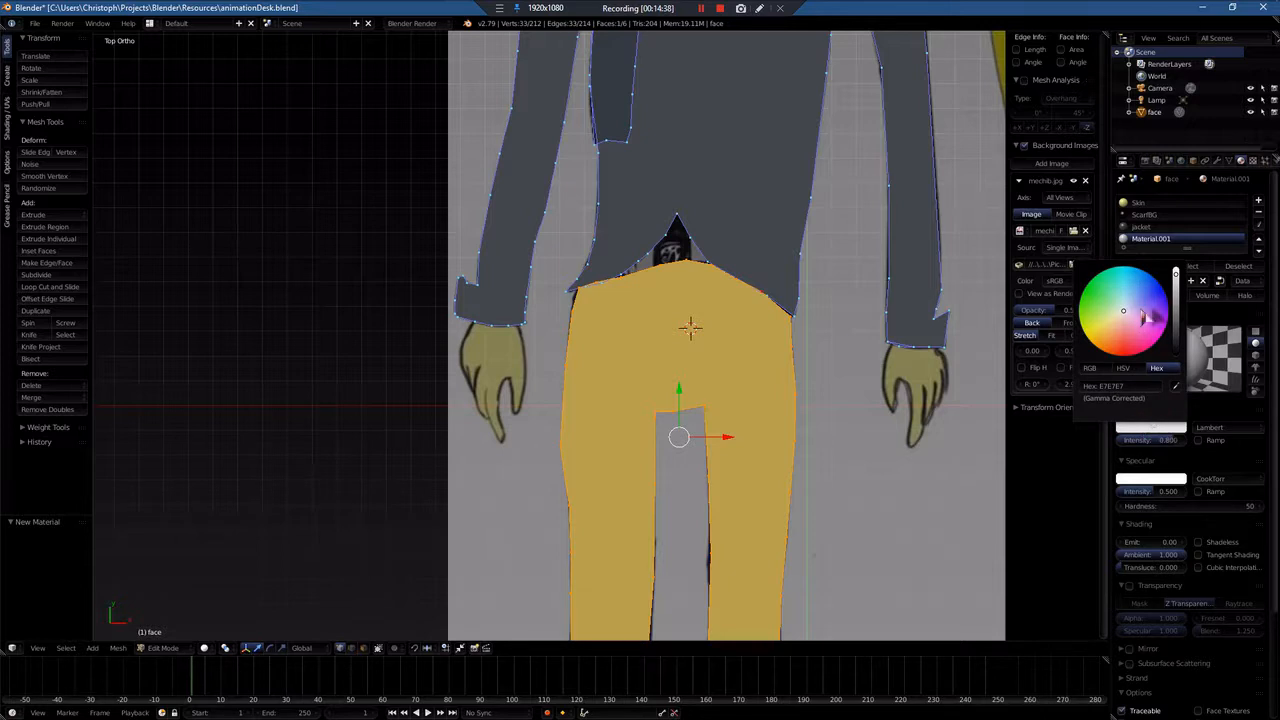
mouse_move(1150, 318)
left_mouse_down()
mouse_move(1134, 306)
mouse_move(1170, 318)
mouse_move(1147, 290)
mouse_move(1166, 318)
mouse_move(1150, 296)
mouse_move(1175, 307)
mouse_move(1160, 314)
mouse_move(1143, 291)
left_mouse_up()
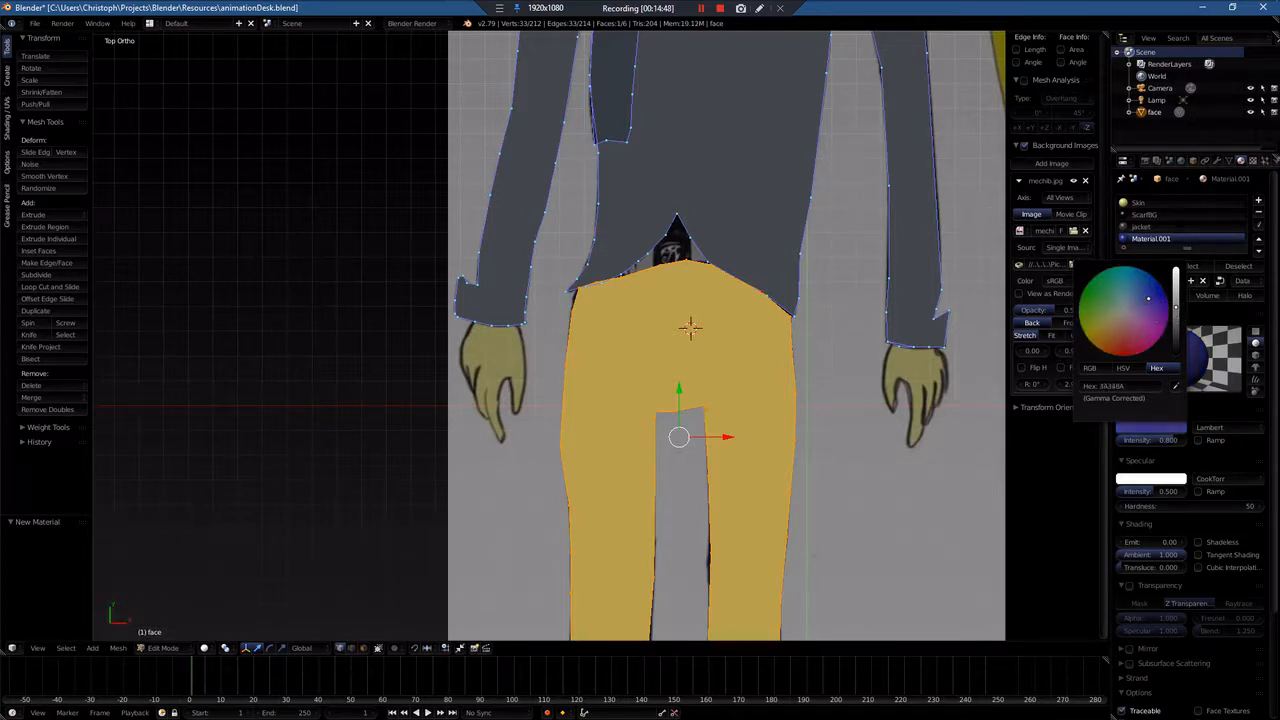
left_click_drag(1175, 309, 1178, 317)
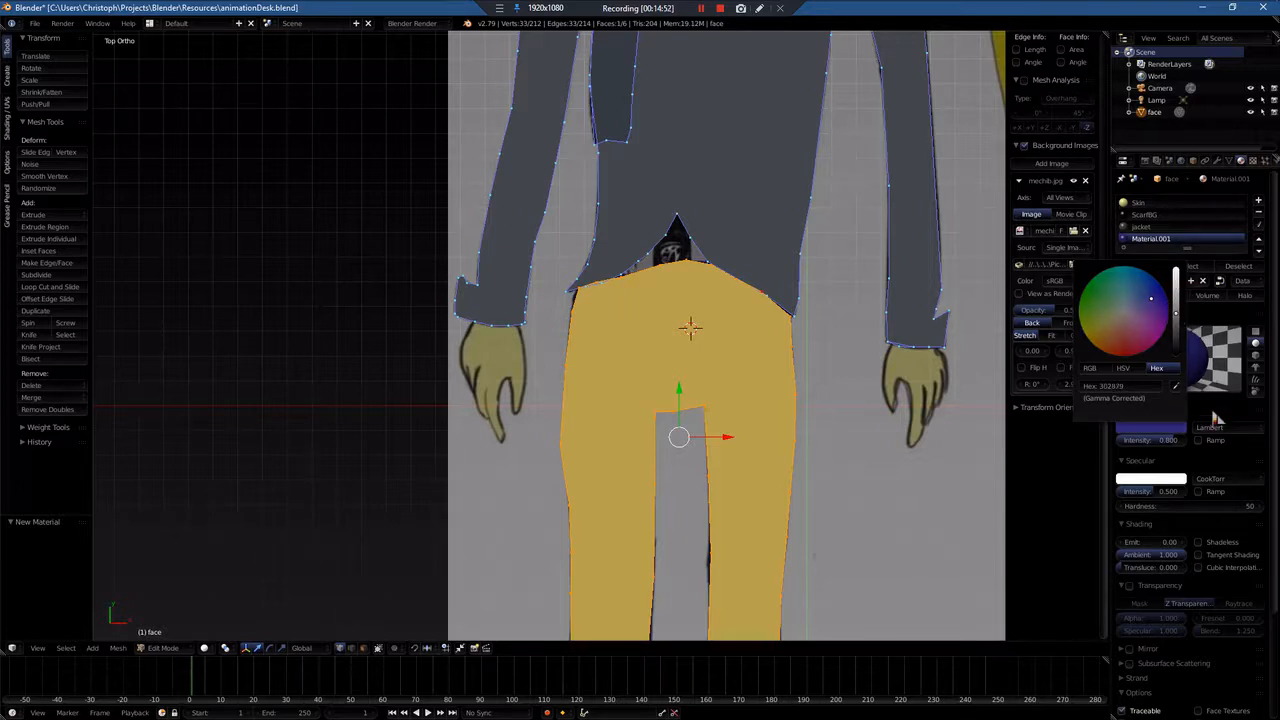
left_click(1147, 266)
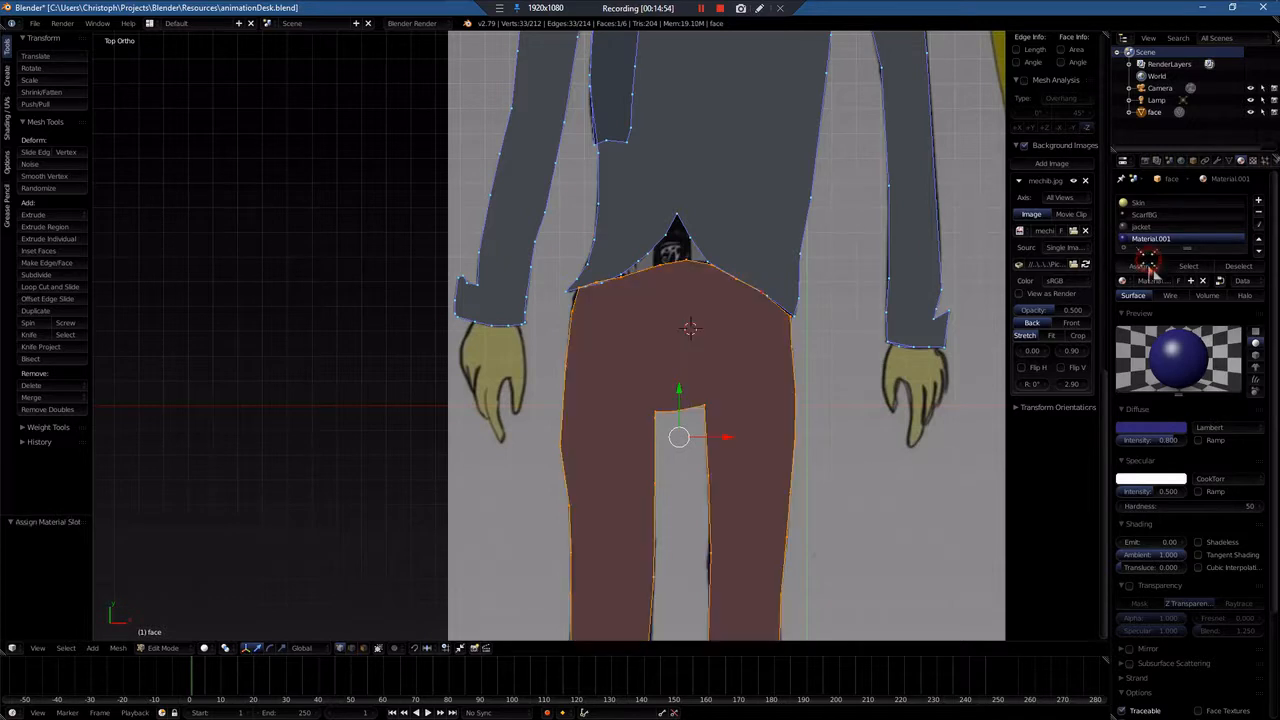
Step: Examine the coloured trousers up close and the whole character from an angled view
right_click(804, 354)
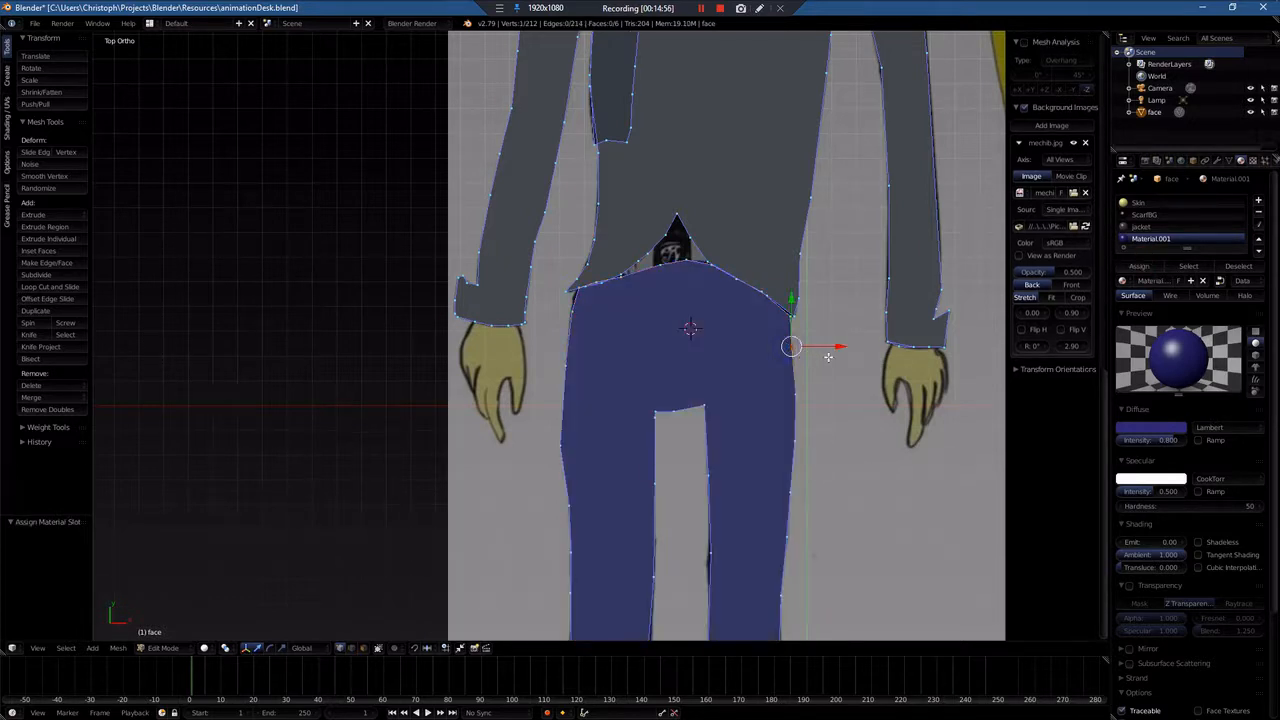
scroll(830, 357, "up", 2)
scroll(834, 355, "down", 3, "ctrl")
scroll(846, 349, "down", 3, "shift")
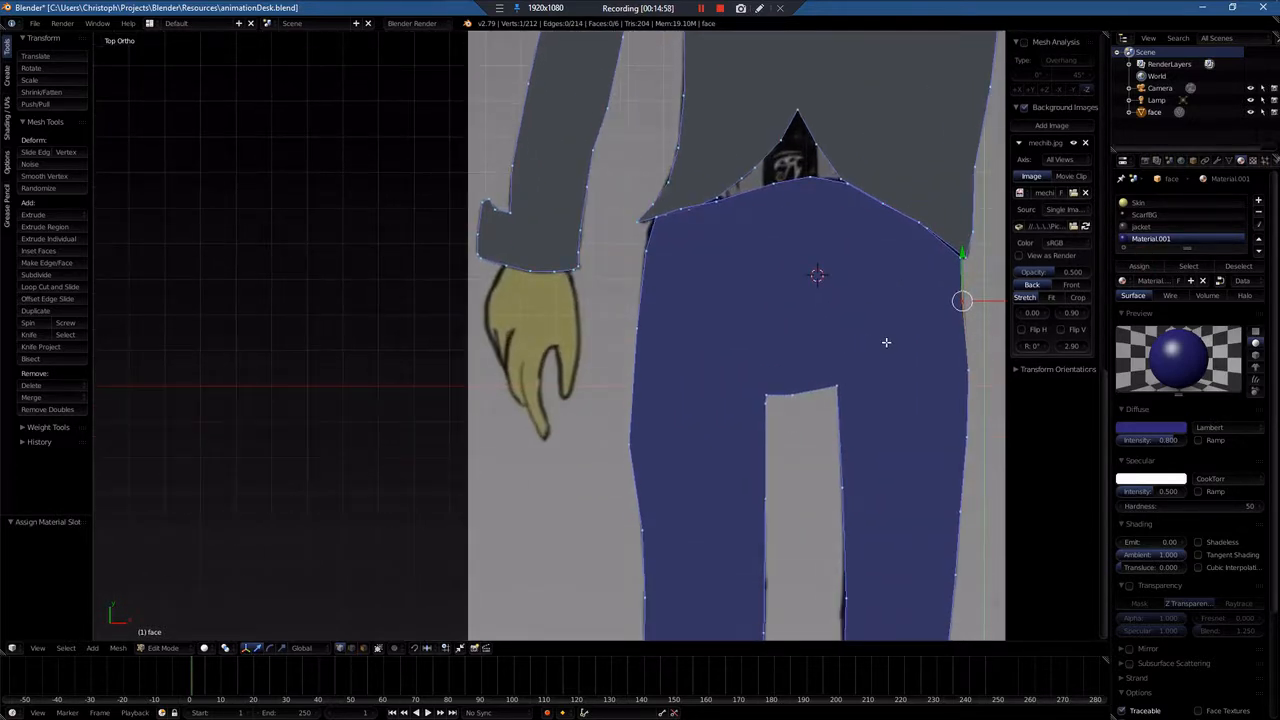
scroll(886, 342, "down", 4)
middle_click_drag(808, 316, 797, 358)
middle_click_drag(877, 275, 839, 366)
scroll(838, 365, "down", 3)
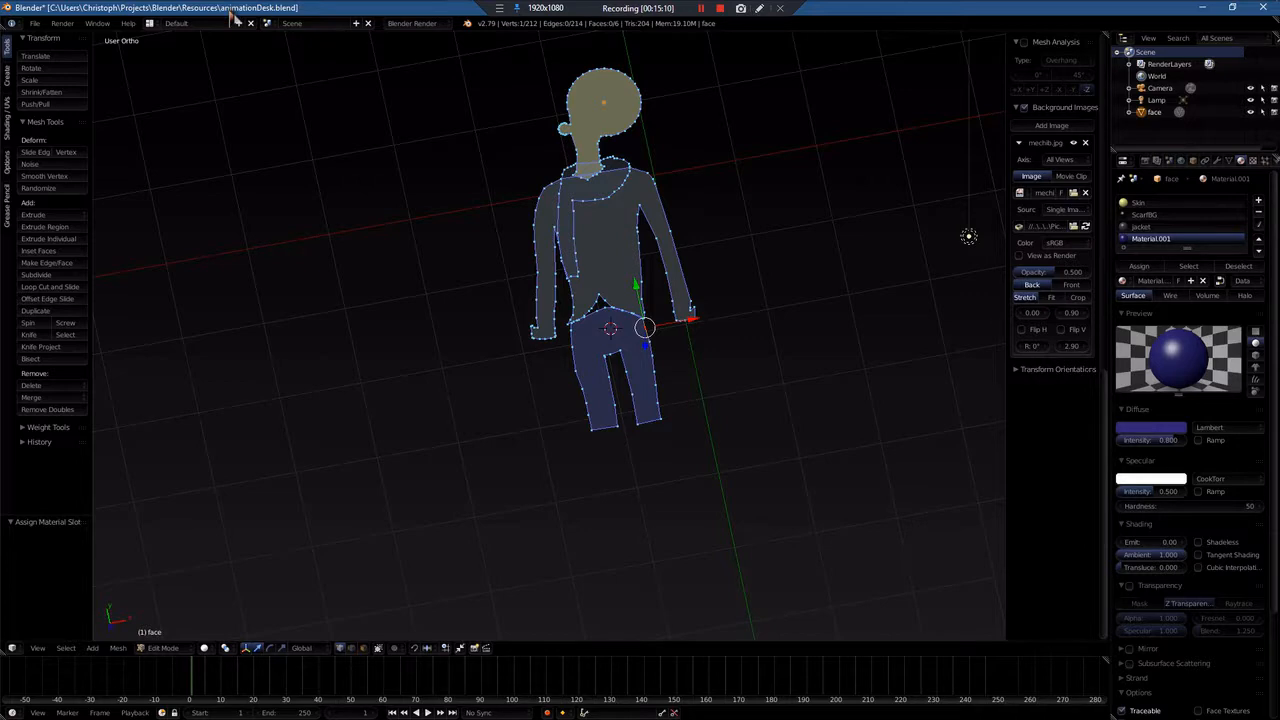
scroll(754, 332, "down", 3)
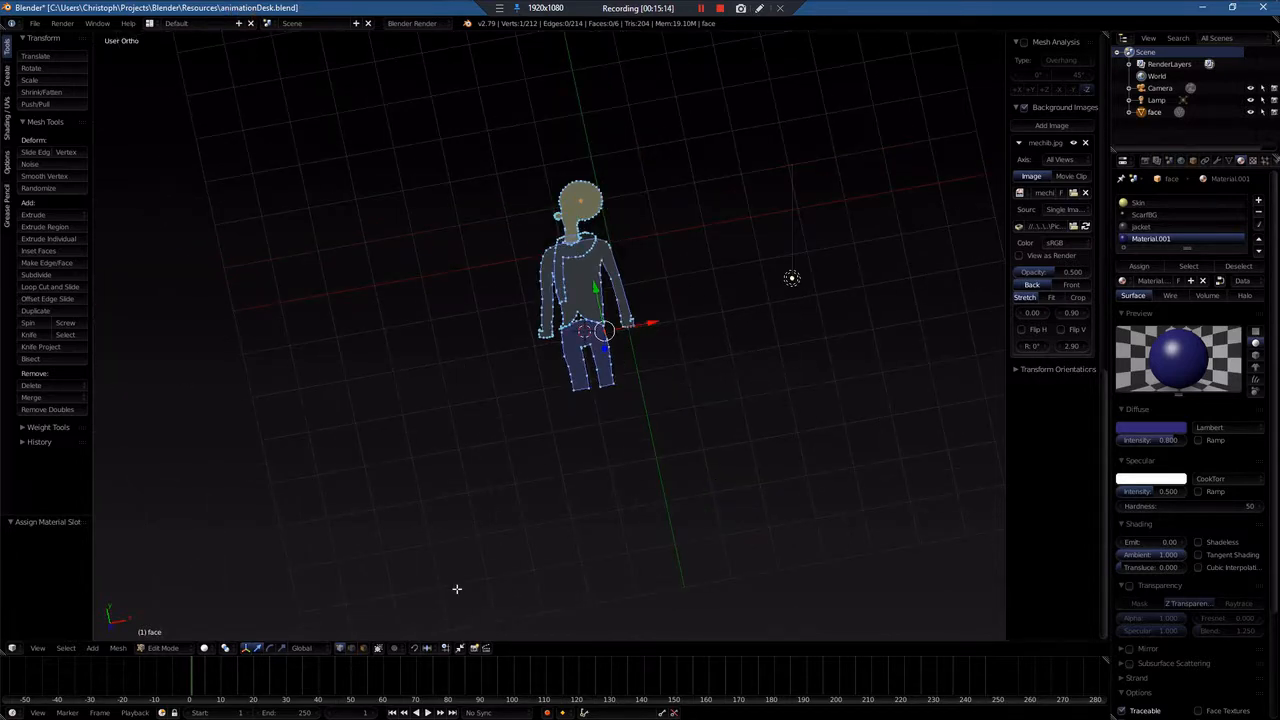
Step: Switch the character mesh to Object Mode and inspect the coloured layers from another angle
left_click(165, 648)
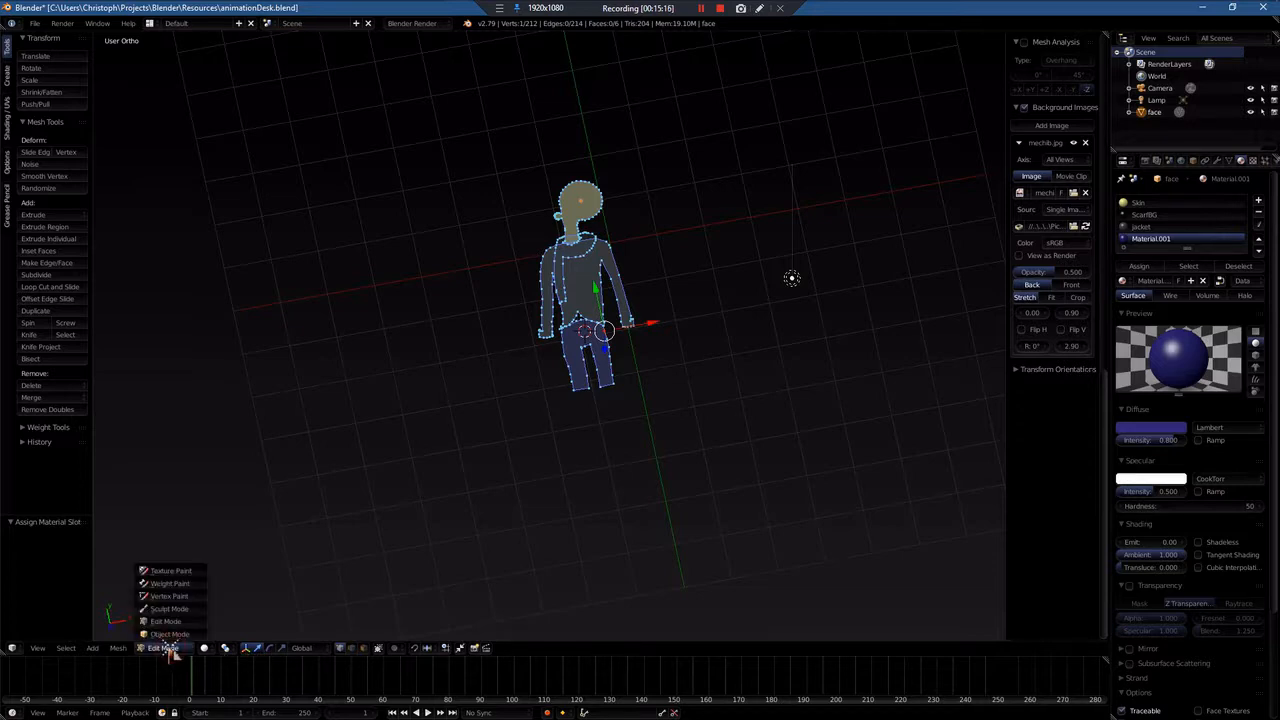
left_click(168, 634)
middle_click_drag(741, 420, 700, 432)
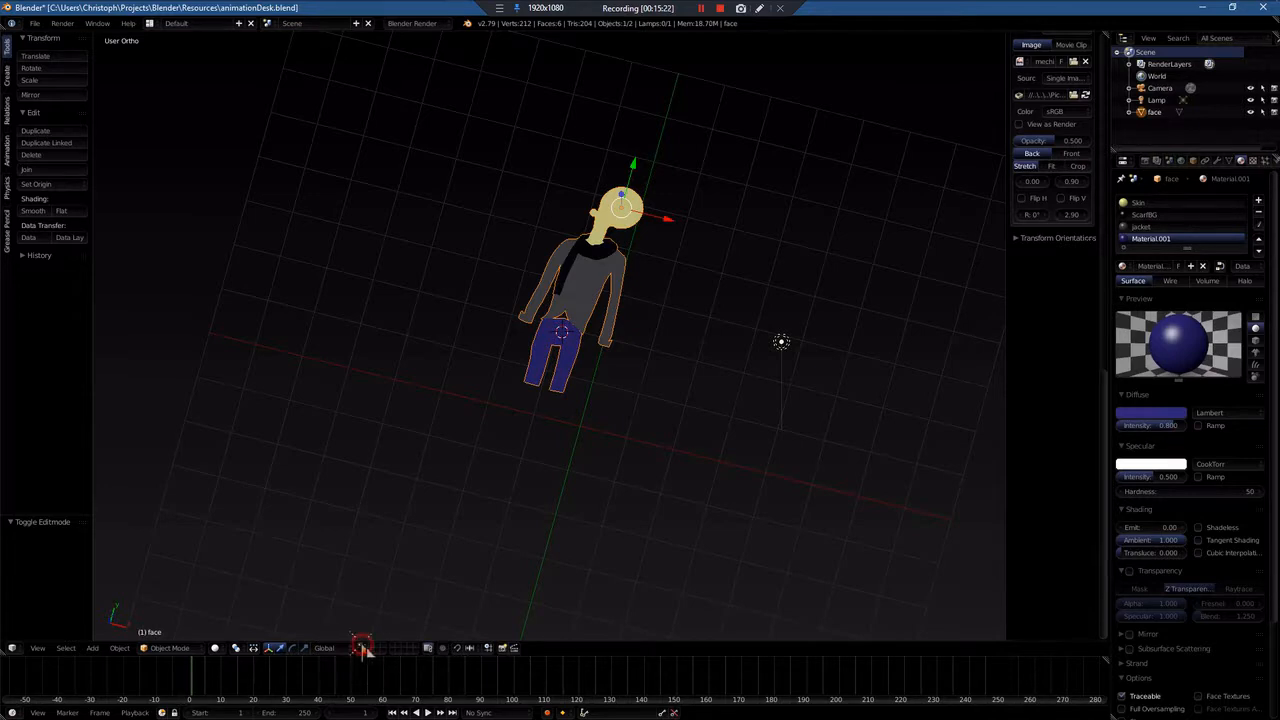
scroll(563, 443, "down", 4)
scroll(611, 423, "up", 6)
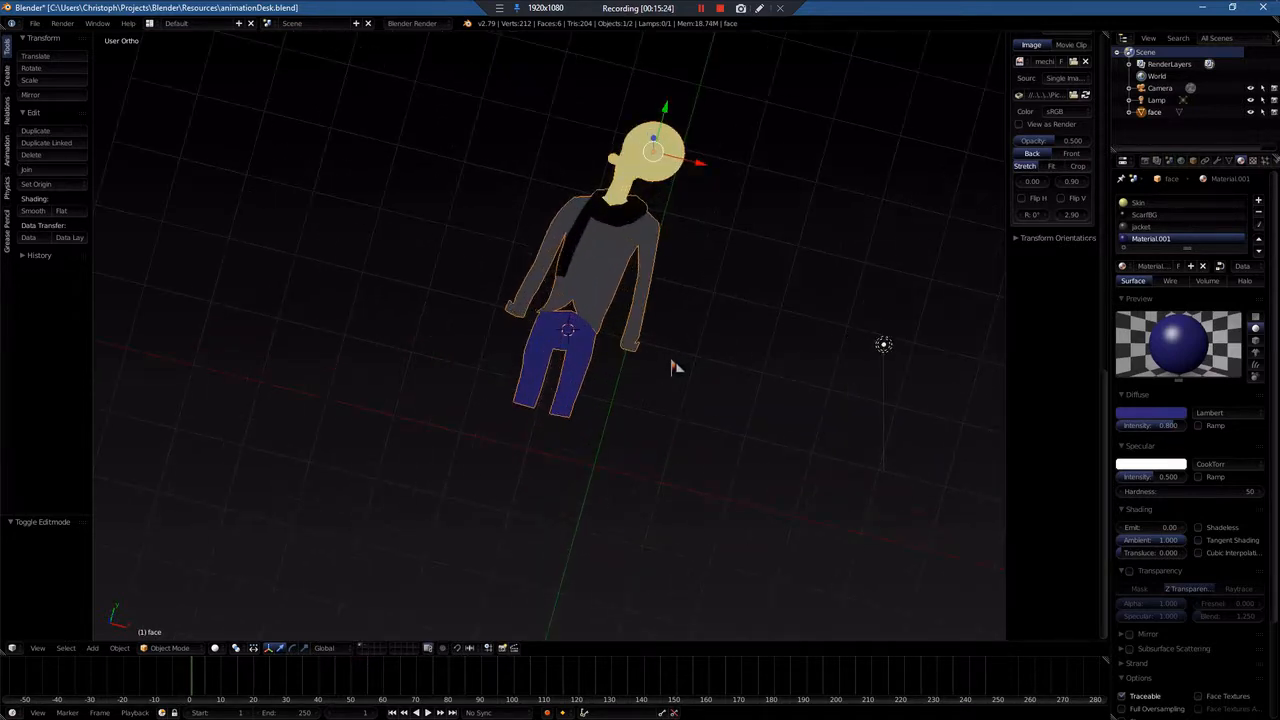
Step: Compare the character's layer with the camera's layer from the top view
scroll(673, 367, "up", 1)
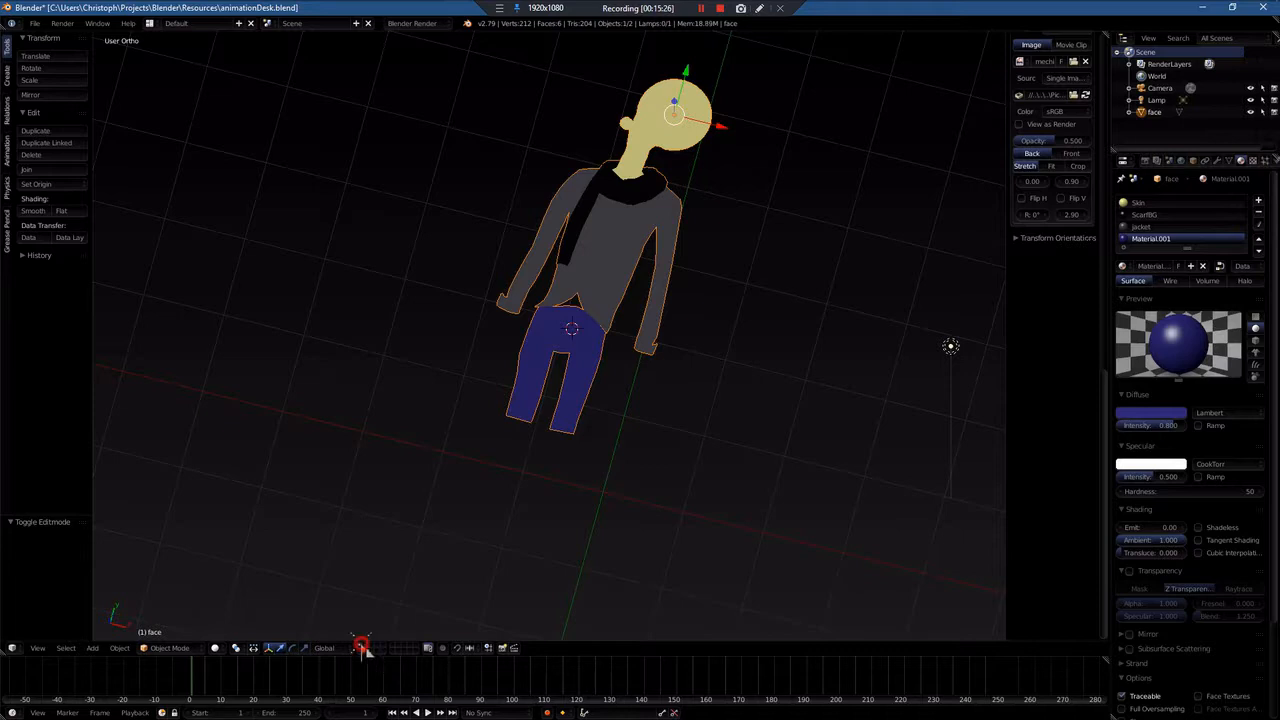
left_click(367, 649)
mouse_move(662, 370)
middle_mouse_down()
mouse_move(674, 394)
mouse_move(677, 382)
middle_mouse_up()
key("KP_7")
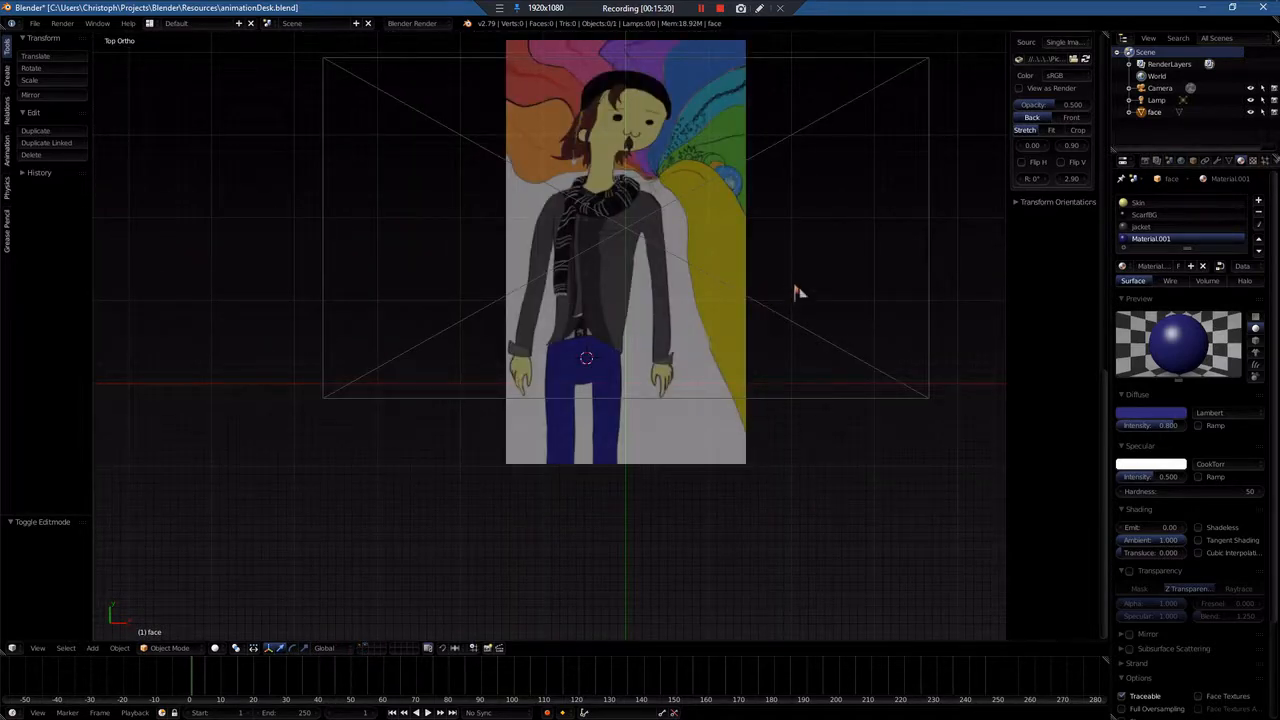
middle_click_drag(814, 269, 734, 380, "shift")
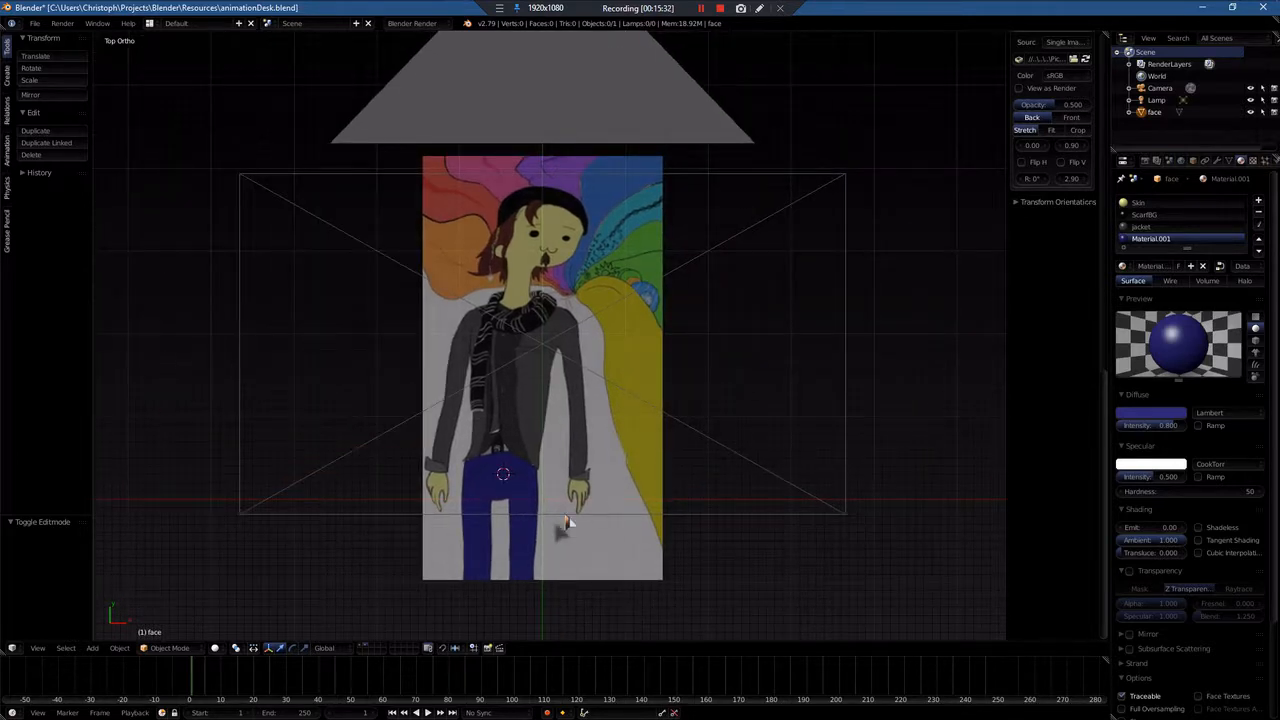
left_click(361, 648)
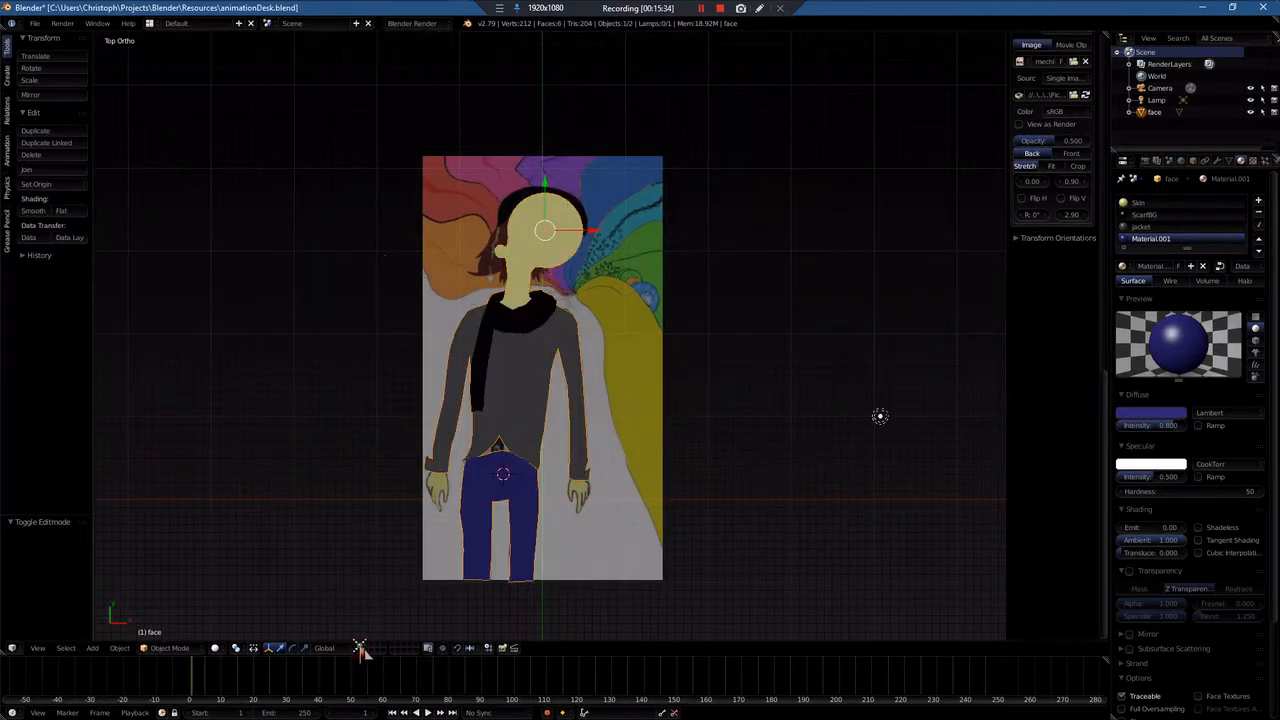
left_click(364, 648)
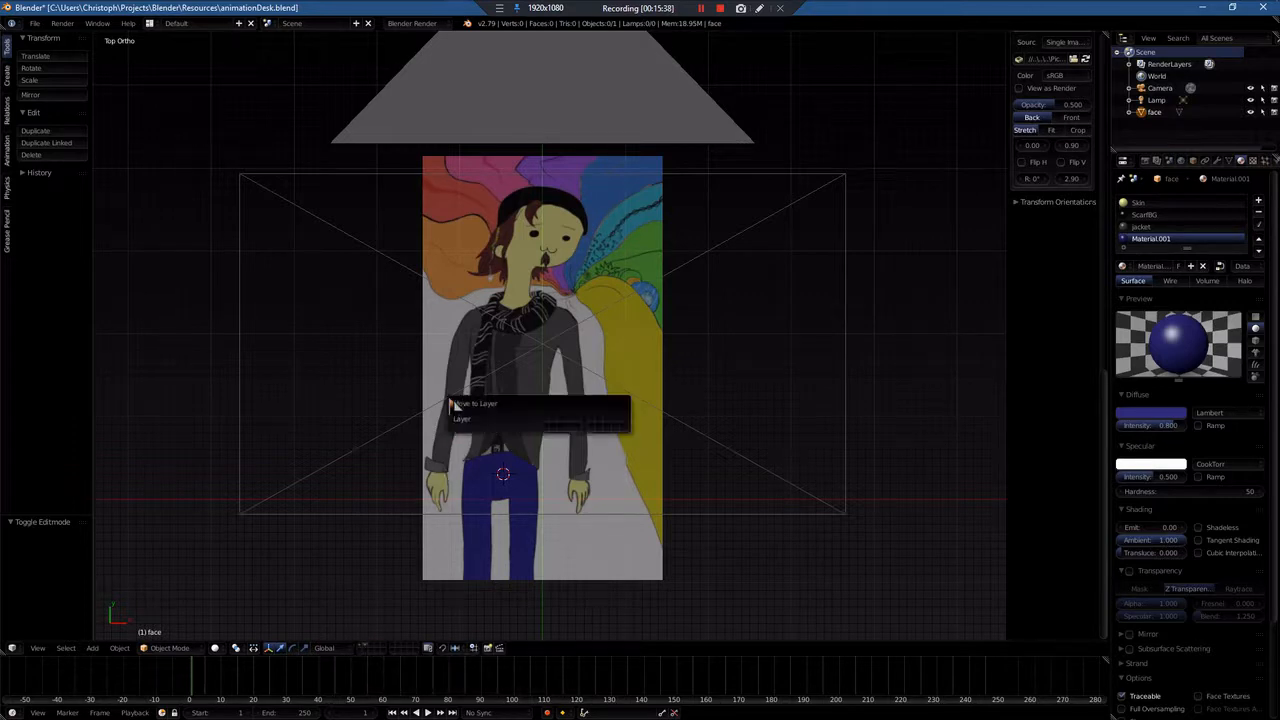
Step: Move the camera to the third layer and display that layer
right_click(438, 405)
key("m")
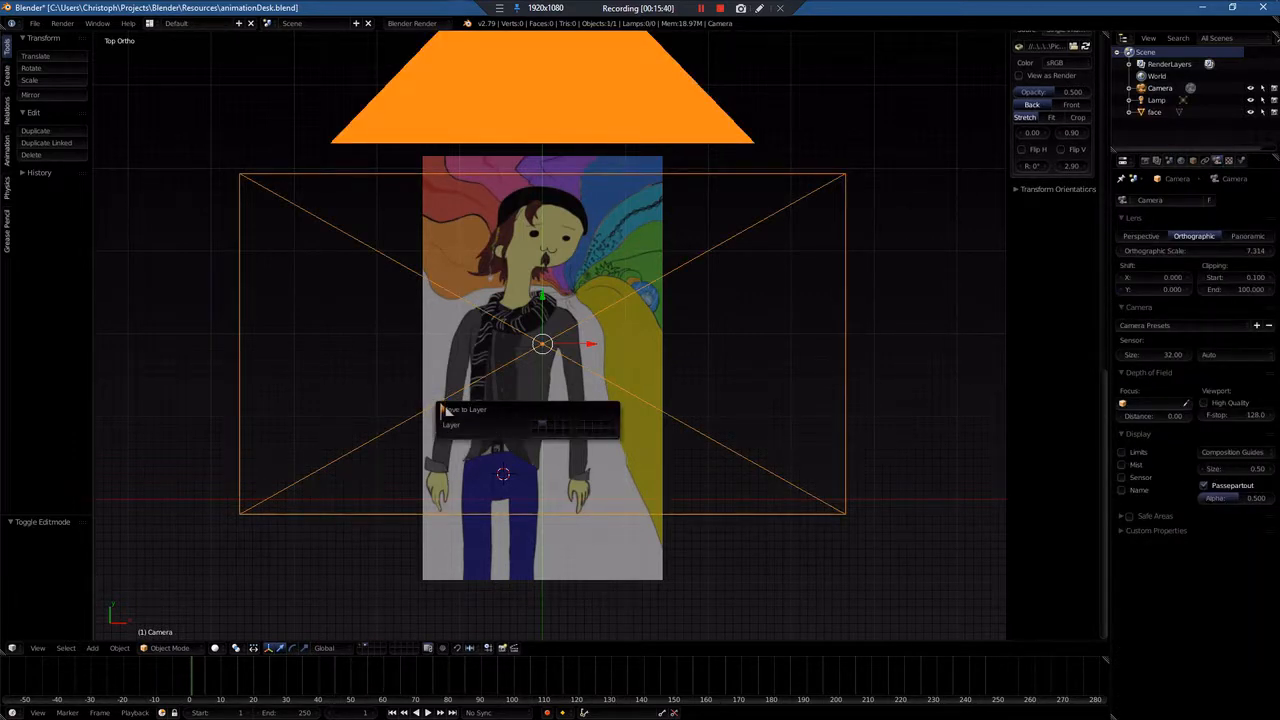
left_click(555, 430)
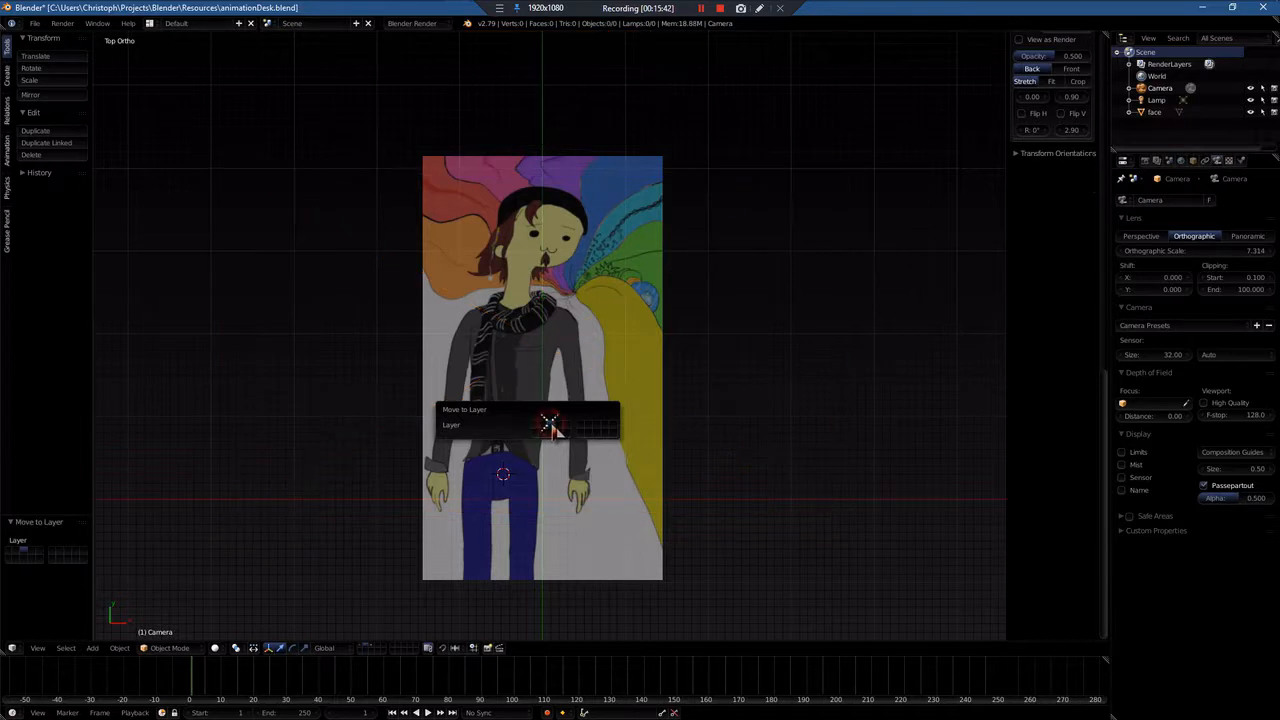
left_click(371, 648)
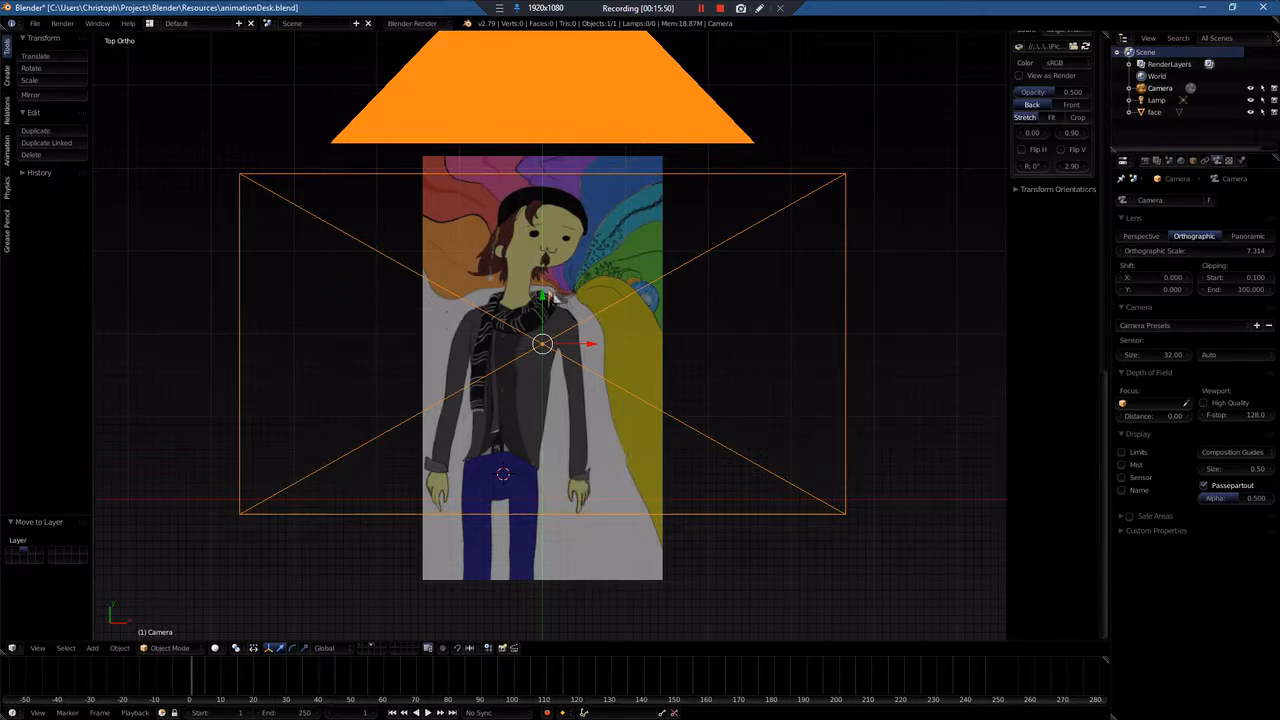
Step: Switch between the first and third layers to check that character and camera are kept apart, ending on the first
left_click(361, 649)
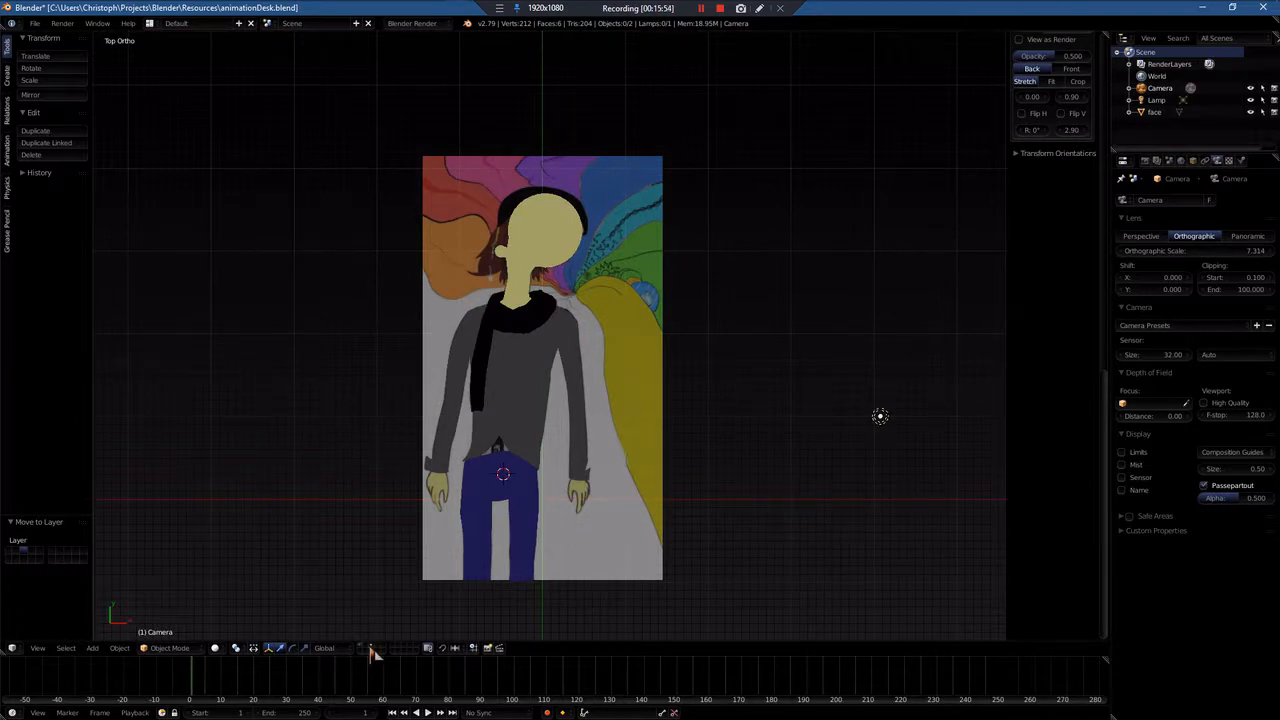
left_click(371, 649)
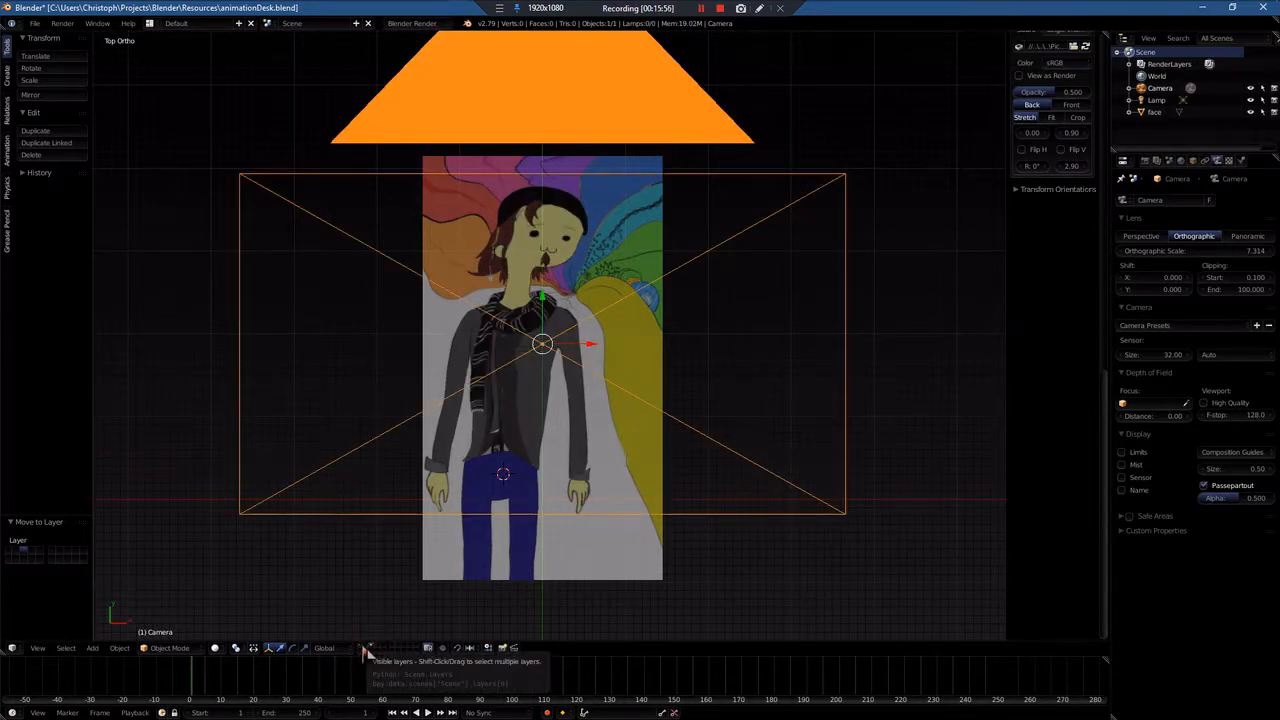
left_click(362, 649)
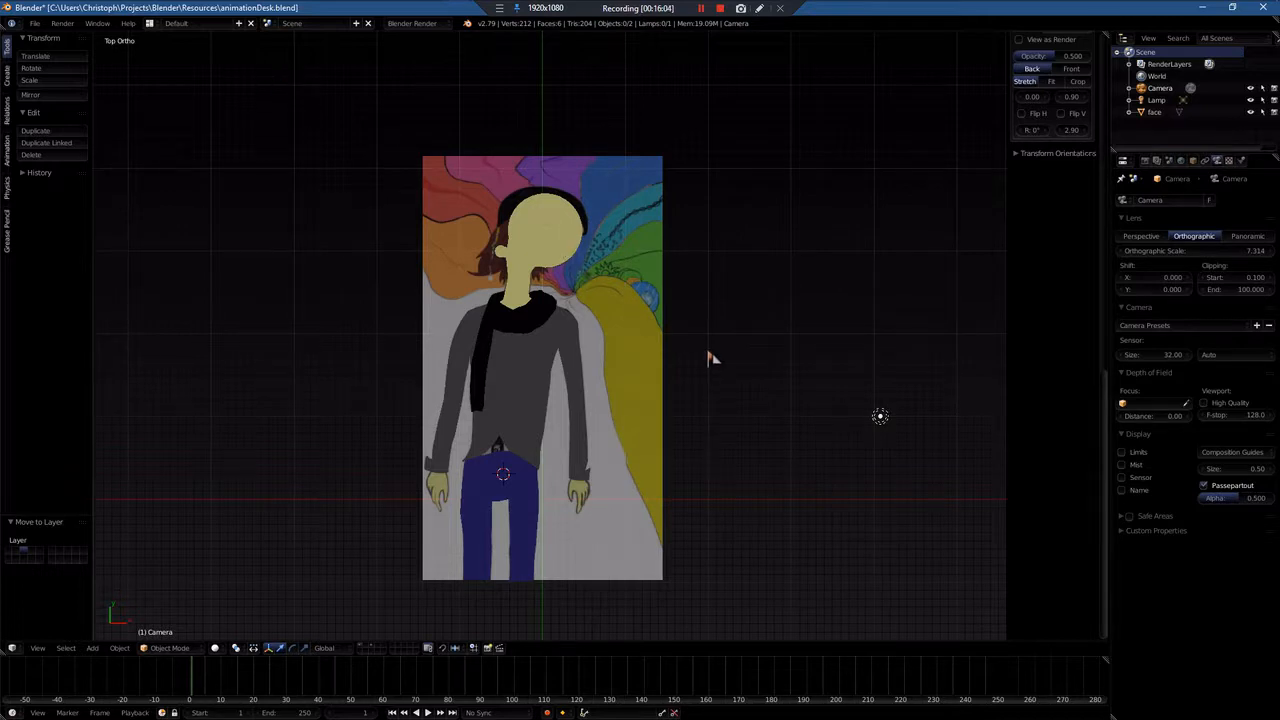
Step: Add a cube mesh on the character's layer and lower it about 4.3 units along Z, beneath the flat character
scroll(707, 357, "down", 4)
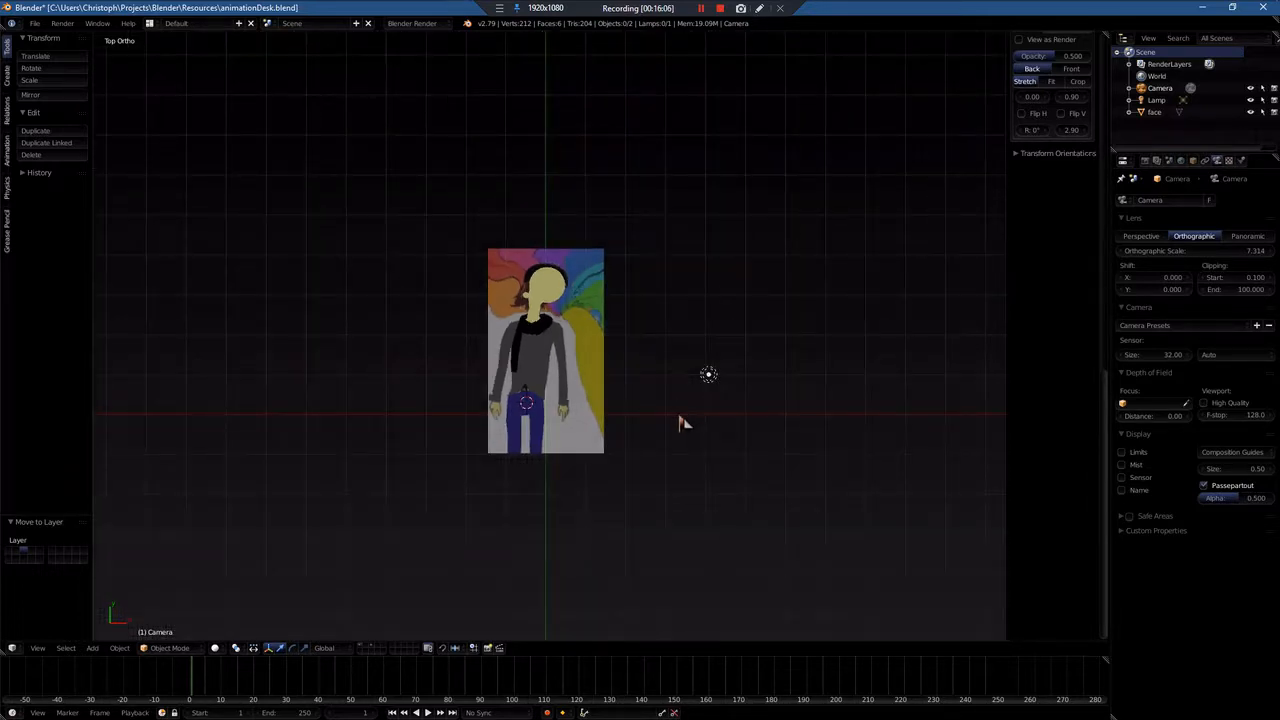
middle_click_drag(680, 428, 640, 366)
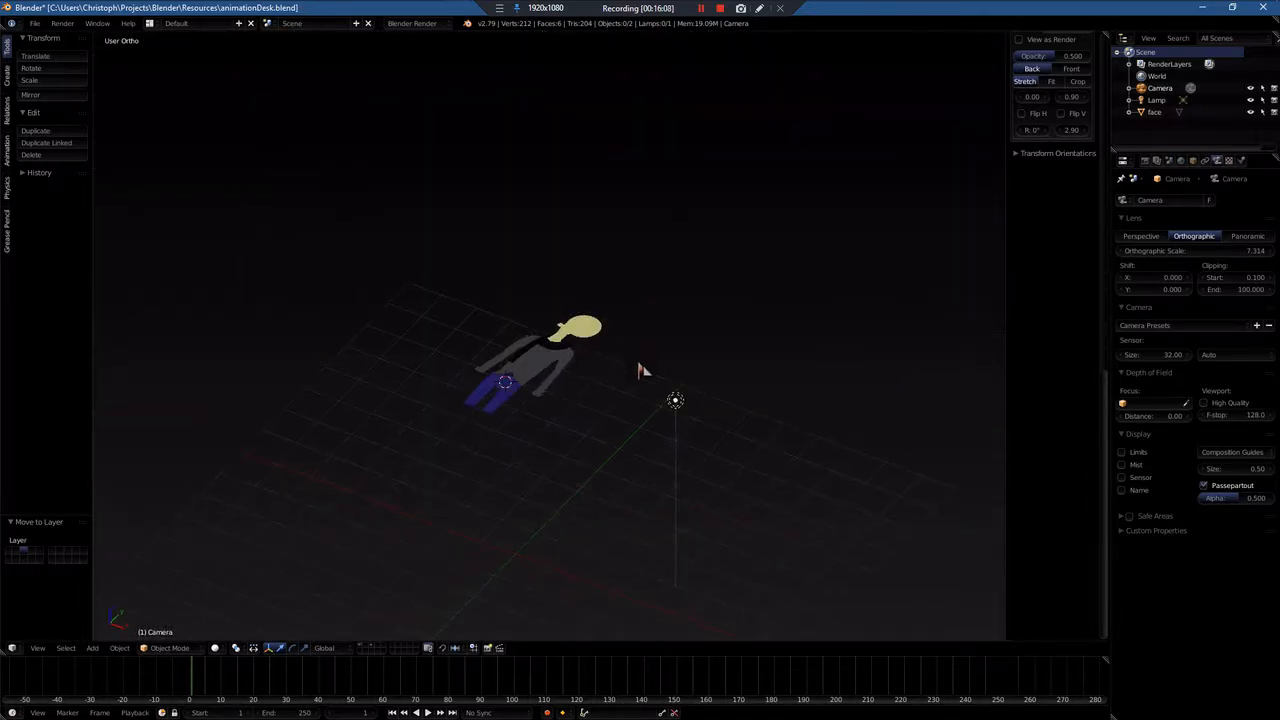
key("shift+a")
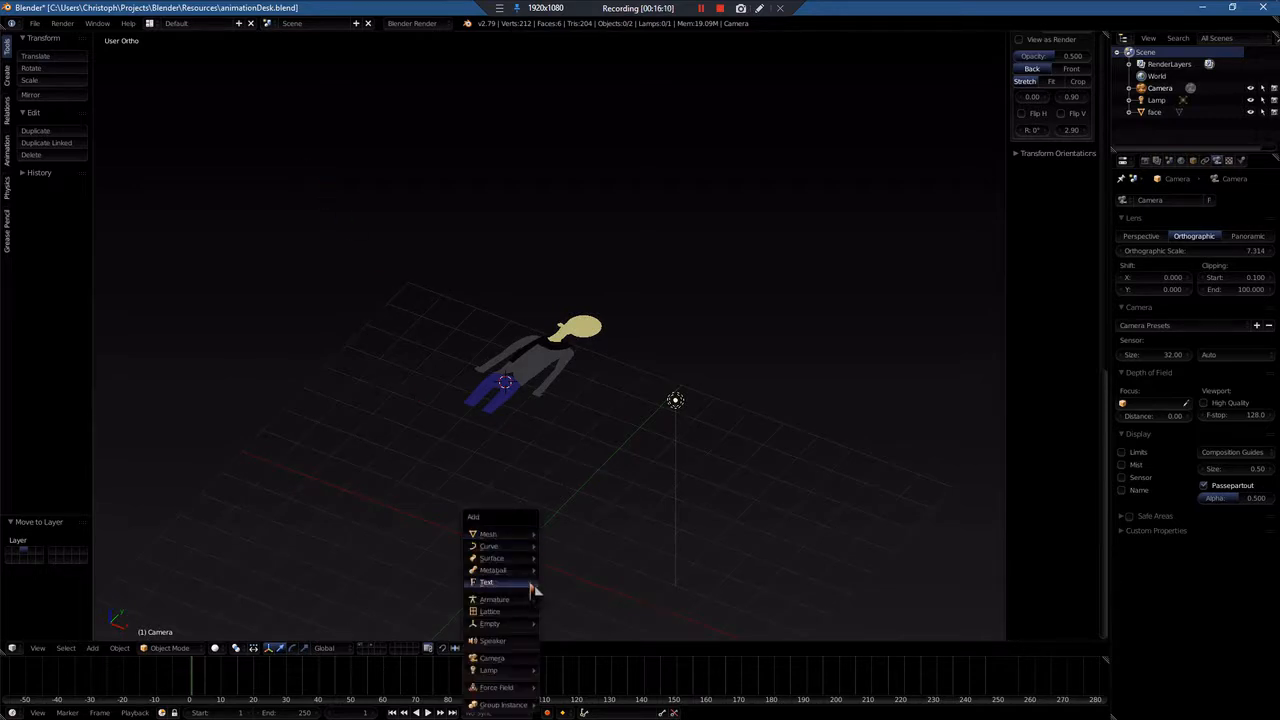
mouse_move(506, 535)
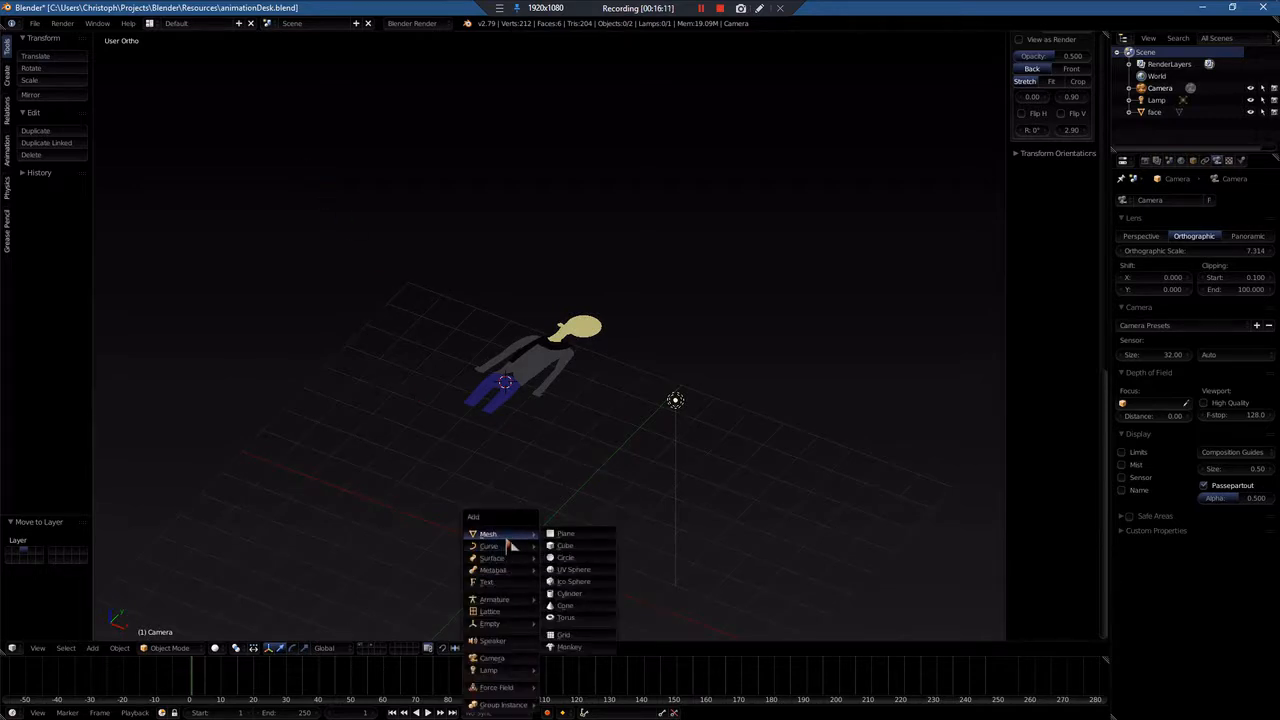
left_click(565, 547)
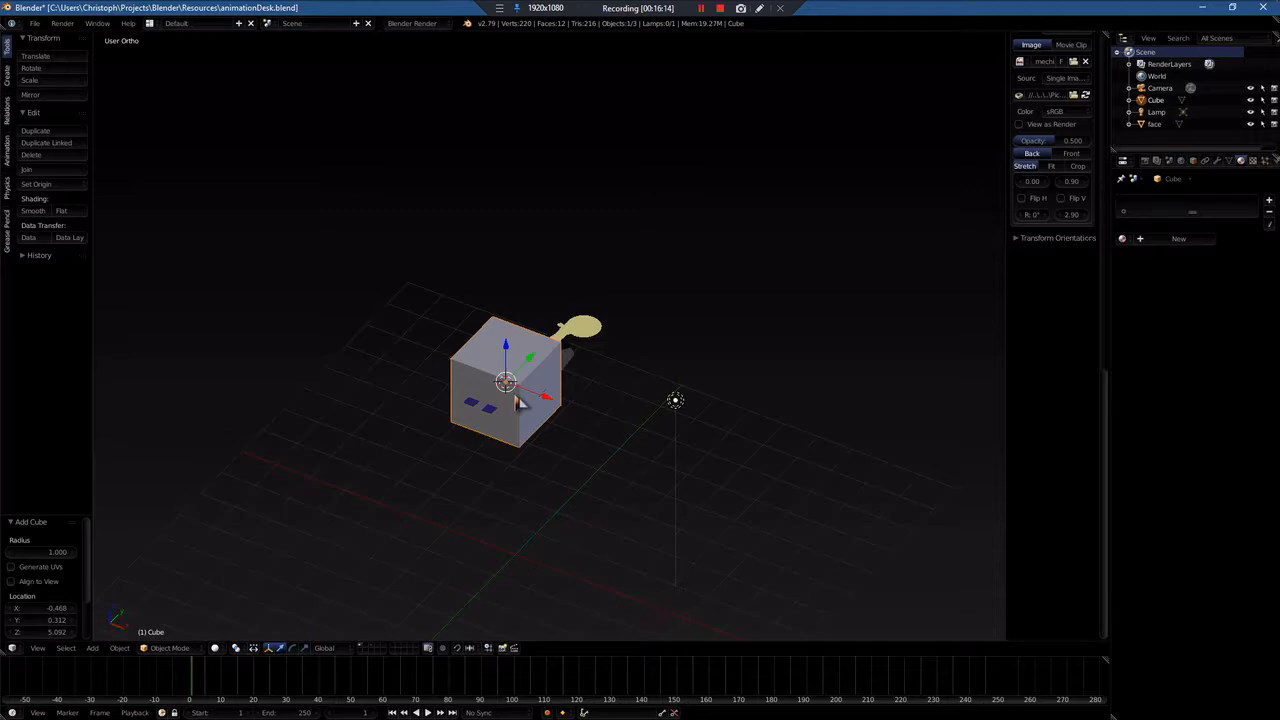
key("g")
key("z")
left_click(548, 537)
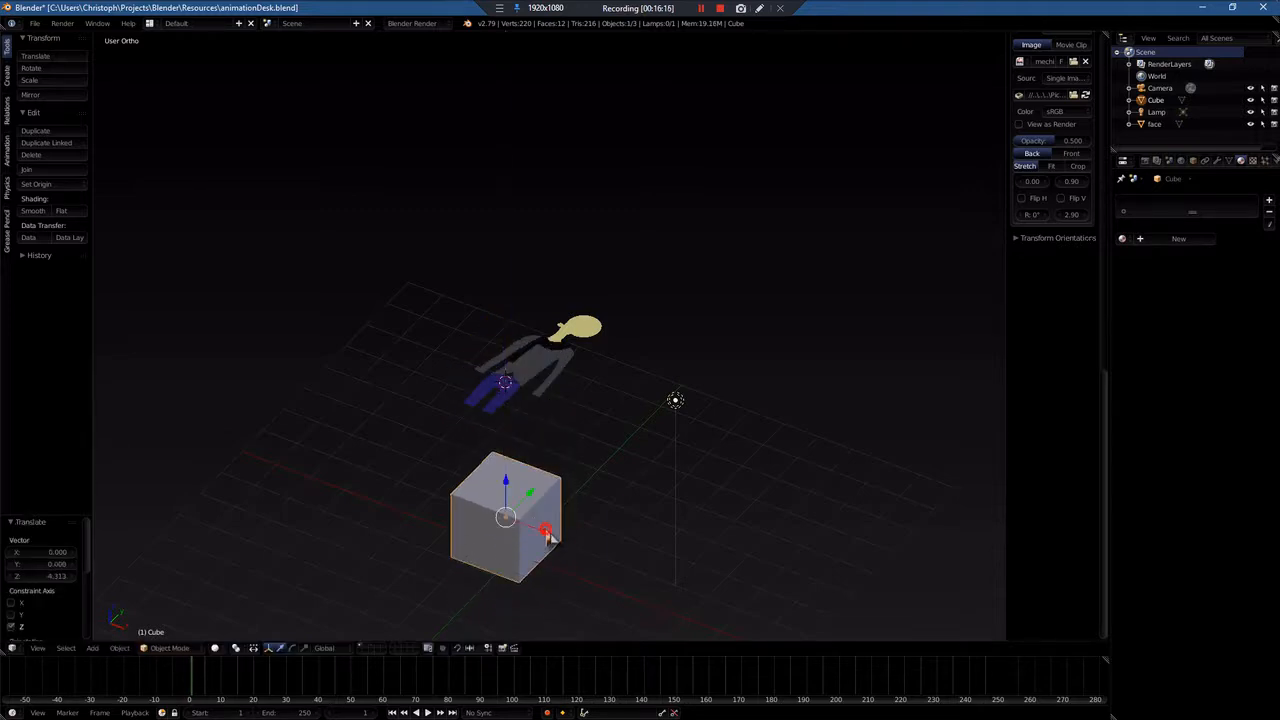
middle_click_drag(580, 534, 594, 486)
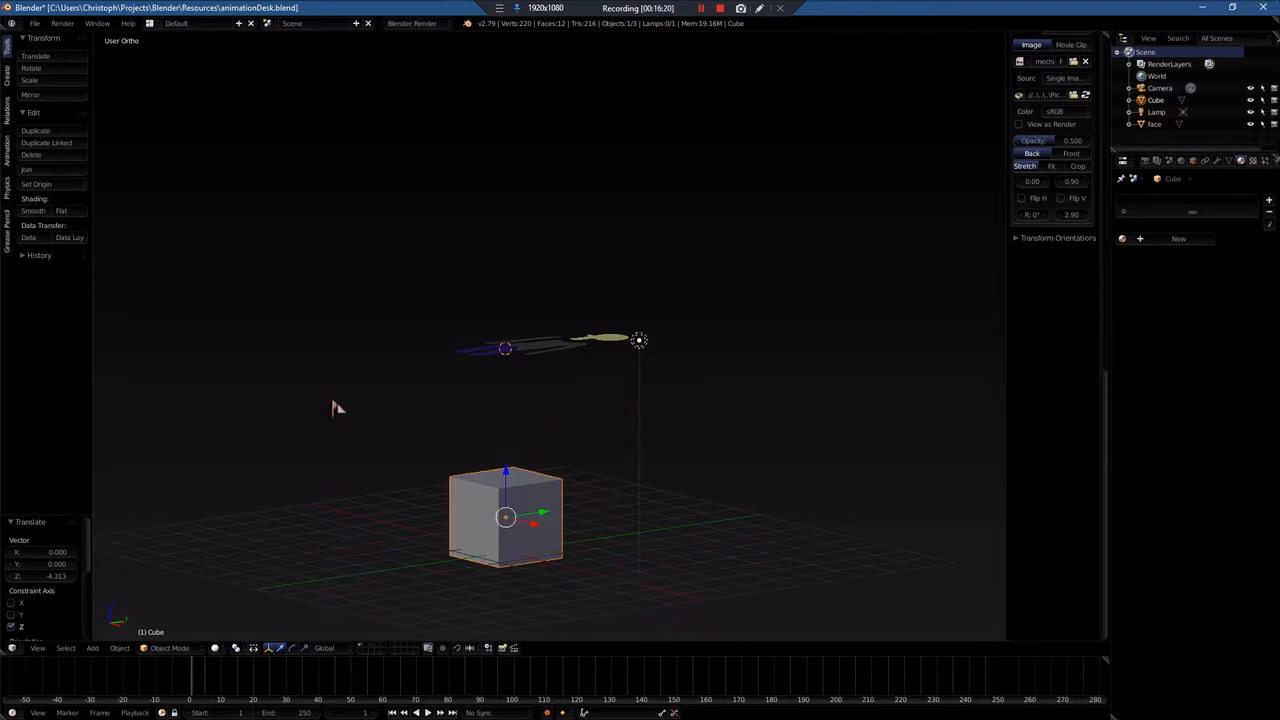
Step: Add a second camera and move it about -4.4 units in X, -4.4 in Y and 4.1 in Z
key("shift+a")
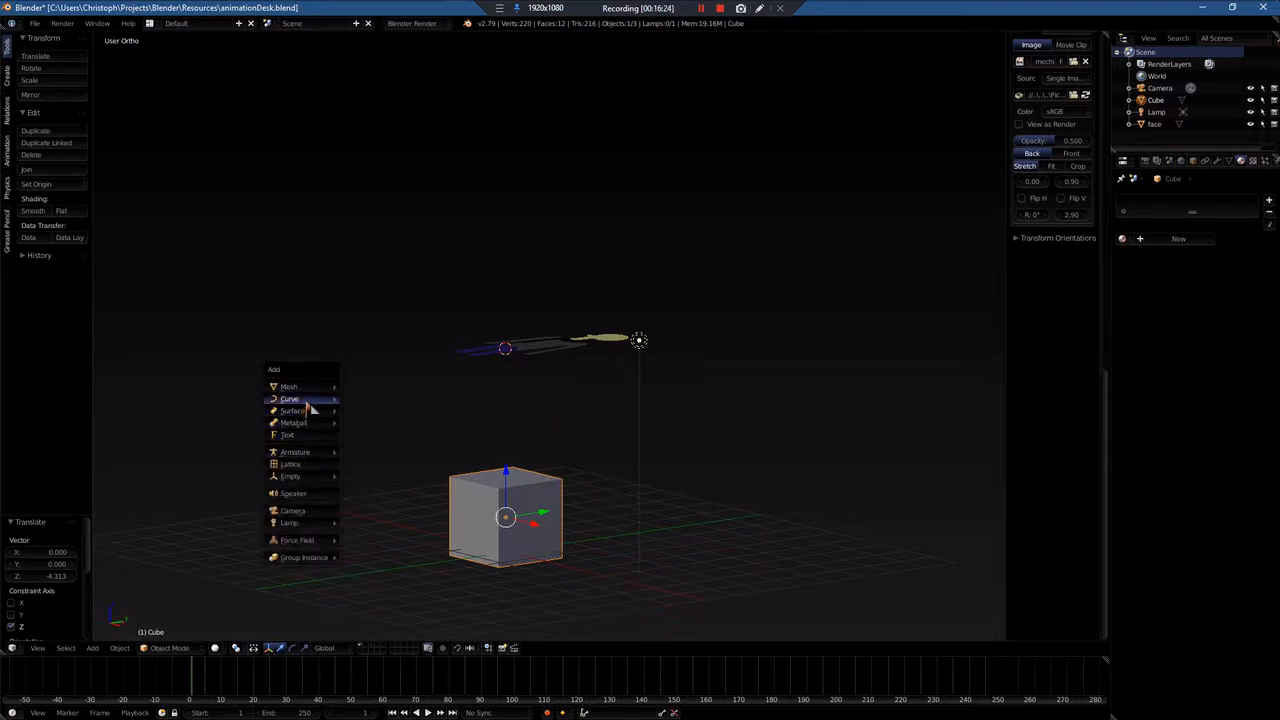
left_click(292, 510)
right_click(514, 351)
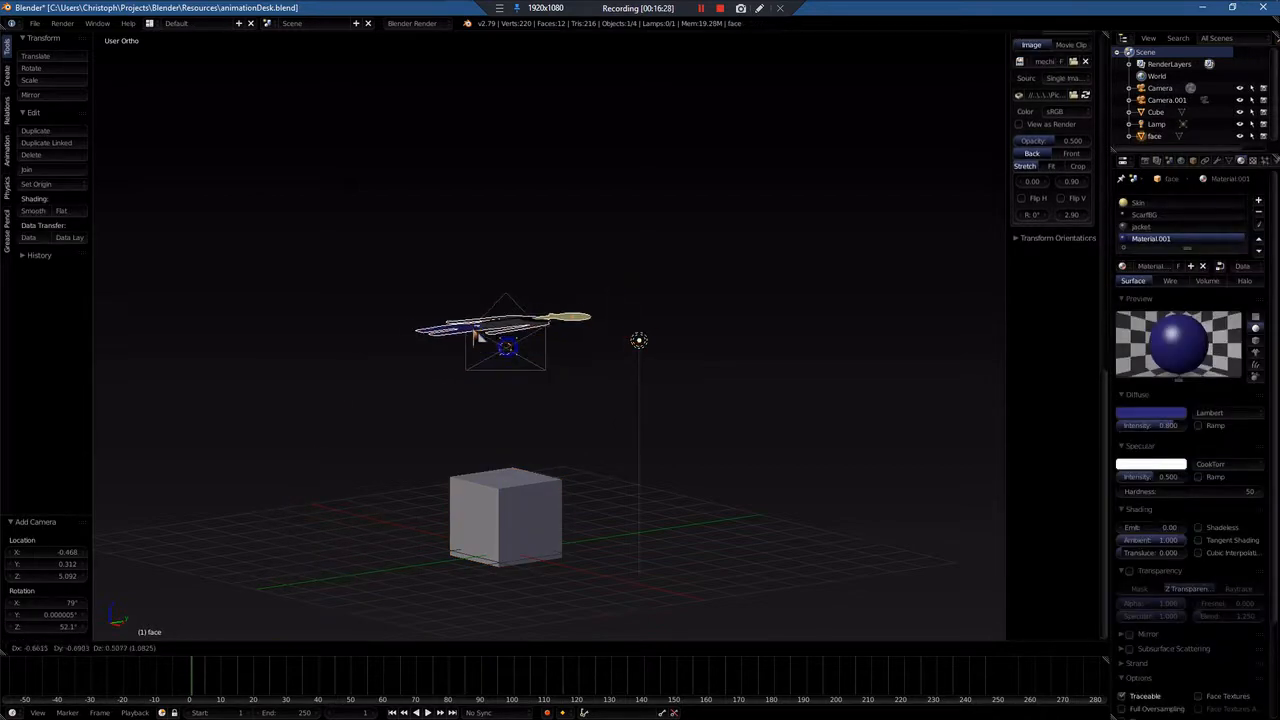
right_click(510, 326)
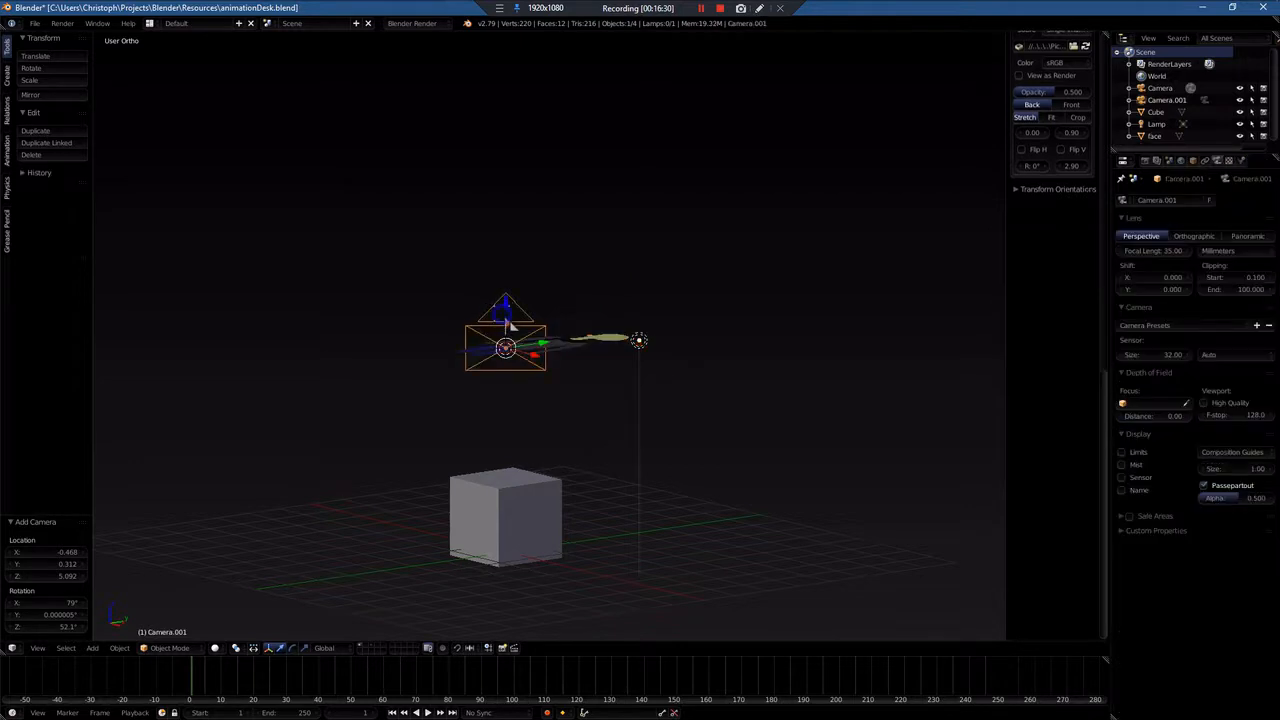
right_click_drag(508, 326, 261, 156)
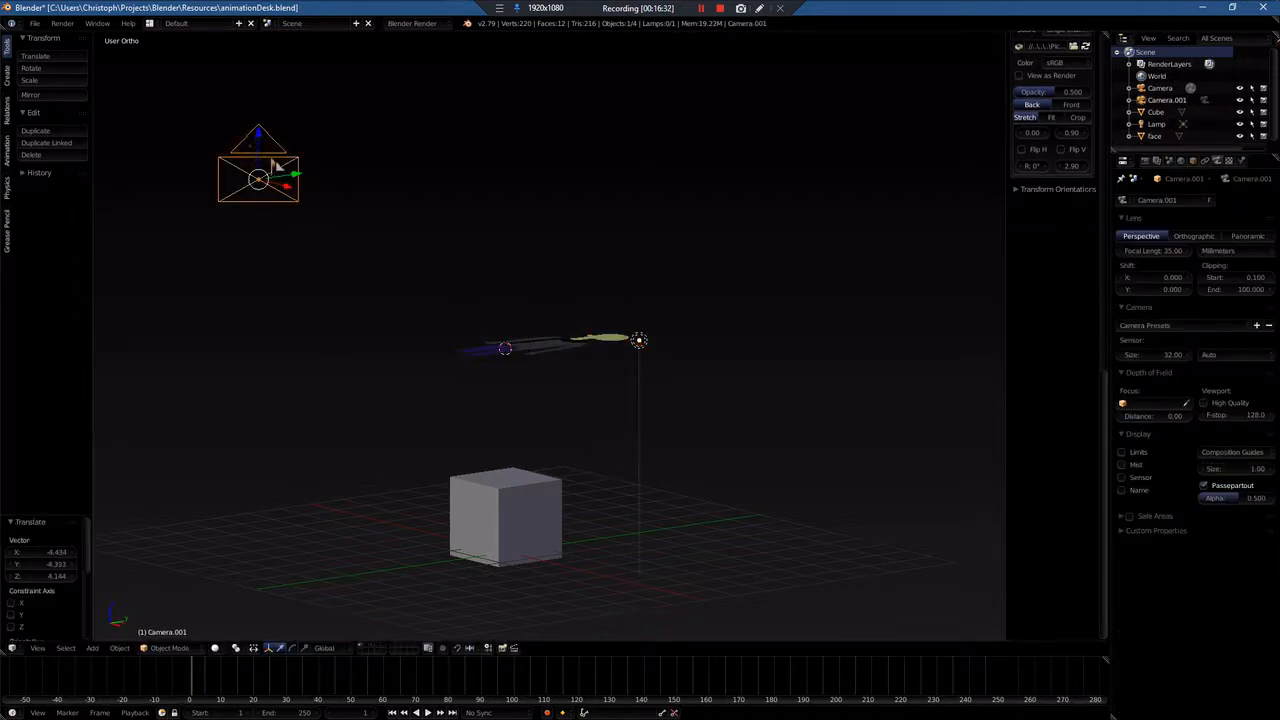
Step: Rotate the second camera -85° about the global Z axis
key("r")
key("z")
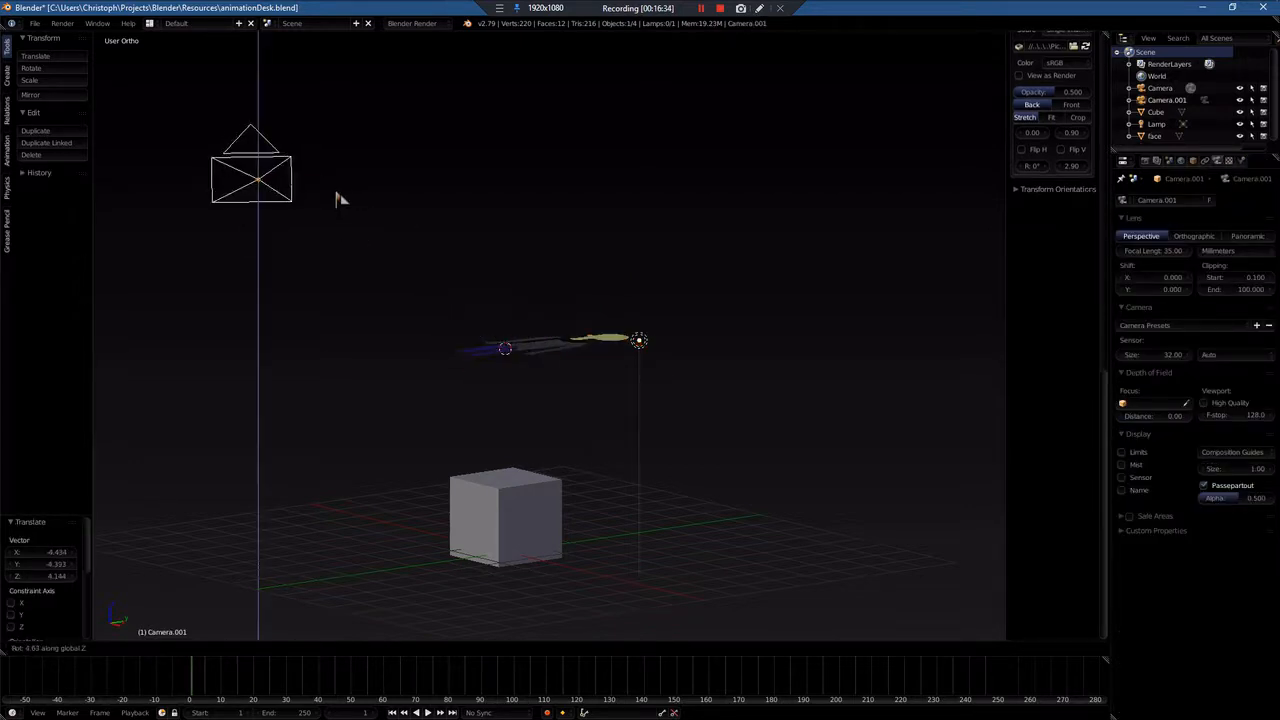
left_click(254, 217)
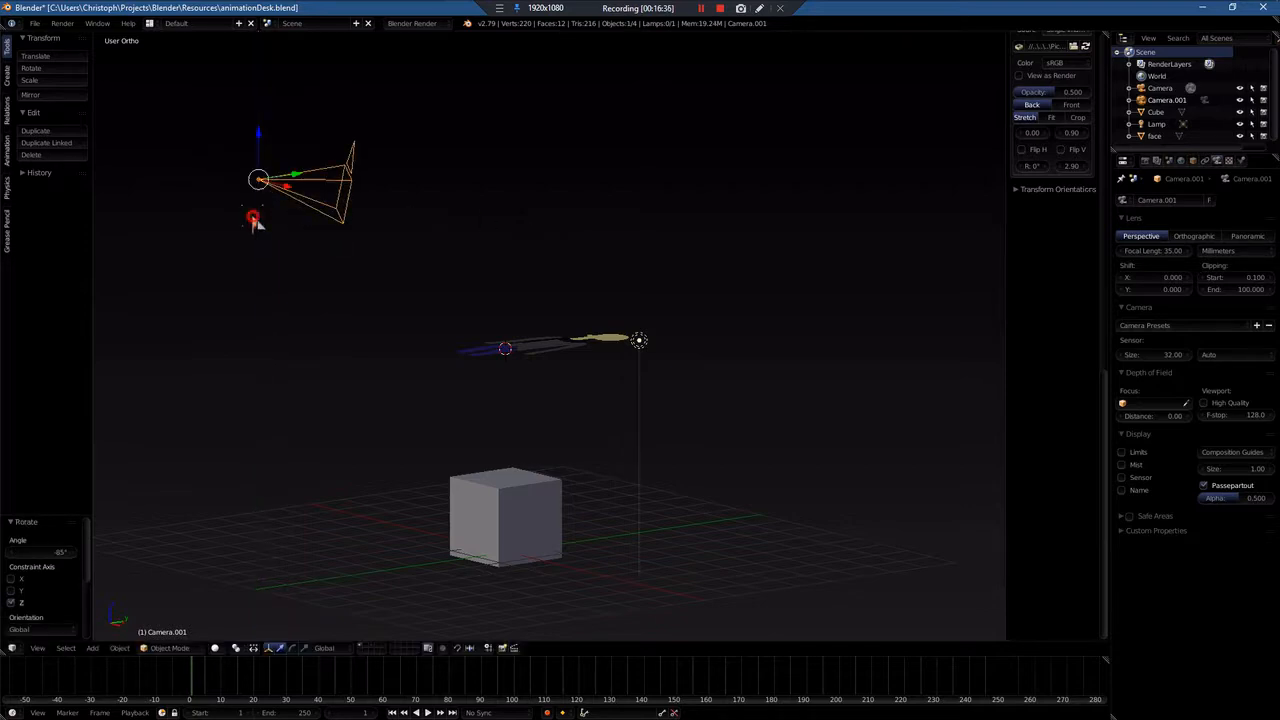
Step: Select the original orthographic camera on the third layer and raise it about 13.96 units along Z
scroll(535, 302, "down", 2)
middle_click_drag(455, 278, 488, 397)
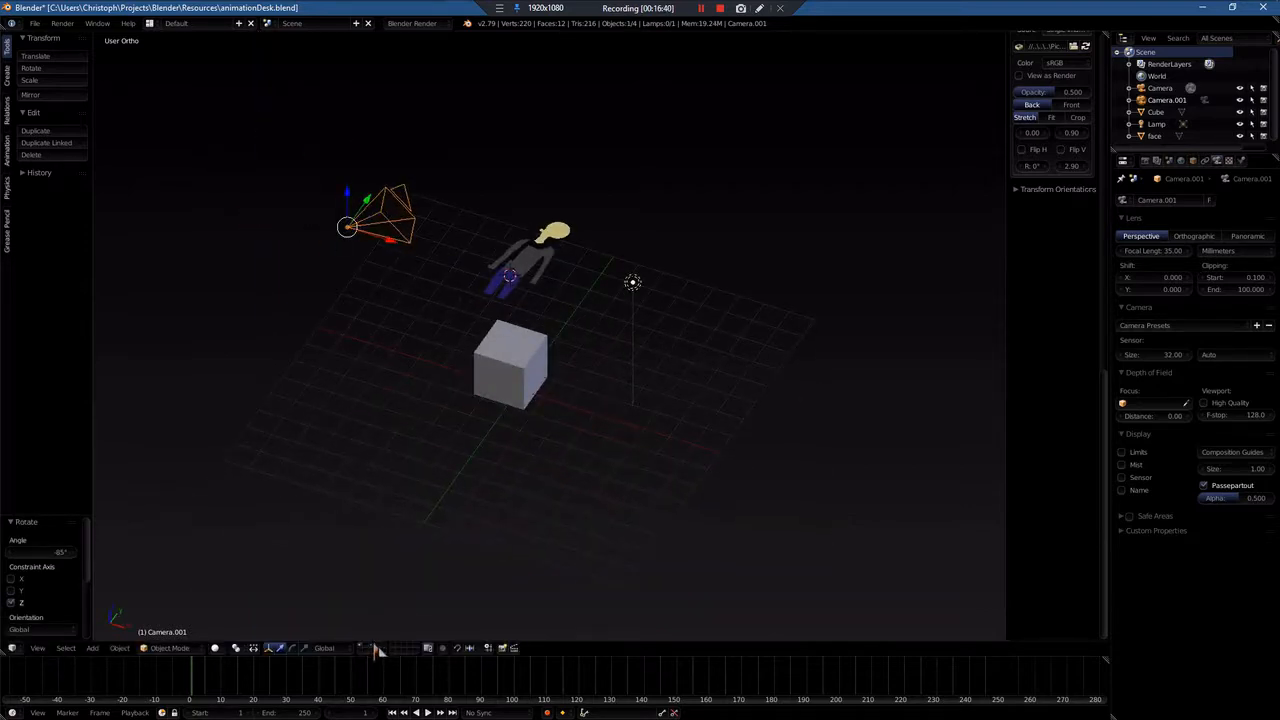
key("KP_Divide")
middle_click_drag(594, 477, 600, 423)
right_click(557, 435)
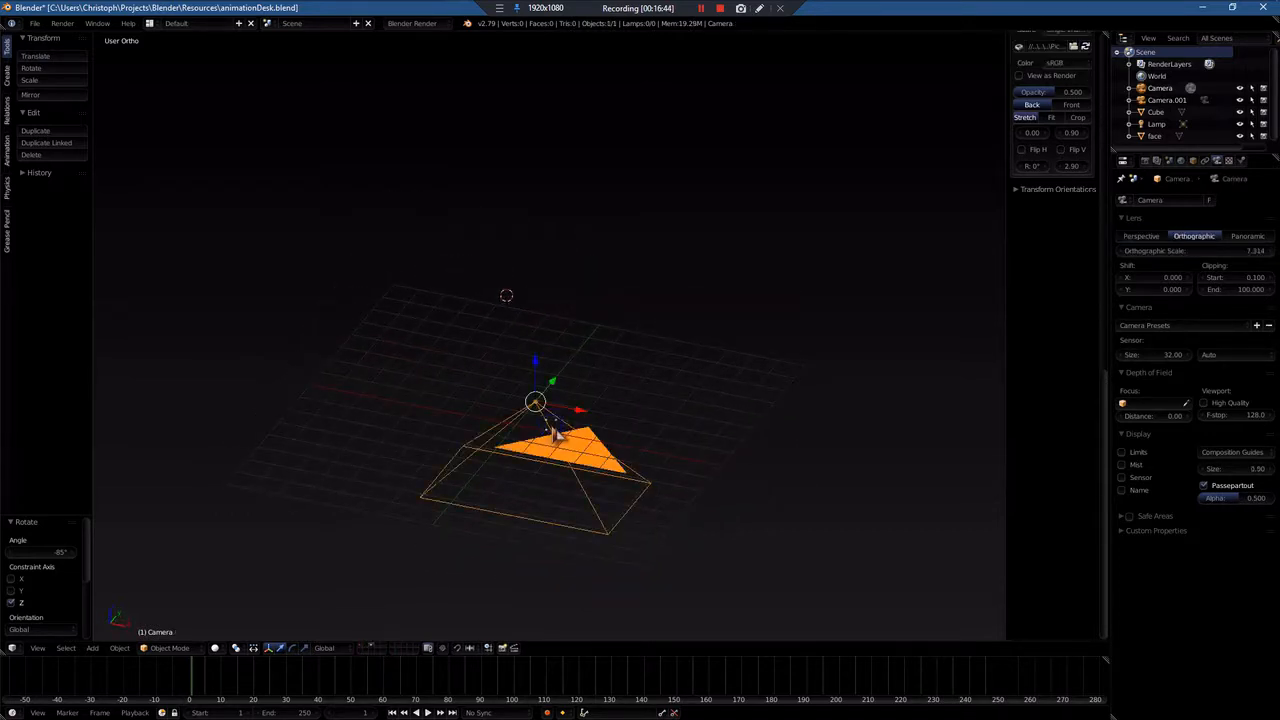
key("KP_Divide")
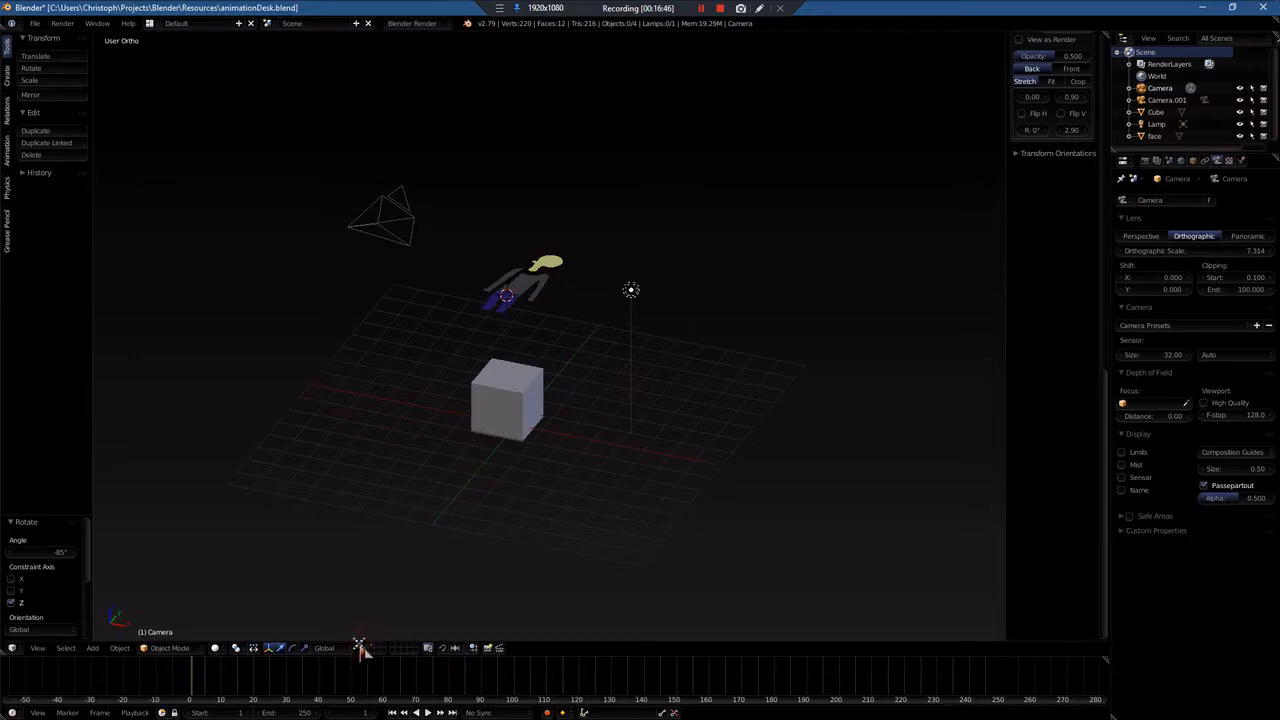
key("KP_Divide")
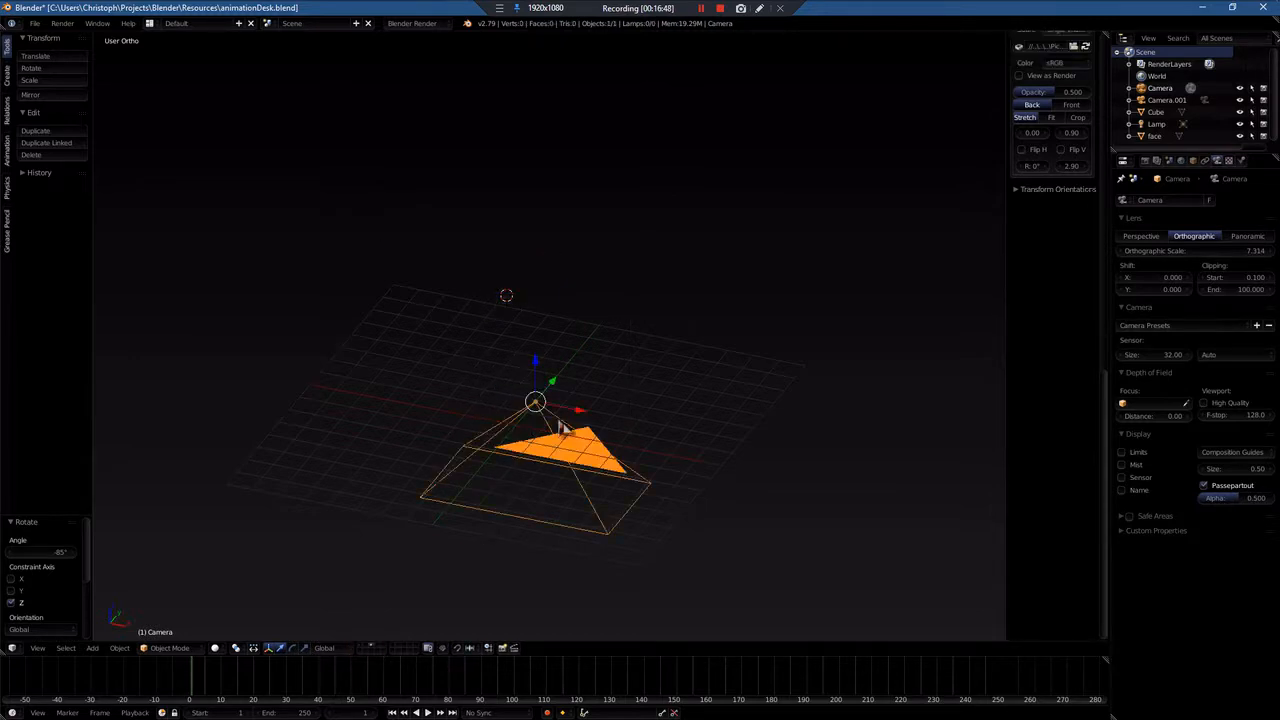
key("g")
key("z")
left_click(540, 157)
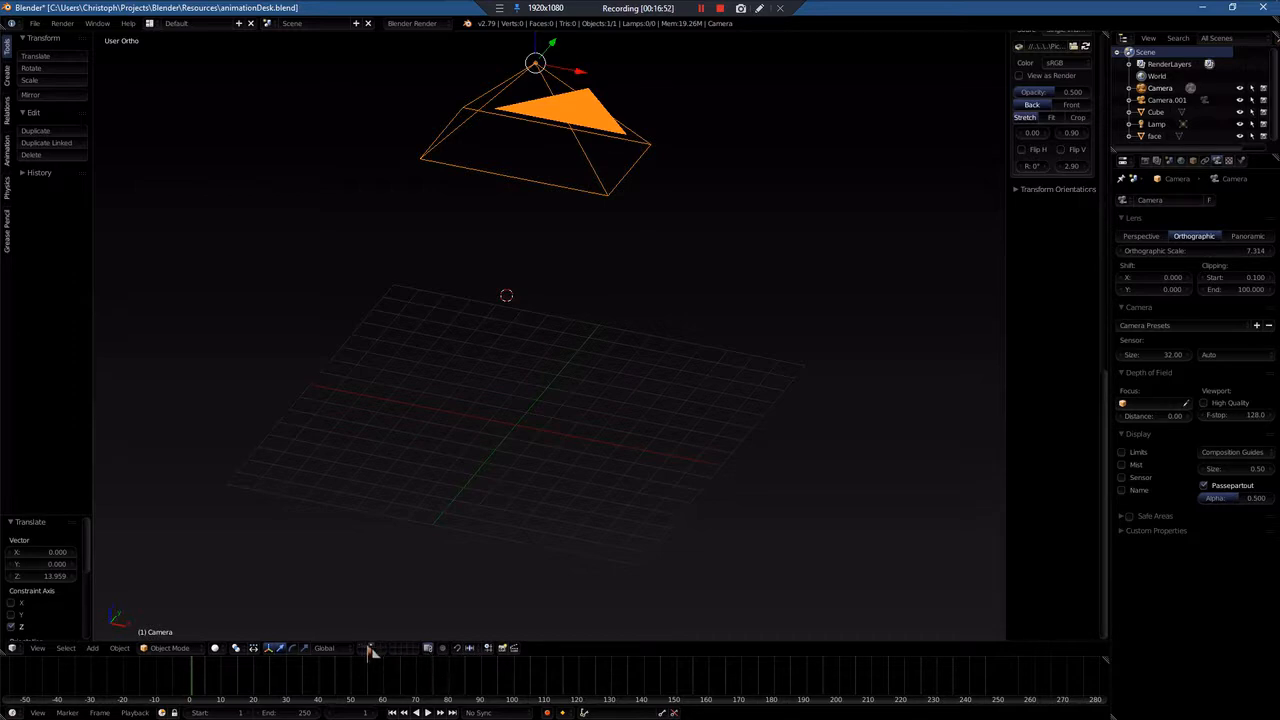
Step: Return to the first layer, select the second camera and clear its rotation
key("KP_Divide")
middle_click_drag(457, 537, 394, 251)
right_click(388, 226)
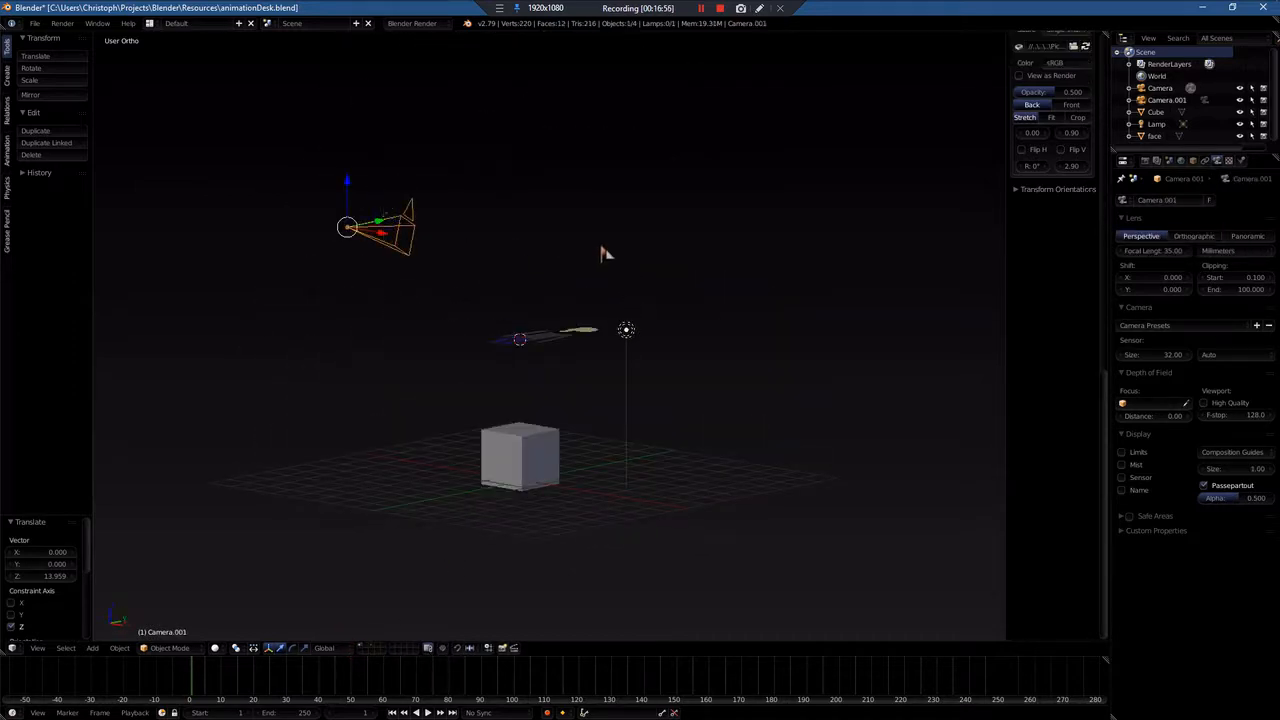
middle_click_drag(602, 253, 588, 296)
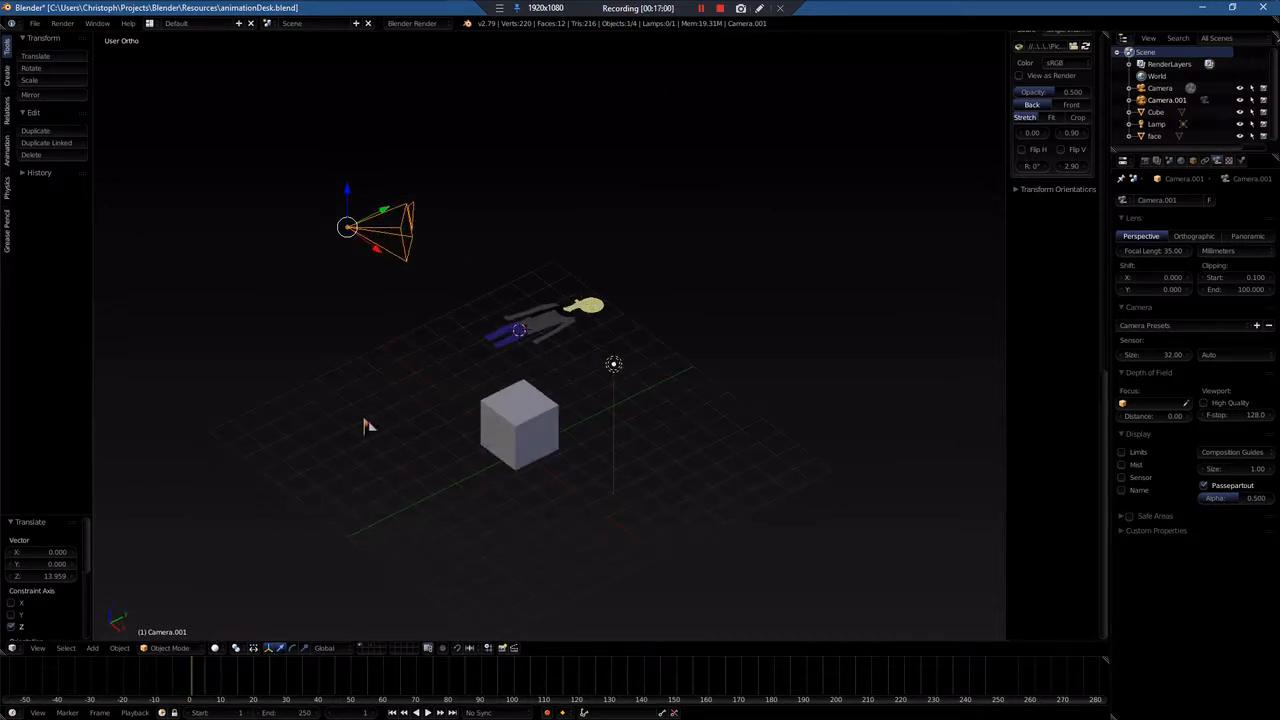
key("alt+r")
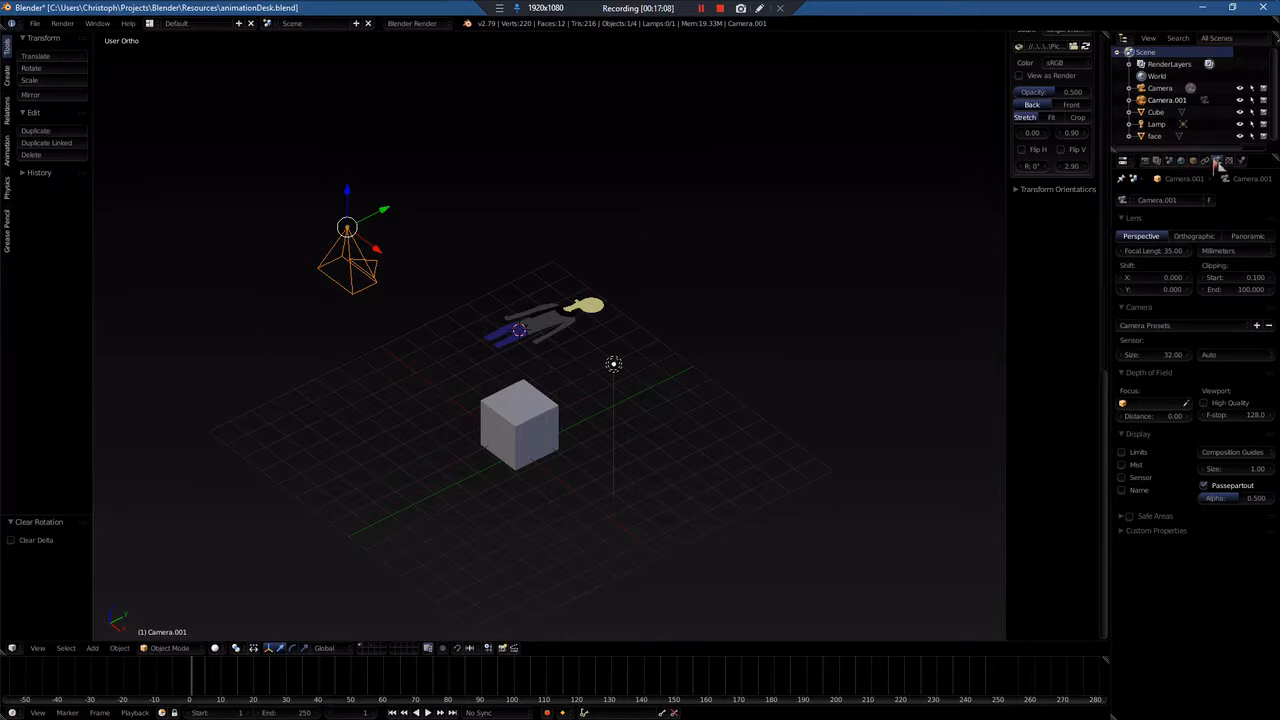
Step: Compare Orthographic and Perspective projection on the second camera, and look at the scene through the active camera
left_click(1195, 237)
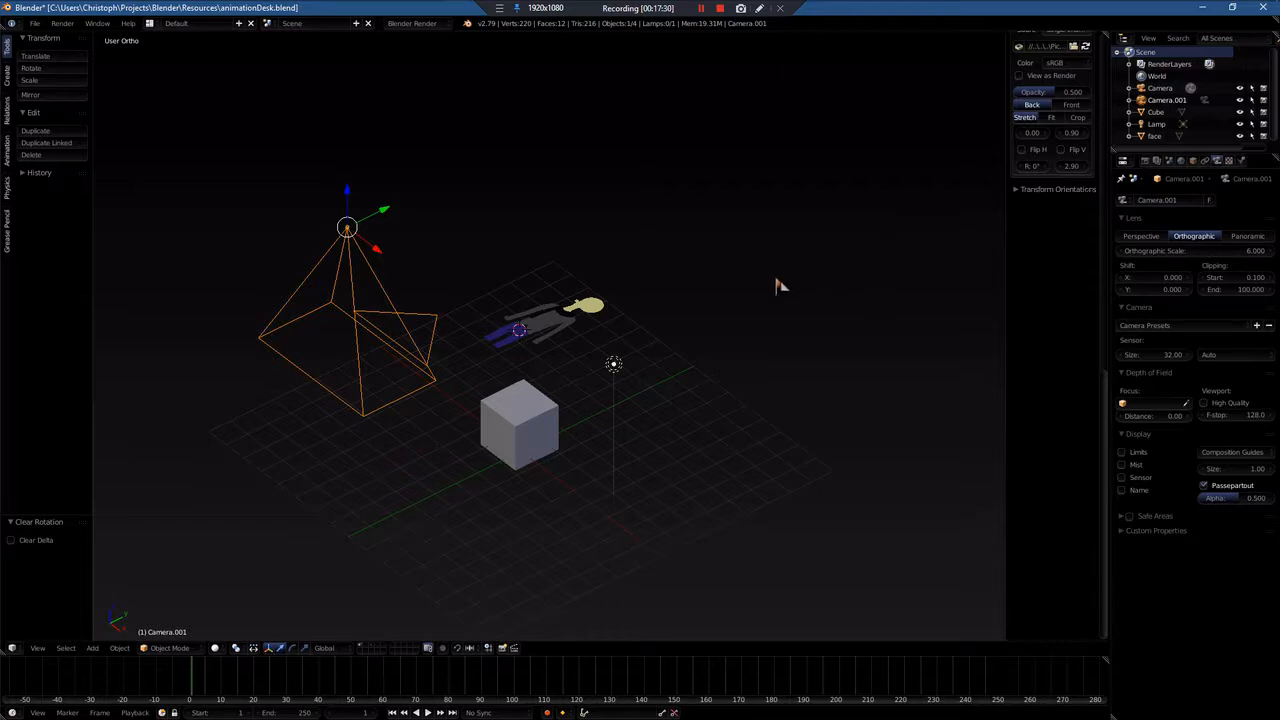
left_click(1160, 238)
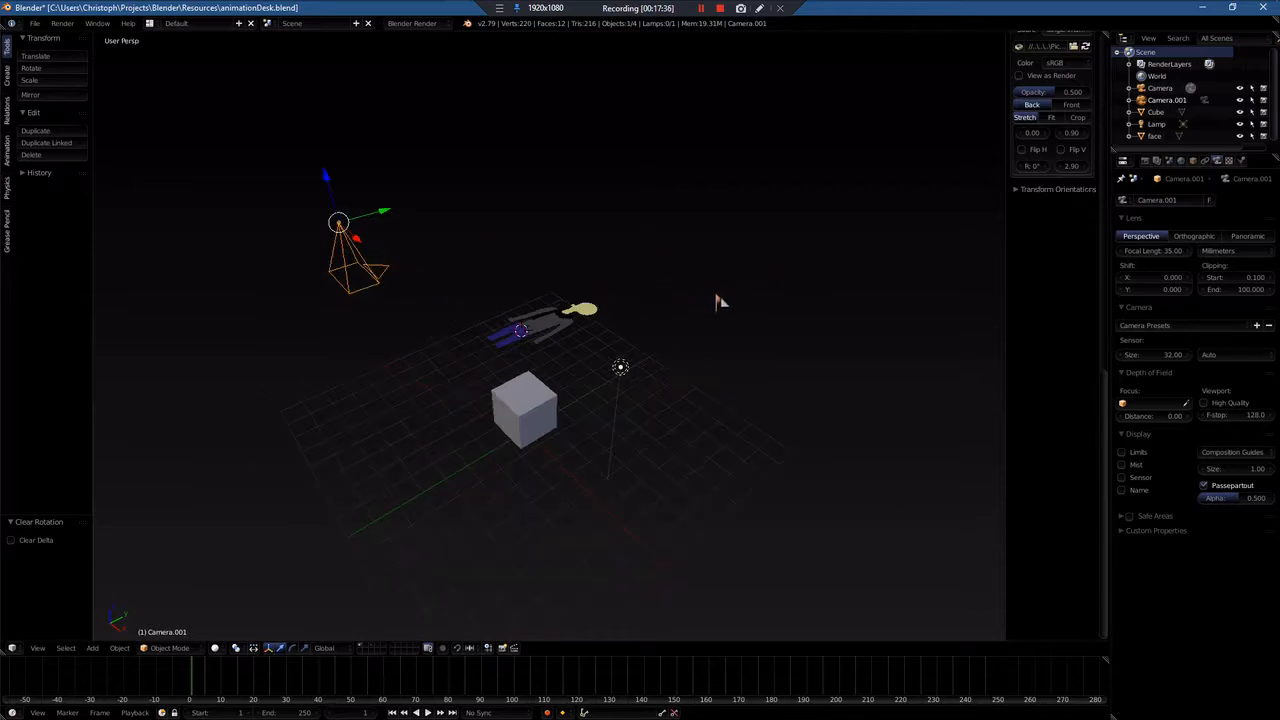
key("KP_0")
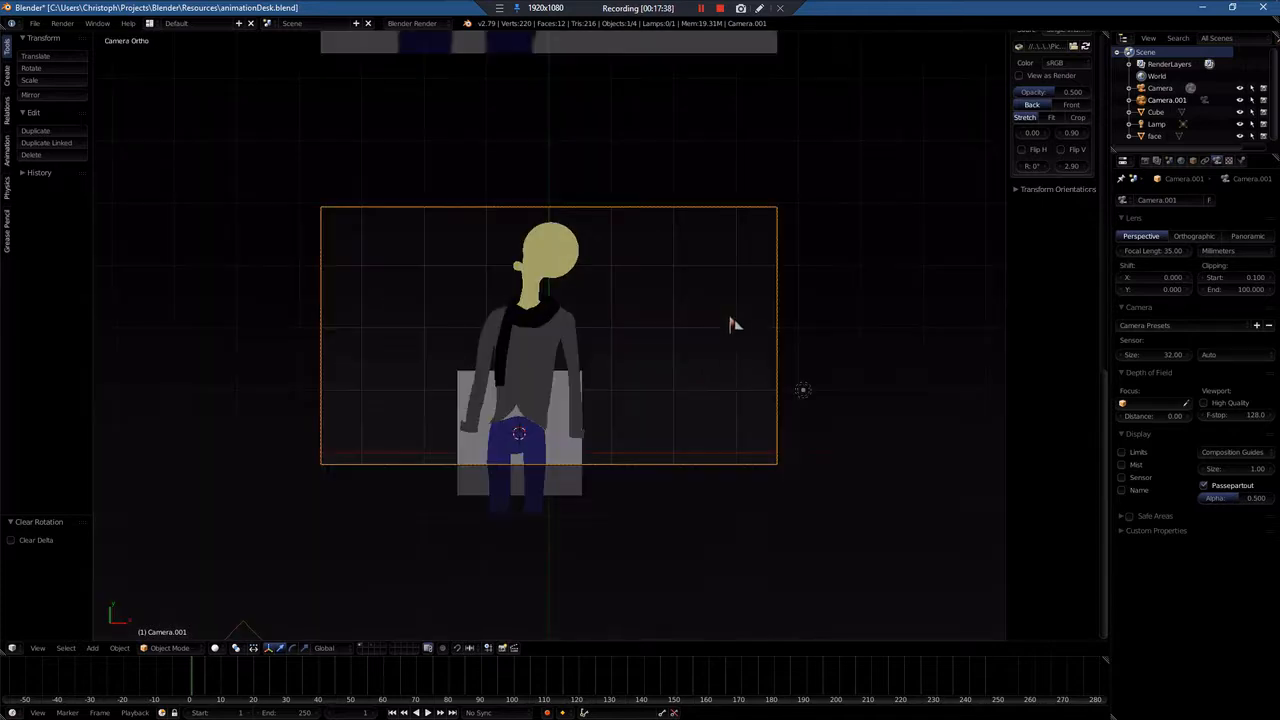
Step: Compare the active camera's view of the character with the free orthographic view of the scene
key("KP_0")
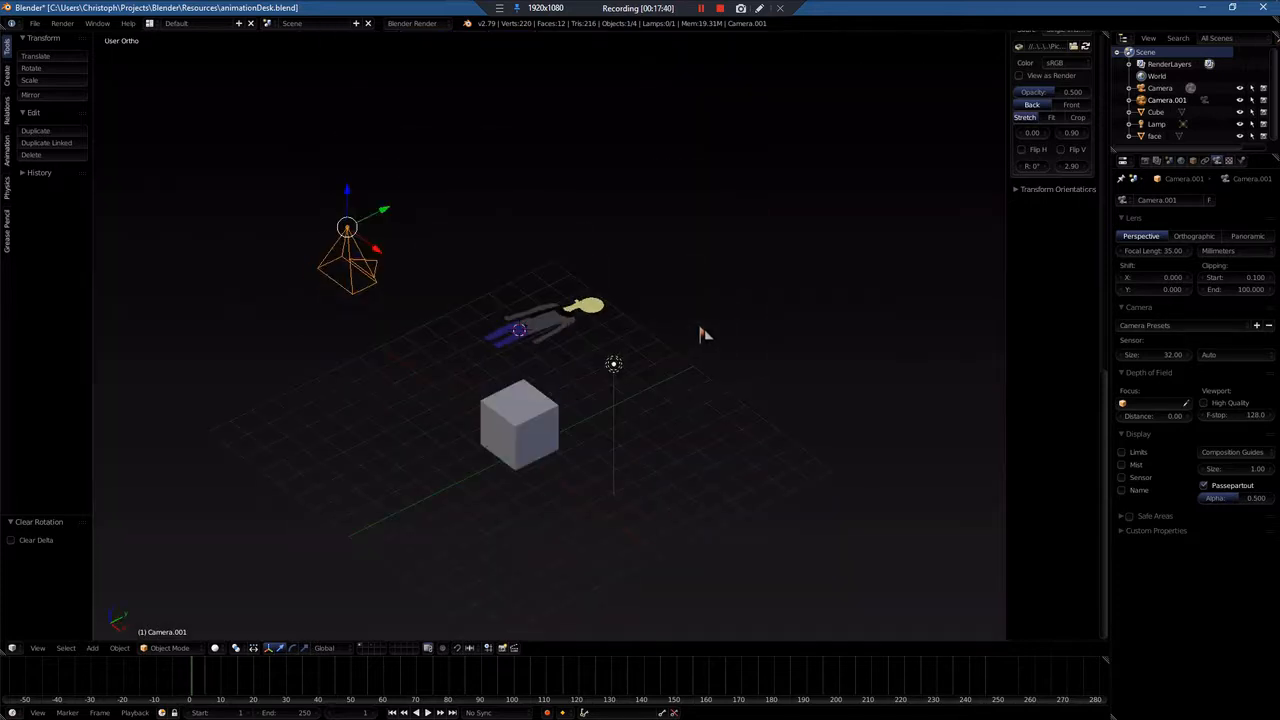
key("KP_0")
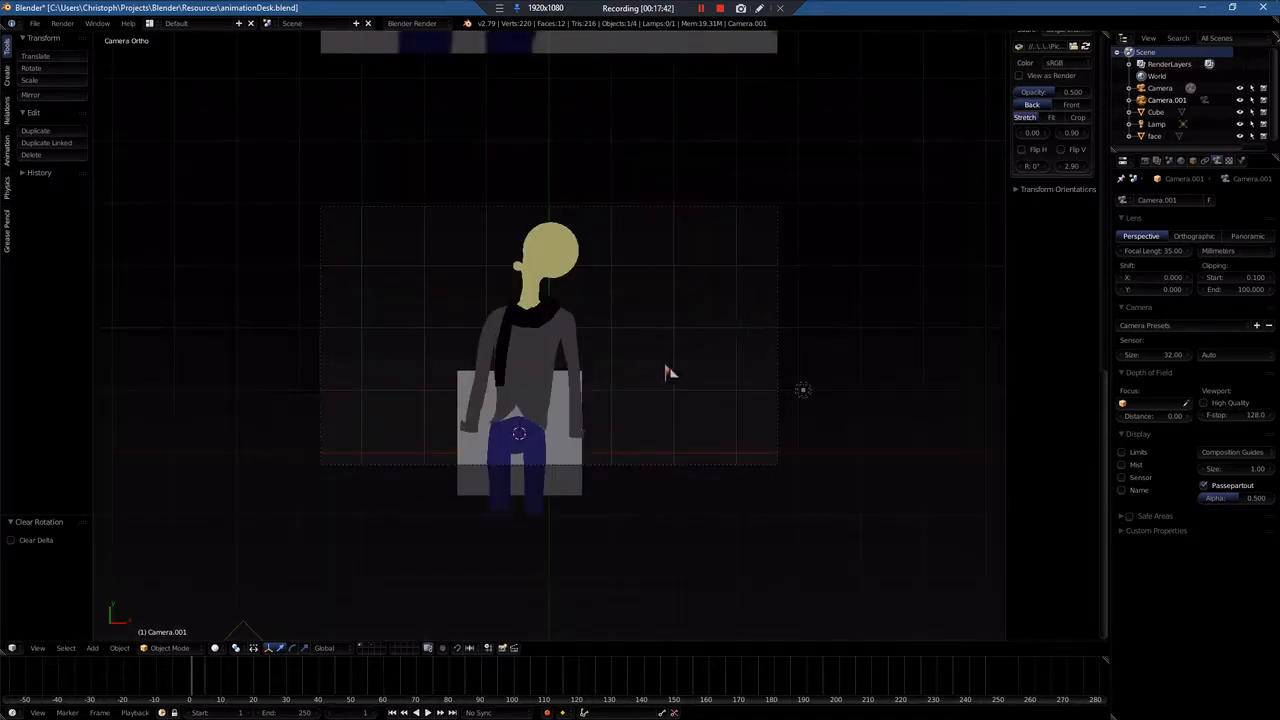
key("KP_0")
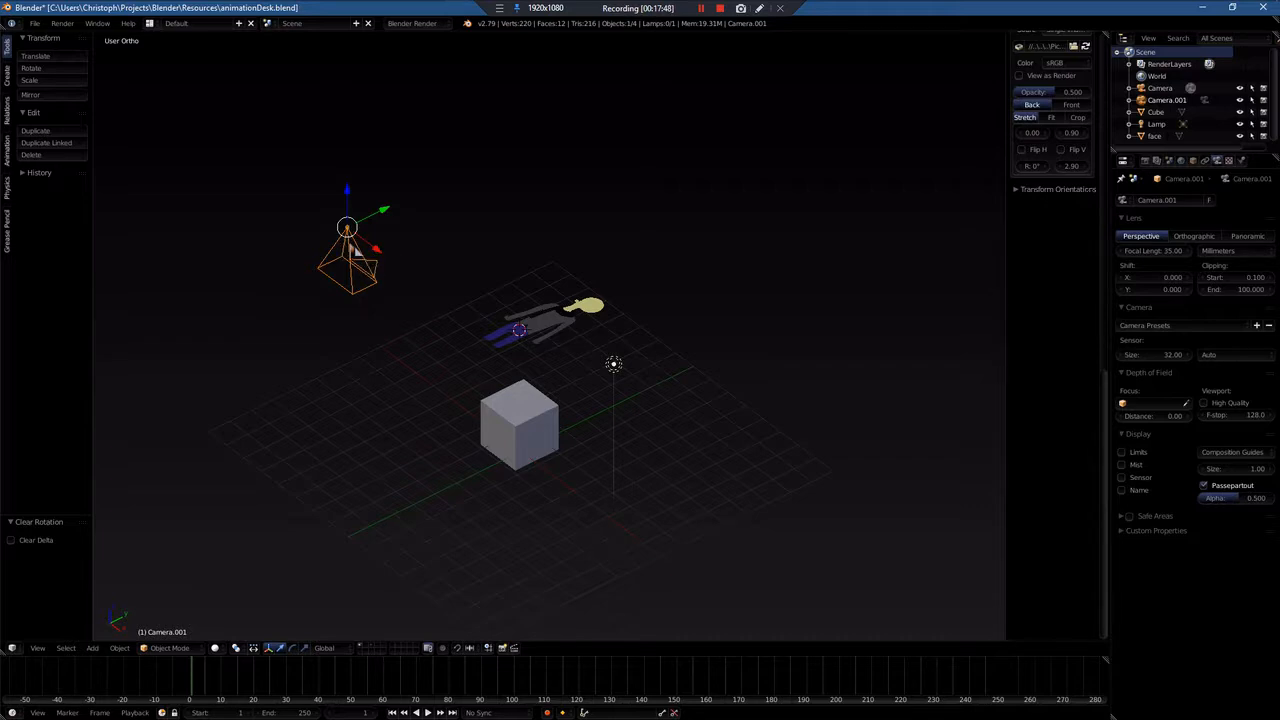
key("g")
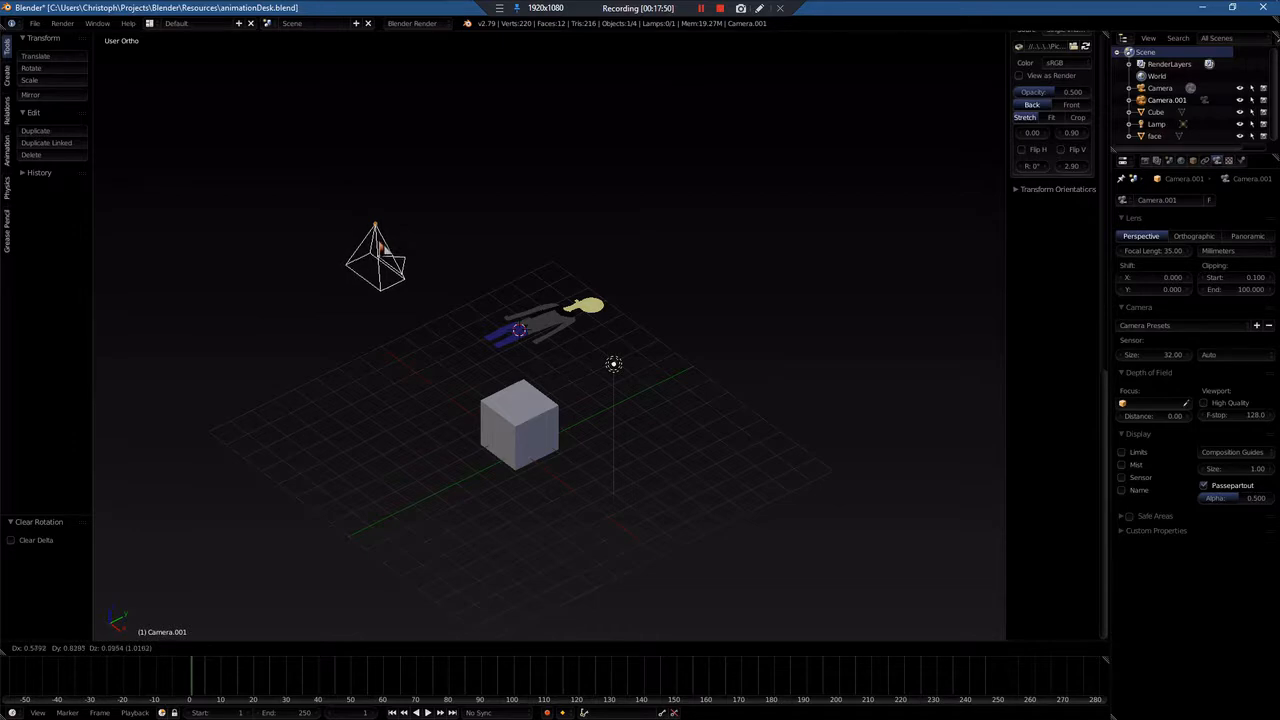
left_click(362, 265)
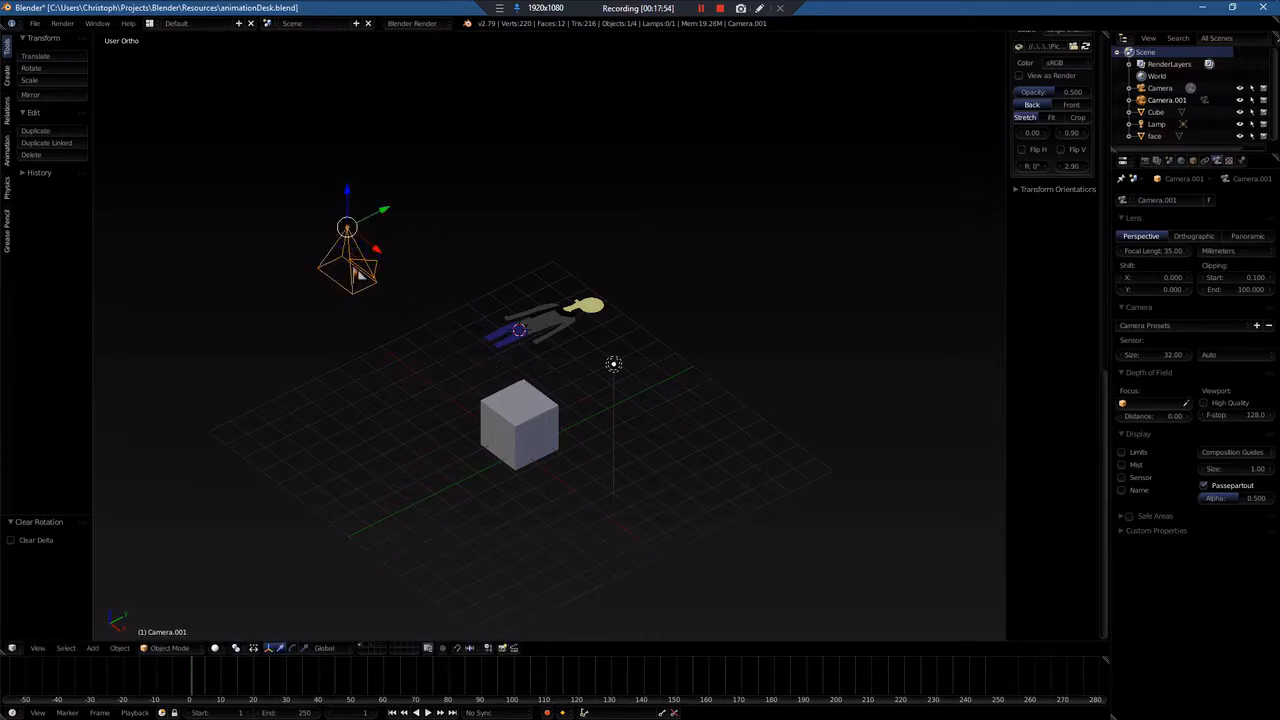
key("g")
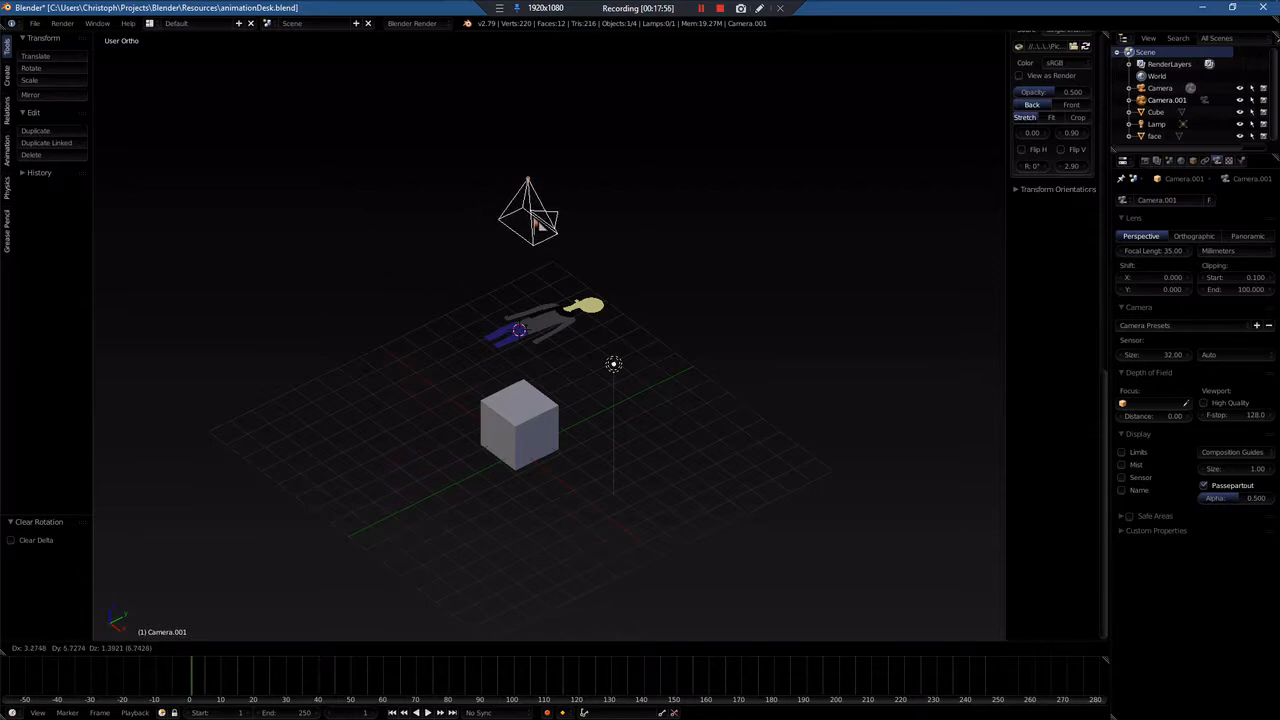
right_click(535, 225)
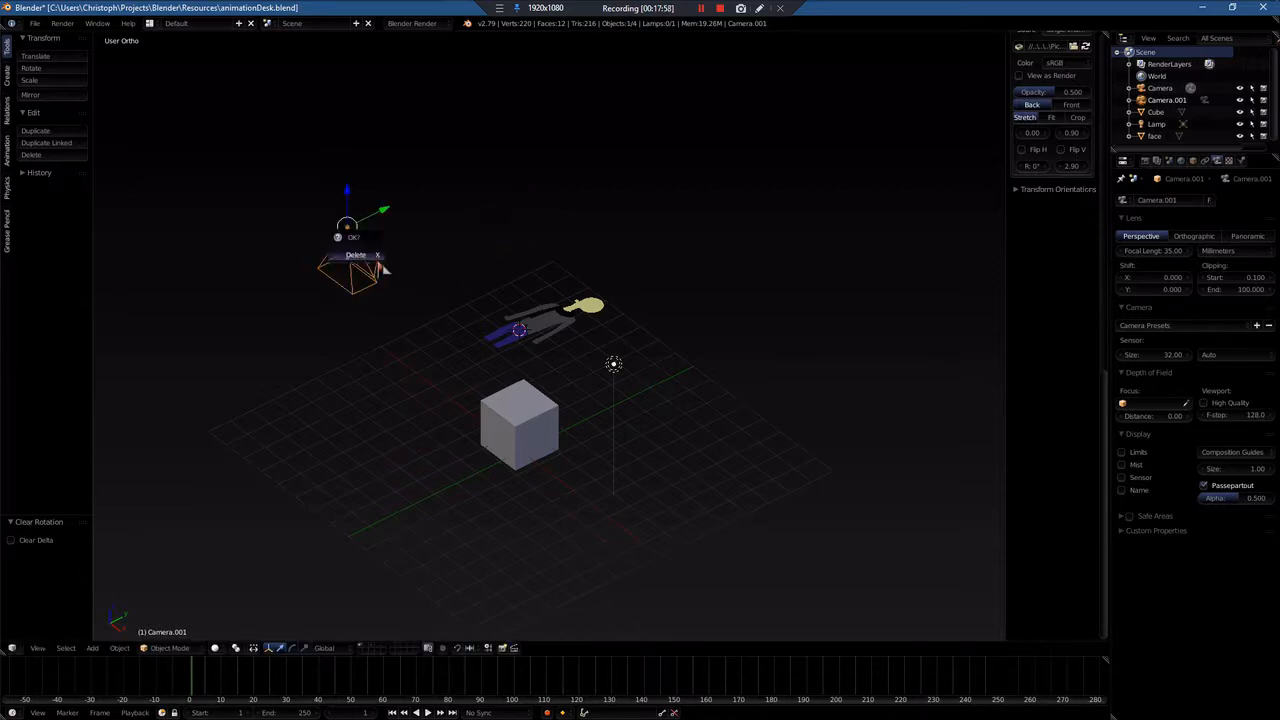
Step: Delete the second camera and check the layer that holds the original orthographic camera
key("Delete")
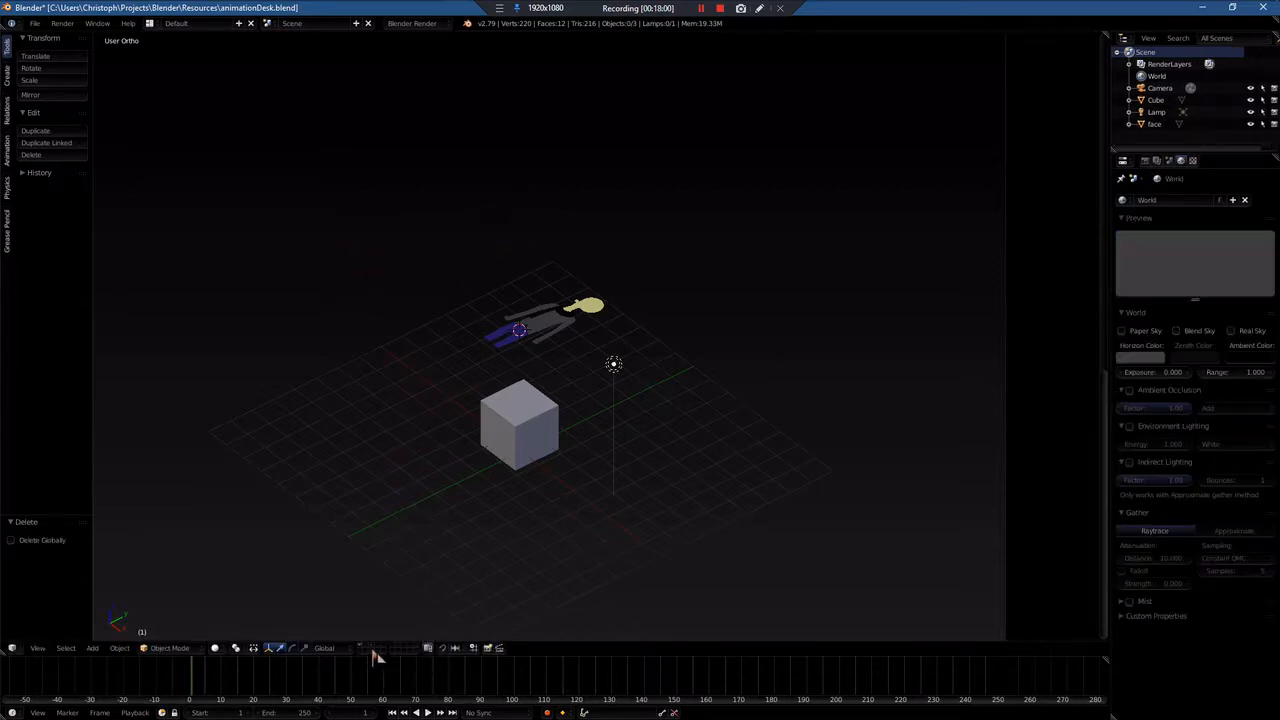
left_click(372, 649)
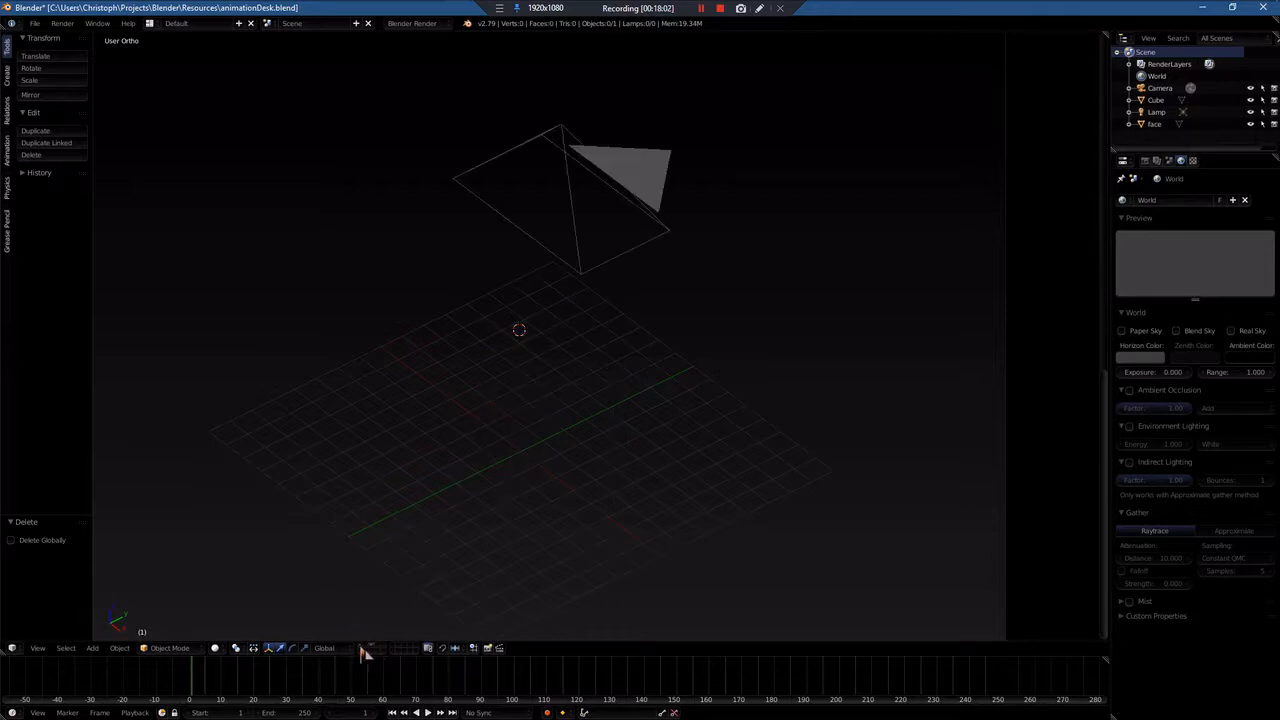
left_click(362, 649)
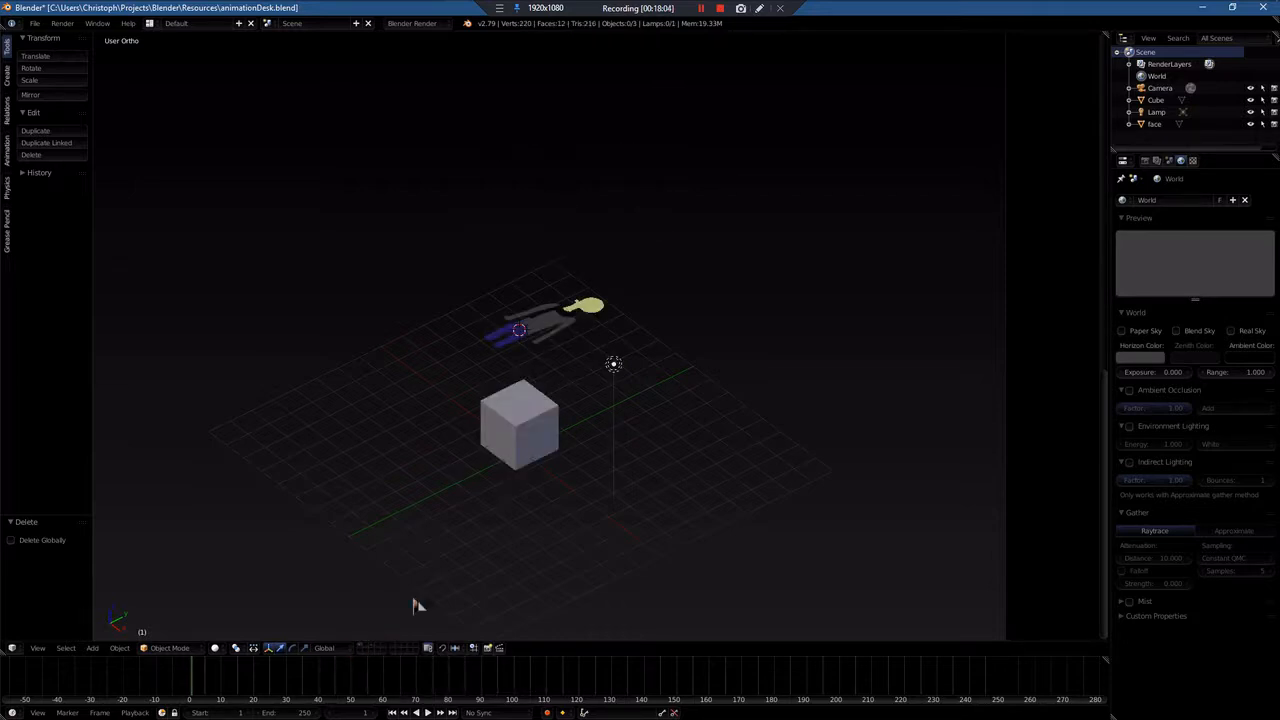
Step: Delete the cube from the first layer, keeping the character mesh and the lamp
left_click(512, 450)
key("x")
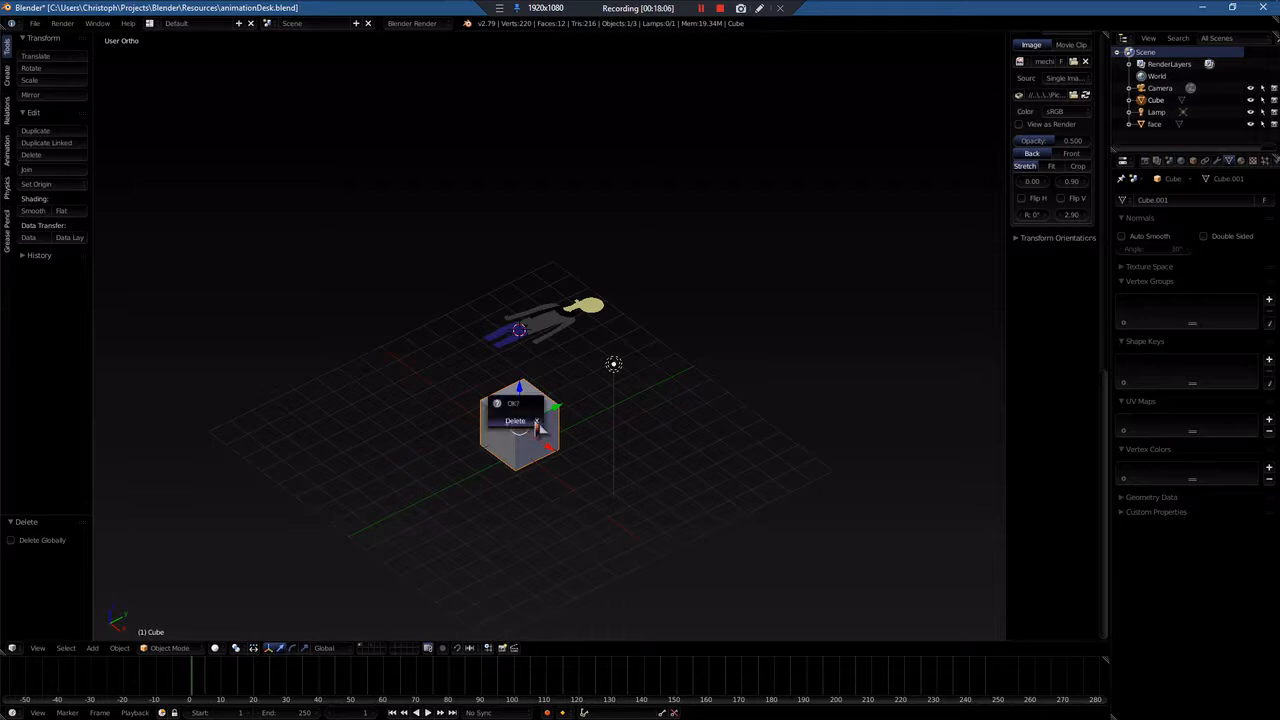
left_click(516, 421)
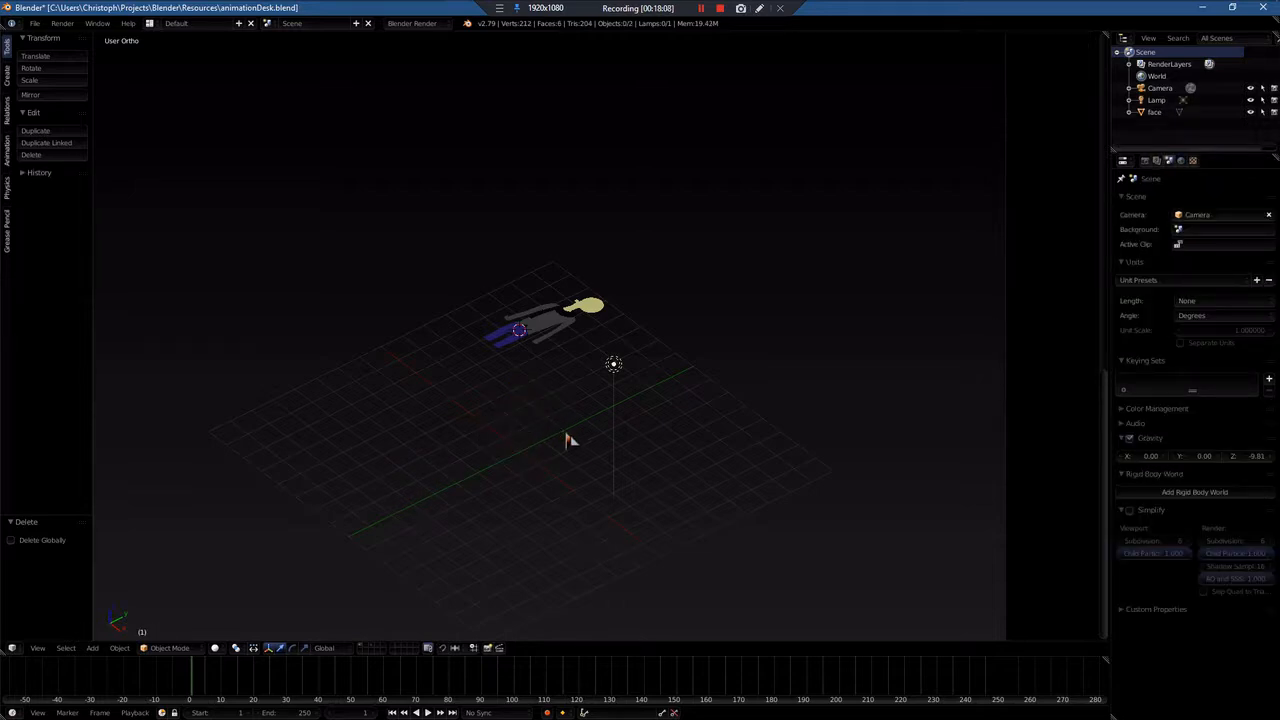
Step: Examine the character's coloured mesh shapes over the reference image from the top view
key("KP_7")
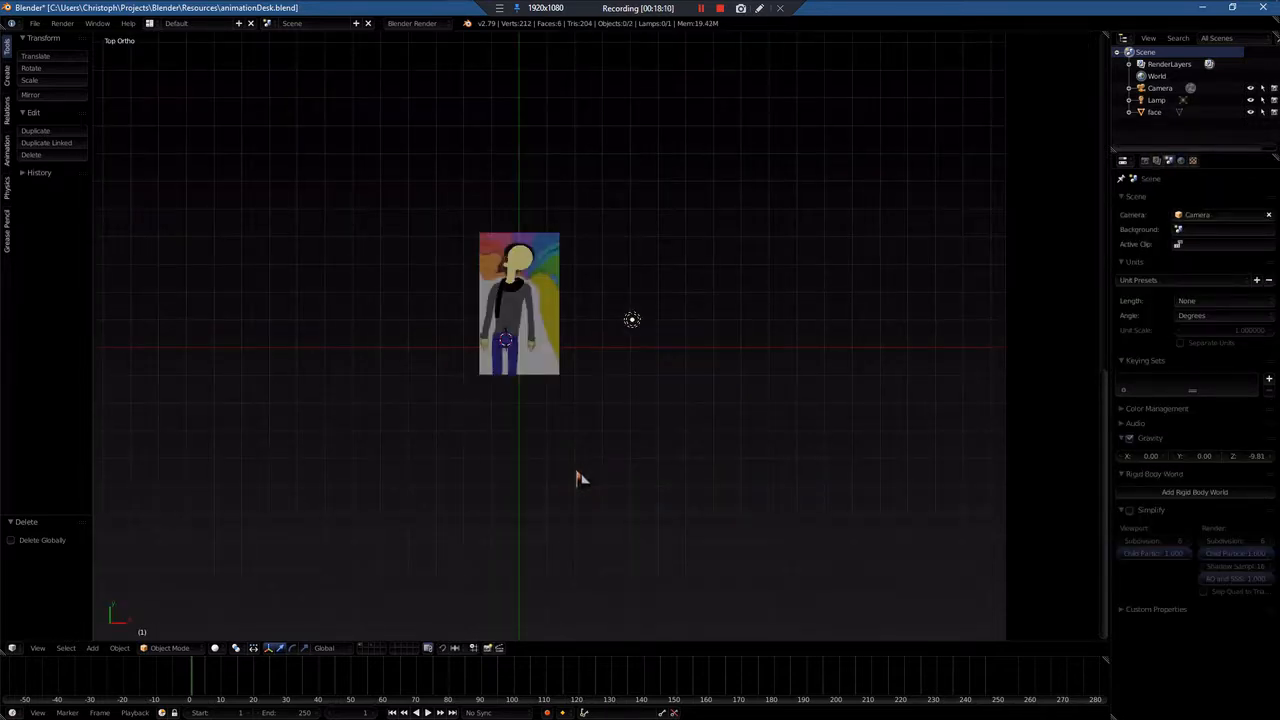
scroll(522, 400, "up", 6)
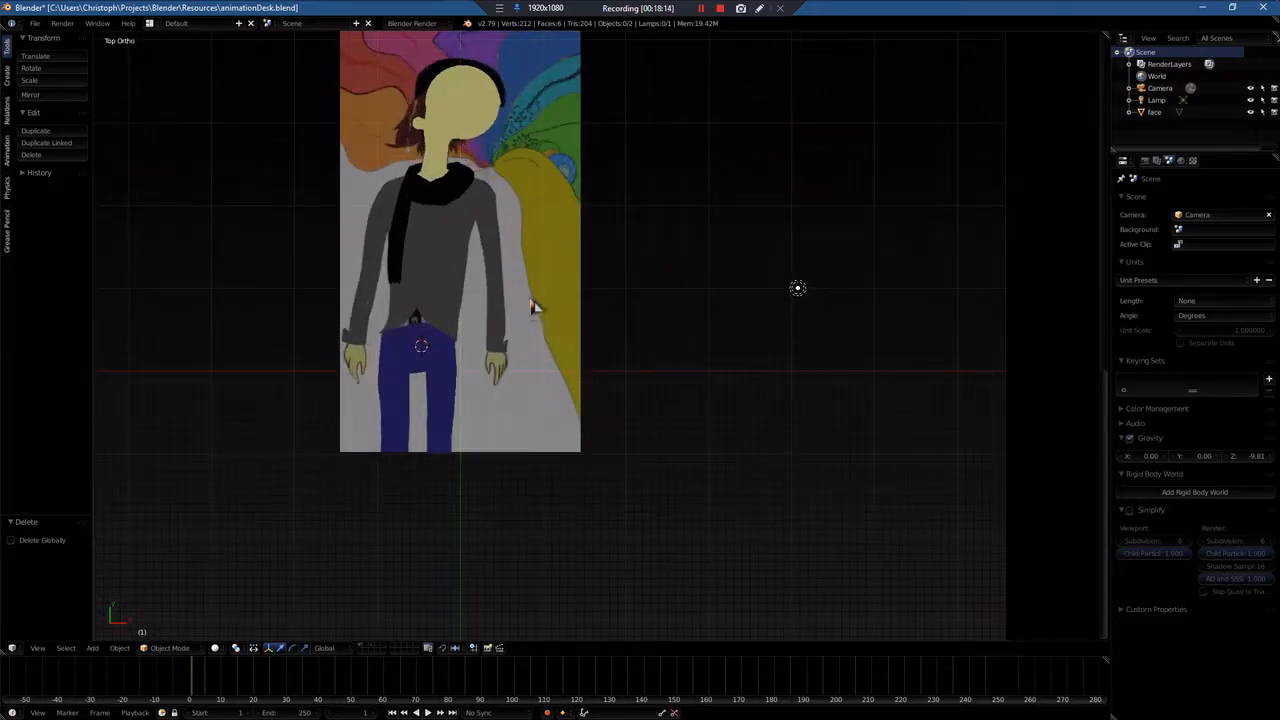
middle_click_drag(491, 274, 627, 392, "shift")
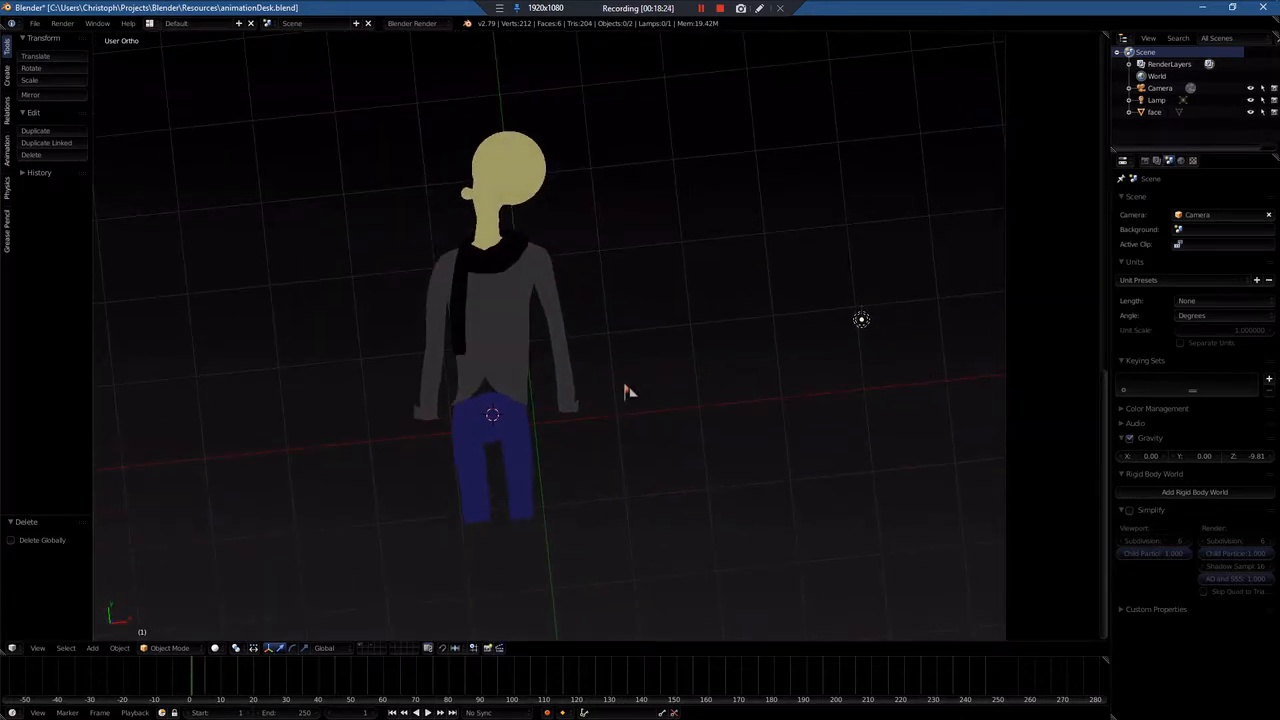
key("KP_7")
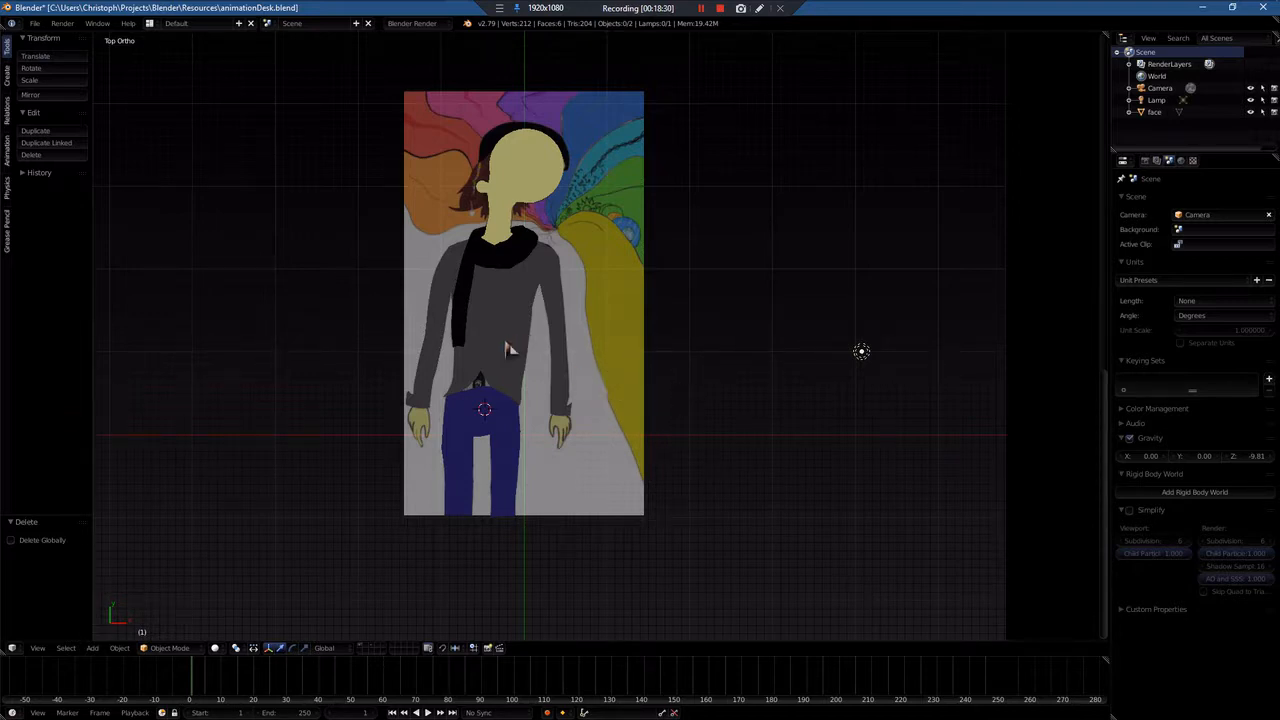
scroll(470, 342, "up", 3)
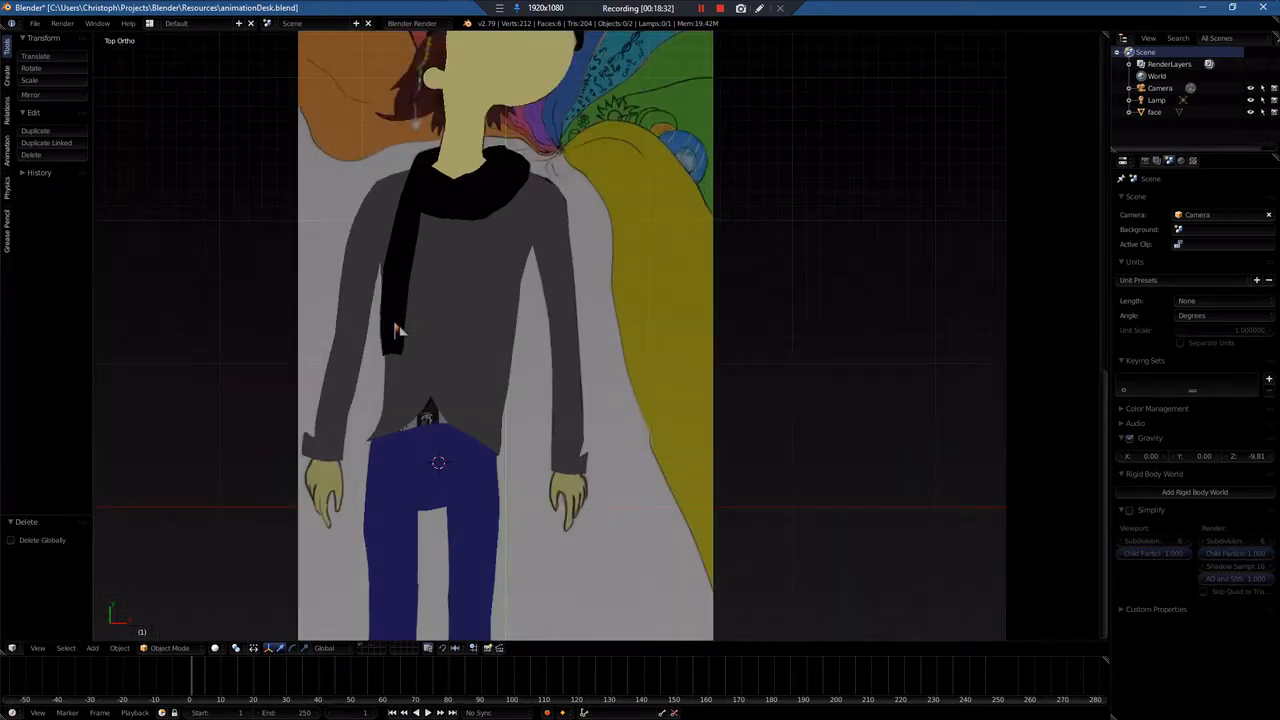
scroll(480, 290, "down", 2)
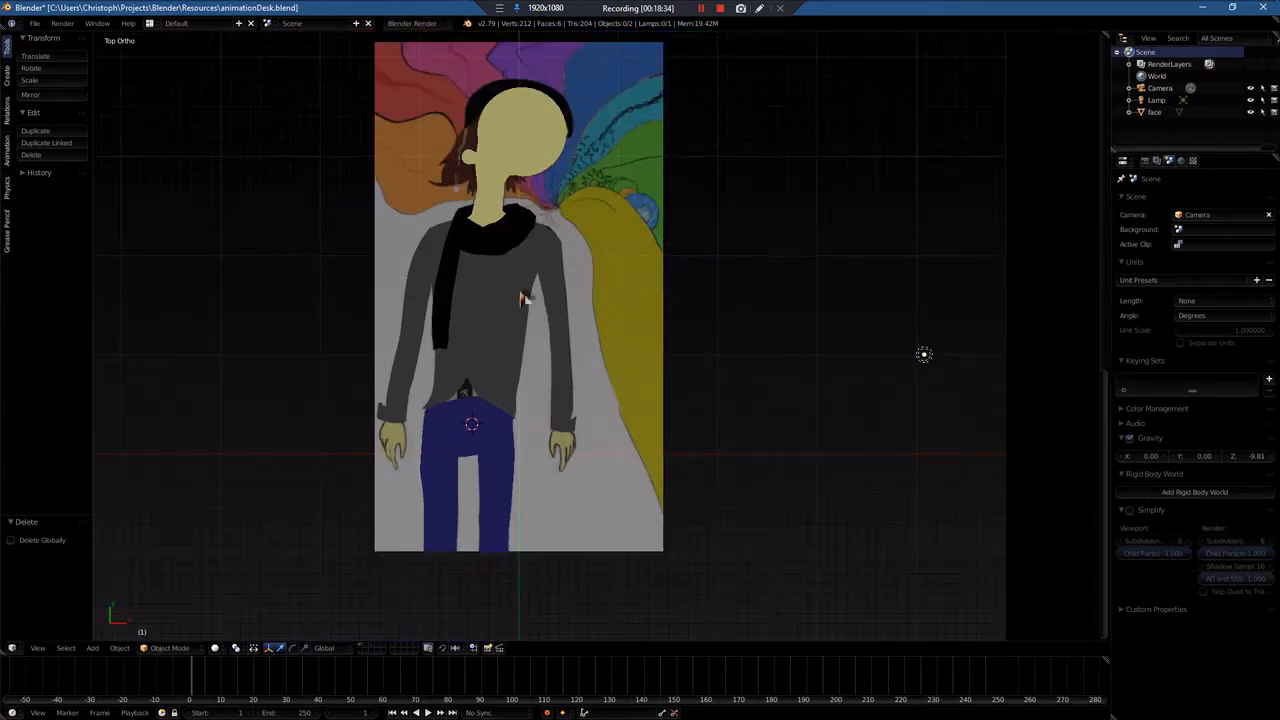